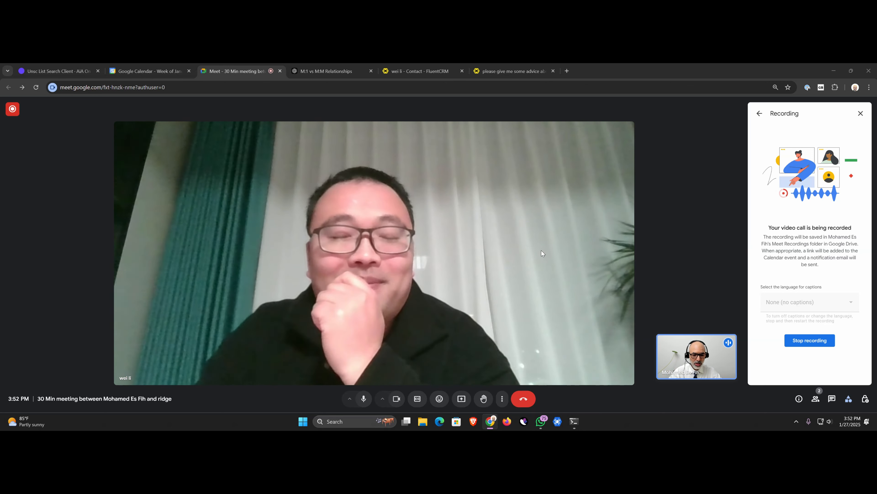
Share the entire screen in the video meeting and hide the screen-sharing notice
click(460, 399)
click(509, 132)
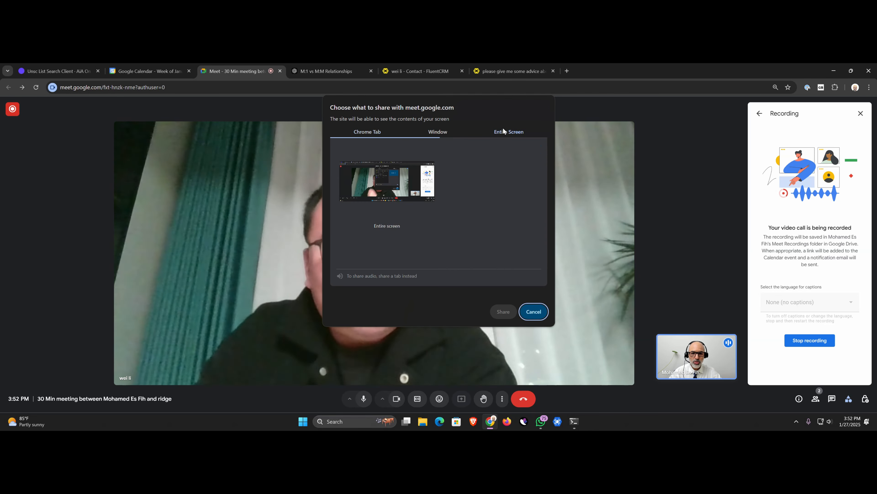
click(412, 186)
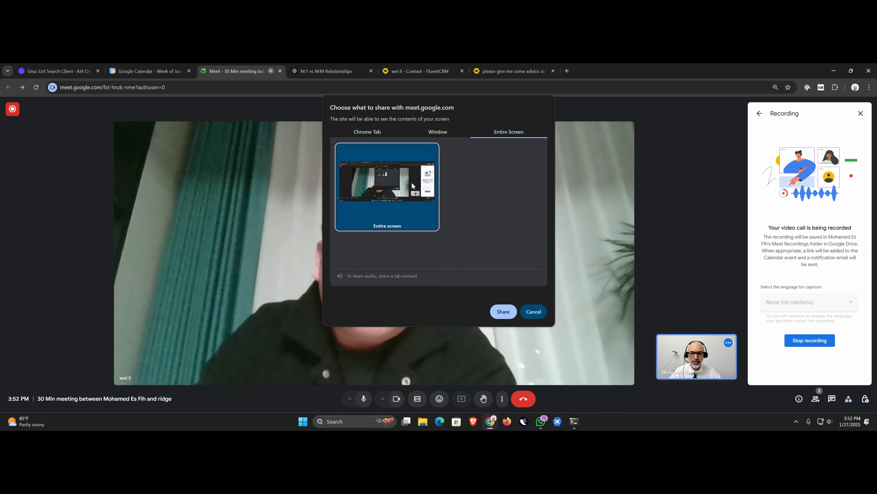
click(511, 316)
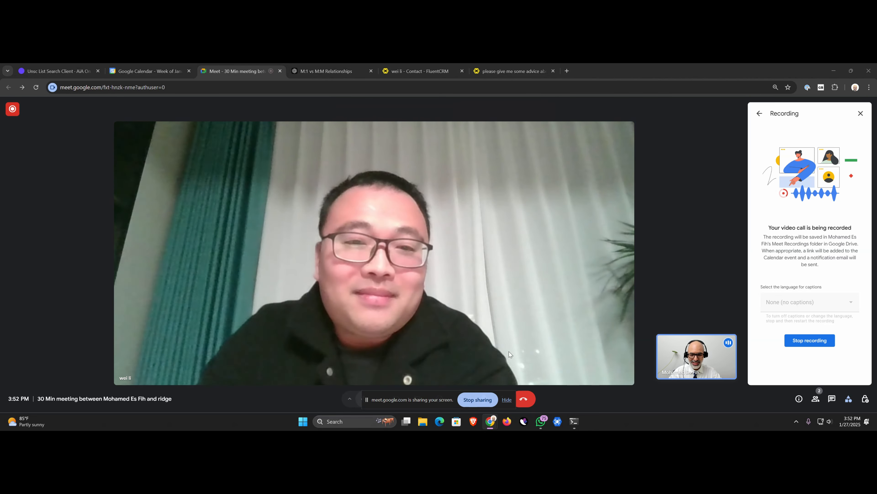
click(506, 400)
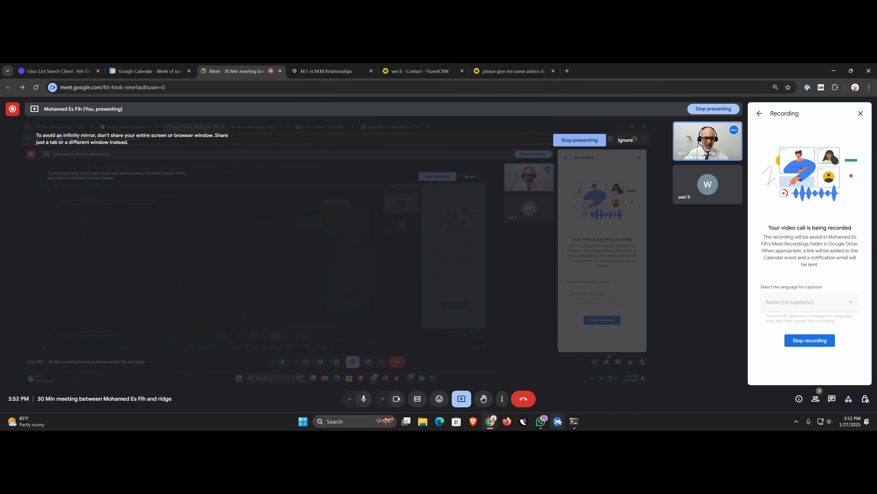
click(558, 421)
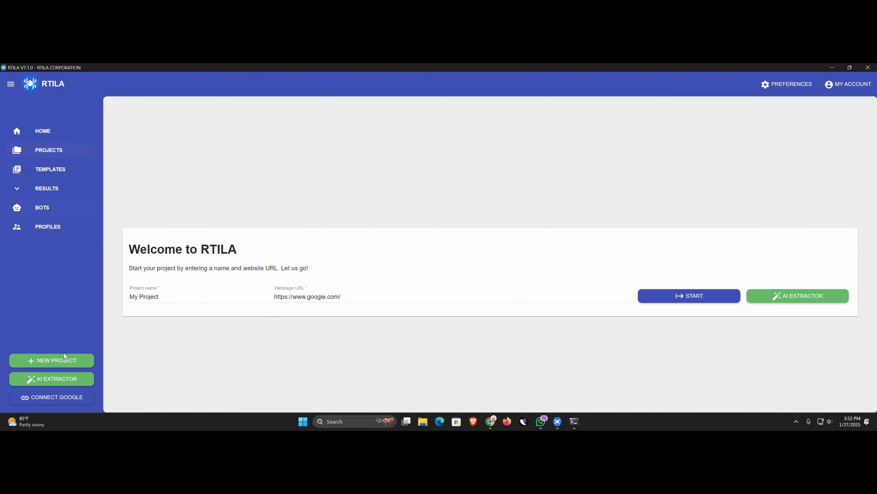
triple_click(156, 299)
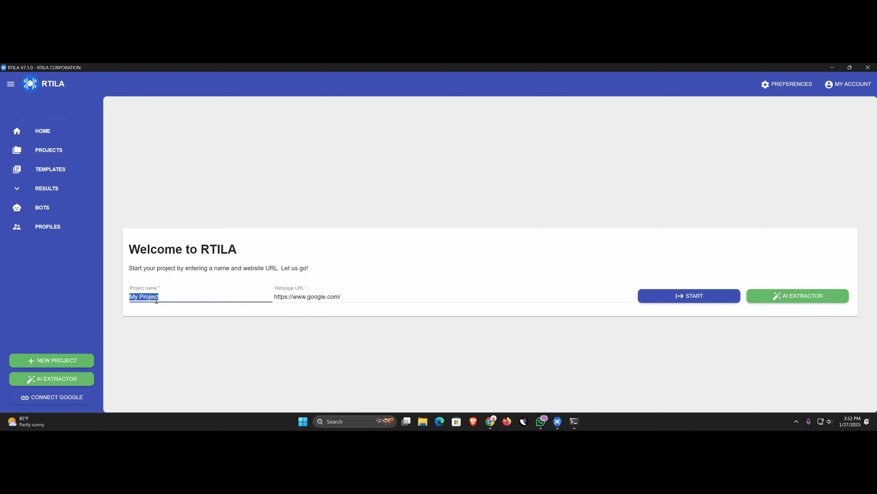
text(Amazon Download Rename Images)
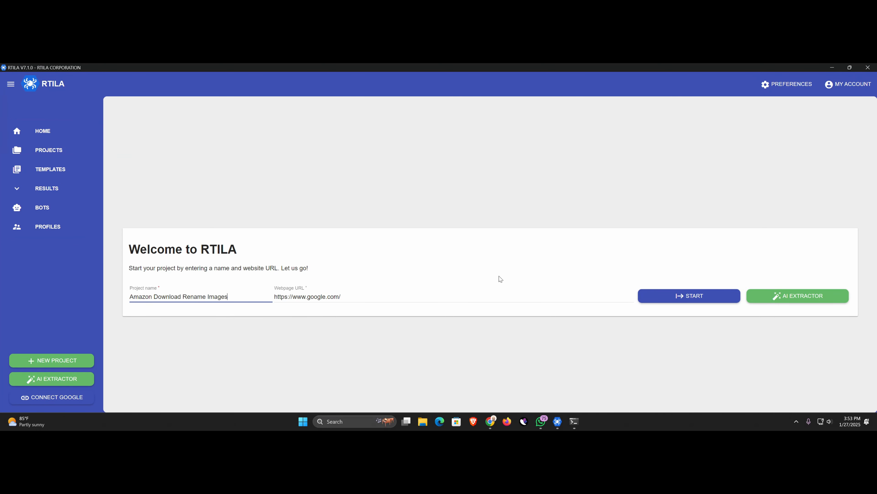
double_click(317, 298)
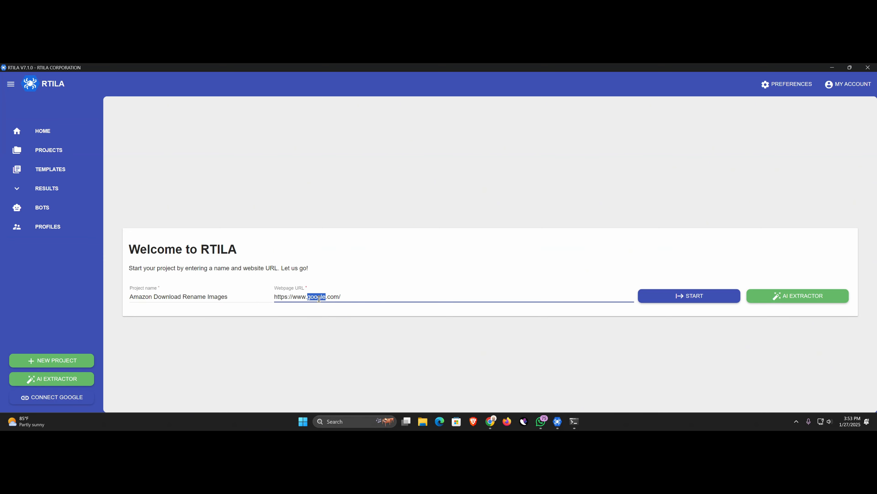
text(amazon)
click(696, 295)
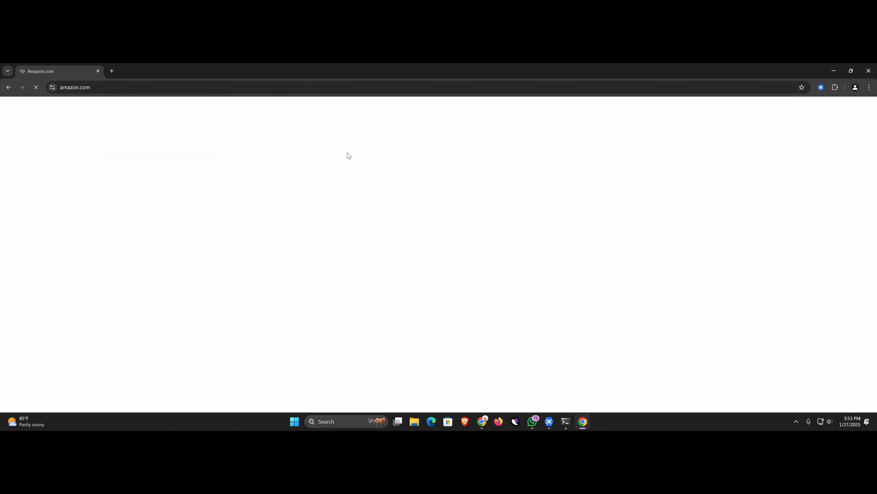
Enter the CAPTCHA characters shown in the image and continue to the Amazon store
click(425, 251)
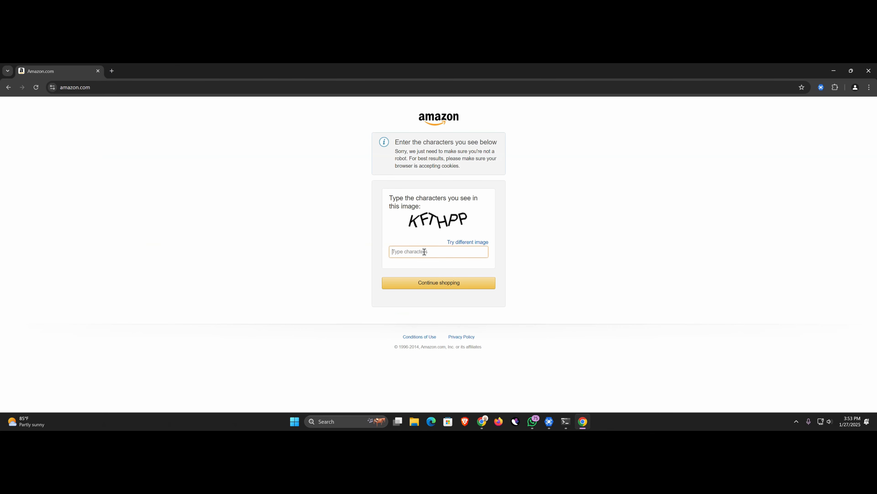
text(KFTHPP)
click(429, 280)
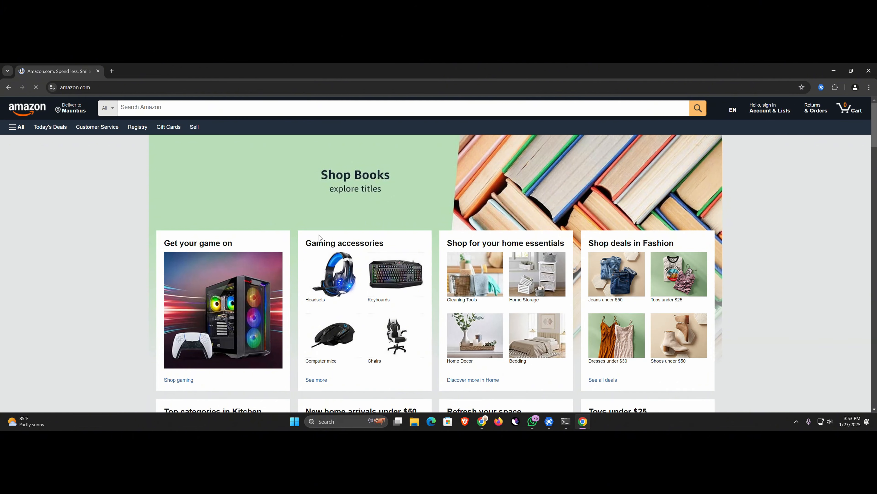
Set the Amazon delivery location to US zip code 19806 and continue shopping
click(71, 112)
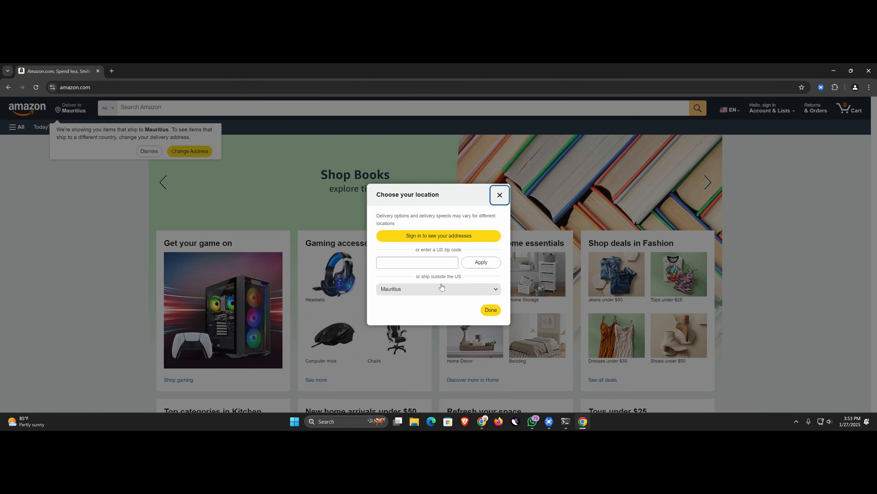
click(445, 263)
text(19806)
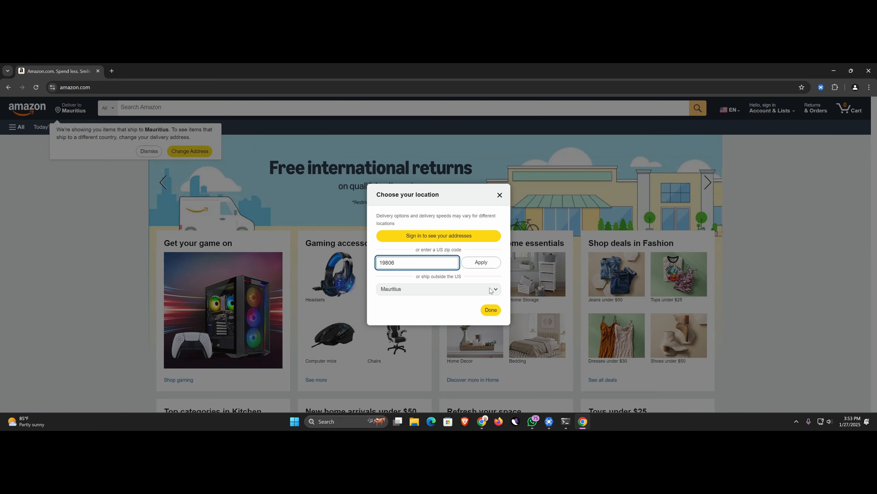
click(487, 264)
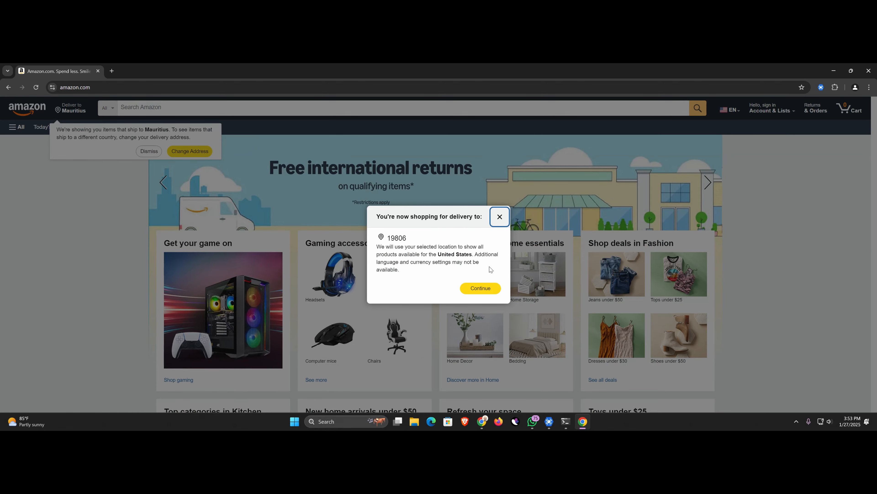
click(485, 291)
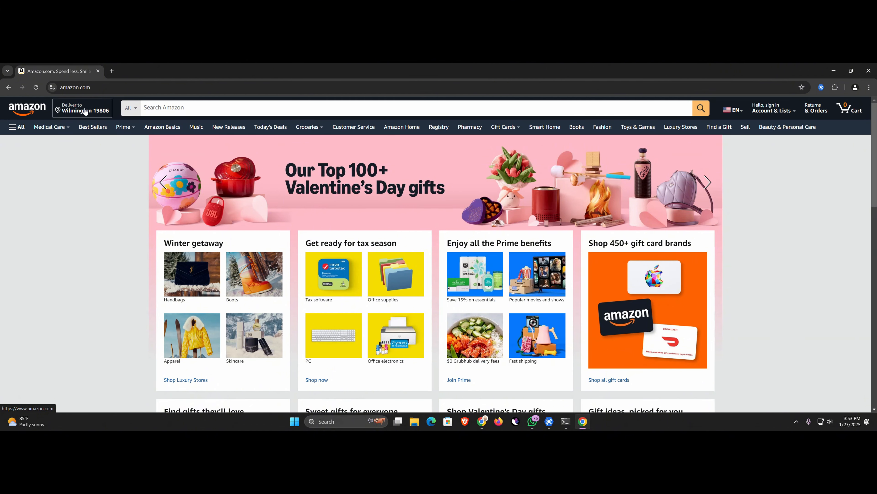
Open the RTILA extension beside the Amazon page, widen it slightly and reload the page
click(821, 88)
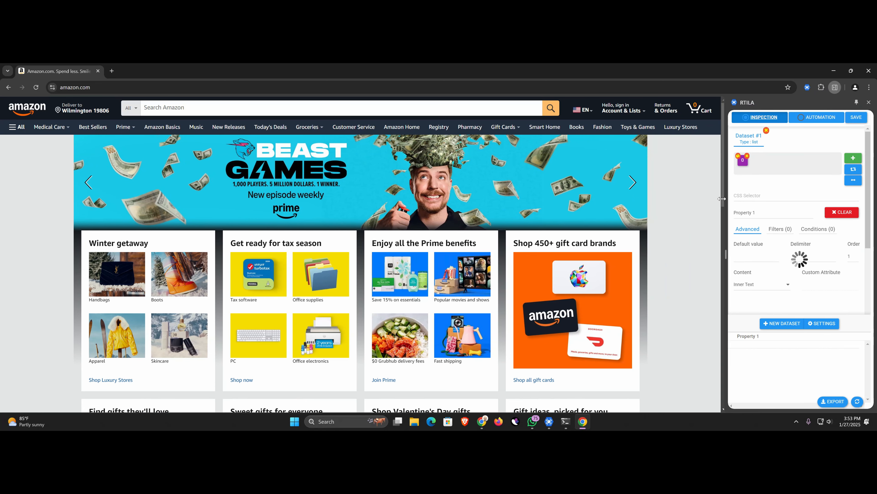
drag(722, 198, 712, 199)
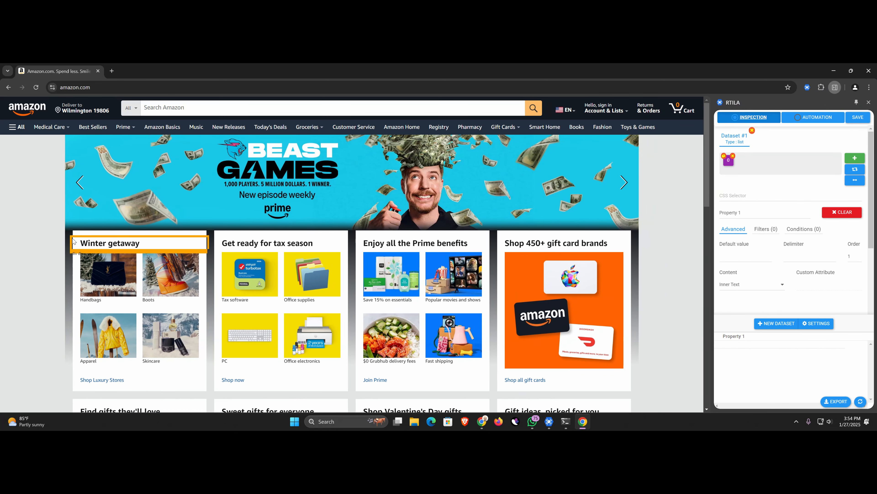
click(37, 89)
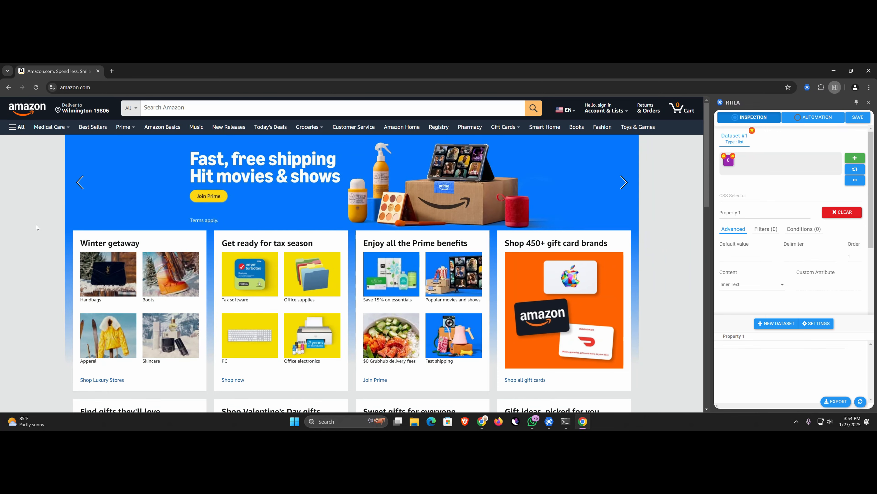
Find the Top 100+ Valentine's Day gifts and open the Lovebox Black & White product page
scroll(37, 227, down, 5)
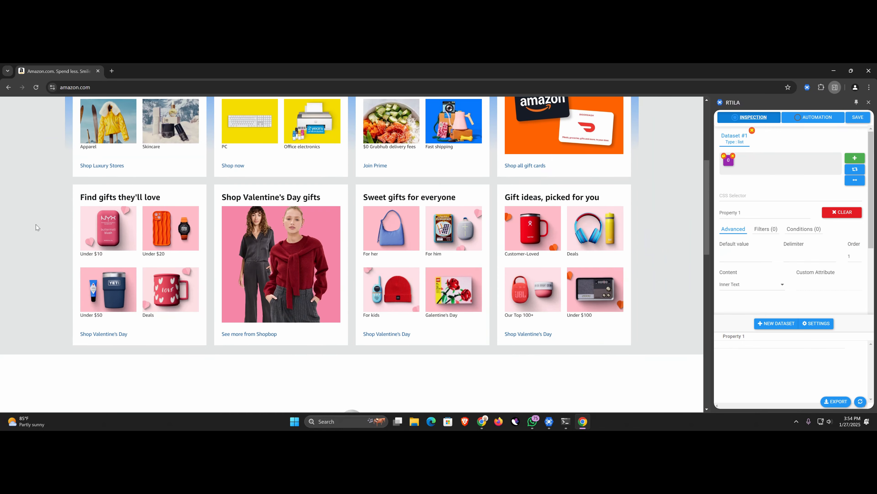
scroll(37, 227, down, 2)
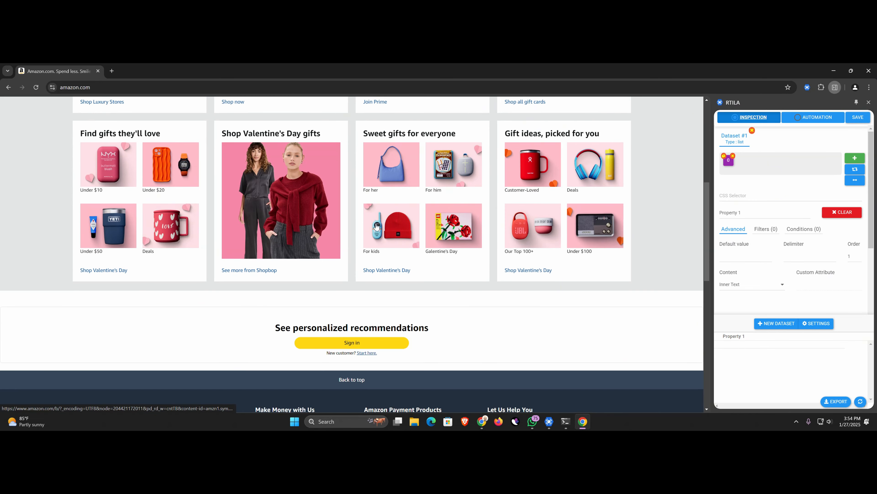
click(380, 225)
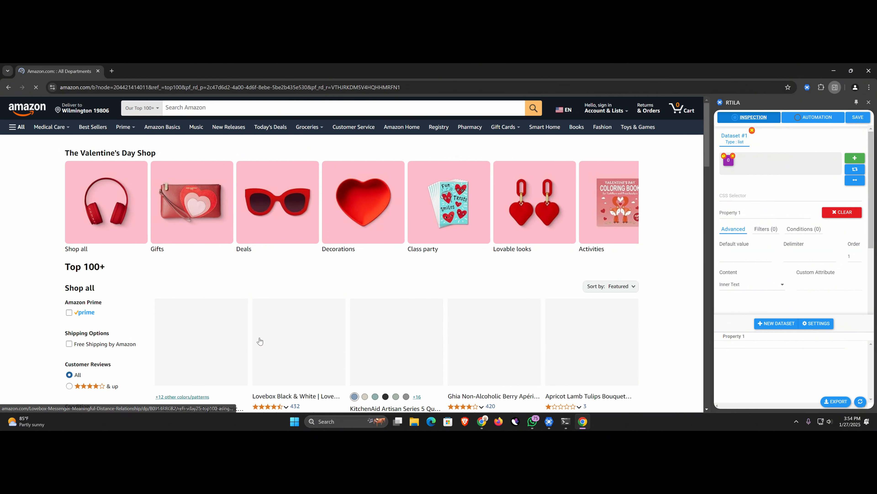
scroll(291, 318, down, 4)
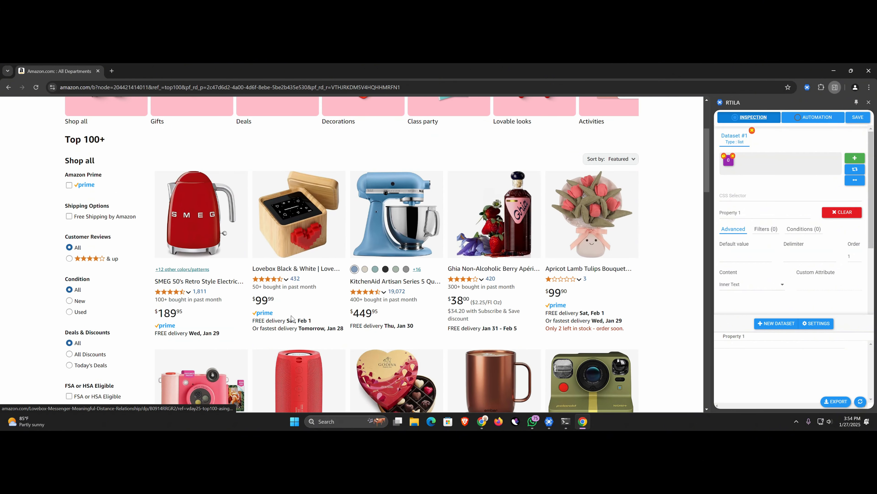
click(301, 235)
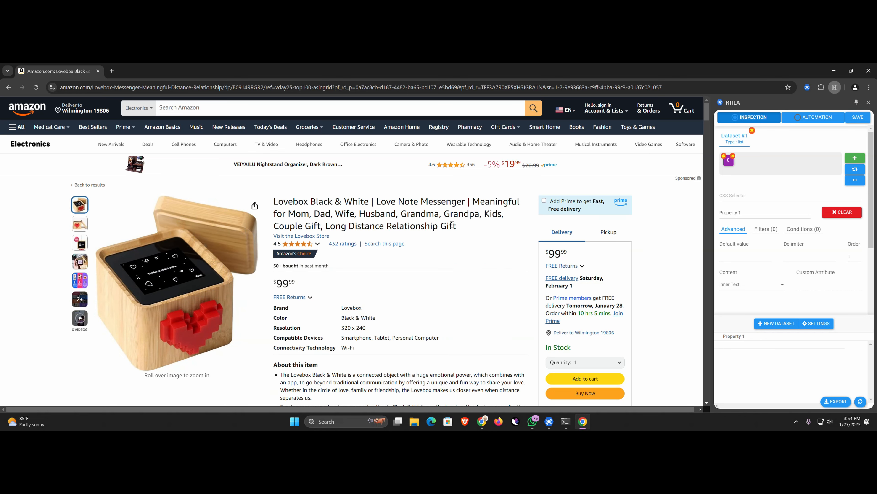
Add the custom command Selector EXP01 to the project's automation
click(859, 122)
click(838, 120)
click(757, 125)
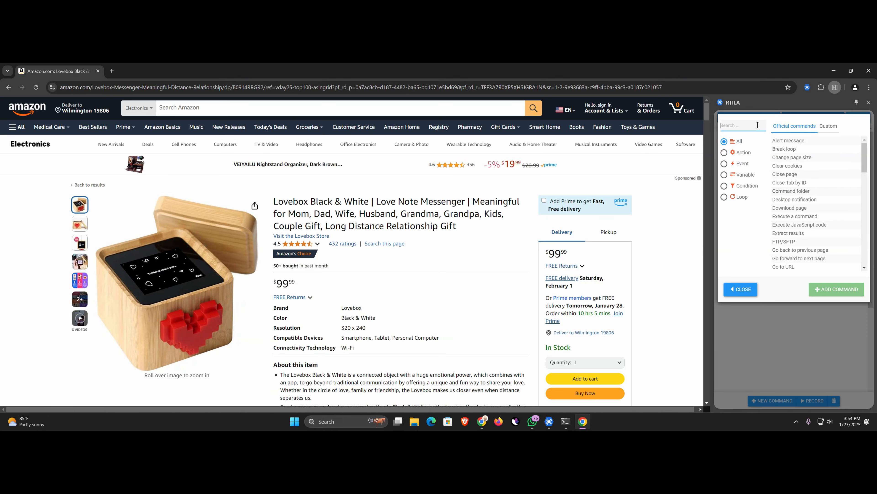
click(829, 126)
click(740, 123)
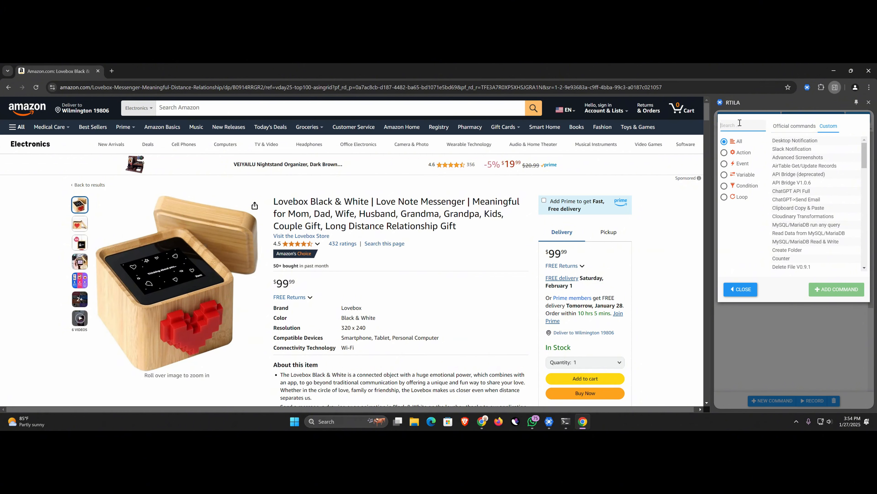
text(selec)
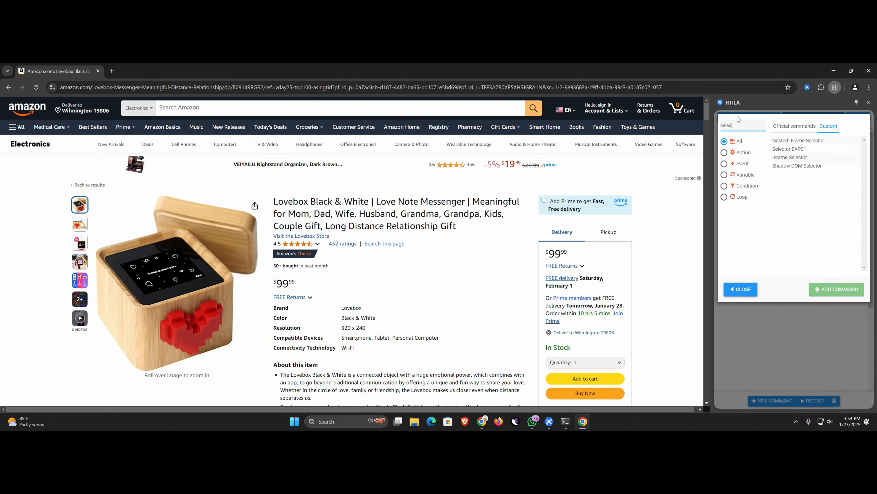
click(786, 151)
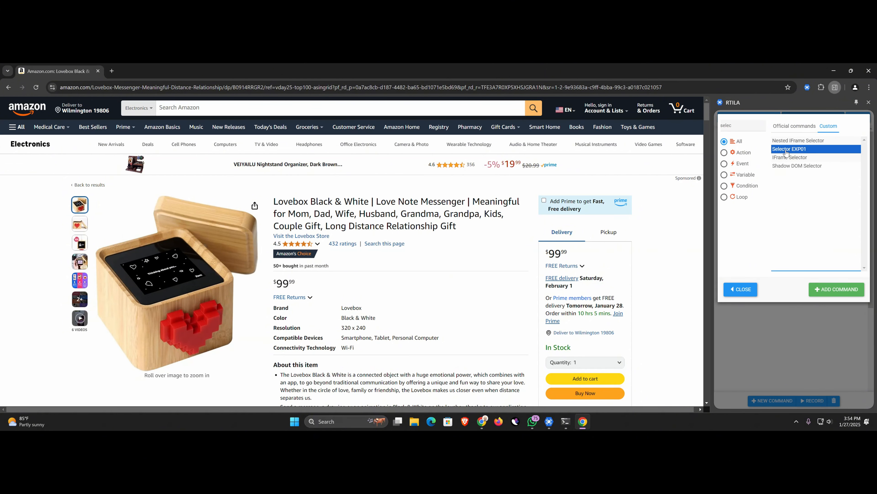
click(817, 289)
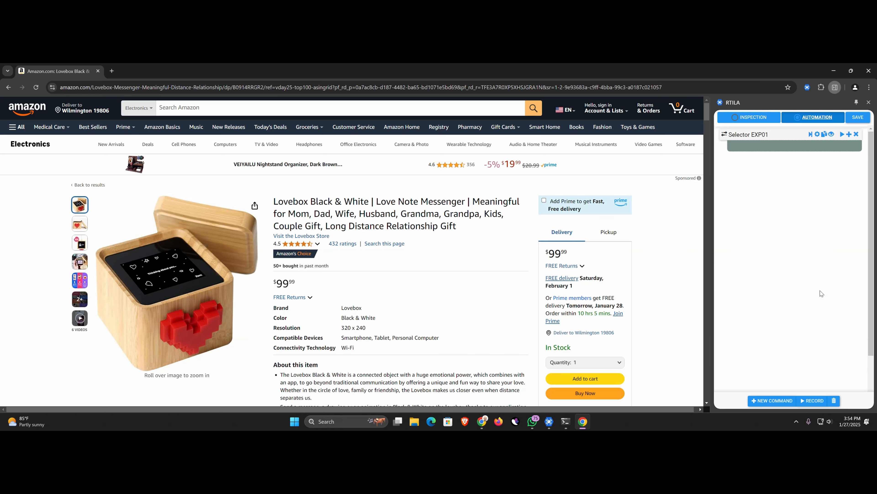
Expand the Selector EXP01 command in a wider RTILA area and set its CSS Locator Finder search mode to Enable
drag(712, 215, 694, 208)
click(725, 137)
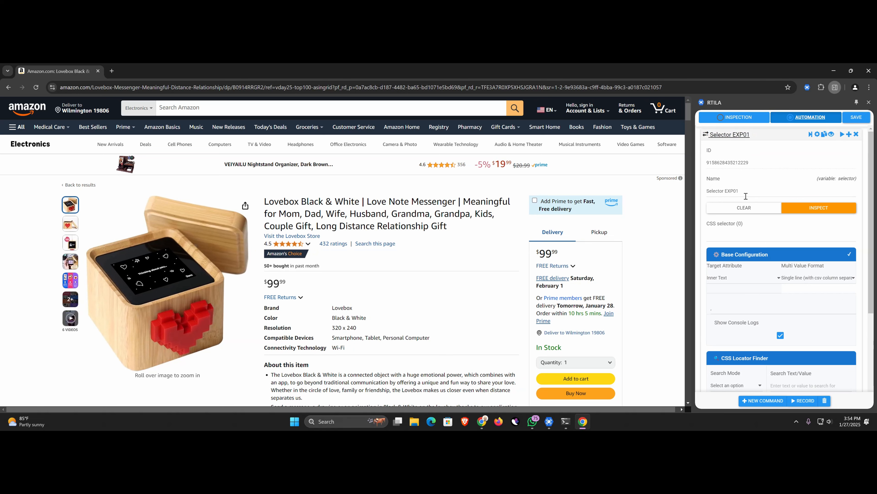
scroll(758, 227, down, 3)
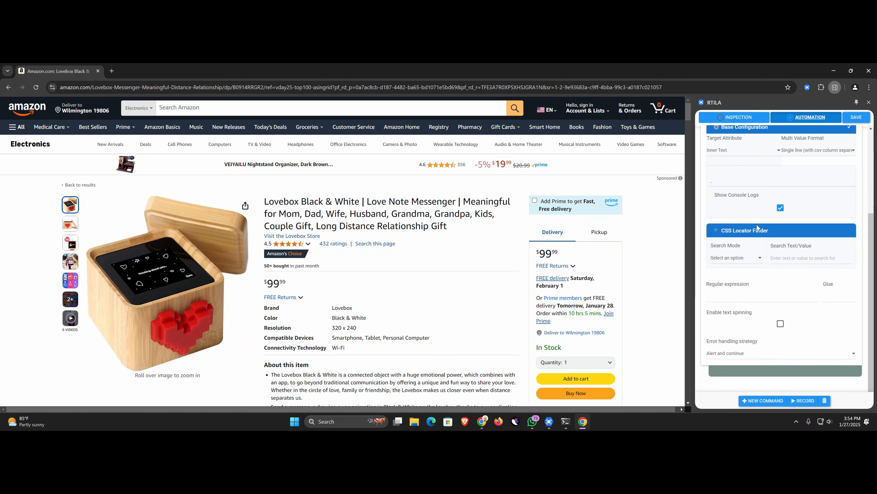
click(743, 257)
click(732, 277)
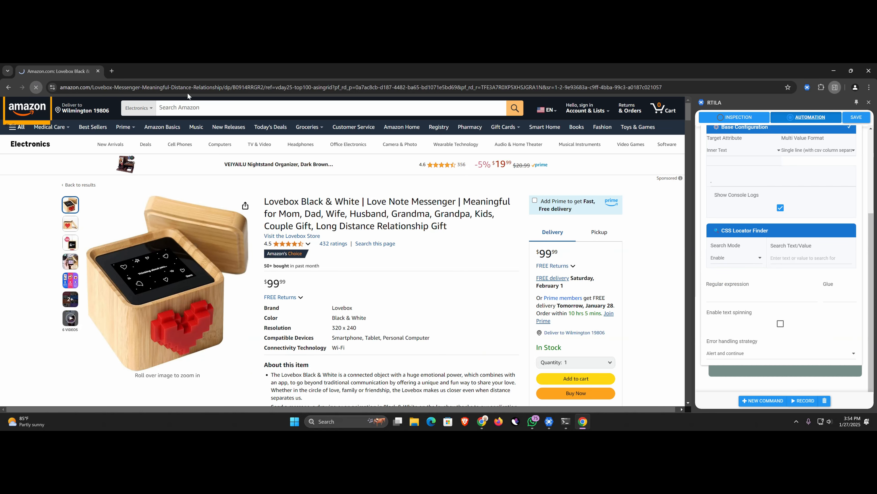
Reload the product page and copy the full Lovebox product title into the CSS Locator Finder's search text
click(36, 87)
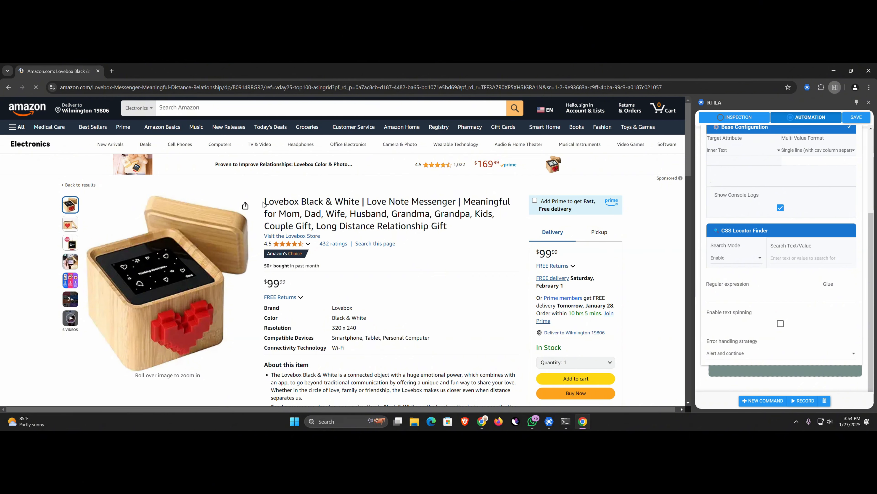
drag(265, 203, 448, 223)
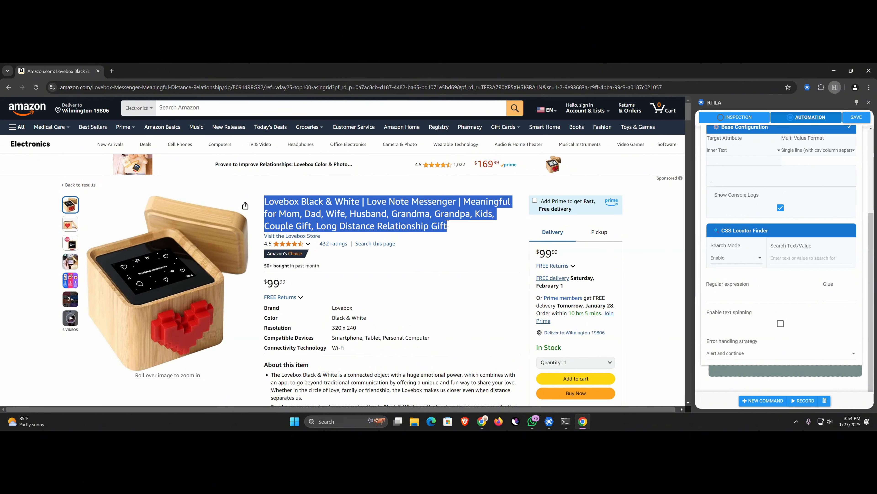
right_click(434, 223)
click(449, 234)
click(800, 262)
right_click(800, 263)
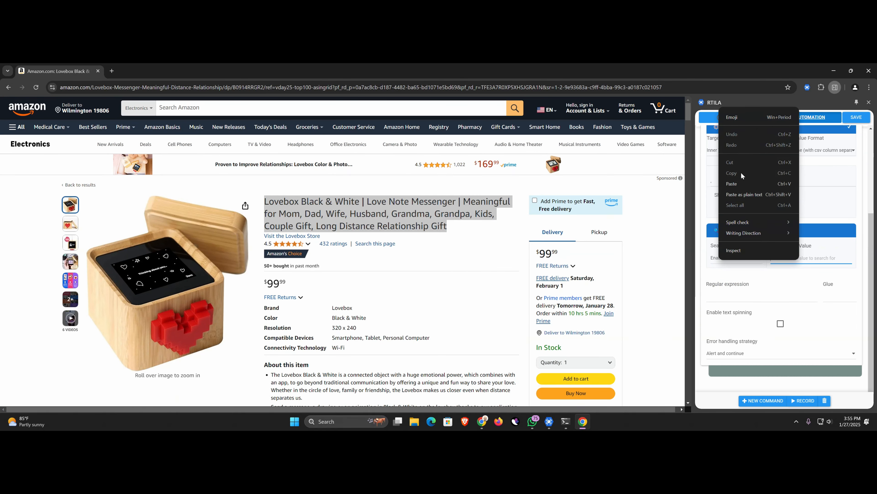
click(738, 184)
scroll(839, 285, up, 4)
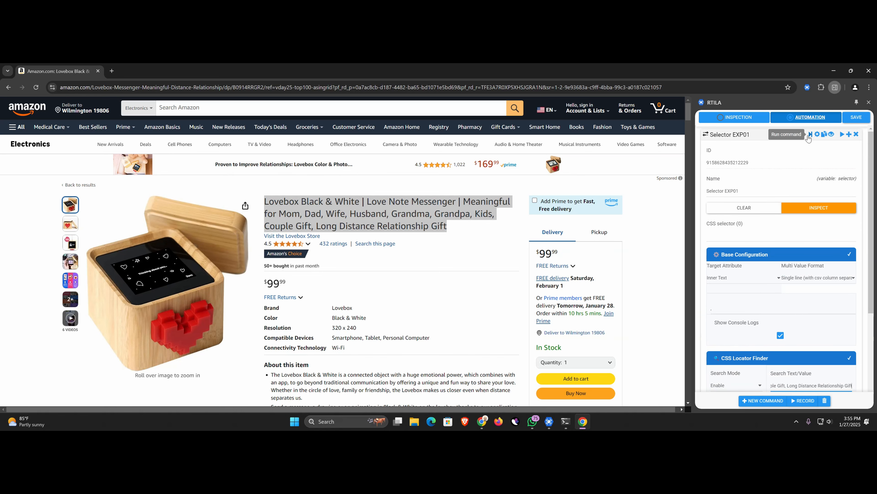
Open the browser's developer console, clear its messages, and run the Selector EXP01 command
right_click(636, 164)
click(659, 242)
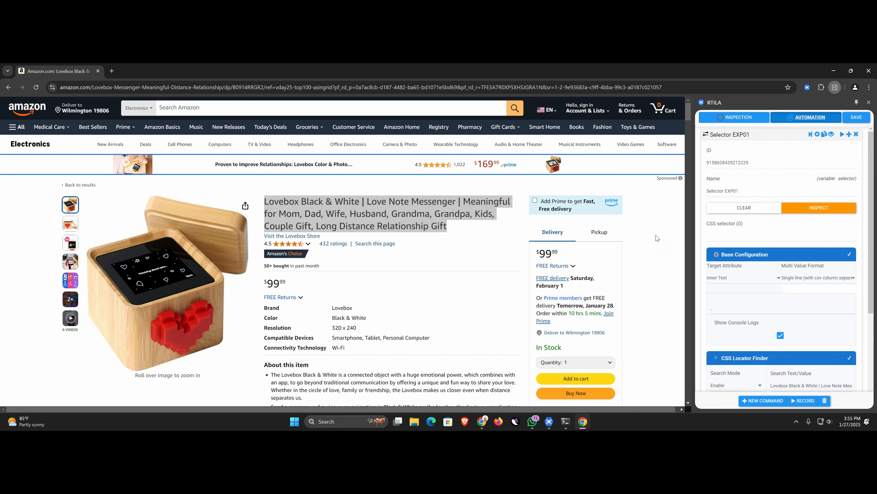
click(553, 101)
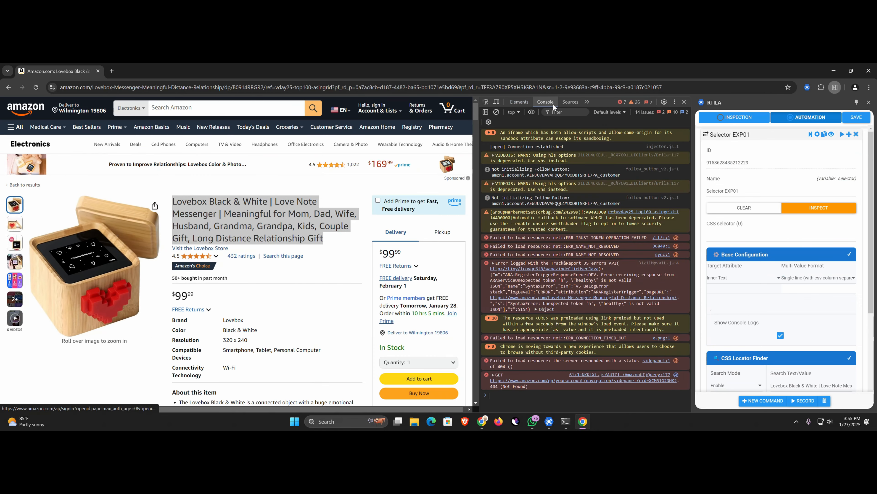
key(ctrl+l)
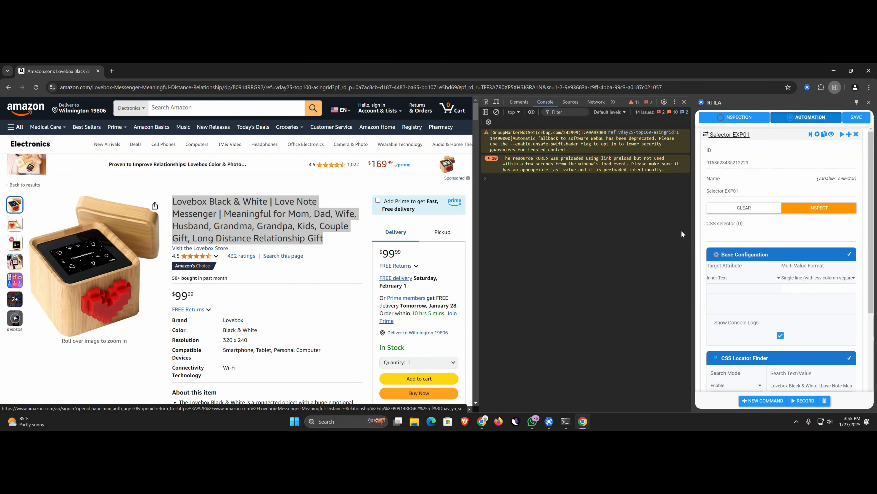
mouse_move(476, 112)
mouse_down()
mouse_move(477, 130)
mouse_move(475, 111)
mouse_up()
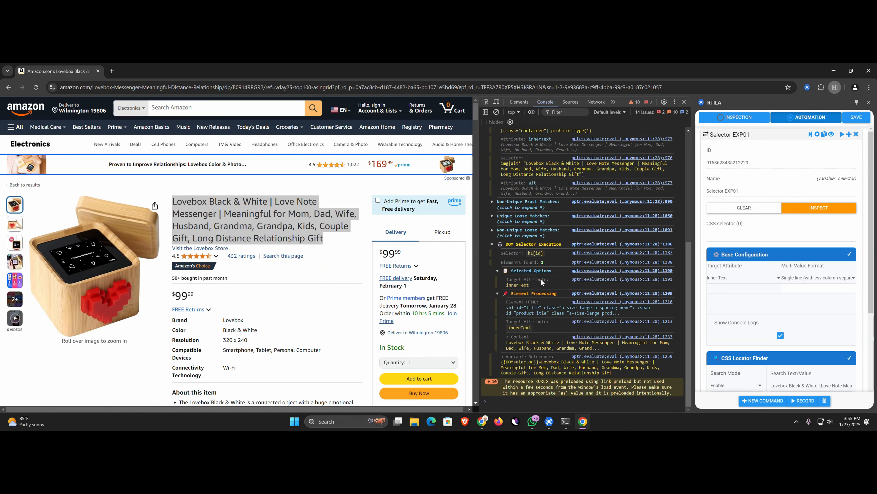
Copy the h1[id] selector from the unique exact matches in the console output
scroll(541, 279, up, 5)
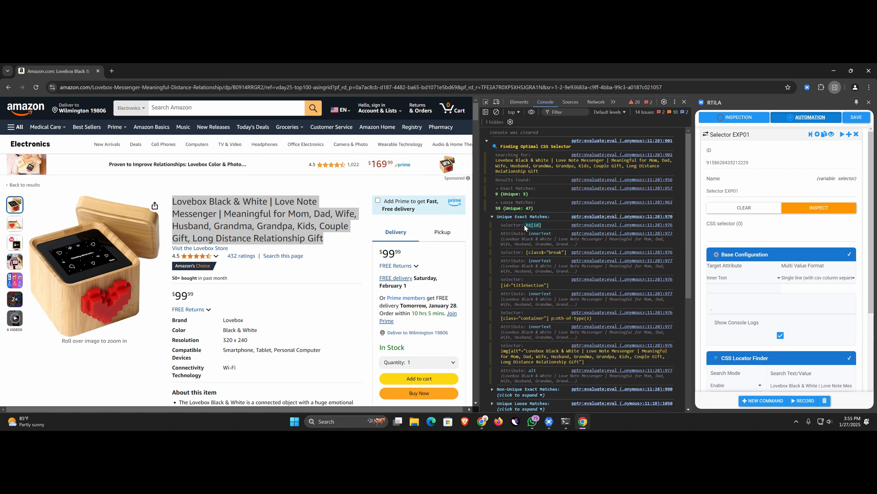
right_click(533, 224)
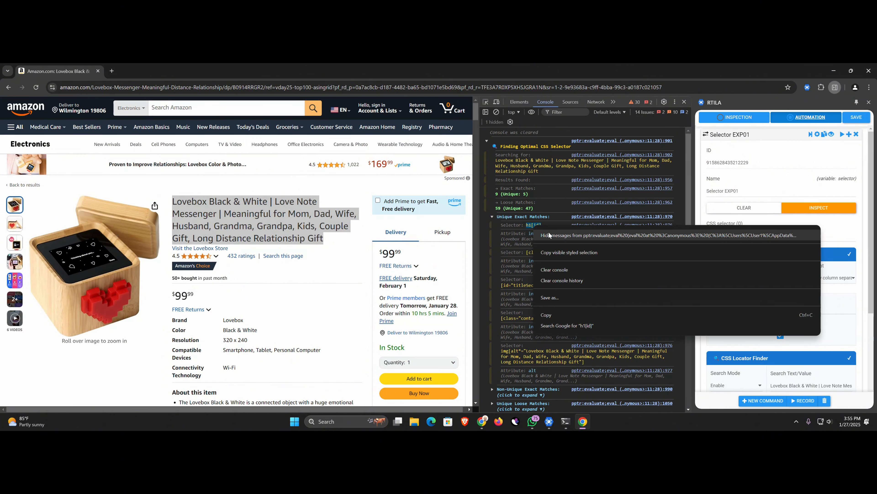
click(550, 314)
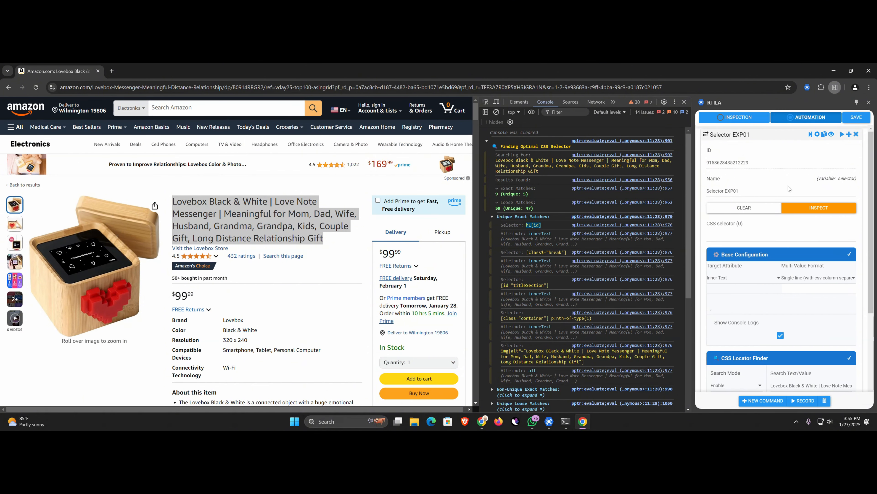
Set the Selector EXP01 command's CSS Locator Finder search mode to Disable and clear its search text
scroll(787, 327, down, 2)
click(730, 320)
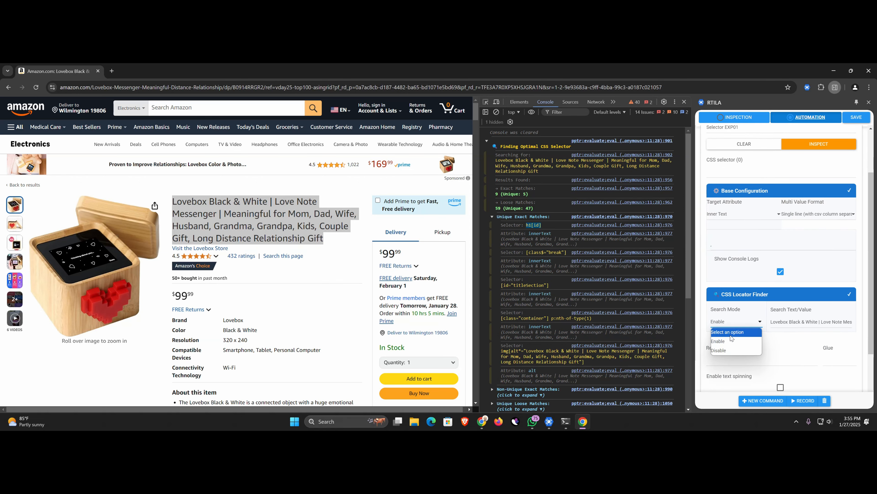
click(729, 347)
triple_click(787, 325)
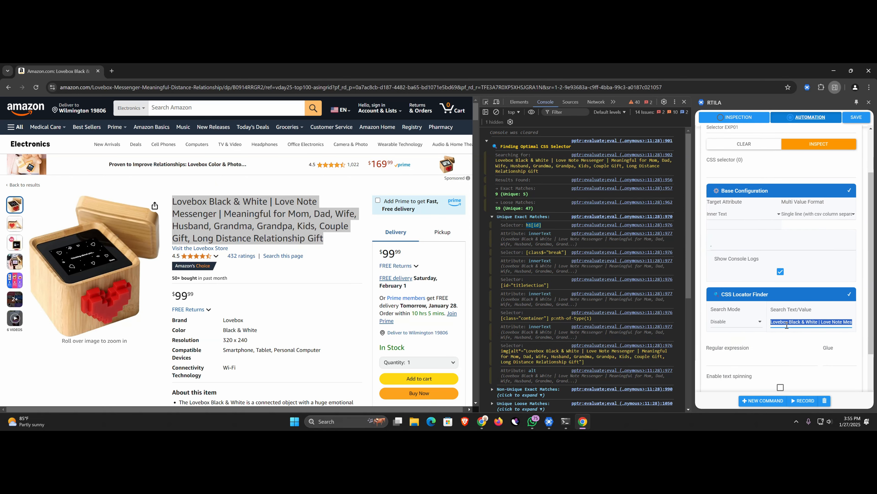
key(BackSpace)
Paste h1[id] as the CSS selector of the Selector EXP01 command
scroll(786, 325, up, 2)
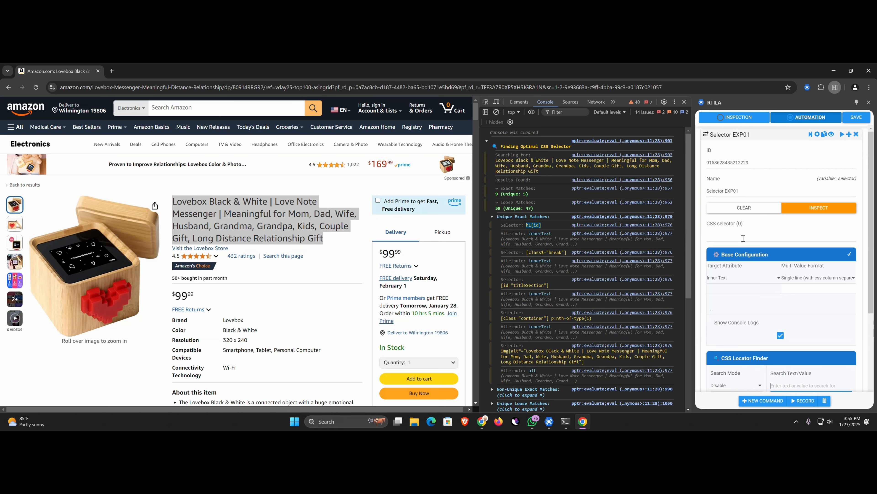
click(743, 238)
key(ctrl+v)
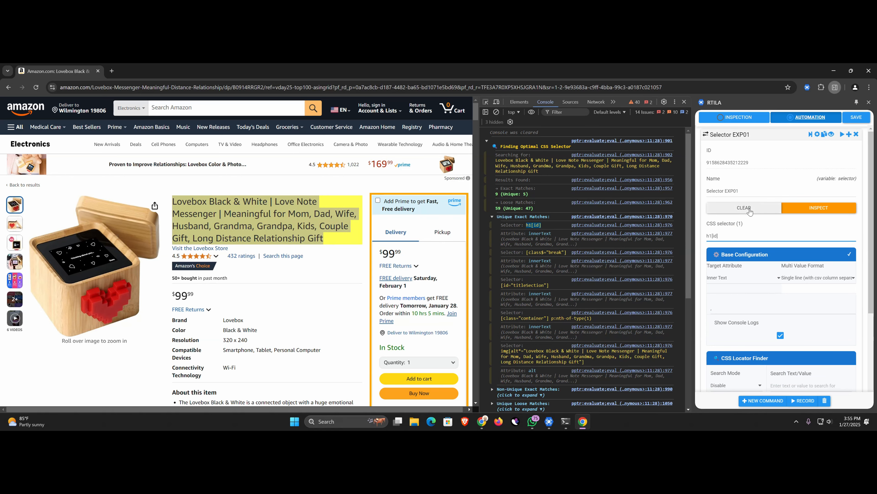
Rename the Selector EXP01 command to Product Title, collapse it, and save the project
triple_click(735, 189)
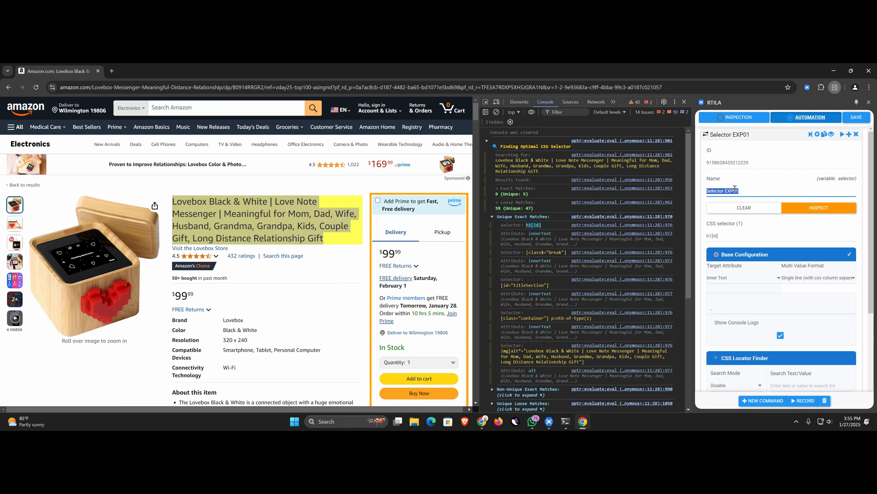
text(Product Title)
click(738, 135)
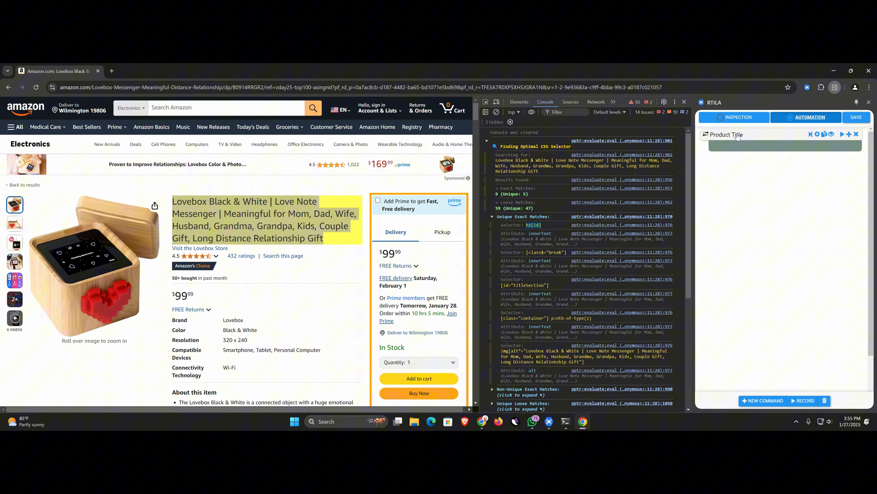
click(866, 119)
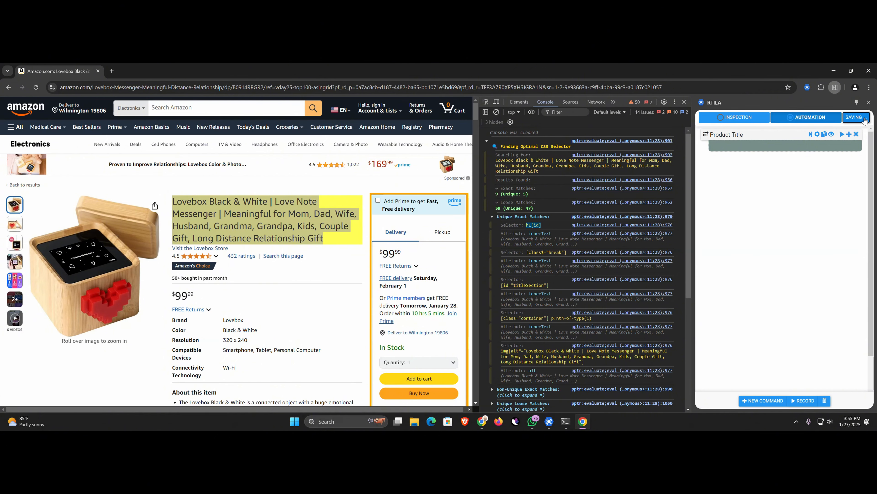
Duplicate the Product Title command and name the copy Price
click(825, 134)
click(752, 163)
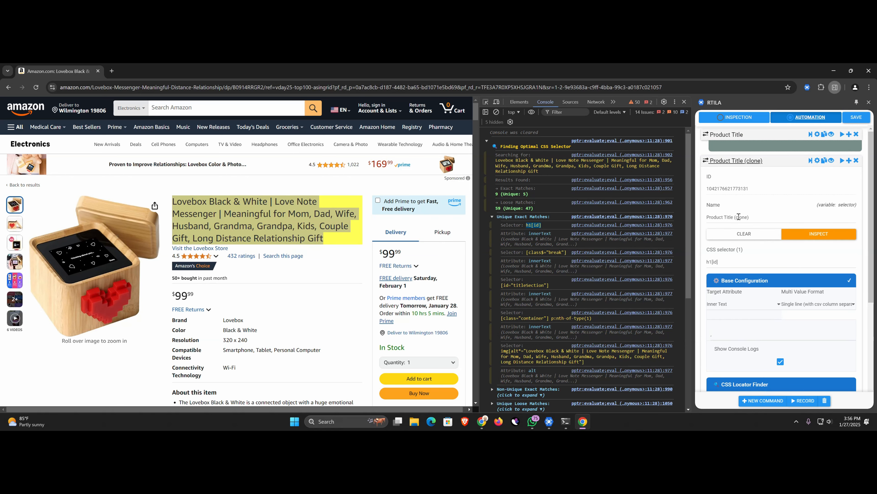
drag(749, 217, 704, 216)
text(Price)
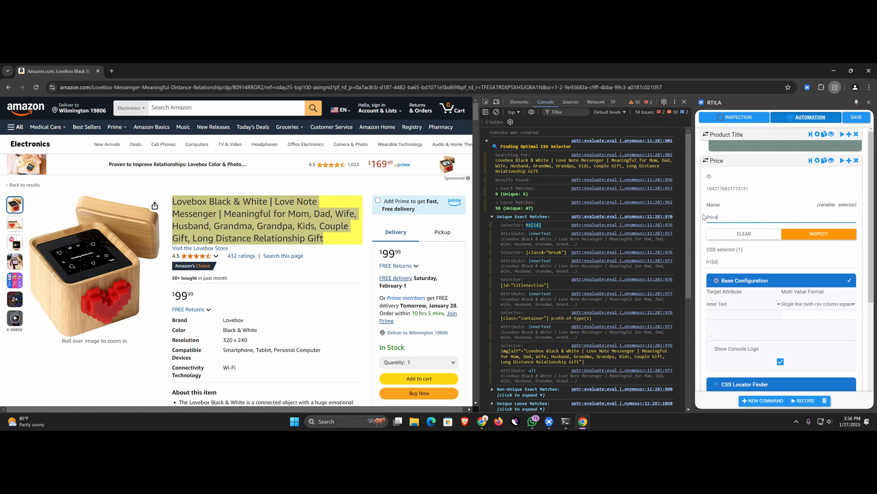
Set the Price command's CSS Locator Finder search mode to Enable with 99.99 as the search text
scroll(809, 259, down, 4)
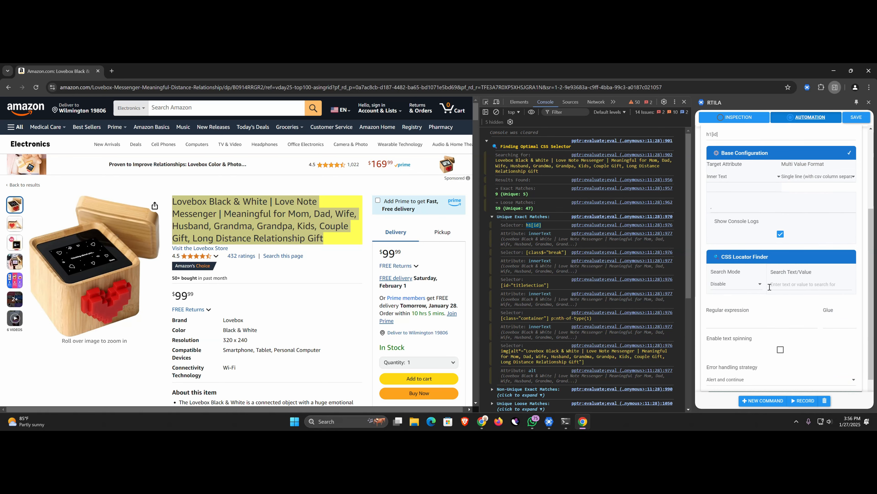
click(737, 287)
click(730, 301)
click(792, 285)
text(99.99)
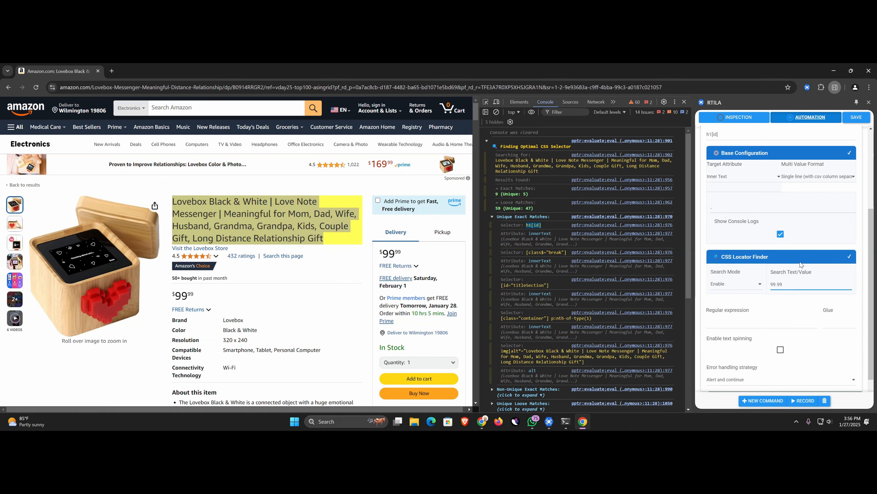
Run the Price command and copy the [id="priceValue"] selector from the unique exact matches in the console
scroll(822, 166, up, 2)
click(823, 169)
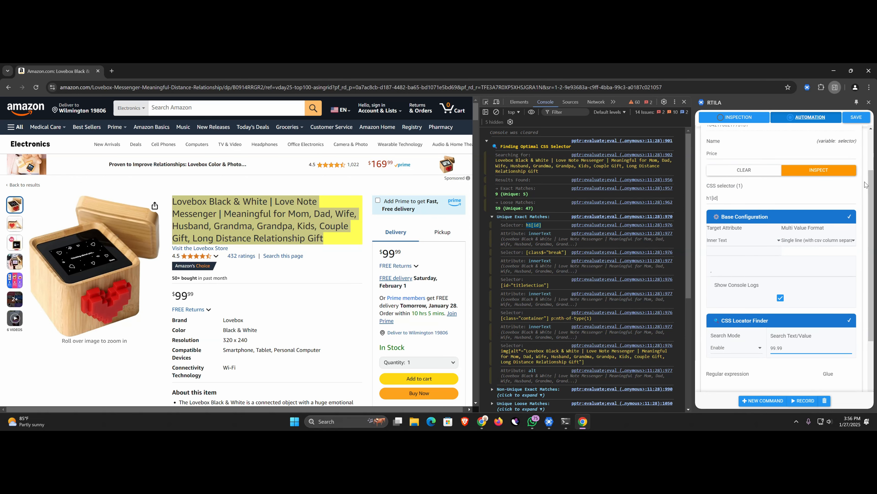
scroll(823, 170, up, 1)
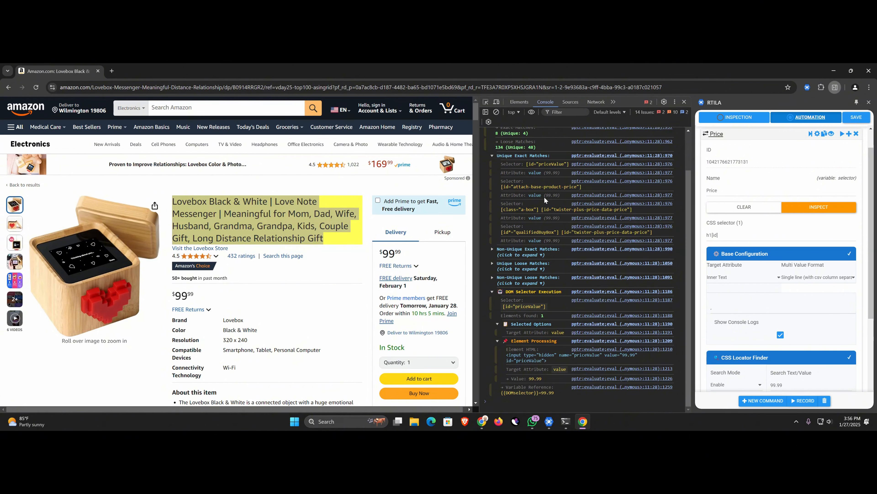
scroll(545, 197, up, 1)
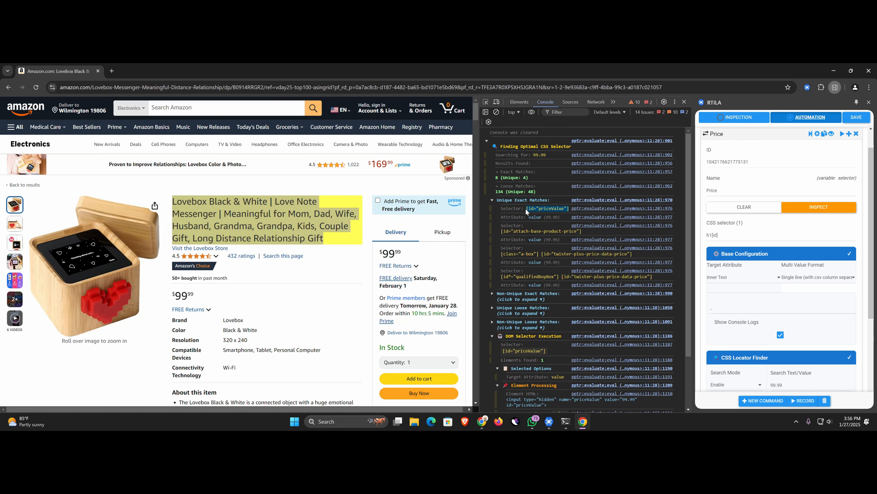
right_click(532, 207)
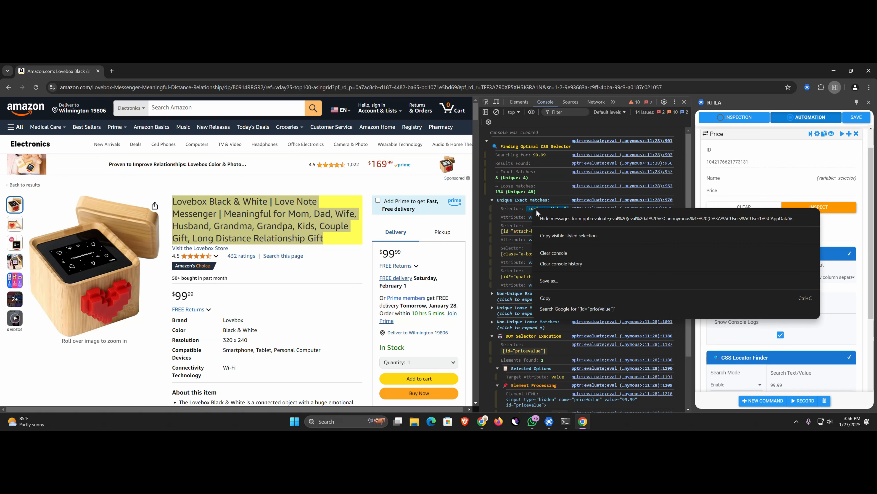
click(547, 298)
Set the Price command's CSS Locator Finder search mode to Disable and clear its search text
scroll(772, 283, down, 2)
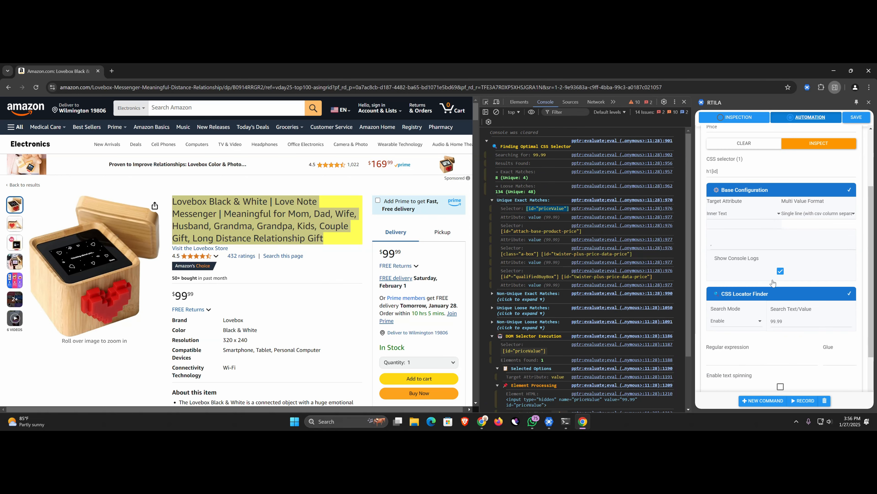
click(734, 321)
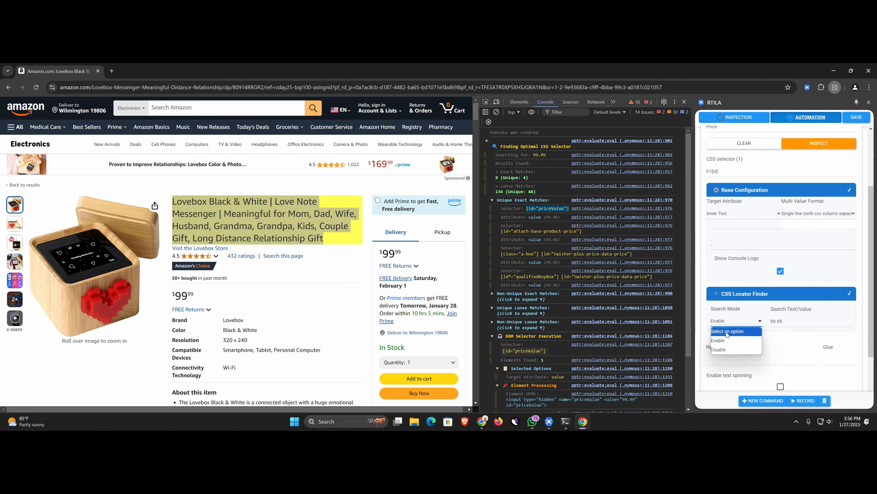
click(727, 350)
double_click(783, 321)
key(BackSpace)
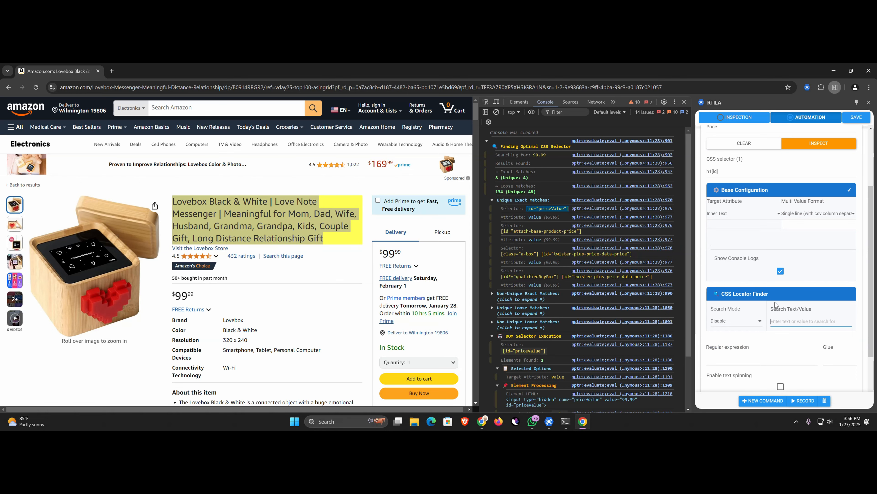
Replace the Price command's CSS selector with the copied [id="priceValue"]
scroll(731, 189, up, 2)
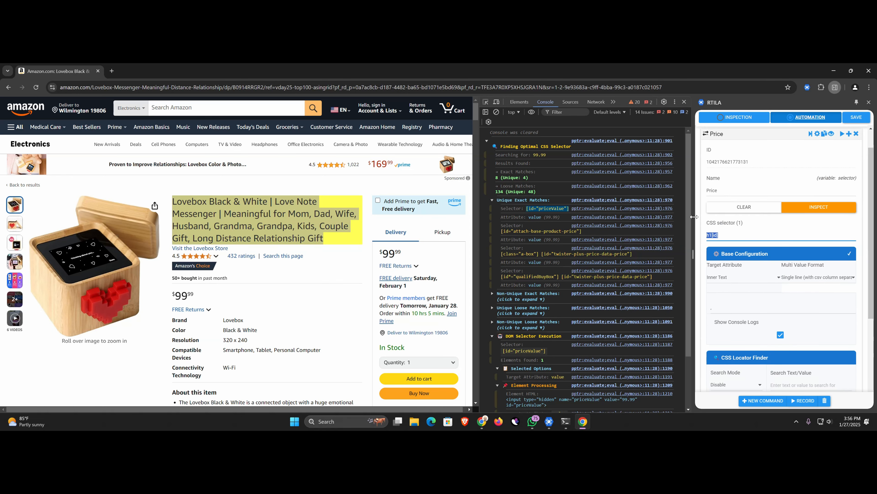
key(ctrl+a)
key(BackSpace)
key(ctrl+v)
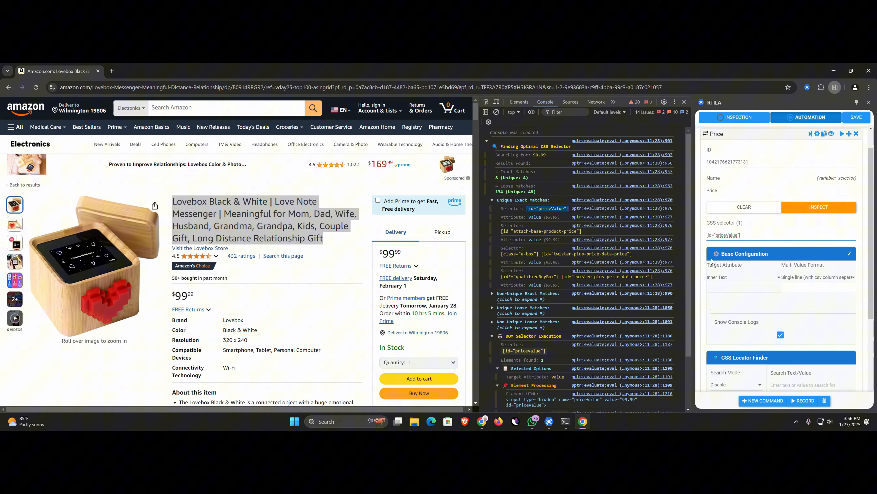
Set the Price command's target attribute to Other Attribute with the name value, save the project, and collapse the command
click(745, 278)
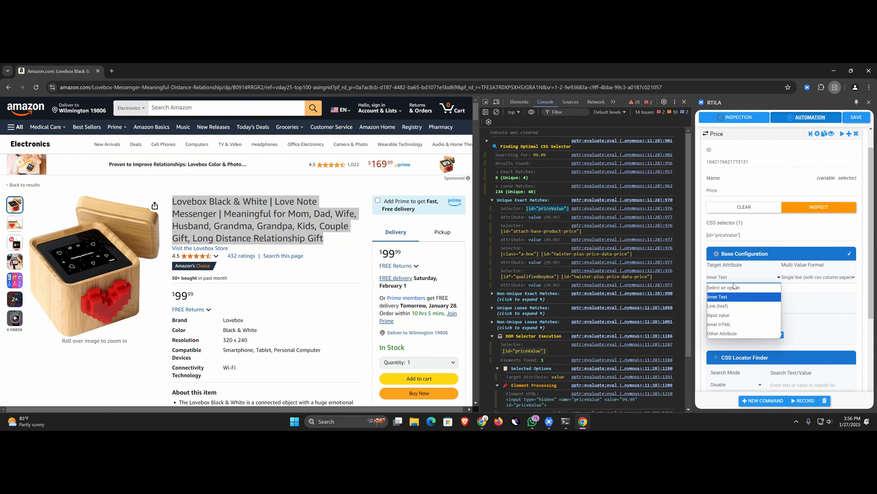
click(723, 333)
click(723, 299)
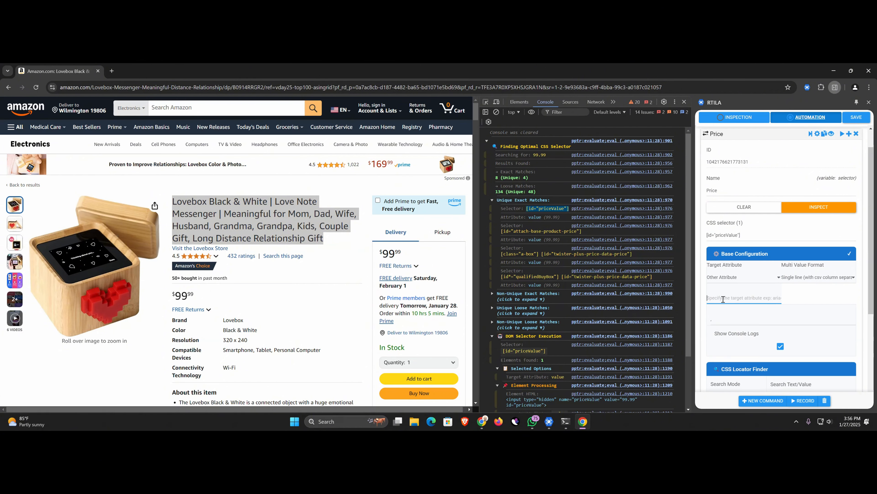
text(value)
click(855, 117)
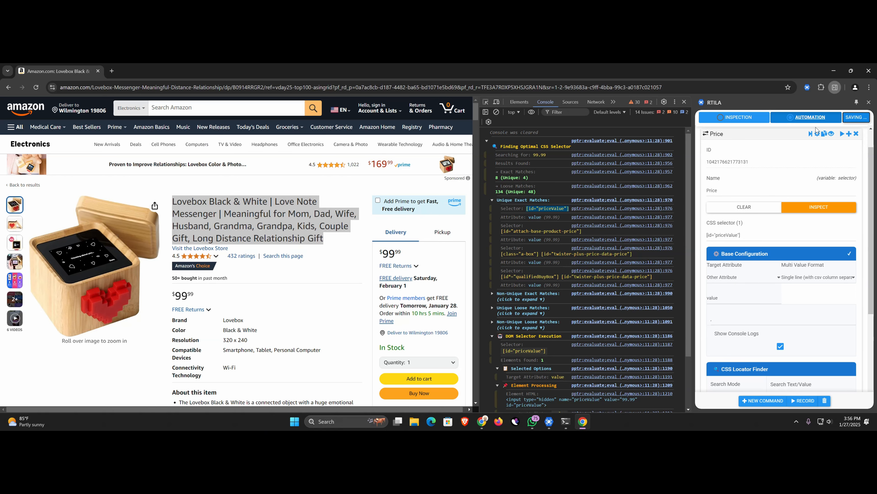
click(723, 137)
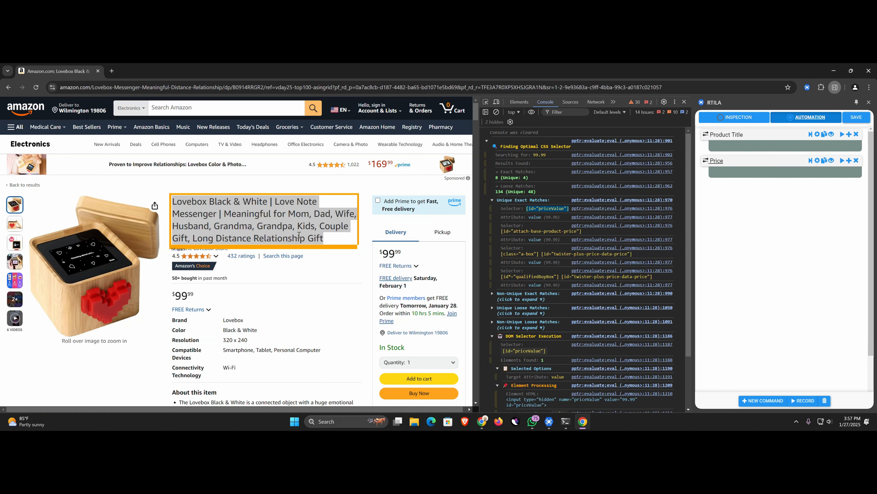
Reload the product page and preview the main product image in its expanded gallery view
click(36, 88)
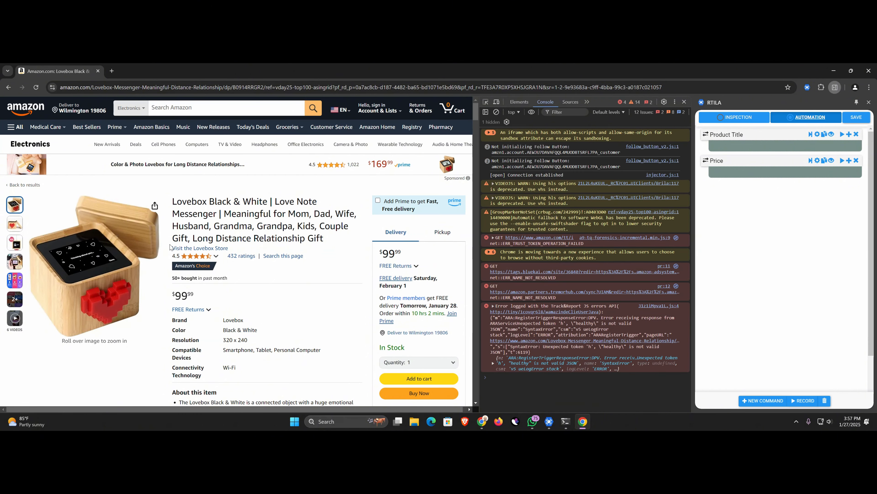
mouse_move(104, 247)
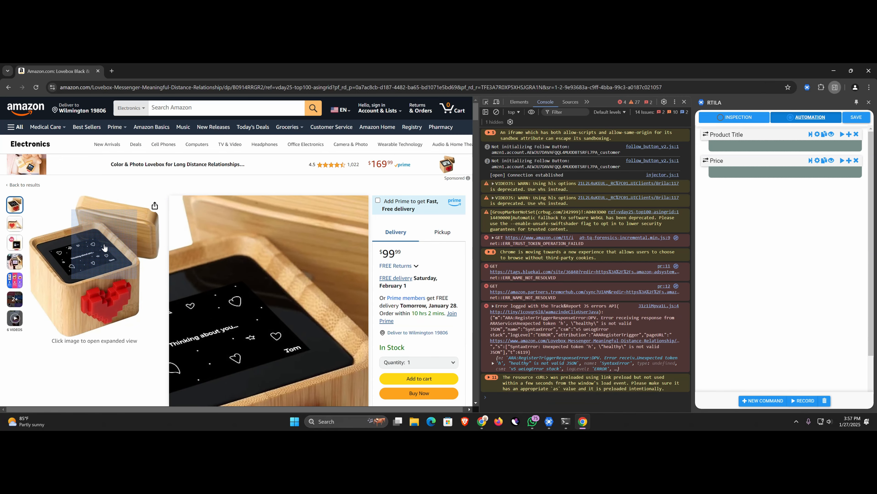
click(104, 247)
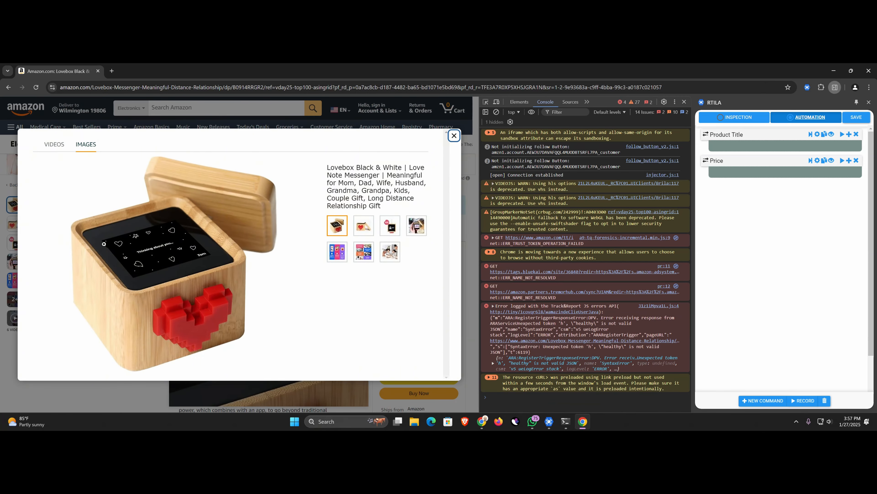
key(Escape)
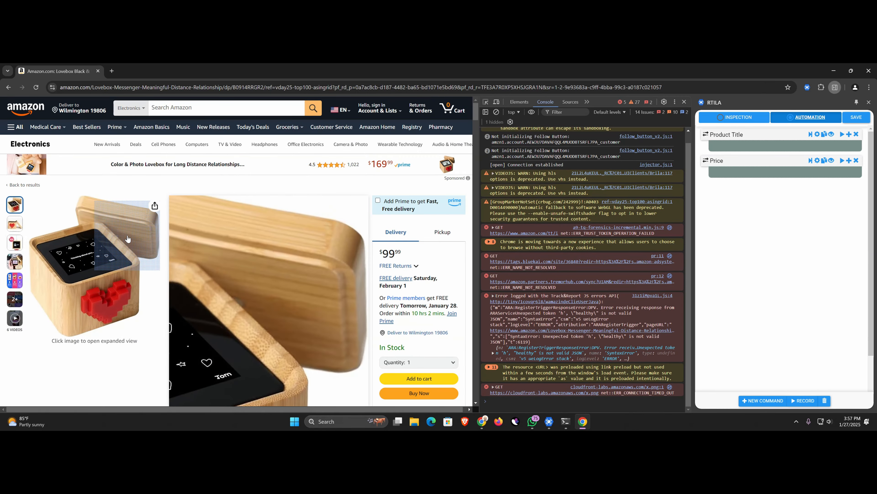
Open the main product image in a new tab, copy its file name from the URL, and close that tab
right_click(127, 235)
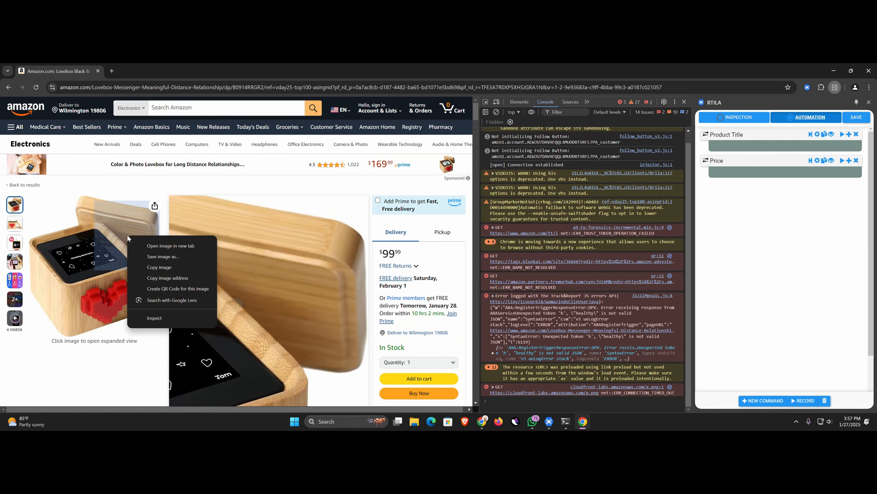
click(156, 245)
click(147, 70)
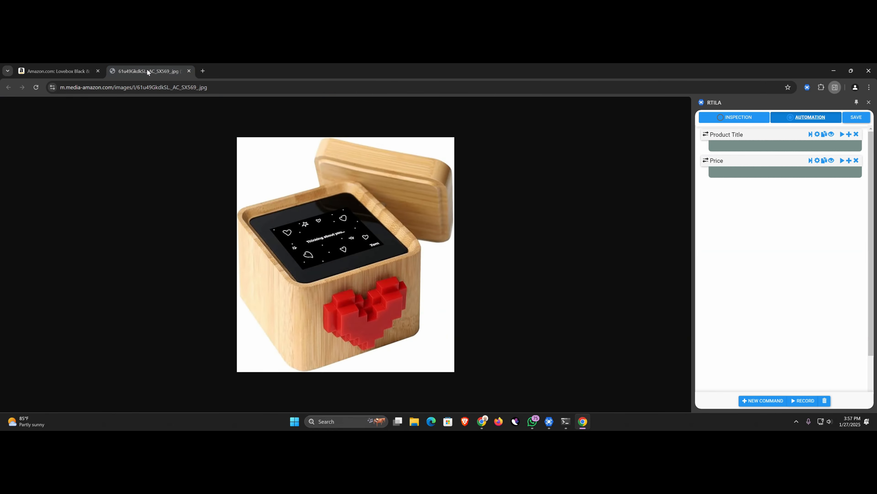
click(156, 87)
click(155, 87)
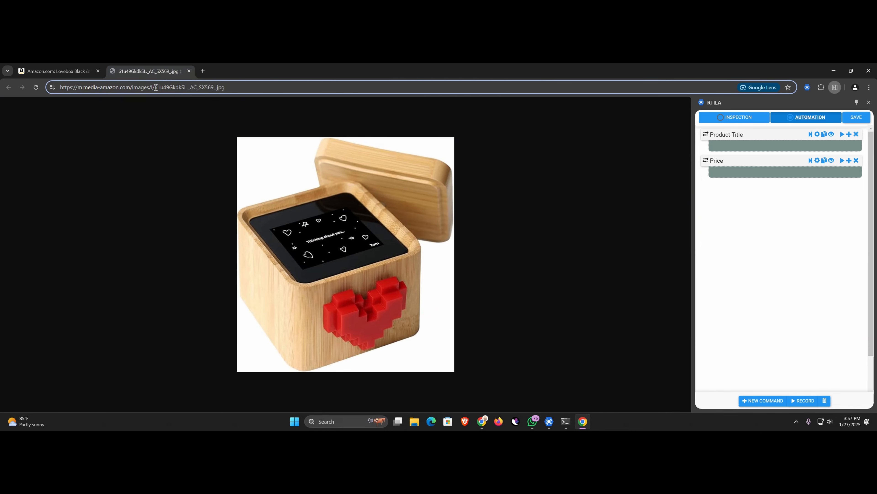
drag(155, 87, 235, 83)
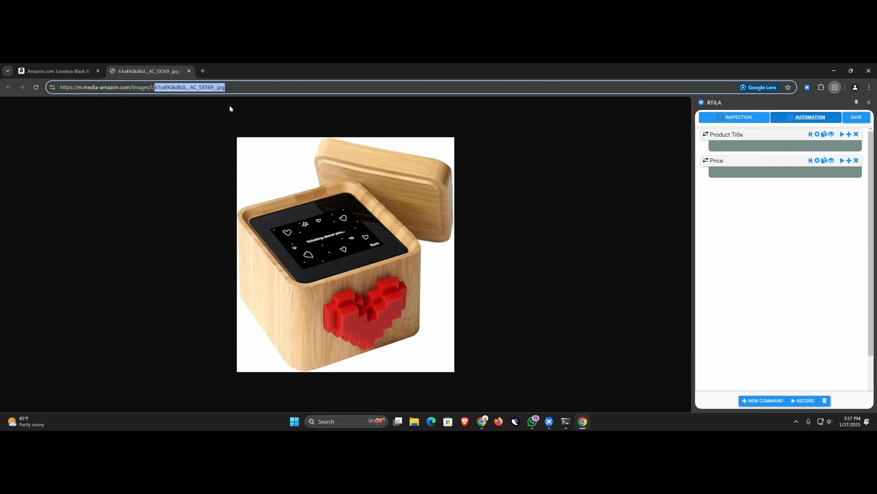
right_click(213, 88)
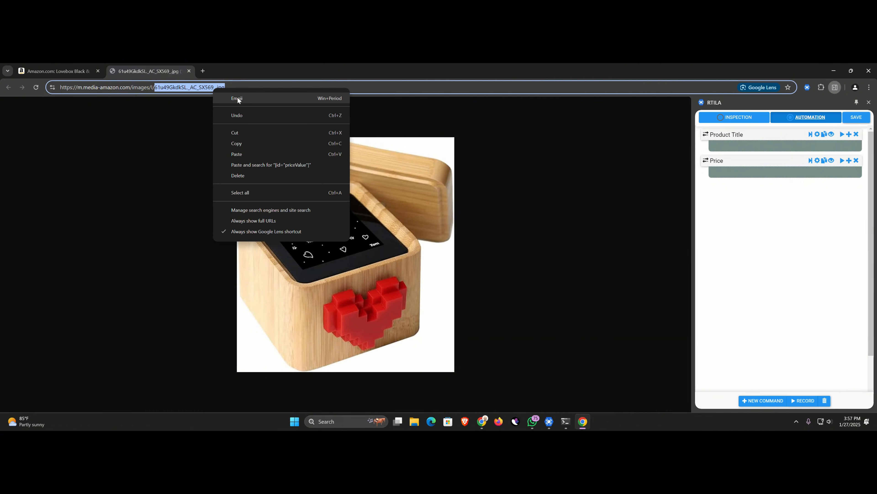
click(238, 144)
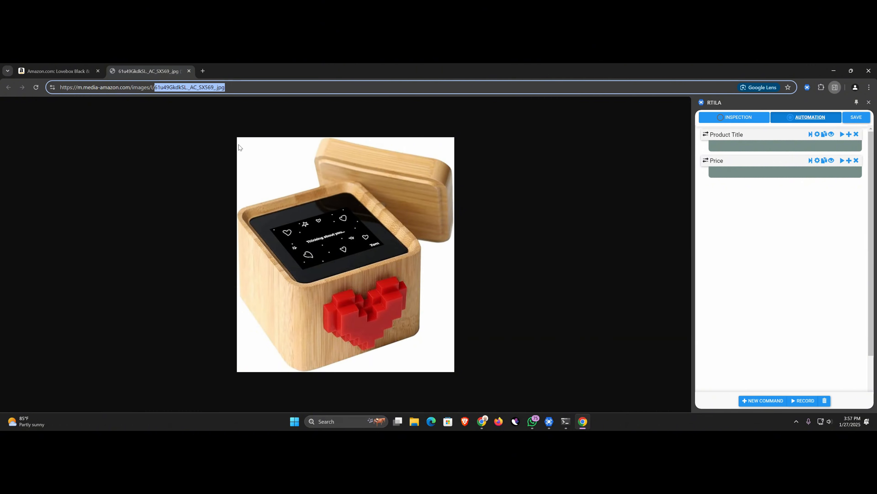
click(189, 71)
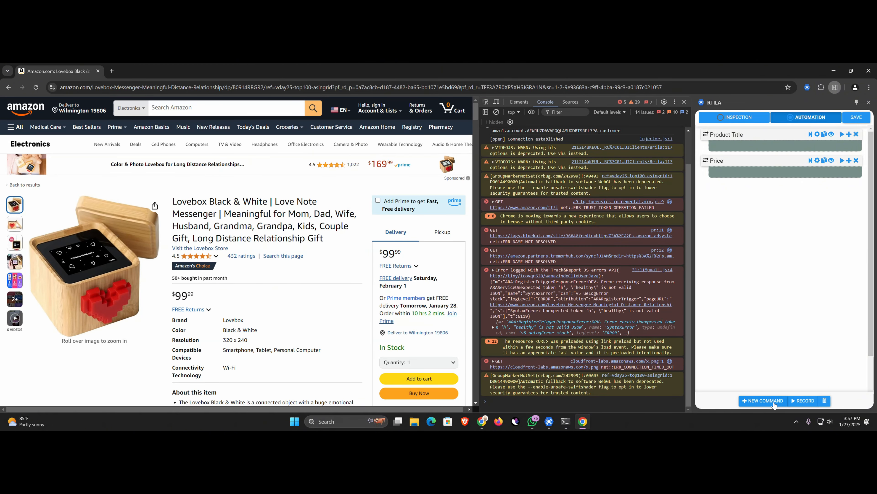
Find the custom command Selector EXP01 and add it to the automation
click(768, 401)
click(816, 126)
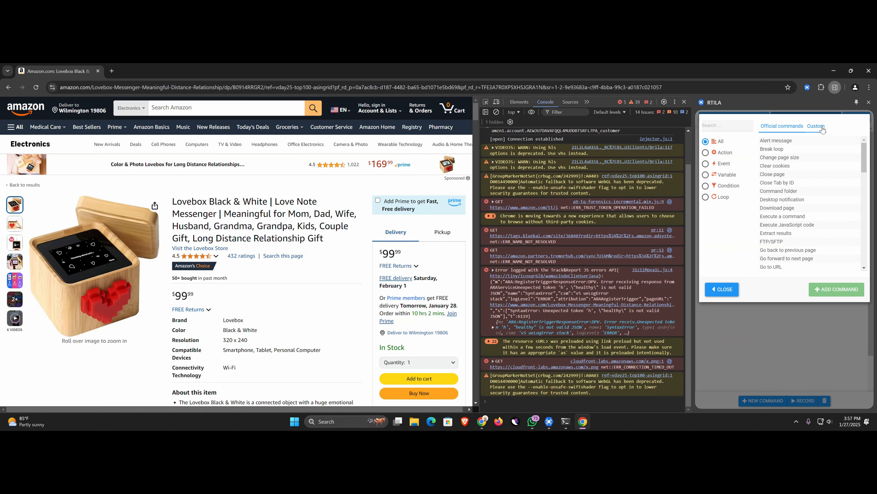
click(748, 130)
text(insc)
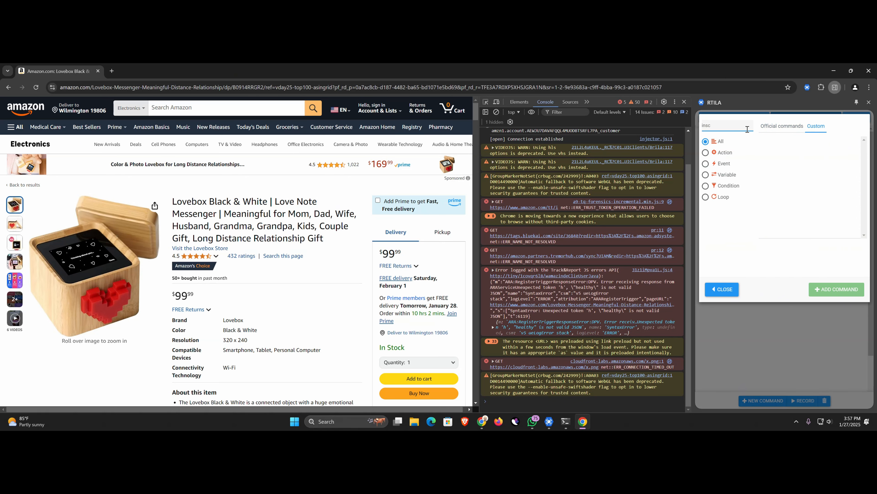
text(p)
double_click(728, 130)
text(exp)
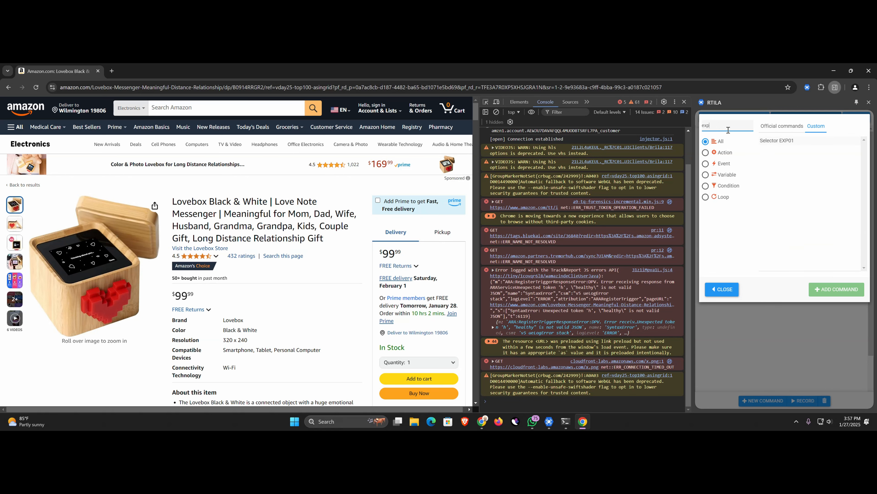
click(765, 142)
click(837, 289)
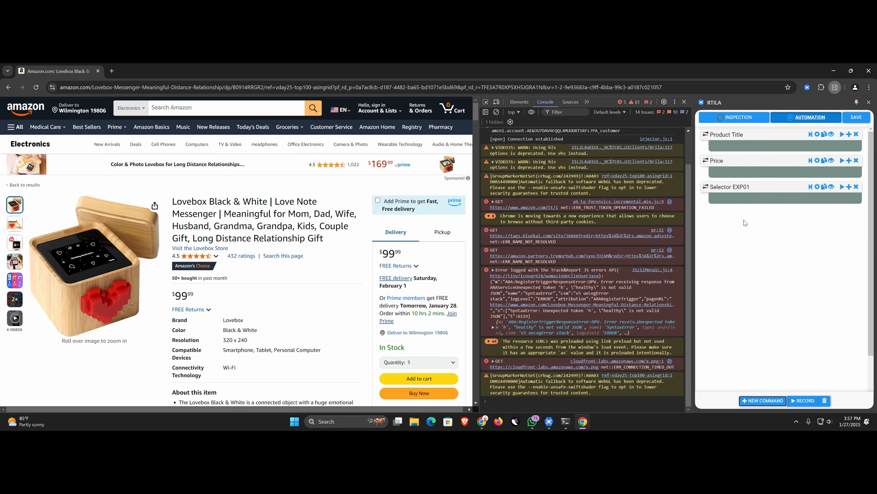
In the Selector EXP01 command, enable the CSS Locator Finder's search mode with the search text 61u49GkdkSL._AC_SX569_.jpg
click(730, 192)
scroll(732, 304, down, 5)
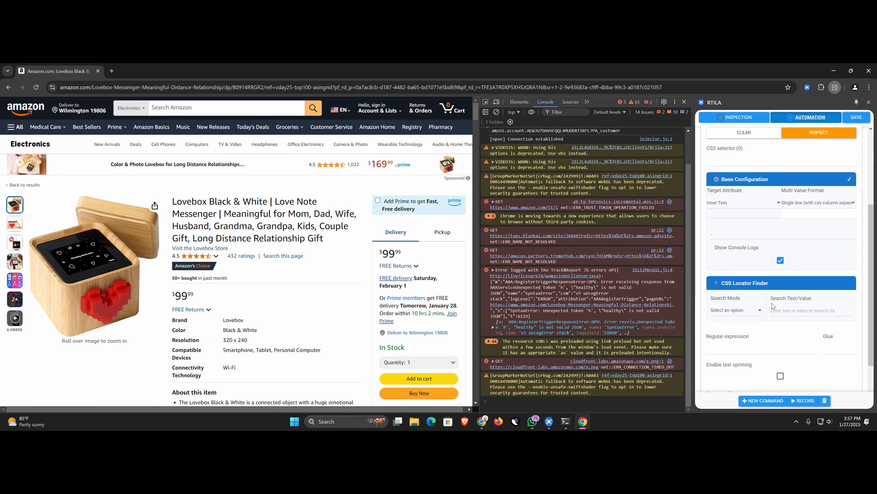
click(733, 310)
click(727, 330)
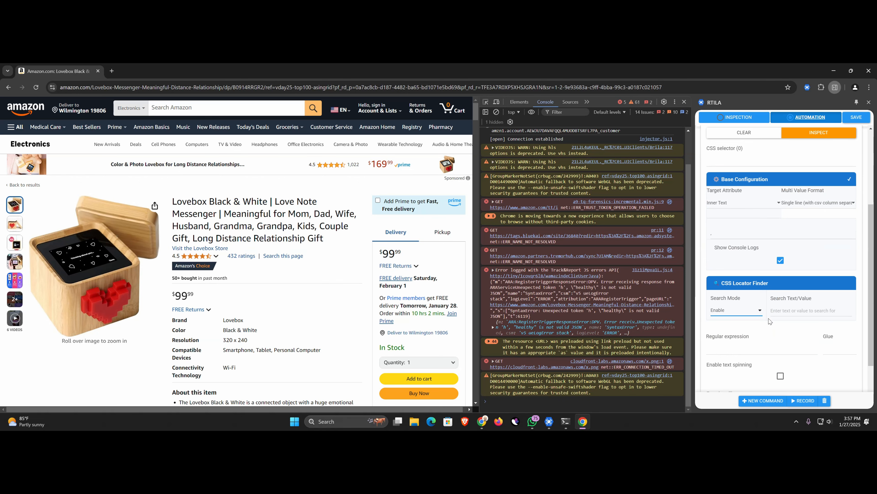
click(783, 310)
key(ctrl+v)
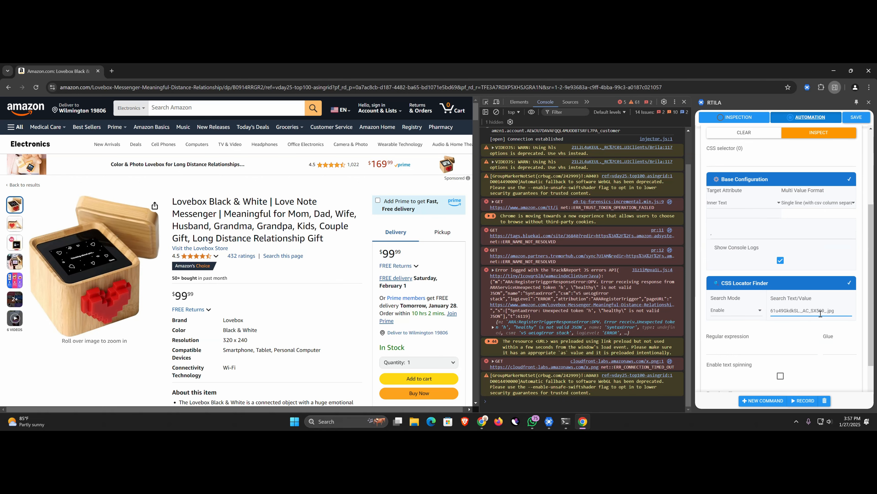
drag(835, 311, 783, 311)
click(784, 311)
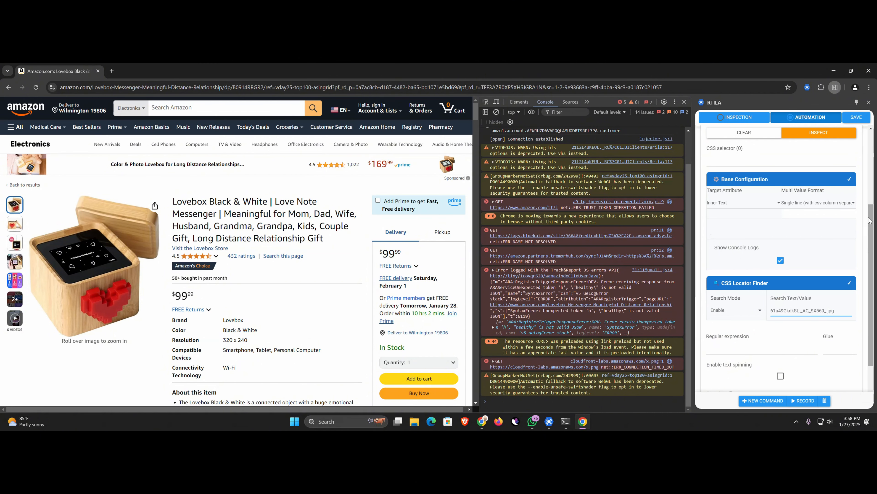
drag(868, 222, 868, 175)
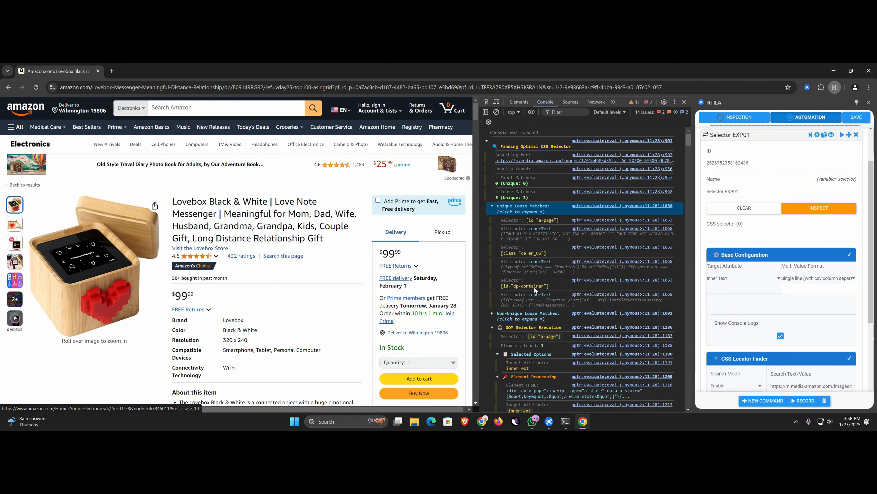
Inspect the main product image in the page's markup and copy the data-action="main-image-click" attribute of its enclosing span
click(519, 102)
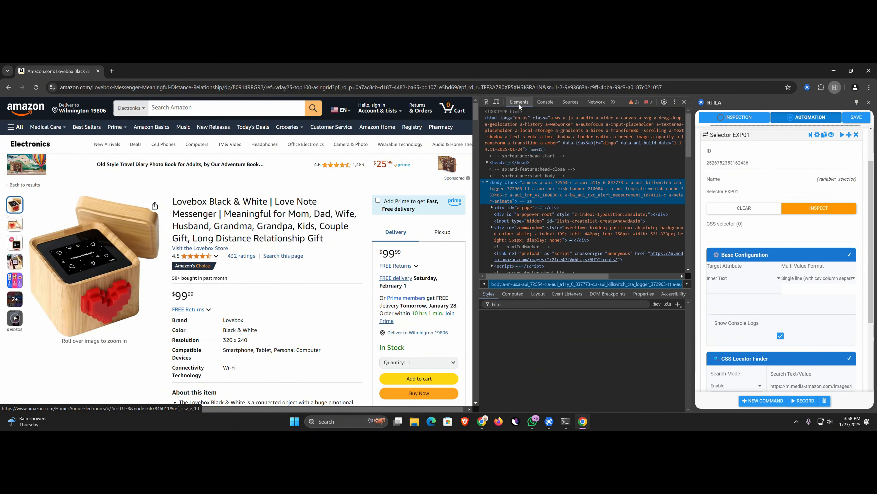
click(486, 102)
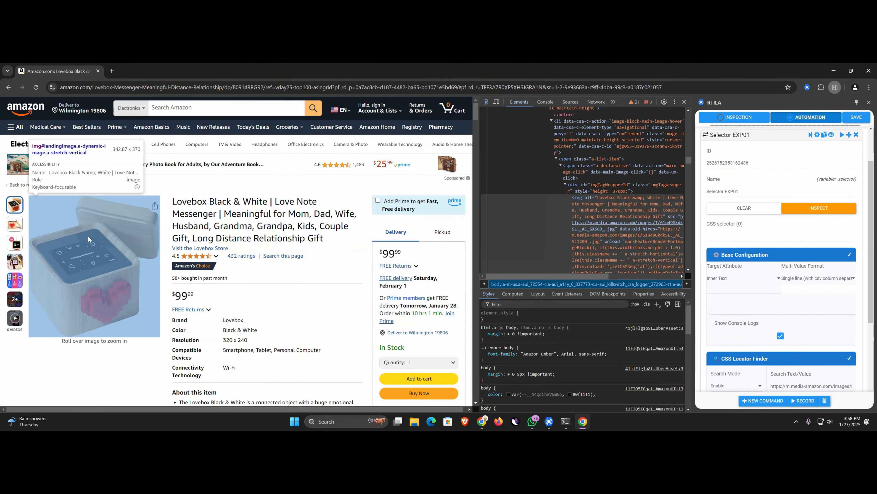
click(89, 234)
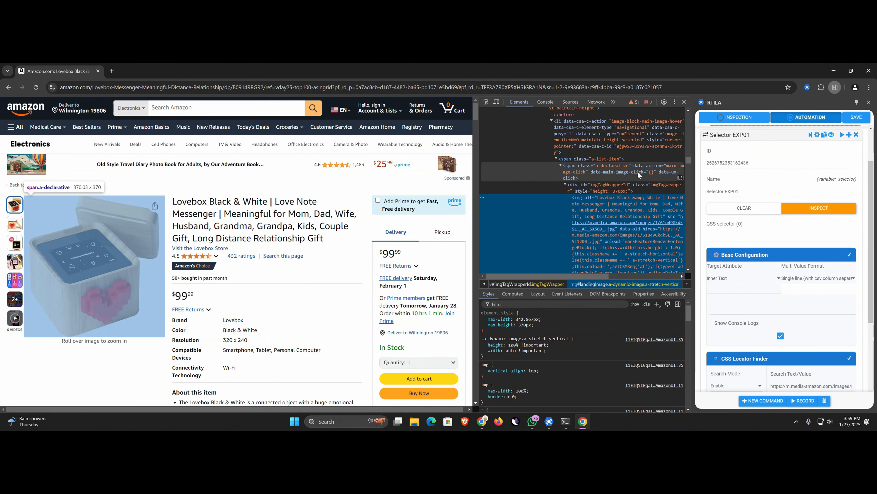
double_click(652, 165)
key(ctrl+c)
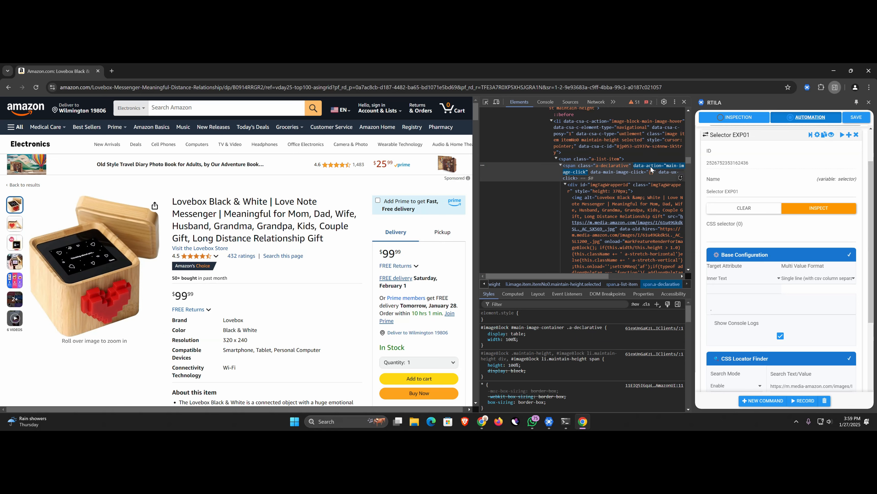
Set the Selector EXP01 command's CSS Locator Finder search mode to Disable and clear its search text
click(756, 385)
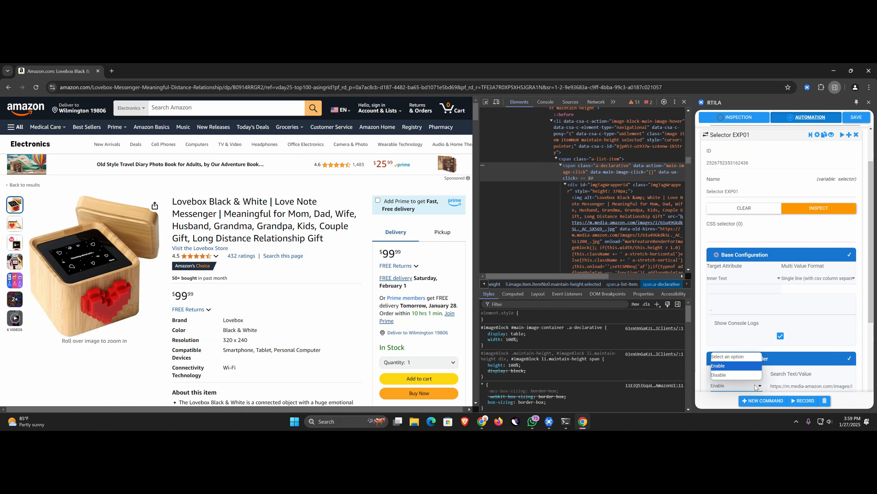
click(733, 374)
triple_click(787, 387)
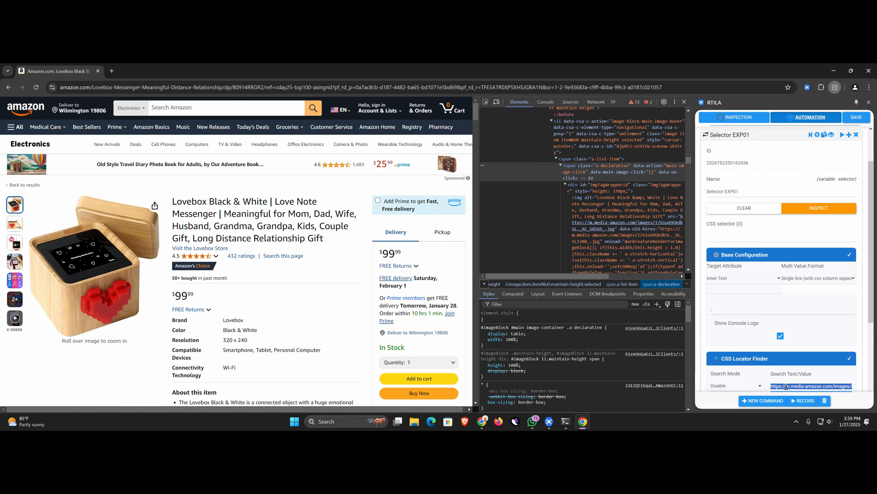
key(BackSpace)
Set the Selector EXP01 command's CSS selector to [data-action="main-image-click"]
click(732, 236)
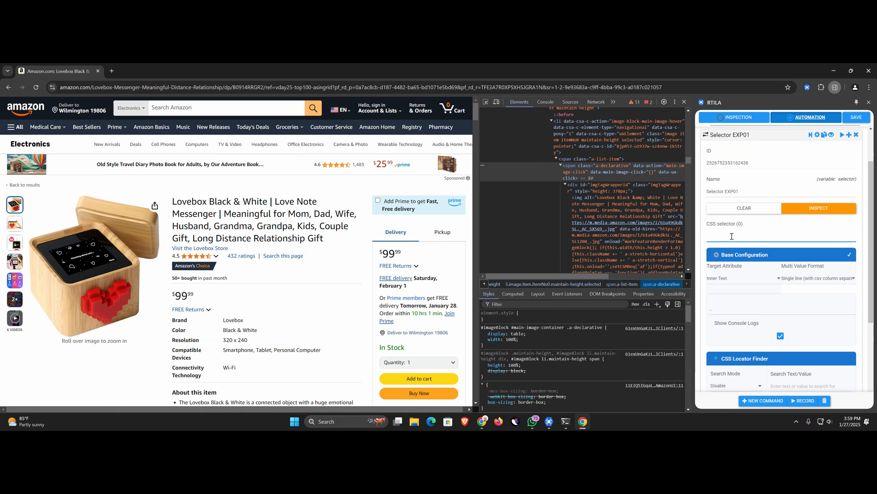
key(ctrl+v)
triple_click(745, 240)
key(ctrl+c)
text([])
key(Left)
key(ctrl+v)
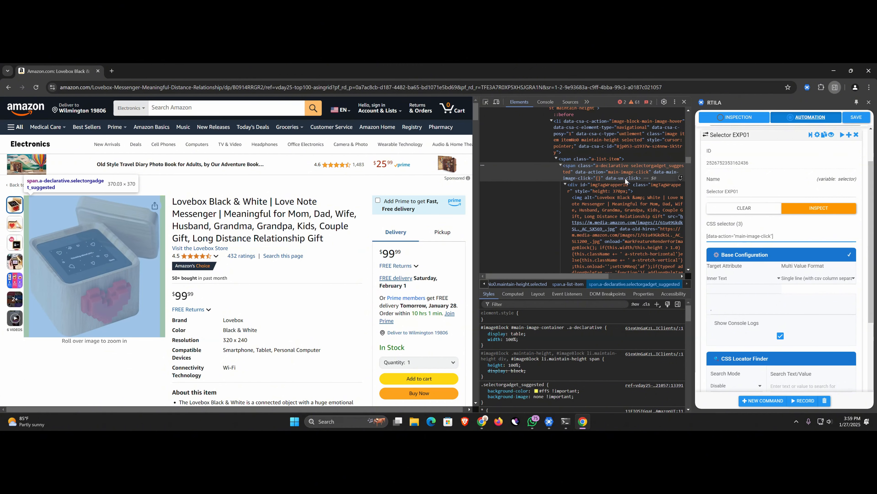
Prefix the CSS selector with the parent span's [class="a-list-item"] followed by the child combinator >
click(584, 157)
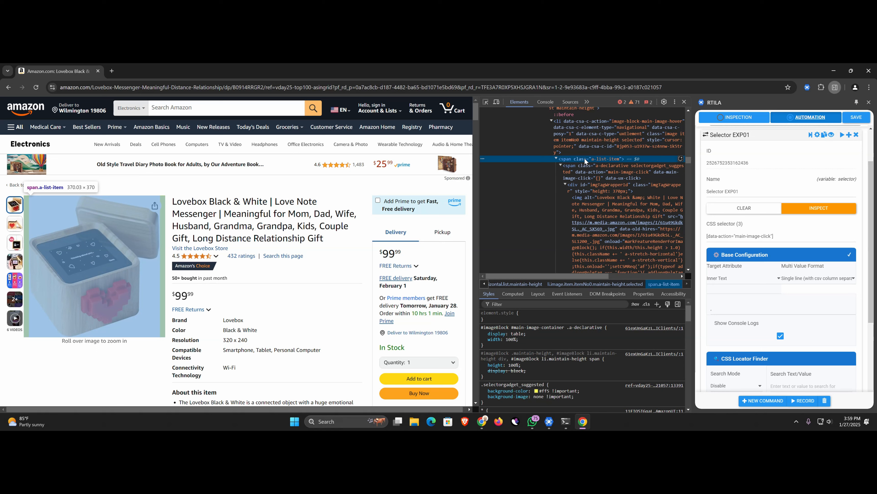
click(707, 237)
text([])
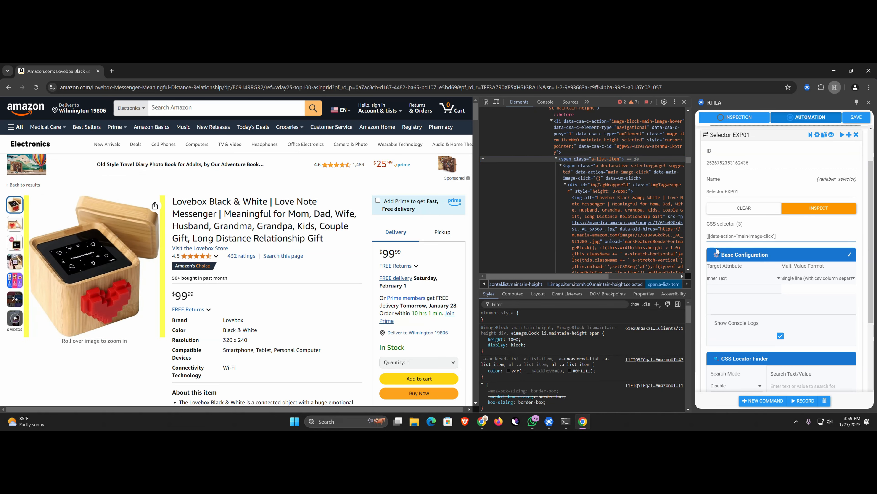
text(class="a-list-item")
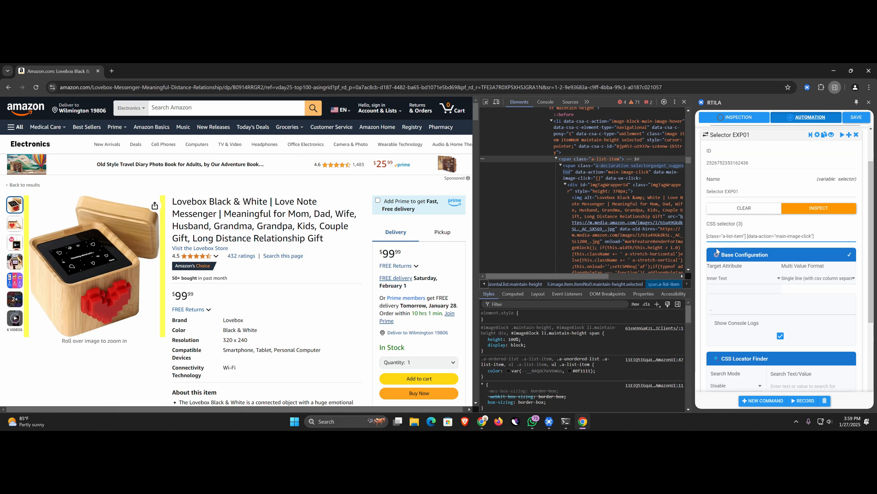
text(>)
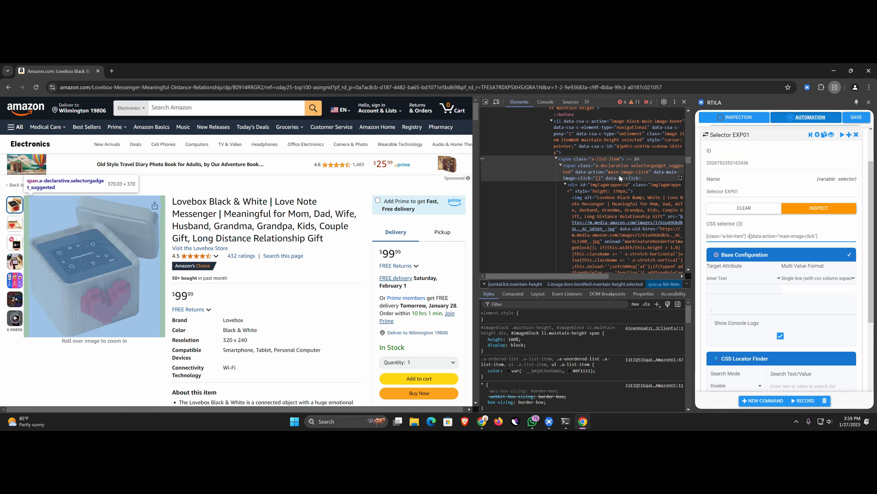
Copy the image wrapper div's id="imgTagWrapperId" attribute and append [id="imgTagWrapperId"] to the CSS selector
click(586, 184)
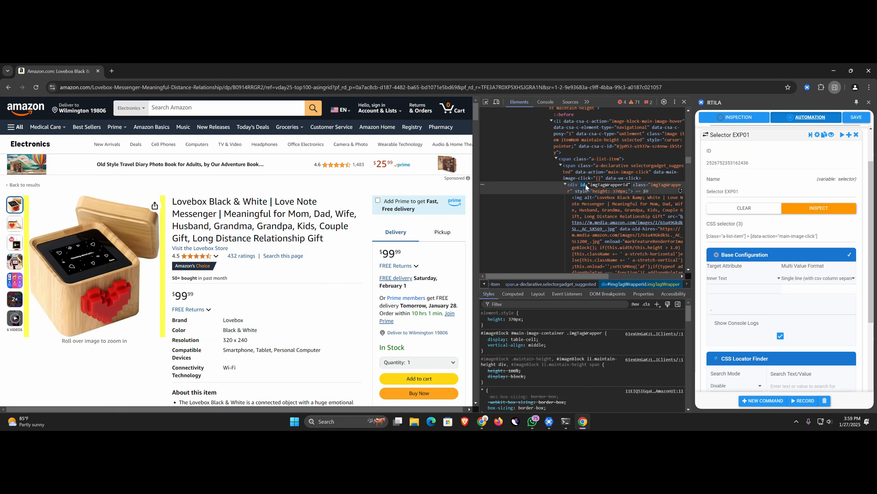
double_click(586, 184)
key(ctrl+c)
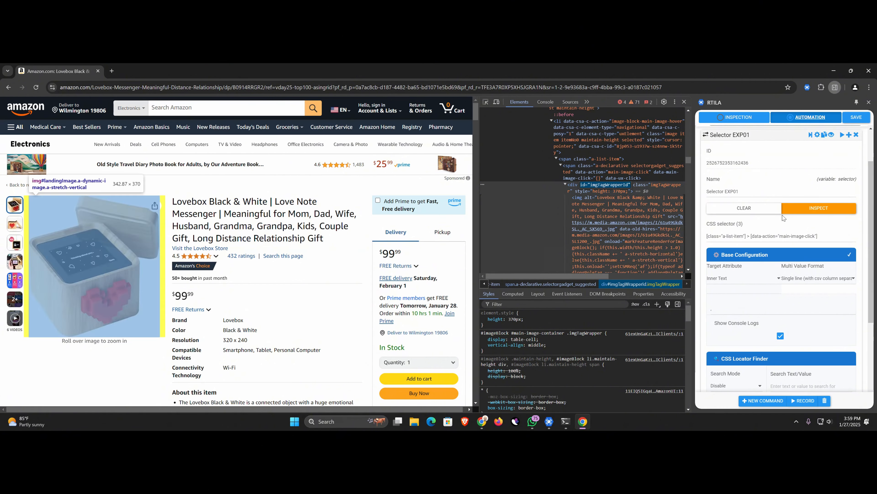
click(825, 237)
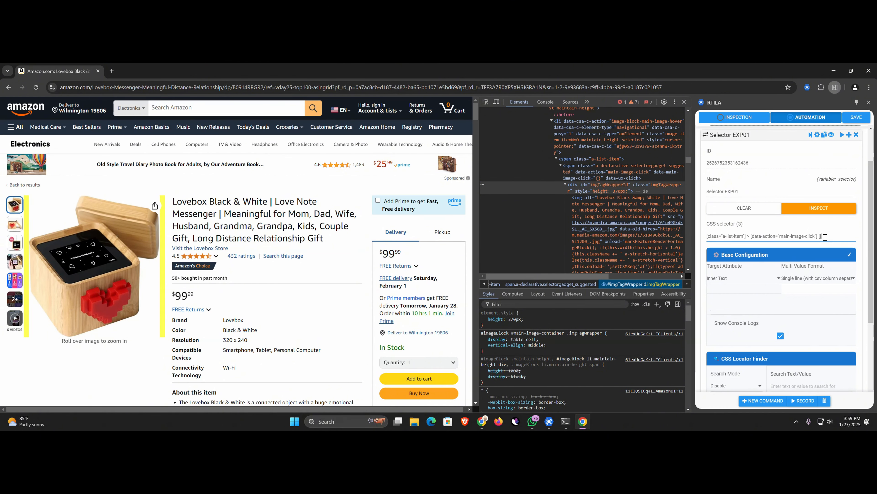
key(ctrl+v)
text(])
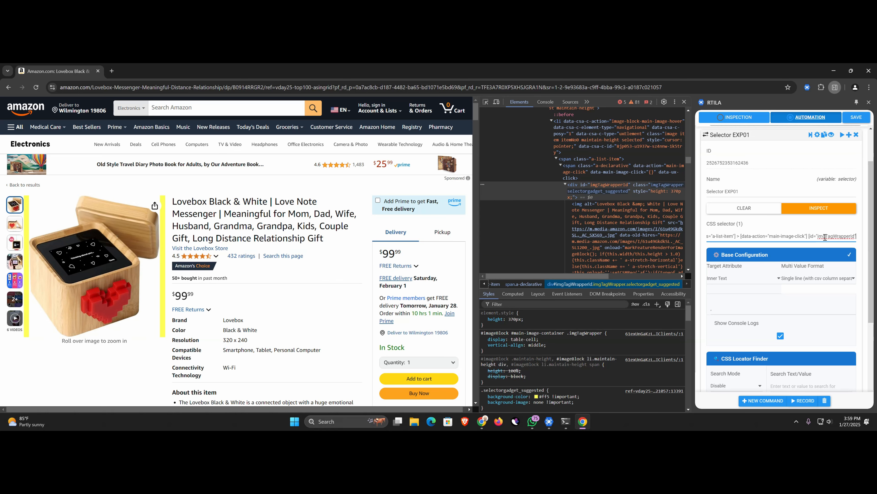
Copy the Selector EXP01 command's full CSS selector and name the first property of inspection Dataset #1 Image
key(ctrl+a)
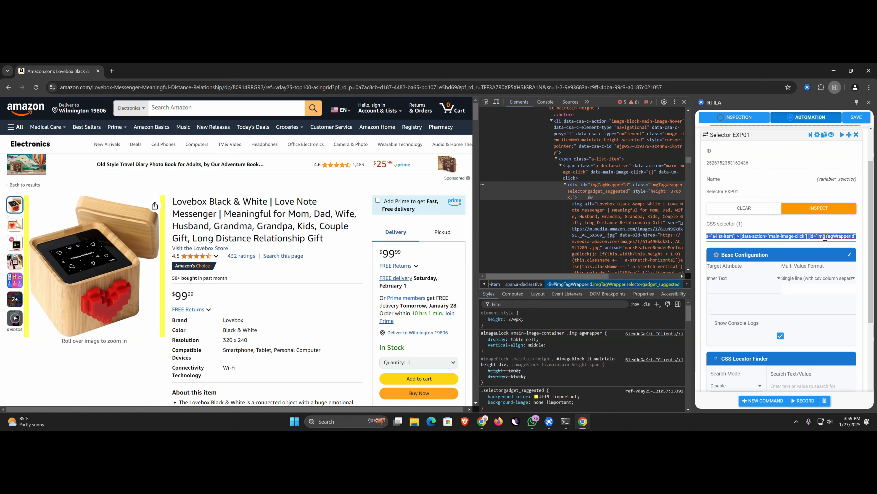
click(739, 118)
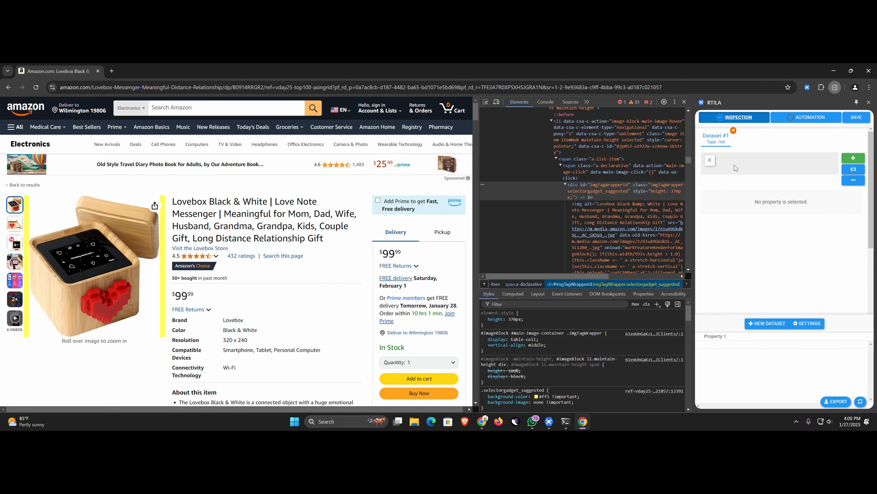
click(710, 161)
text(m)
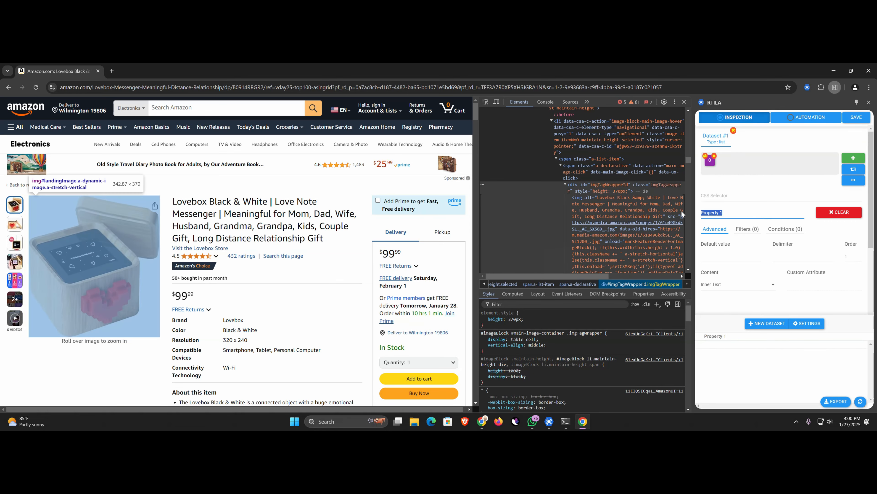
text(age)
key(ctrl+a)
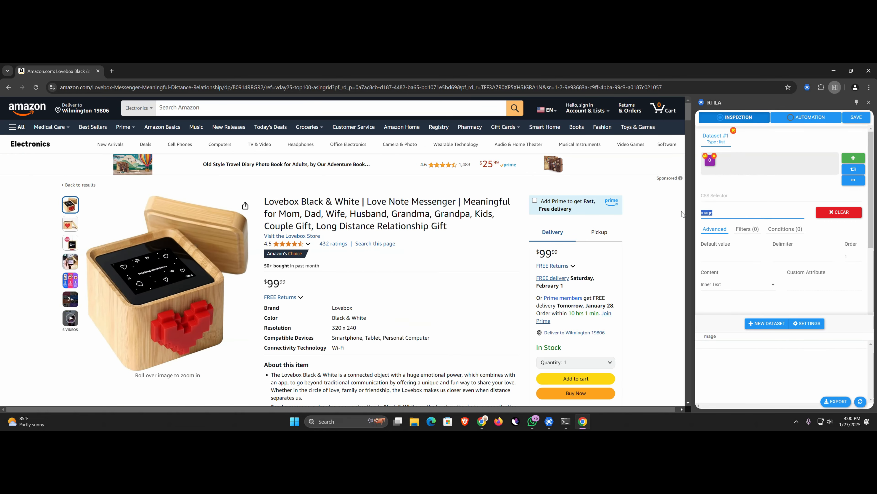
text(Image)
Paste the copied CSS selector into the Image property, show property names and switch Dataset #1 to the detail type
click(705, 196)
text([class="a-list-item"] > [data-action="main-image-click"] [id="imgTagWrapperId"])
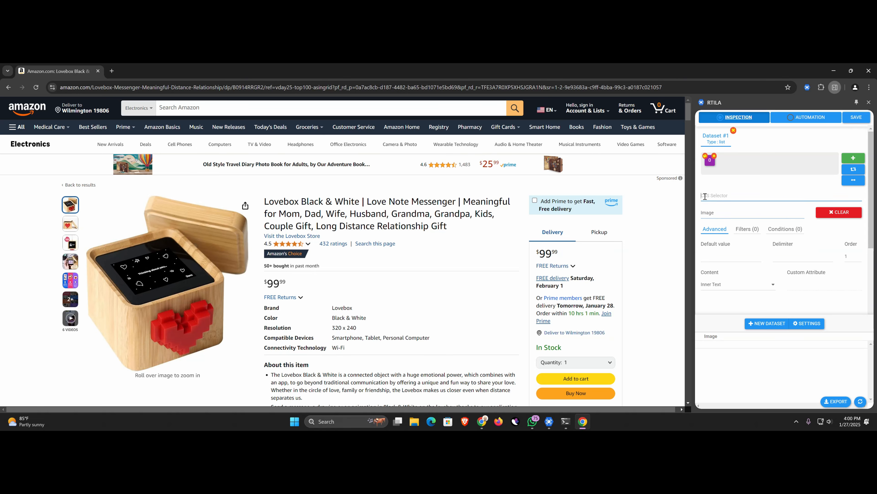
click(852, 181)
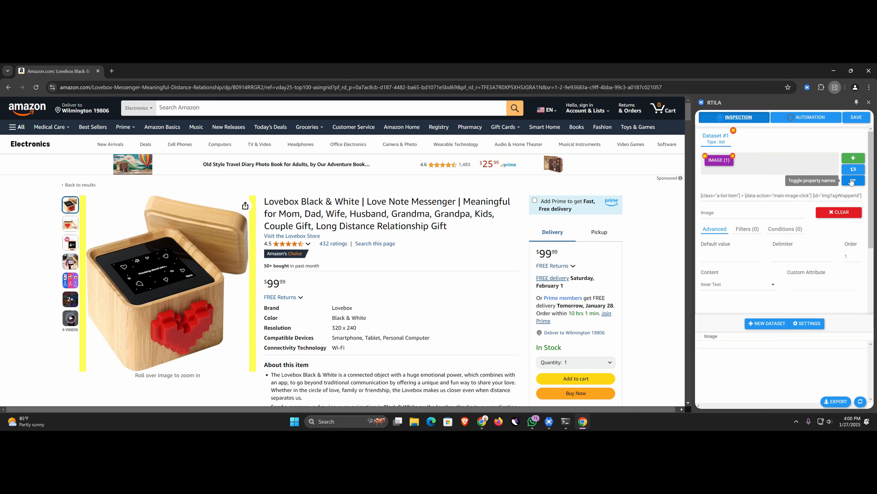
click(853, 171)
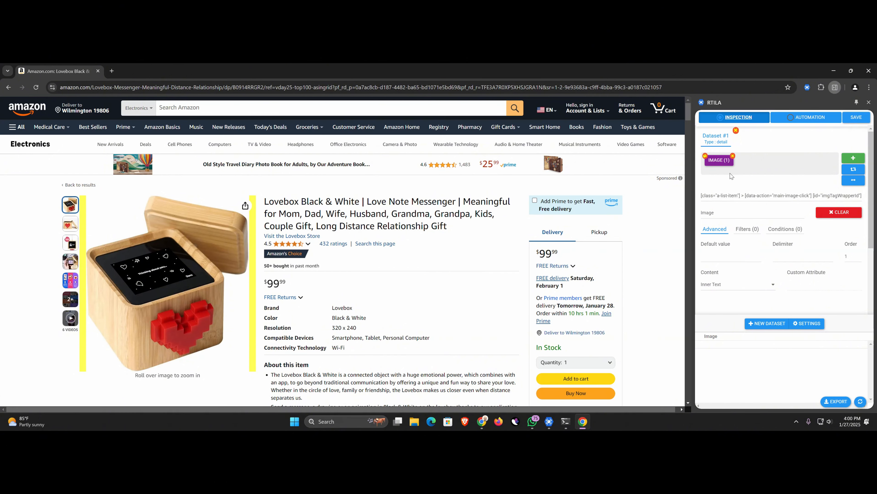
Try extracting the Image property's content as an Attribute with src as the custom attribute, and clear the custom attribute again
click(721, 282)
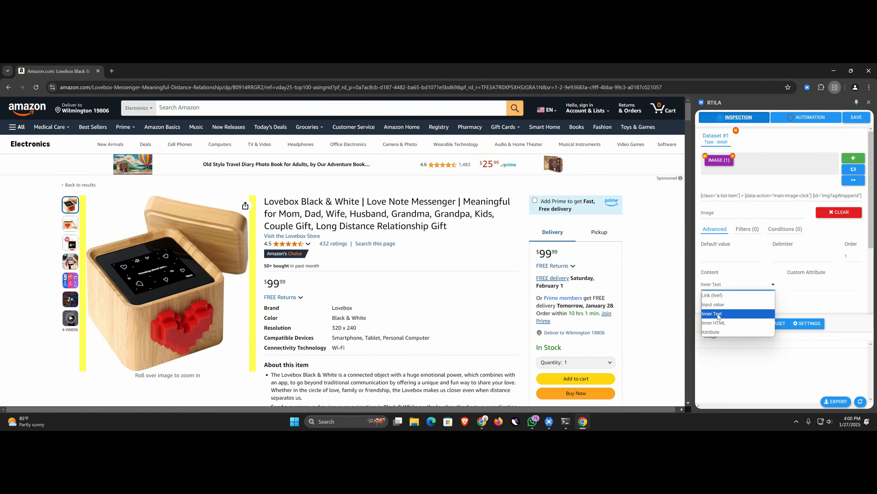
click(712, 332)
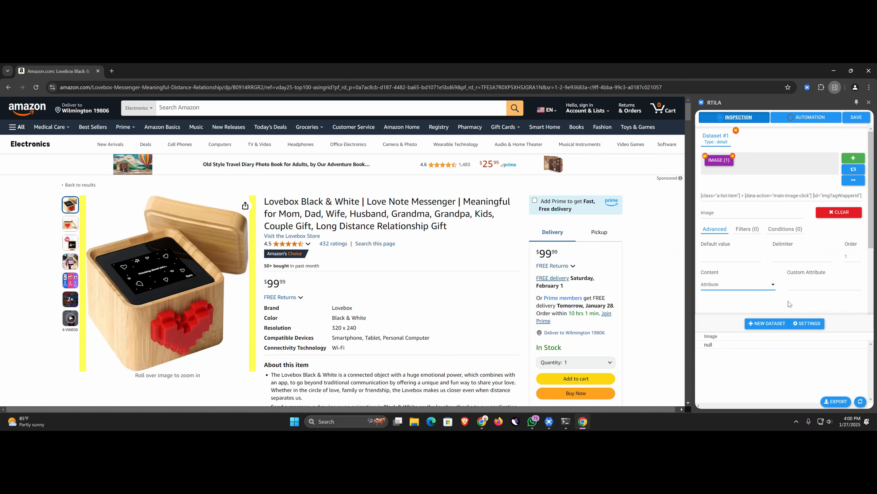
click(800, 290)
text(src)
key(BackSpace)
key(BackSpace)
key(BackSpace)
key(BackSpace)
key(BackSpace)
key(BackSpace)
Set the Image property's content to Link (href) and save the project
click(754, 289)
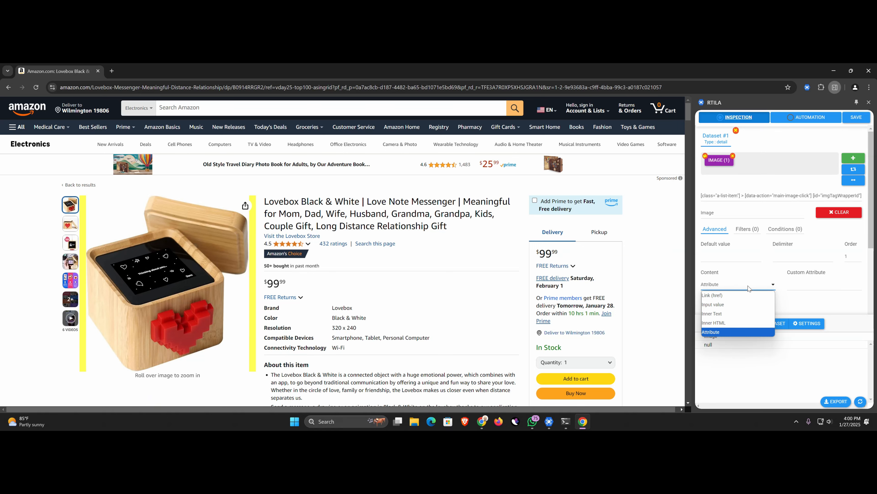
click(730, 298)
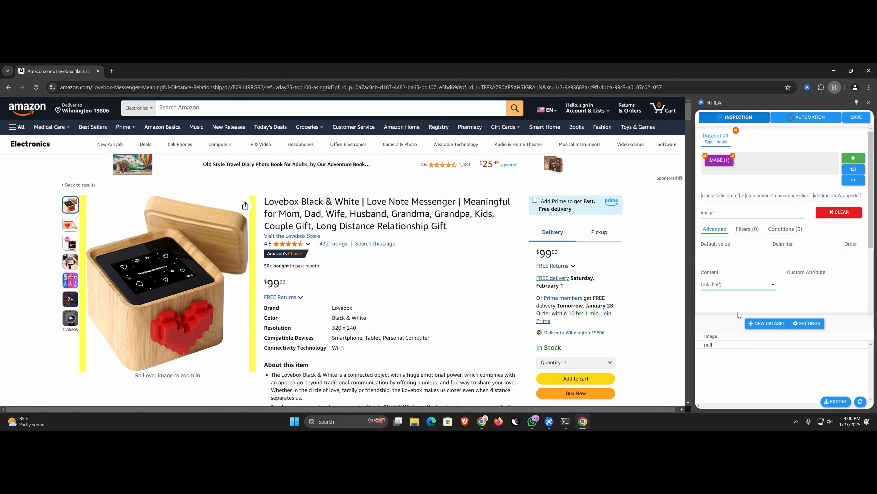
click(854, 118)
Inspect the main product image on the Amazon page to locate its img element in the page's HTML
right_click(663, 200)
click(687, 327)
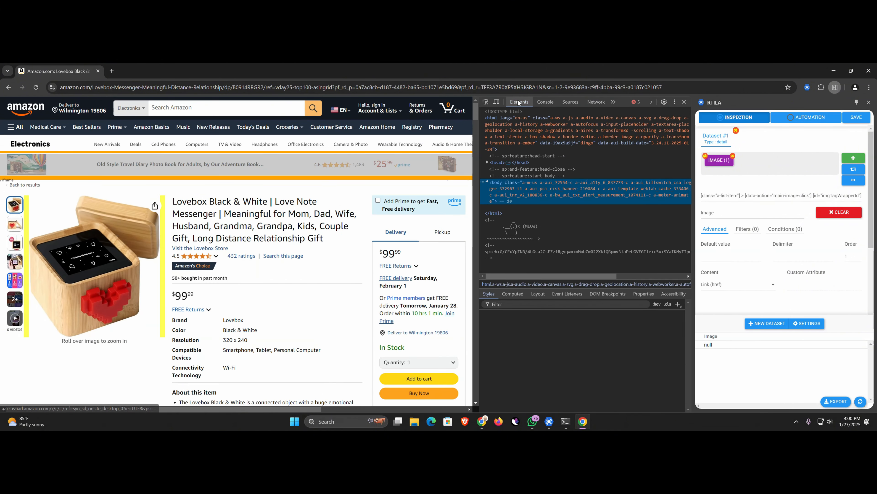
click(545, 101)
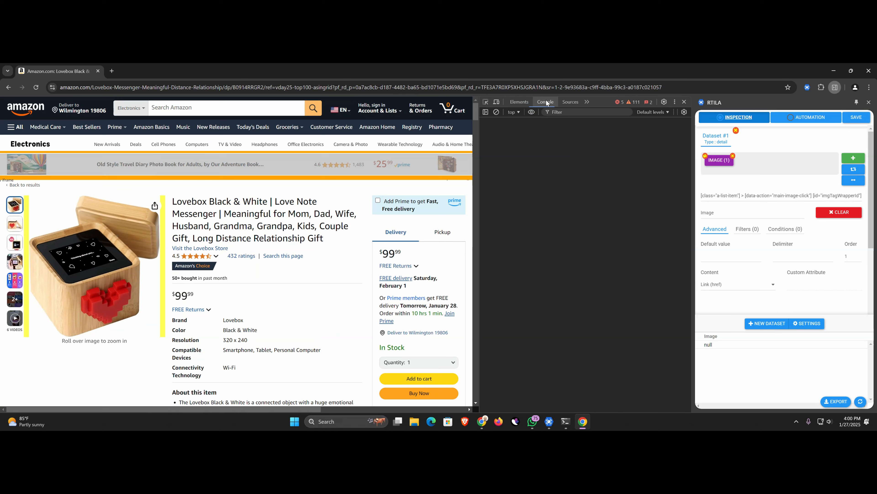
click(526, 103)
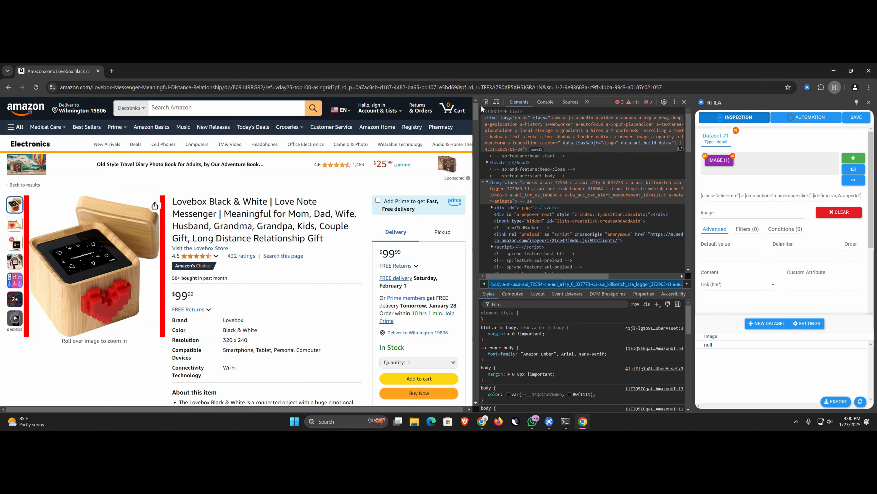
click(486, 102)
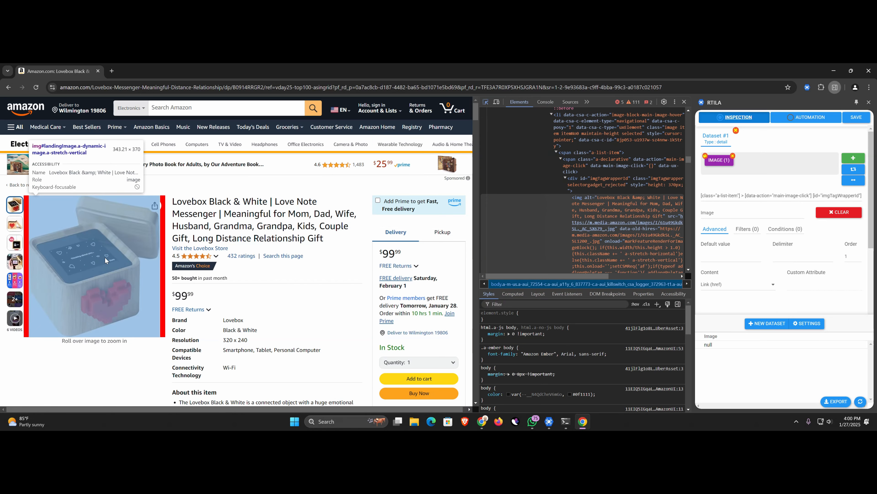
click(146, 258)
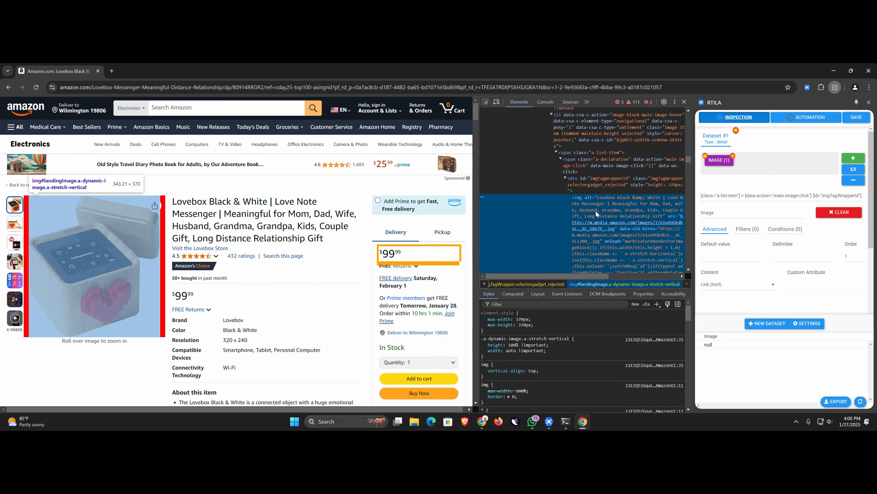
Remove the [class="a-list-item"] > part from the Image property's CSS selector and append img at its end
mouse_move(658, 222)
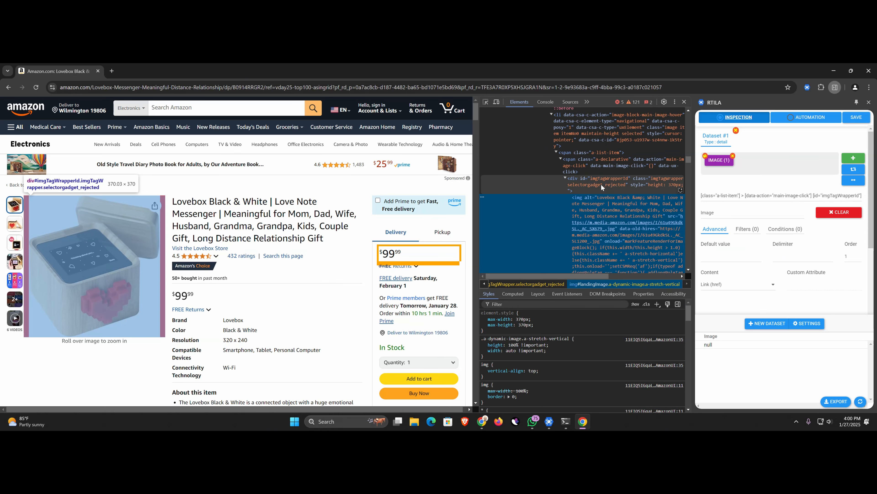
click(817, 191)
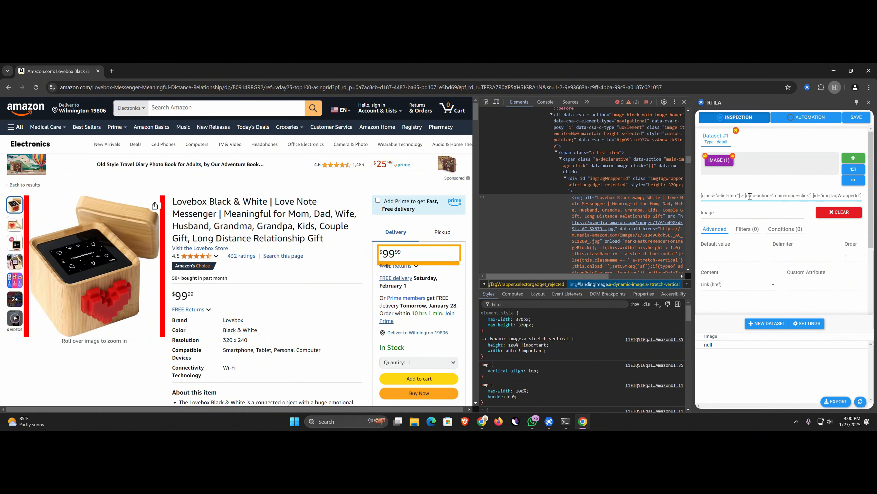
drag(746, 196, 681, 189)
key(BackSpace)
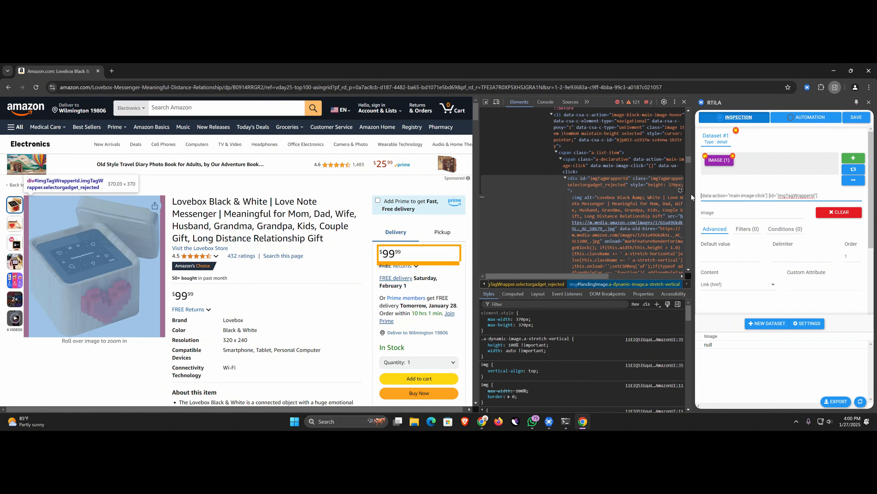
click(832, 193)
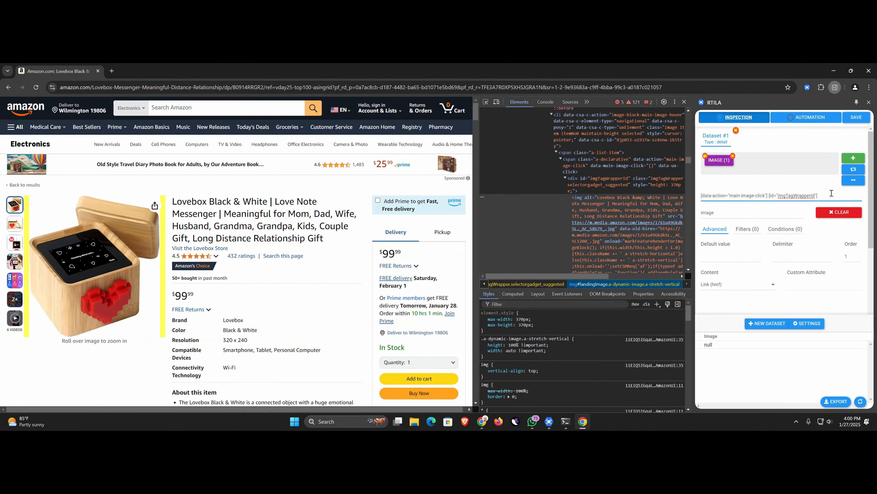
text(img)
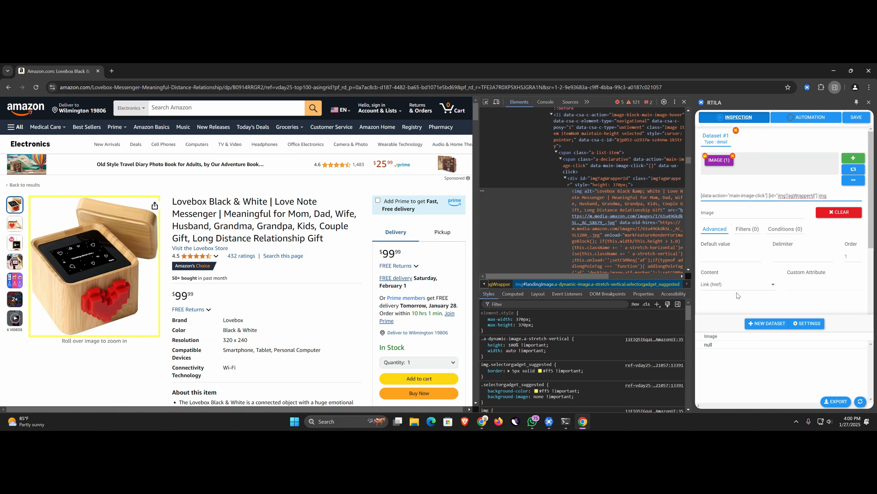
Set the Image property's content to Attribute with src as the custom attribute
click(737, 285)
click(722, 333)
click(797, 288)
text(src)
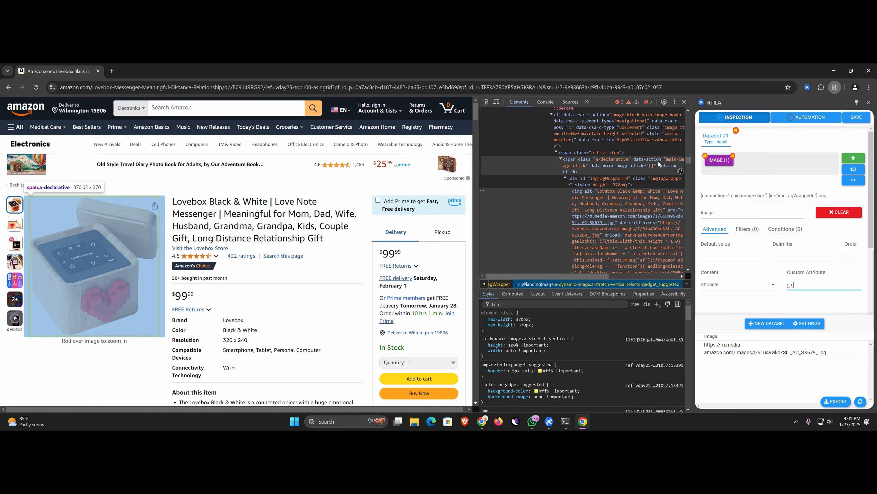
Copy the Image property's complete CSS selector
click(766, 196)
drag(766, 196, 698, 195)
click(779, 197)
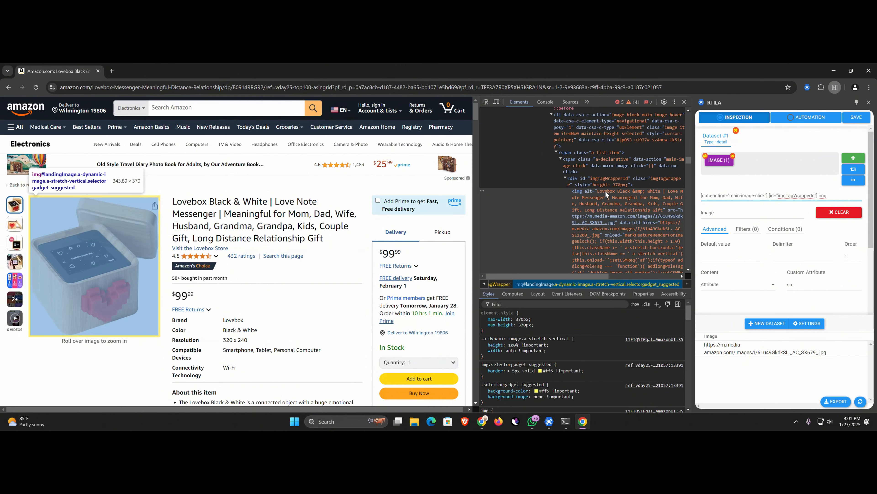
double_click(825, 196)
triple_click(762, 195)
key(ctrl+c)
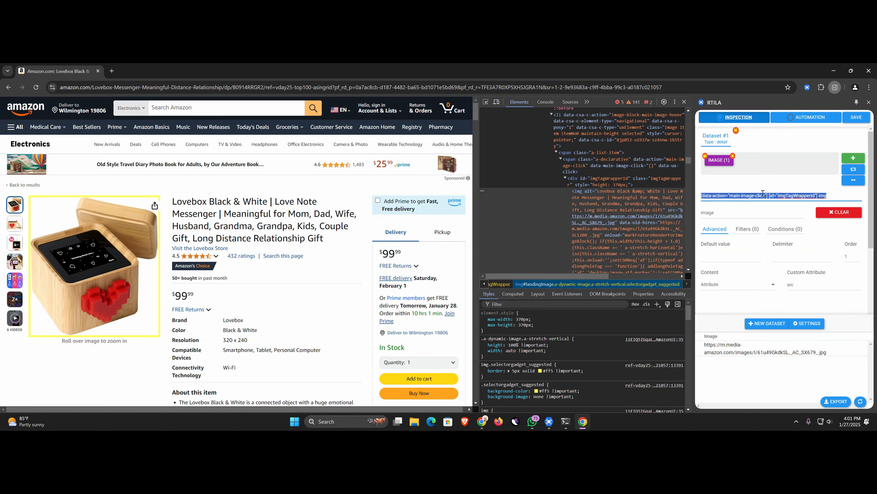
Widen the RTILA side panel and add a File downloader command to the automation
click(800, 121)
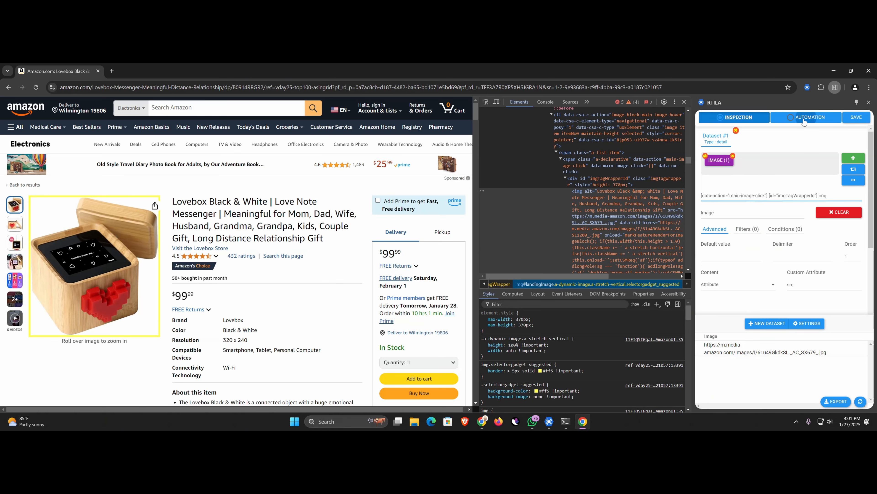
drag(694, 228, 663, 227)
click(748, 402)
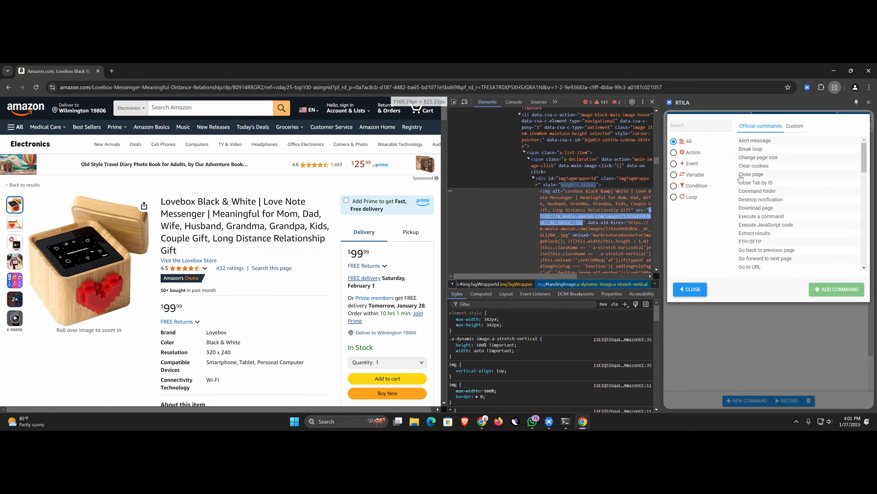
click(720, 127)
text(dow)
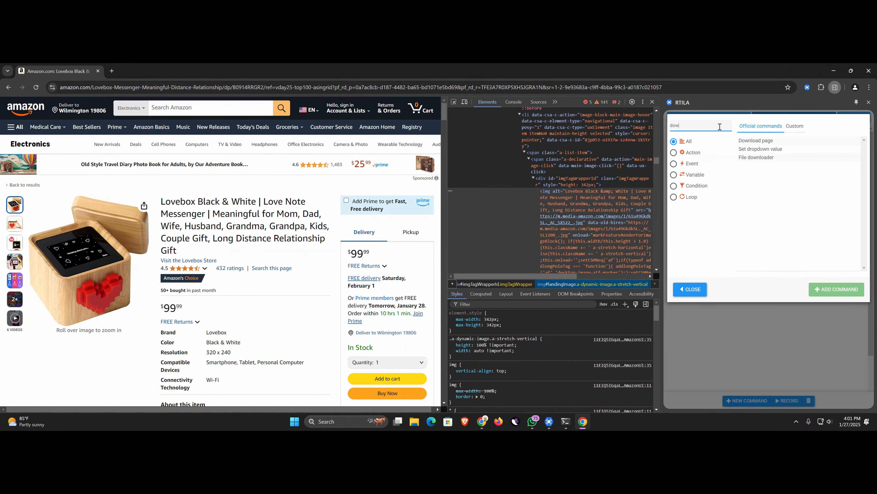
text(nl)
click(755, 150)
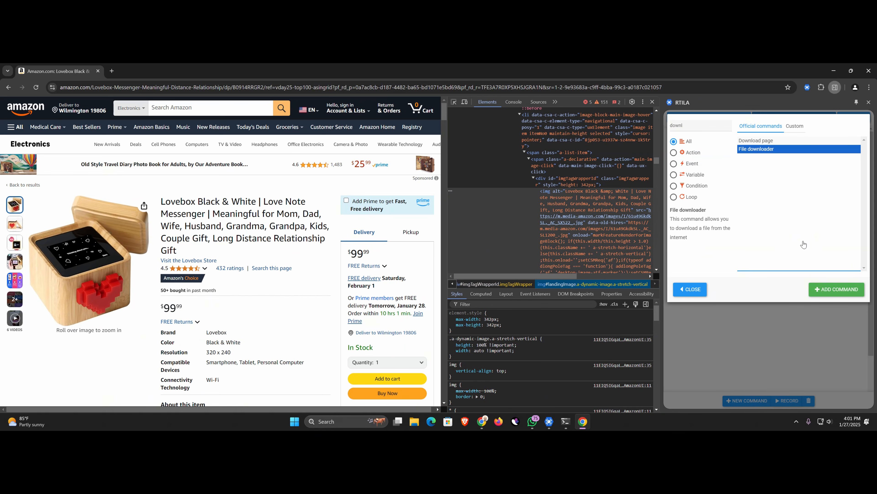
click(821, 289)
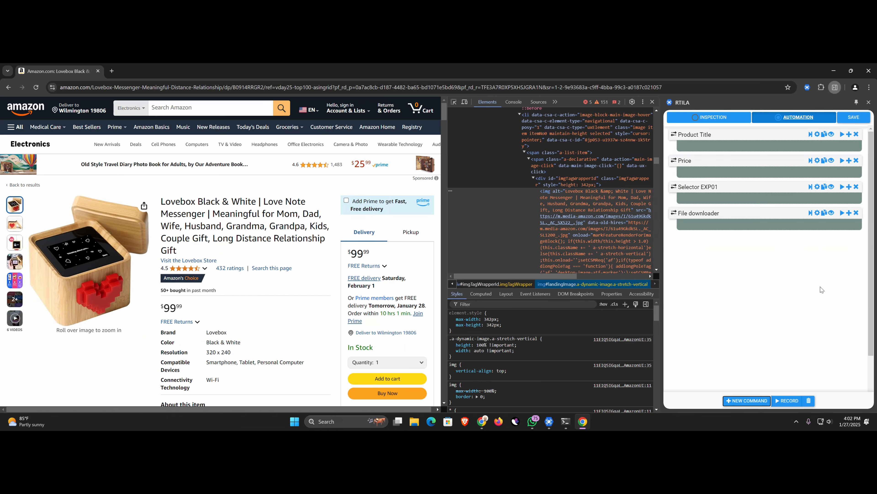
Rename the Selector EXP01 command to Image URL and replace its CSS selector with the copied one ending in img
click(713, 196)
triple_click(677, 239)
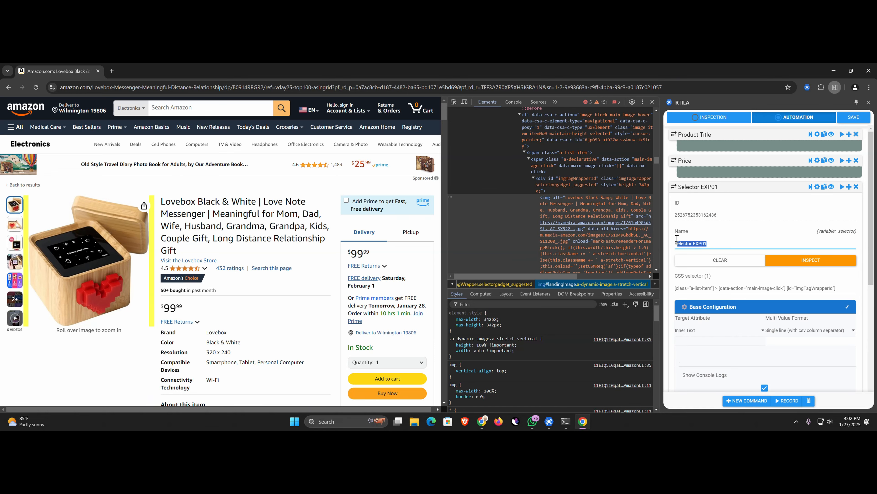
text(Image URL)
click(725, 289)
key(ctrl+a)
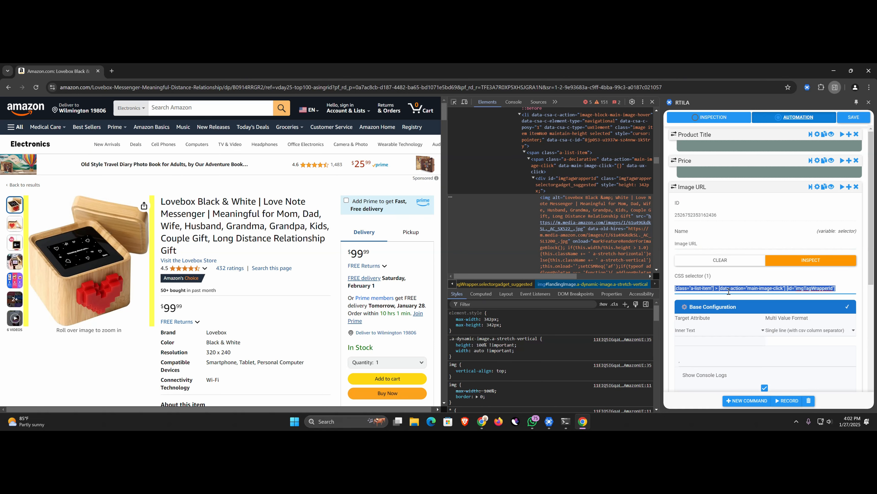
key(ctrl+v)
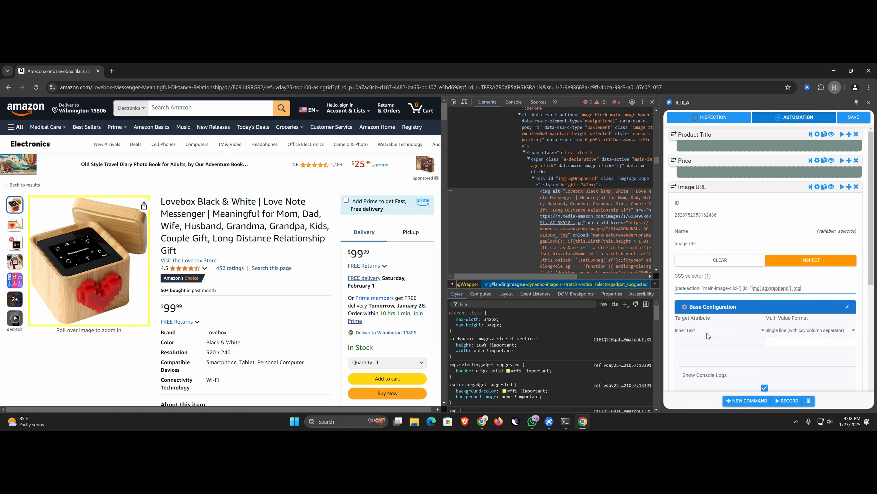
Set the Image URL command's target attribute to Other Attribute with the value src
click(707, 333)
click(690, 387)
click(692, 354)
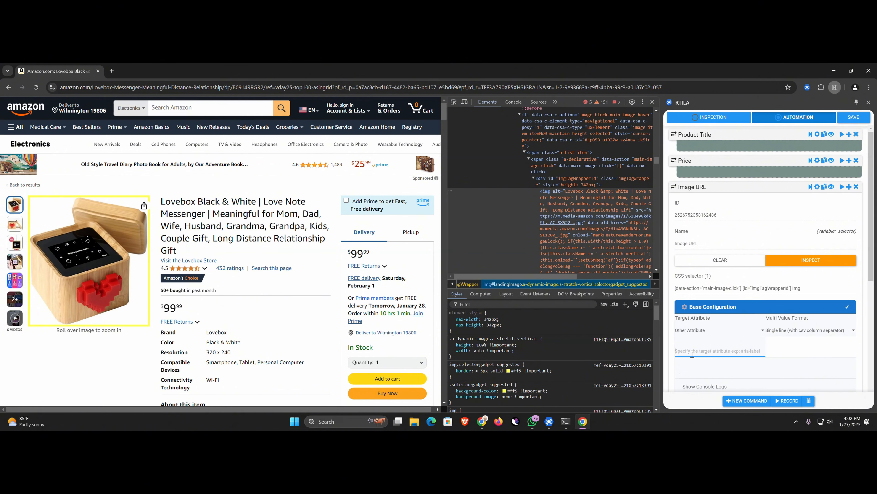
text(src)
Copy the Image URL command's name from its settings
click(696, 193)
click(696, 193)
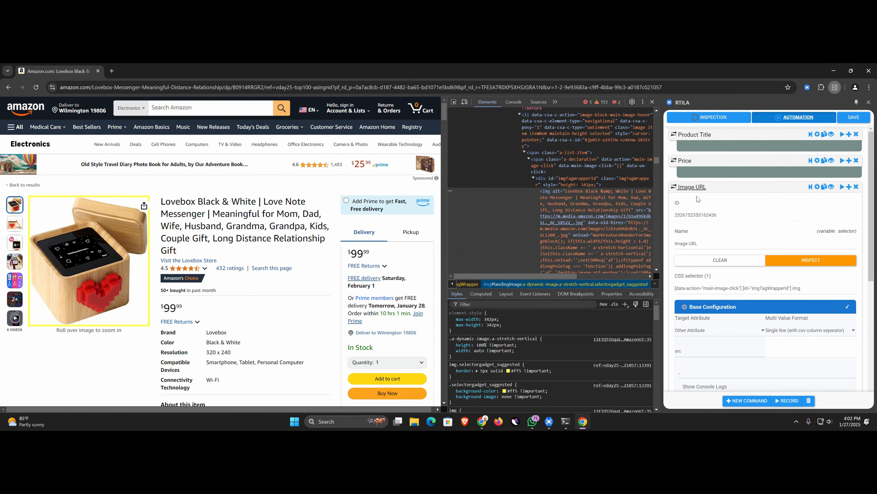
triple_click(690, 243)
right_click(690, 243)
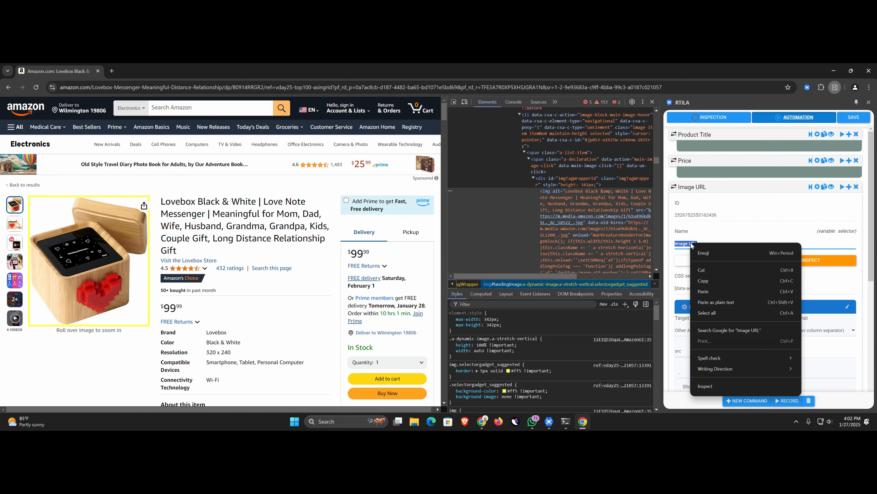
click(702, 279)
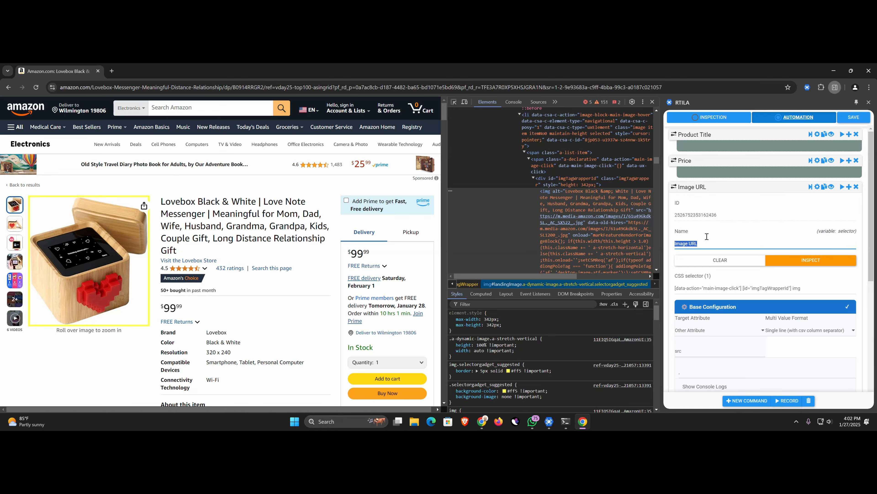
Set the File downloader command's File URL to {{Image URL}} and save the automation
click(695, 192)
click(701, 214)
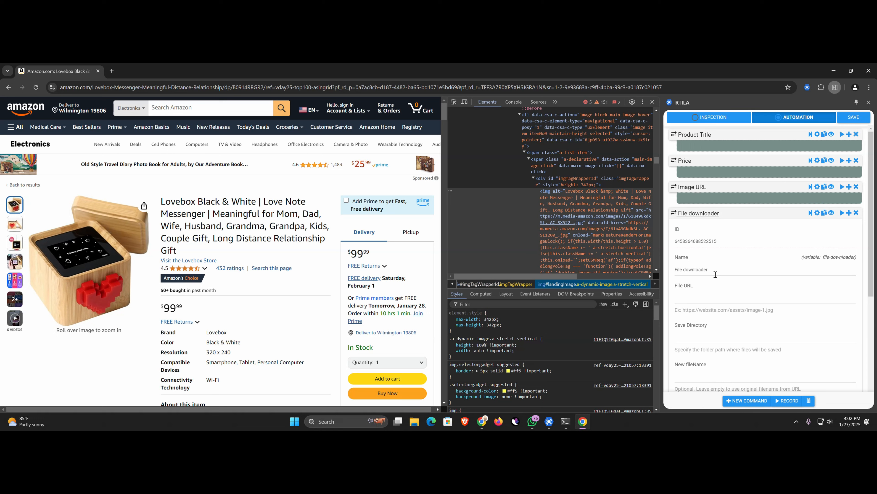
click(706, 296)
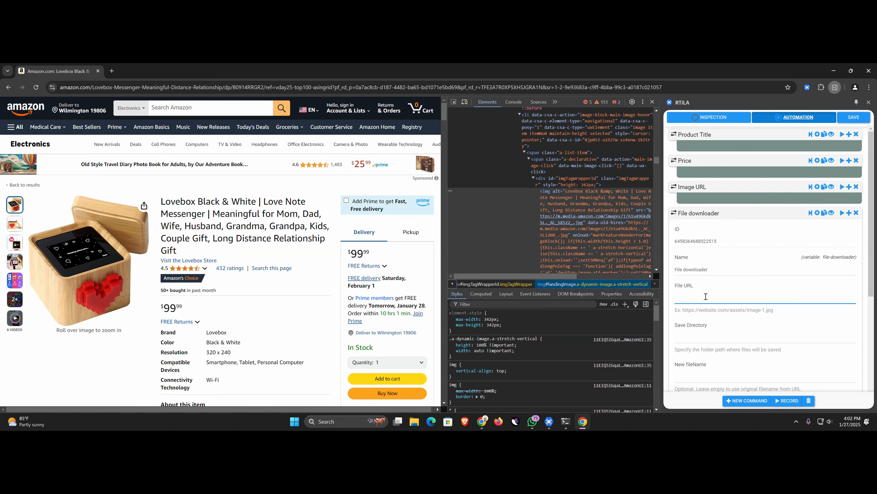
text({{}})
key(ctrl+v)
drag(711, 297, 669, 302)
click(701, 335)
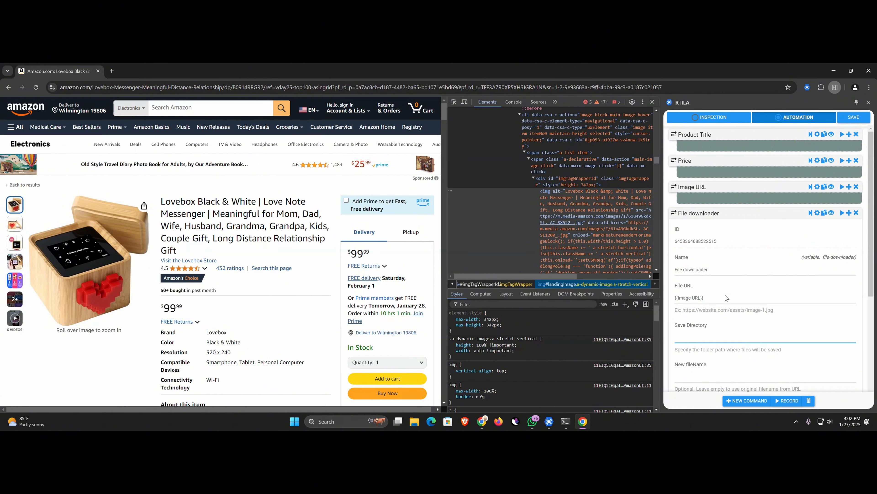
click(847, 124)
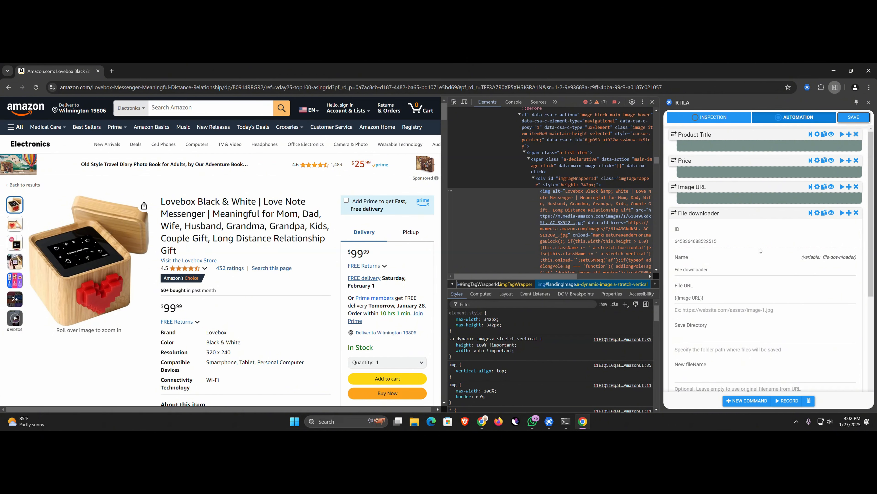
Review the File downloader's Save Directory, New fileName and File Extension settings, and collapse the command
scroll(727, 237, down, 2)
click(691, 275)
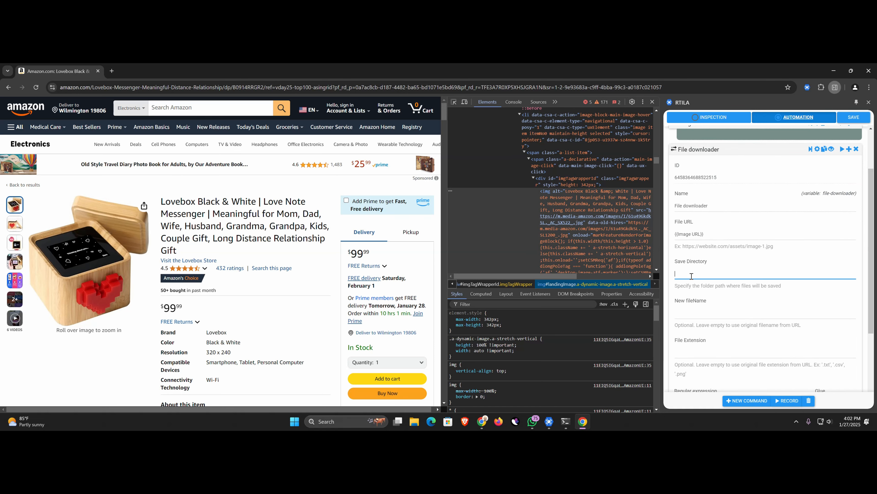
click(694, 311)
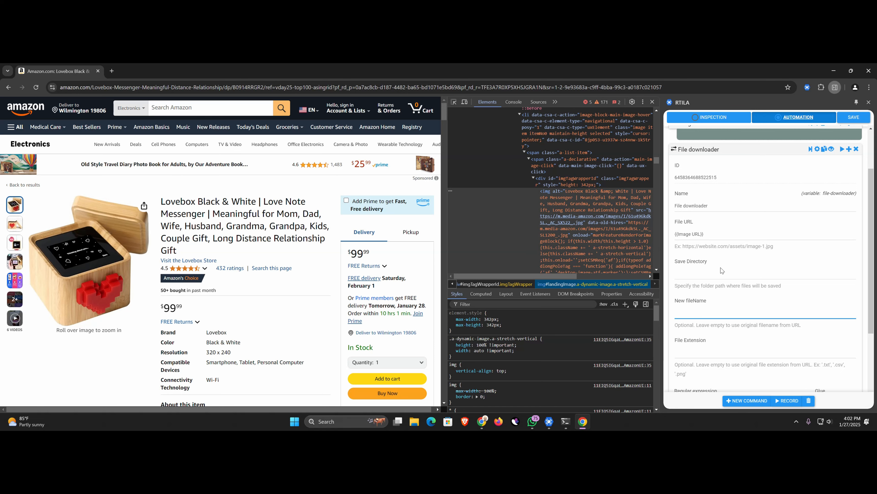
scroll(721, 268, up, 2)
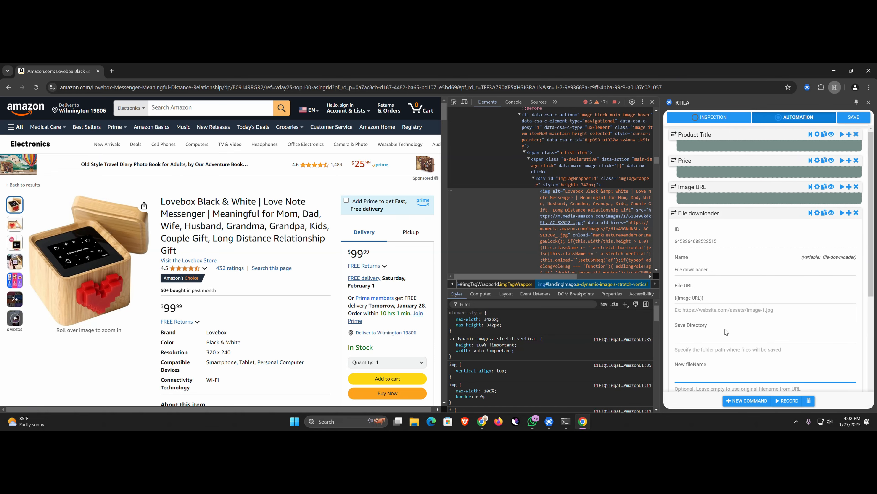
scroll(725, 333, down, 2)
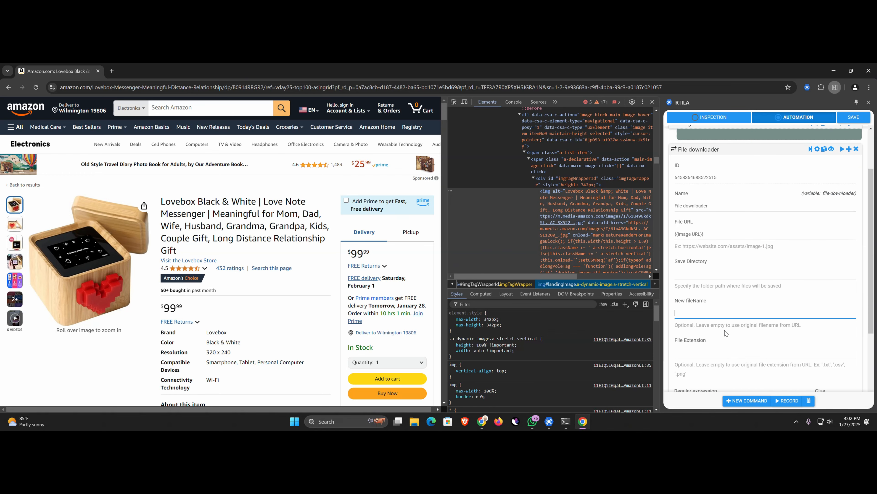
click(716, 155)
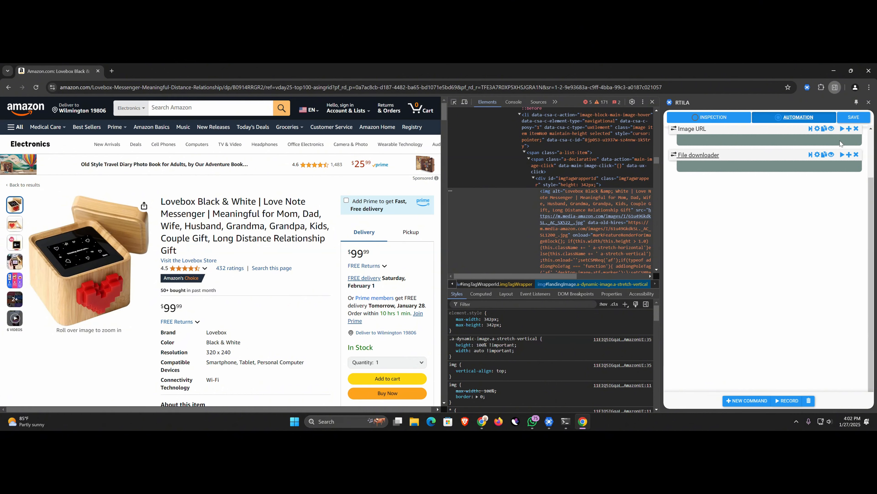
scroll(822, 216, up, 2)
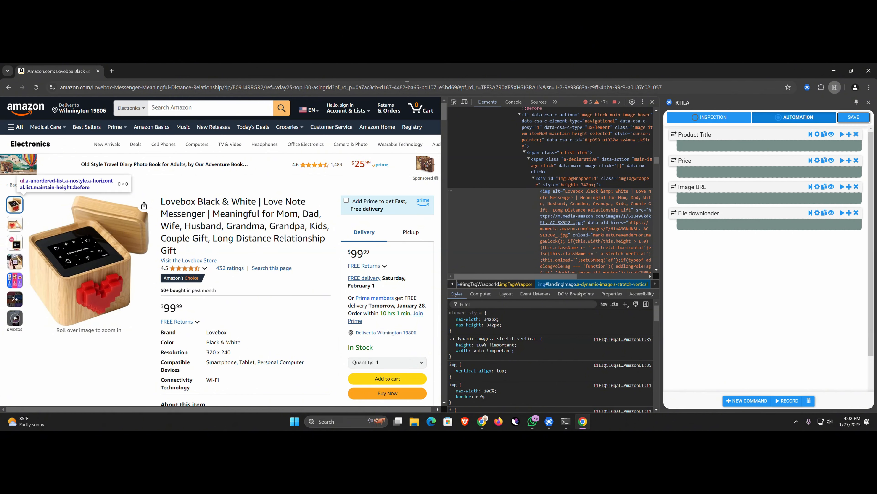
Copy the product code B0914RRGR2 from the page address and add the custom Selector EXP01 command to the automation
double_click(243, 89)
key(ctrl+c)
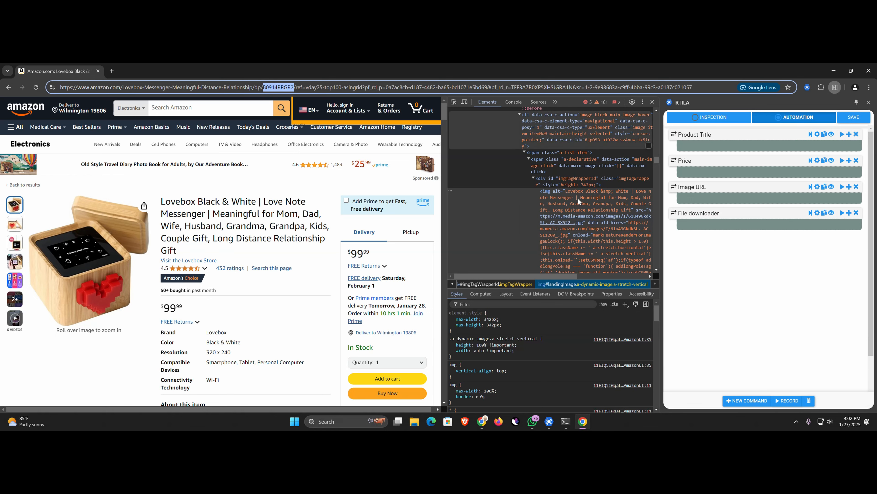
click(704, 261)
click(748, 401)
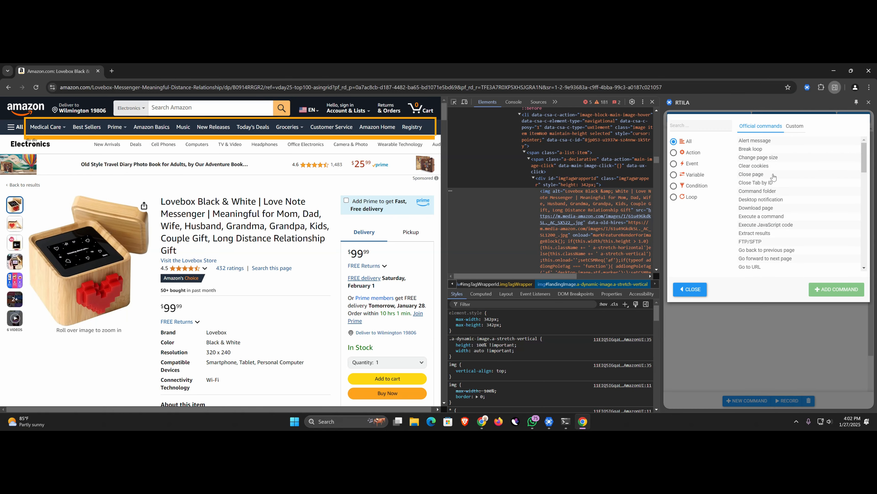
click(795, 127)
text(exp)
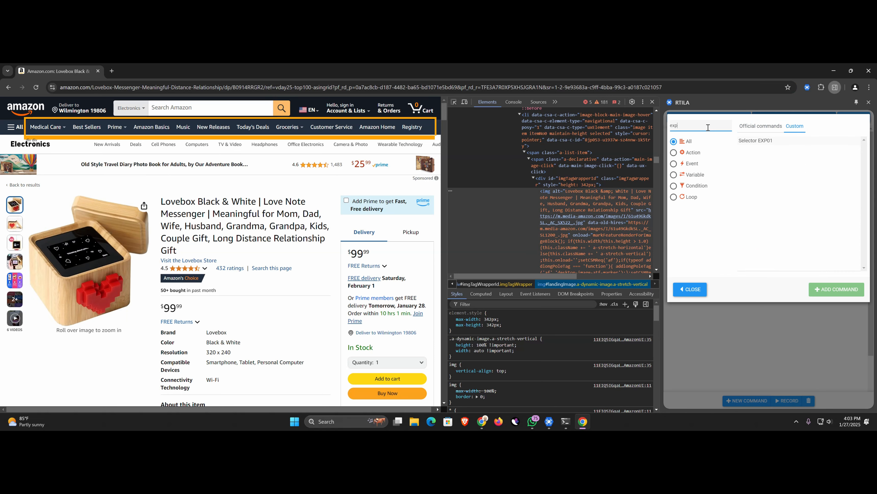
click(767, 141)
double_click(767, 142)
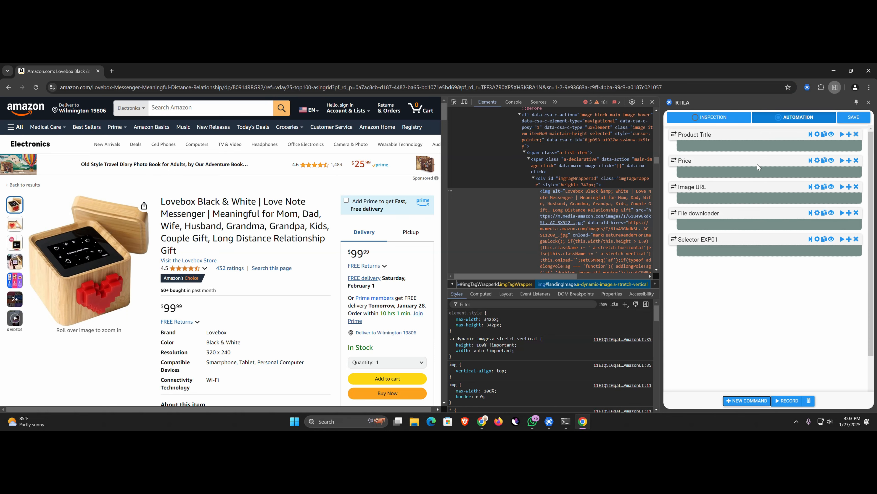
Enable the CSS Locator Finder's search mode in Selector EXP01 with the search text B0914RRGR2
click(712, 240)
scroll(735, 261, down, 3)
scroll(734, 260, down, 2)
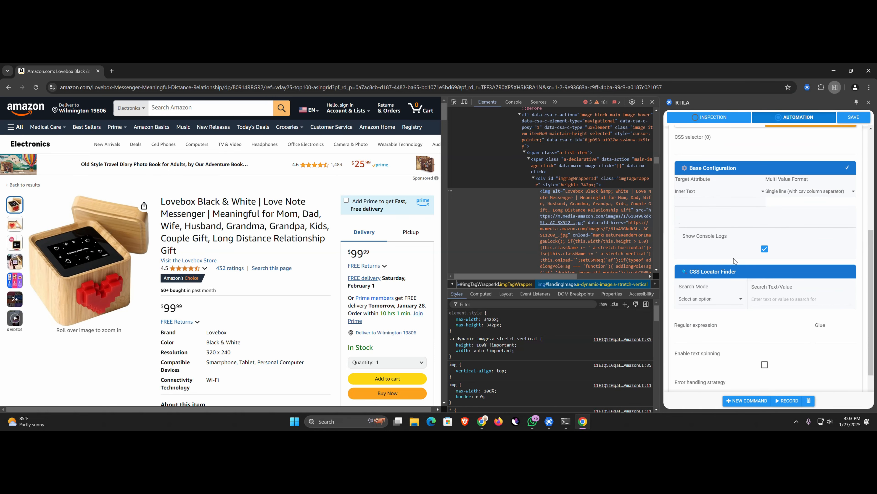
click(740, 299)
click(706, 319)
click(768, 302)
key(ctrl+v)
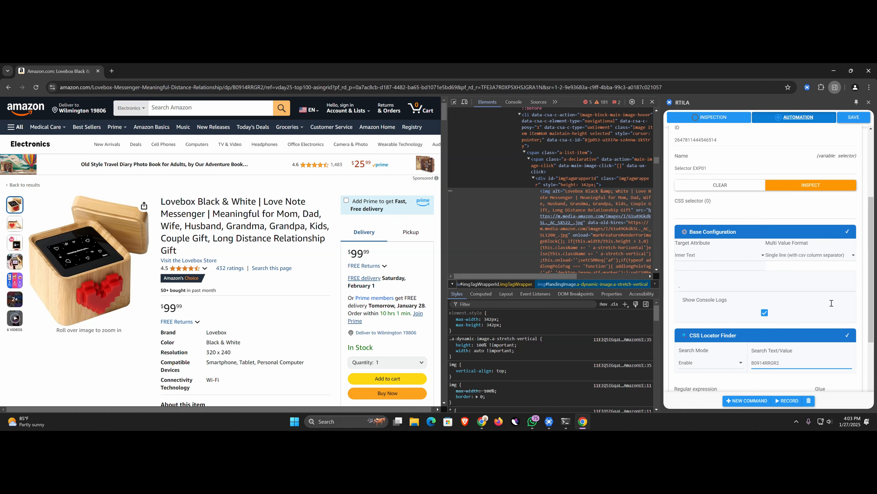
Run the Selector EXP01 command and examine the browser console output for unique exact matches of the product code
scroll(832, 304, up, 2)
scroll(876, 239, up, 1)
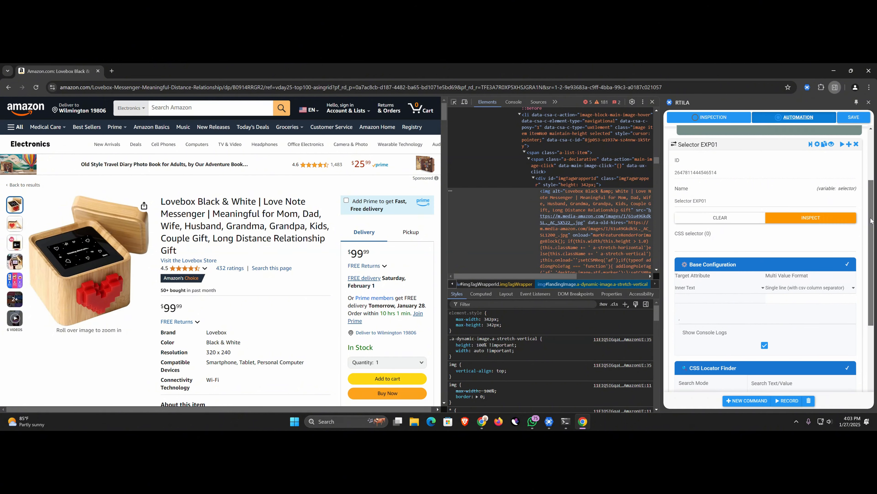
click(810, 145)
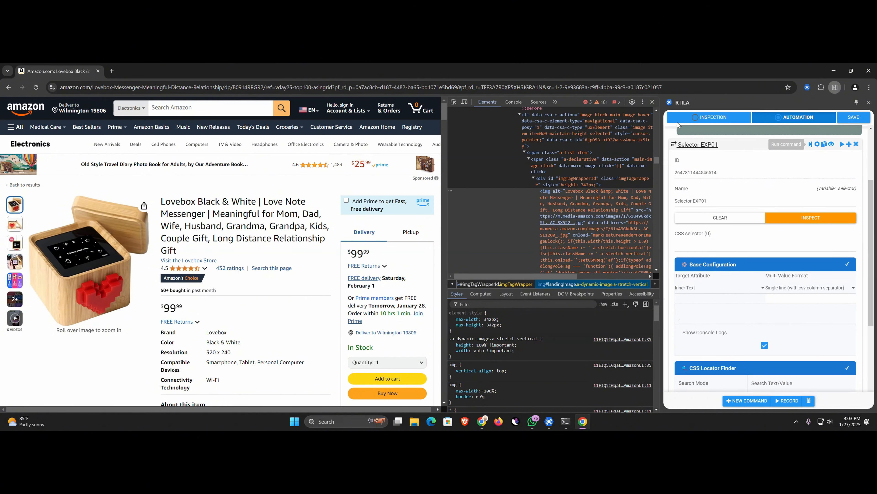
click(518, 103)
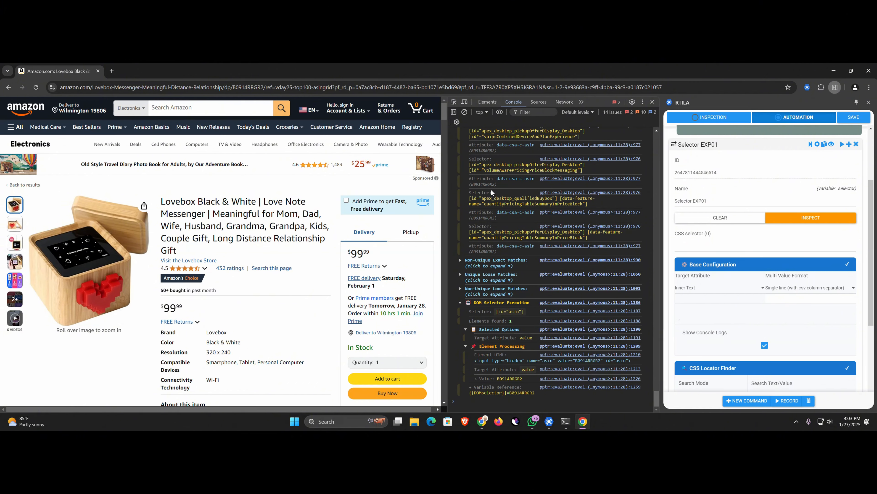
double_click(521, 393)
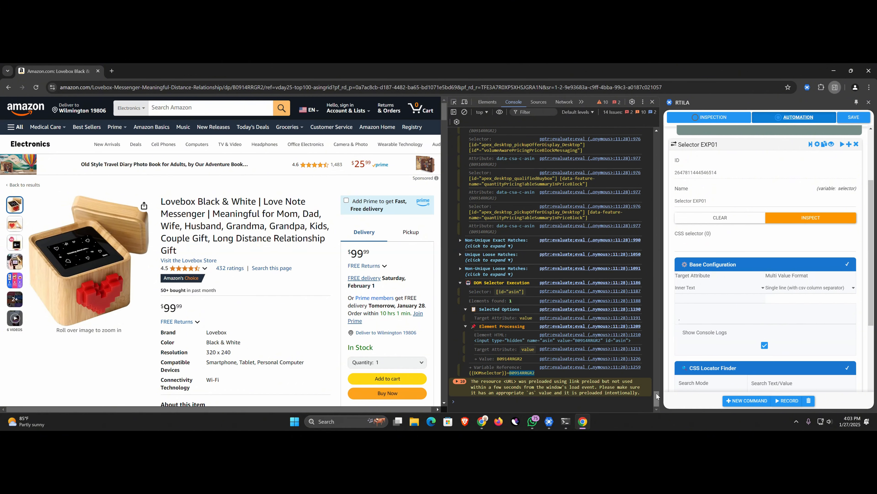
drag(656, 392, 656, 139)
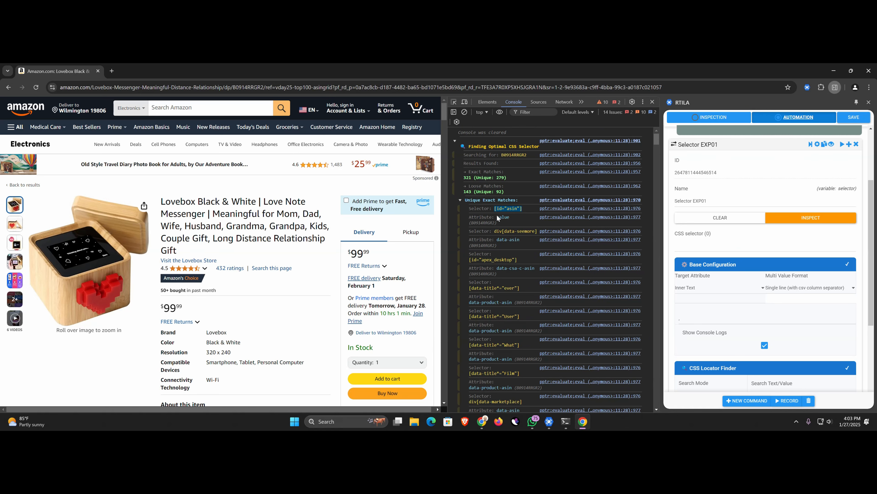
Copy the [id="asin"] selector from the console and enter it as Selector EXP01's CSS selector
right_click(507, 208)
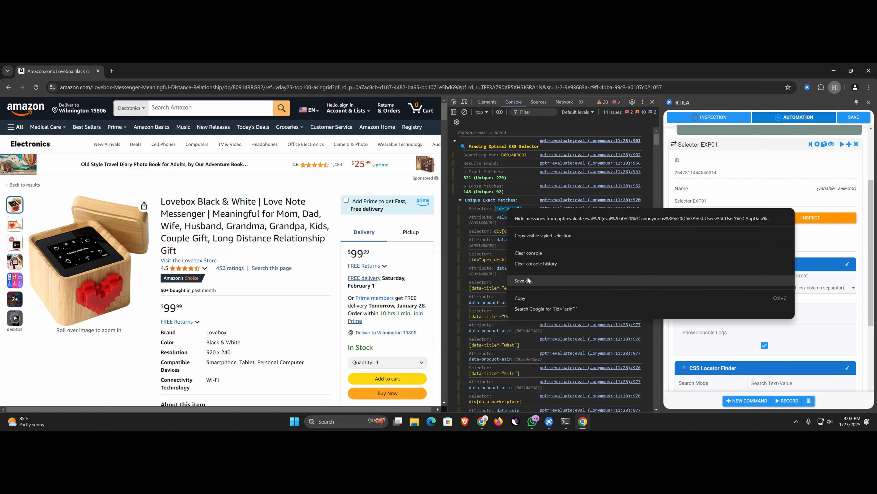
click(521, 298)
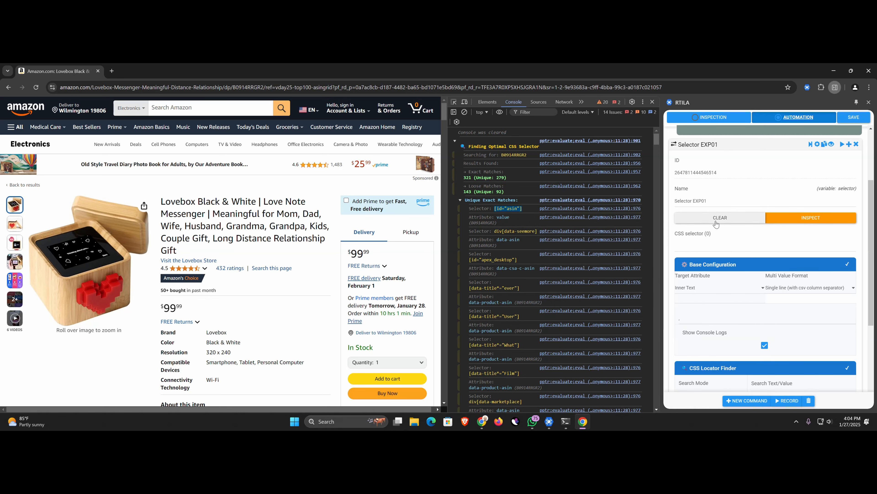
click(714, 246)
text([id="asin"])
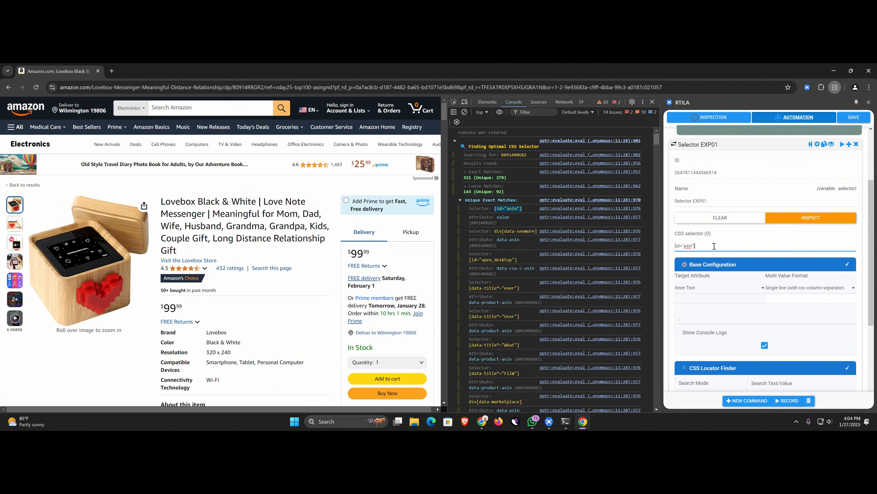
Disable the CSS Locator Finder's search mode in Selector EXP01 and clear its search text
scroll(720, 248, down, 4)
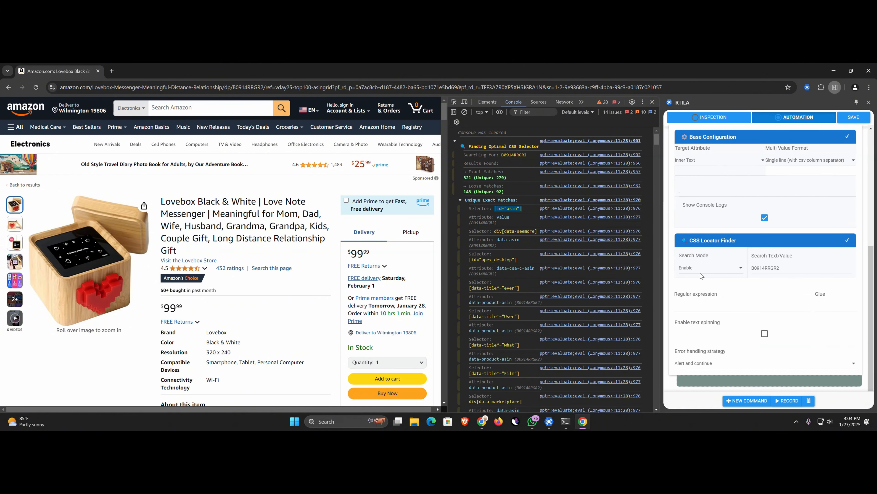
click(700, 272)
click(697, 297)
double_click(759, 270)
key(BackSpace)
Set Selector EXP01's target attribute to Other Attribute with the attribute name value, and save the automation
scroll(742, 249, up, 2)
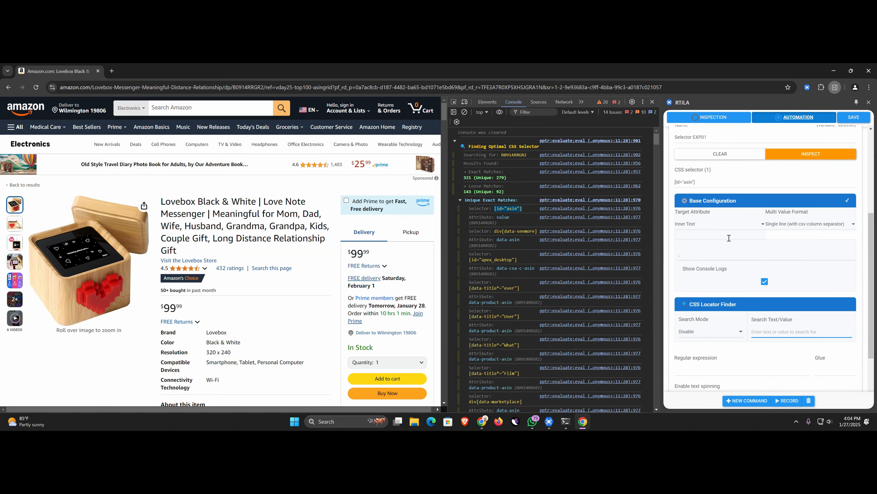
click(688, 224)
click(691, 280)
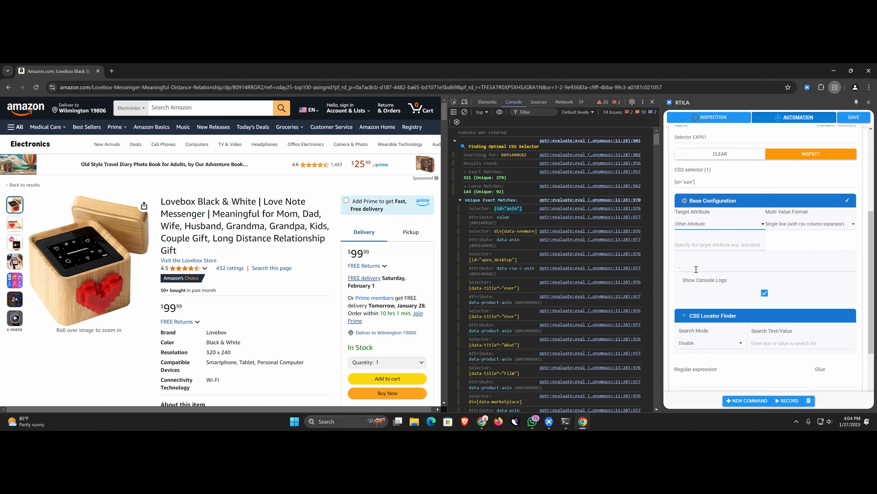
click(697, 245)
text(value)
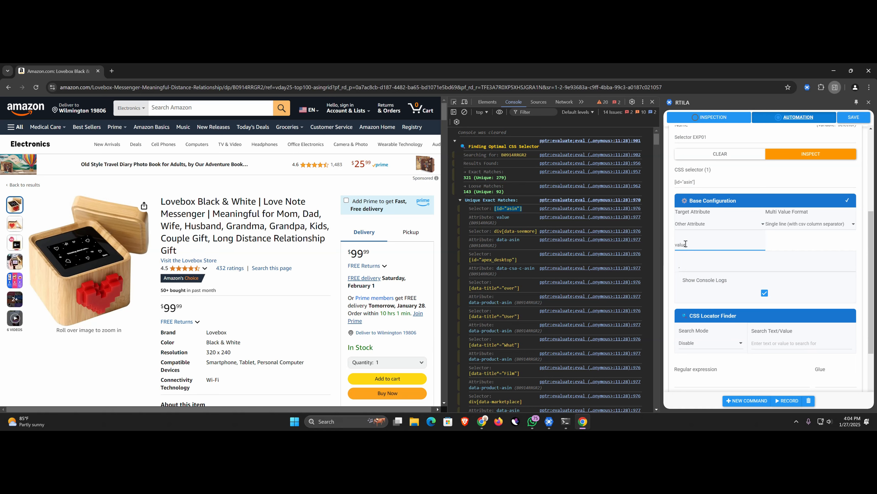
mouse_move(662, 236)
mouse_down()
mouse_move(636, 232)
mouse_move(669, 233)
mouse_up()
scroll(797, 244, up, 5)
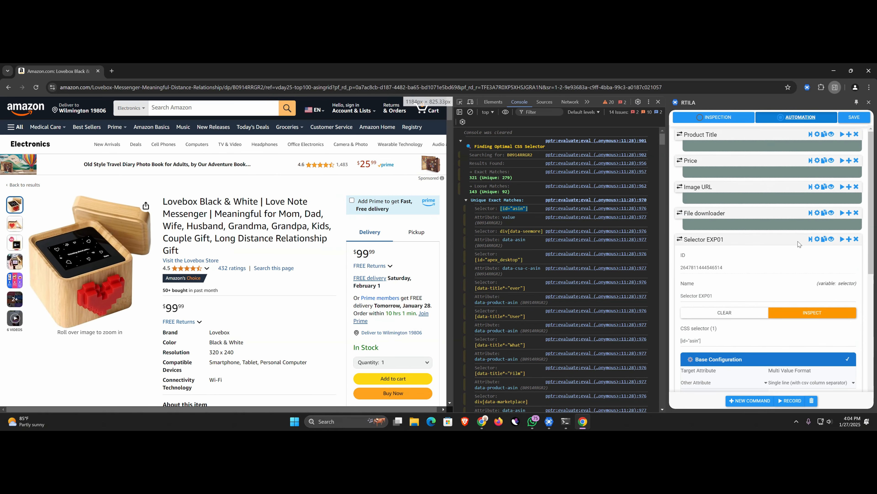
click(851, 117)
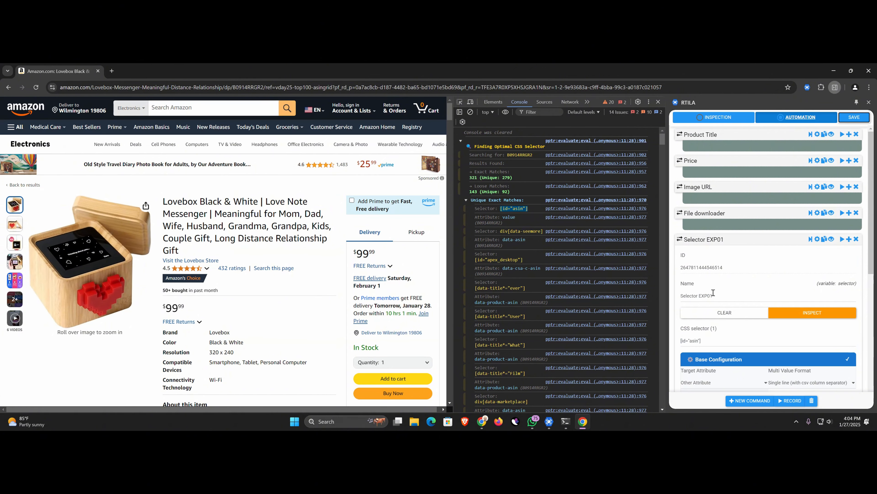
Rename the Selector EXP01 command to ASIN and collapse its settings
drag(720, 294, 680, 296)
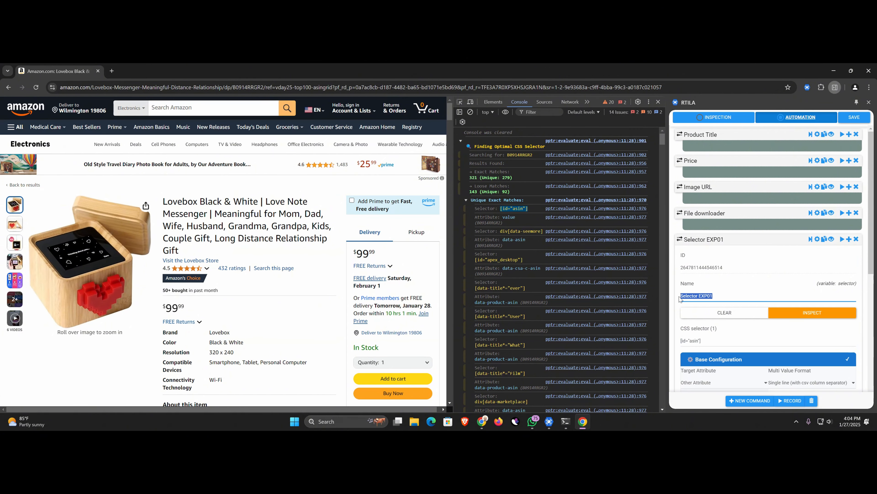
text(ASIN)
click(692, 242)
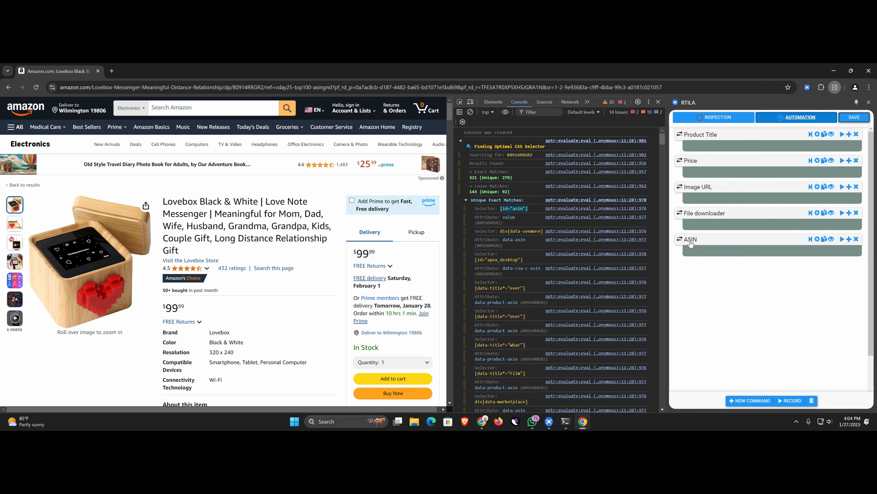
Move the ASIN command above File downloader, then set File downloader's New fileName to {{ASIN}} and save the automation
drag(691, 244, 696, 216)
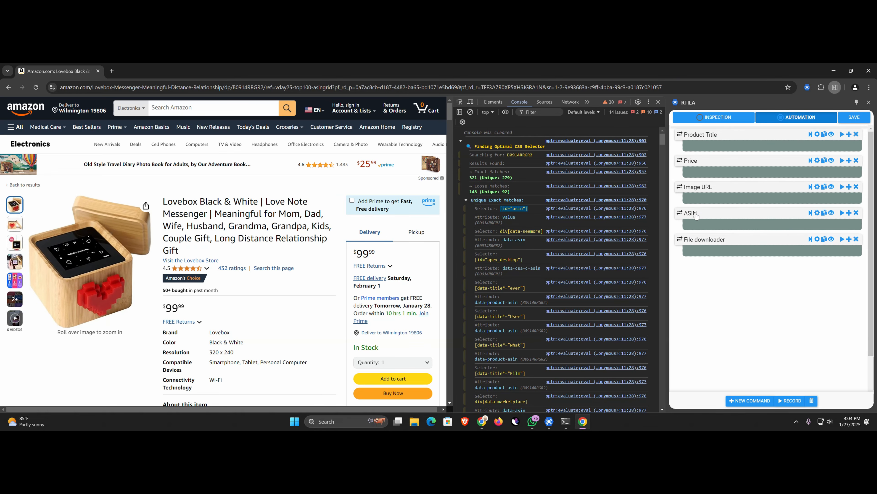
click(701, 242)
scroll(715, 262, down, 2)
scroll(715, 261, down, 2)
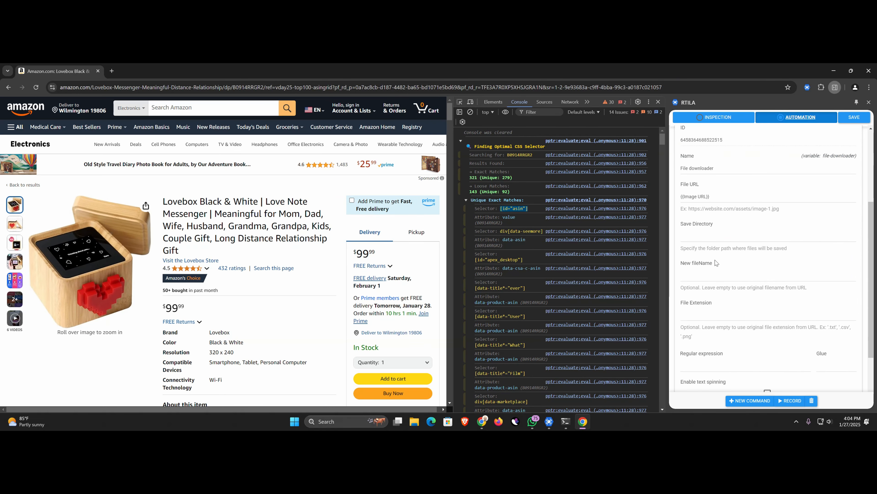
click(711, 273)
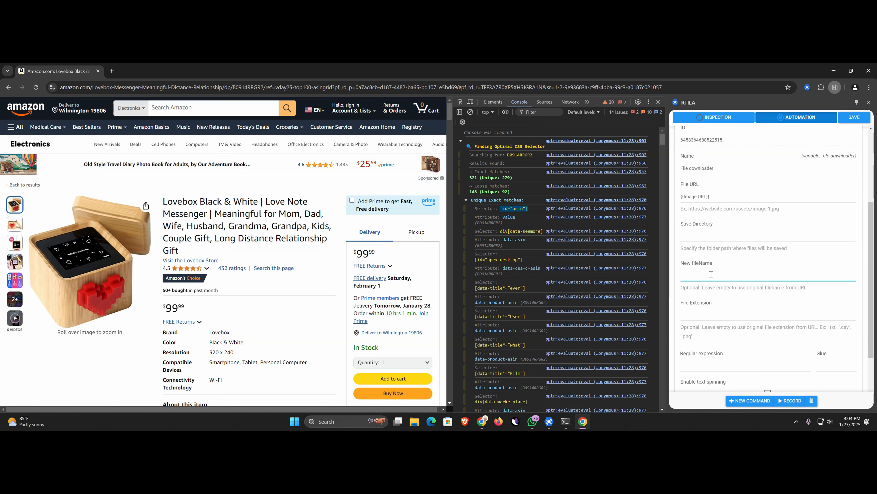
text({{ASIN)
click(707, 311)
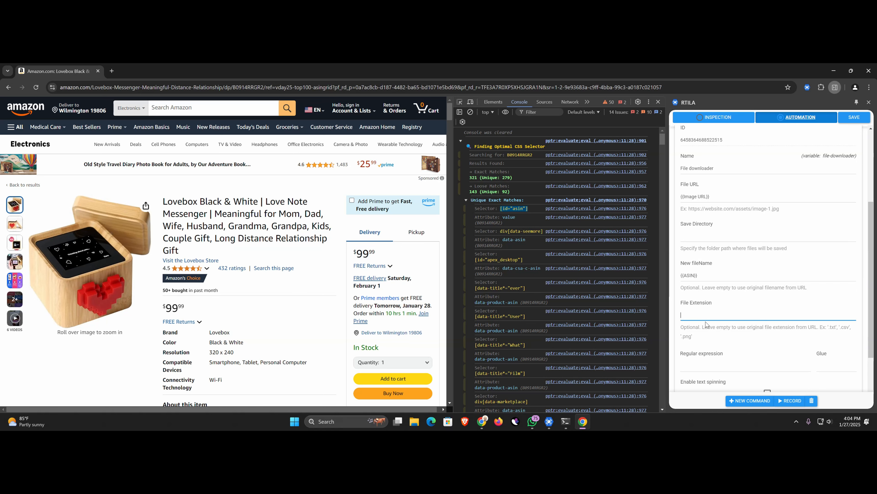
drag(703, 275, 682, 275)
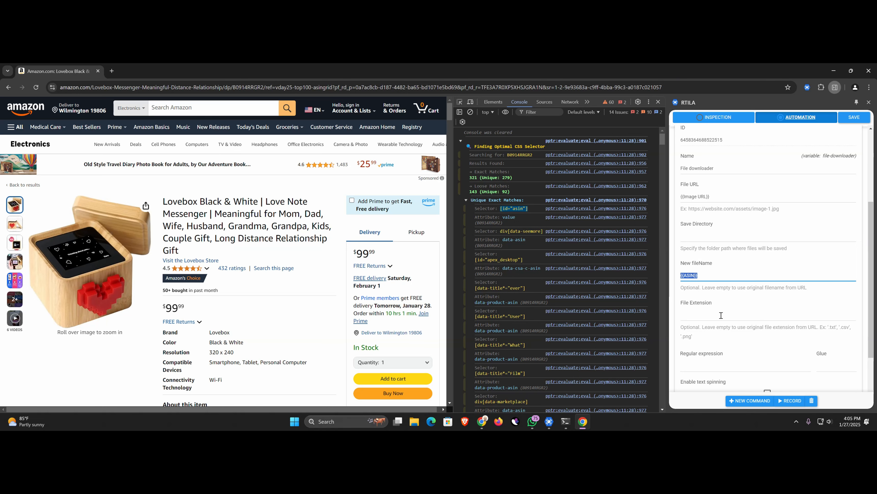
click(719, 238)
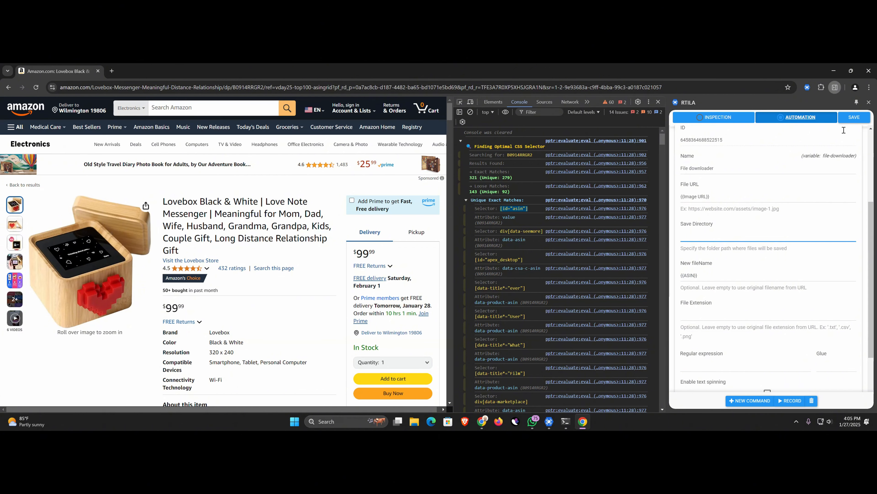
click(852, 126)
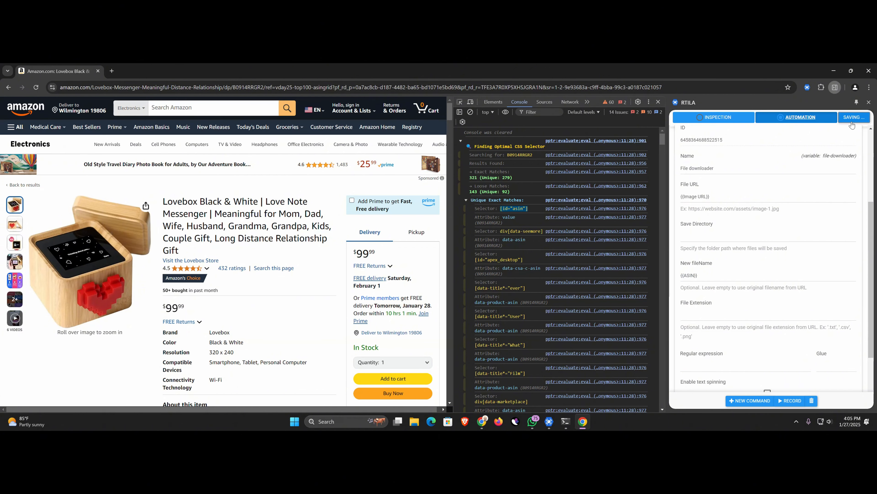
Switch to File Explorer and create a folder named Amazon-Scrapping in Documents
click(414, 421)
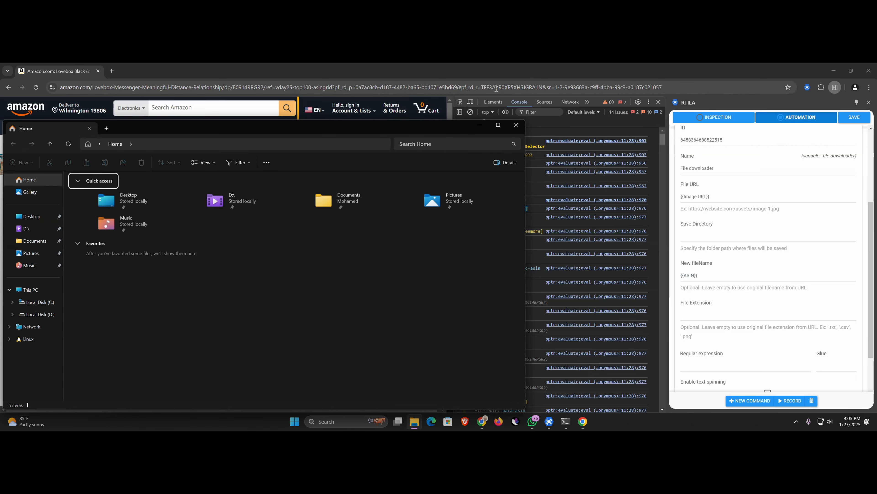
click(498, 125)
click(41, 188)
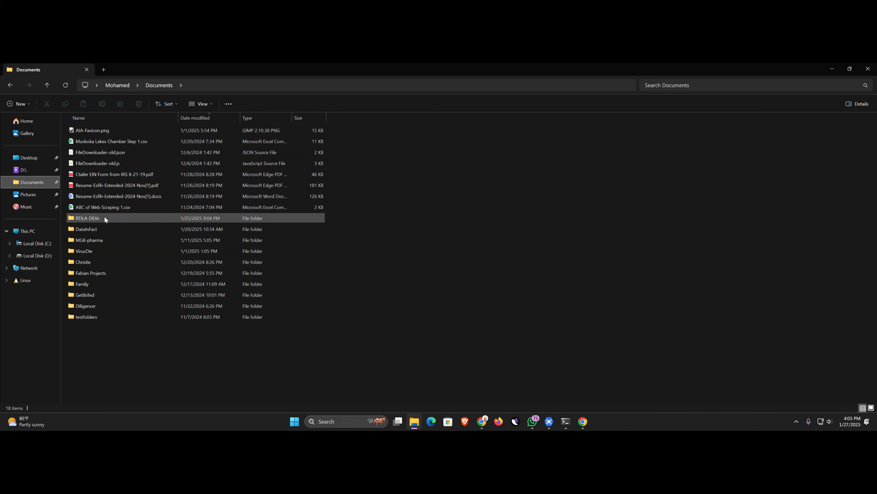
right_click(124, 347)
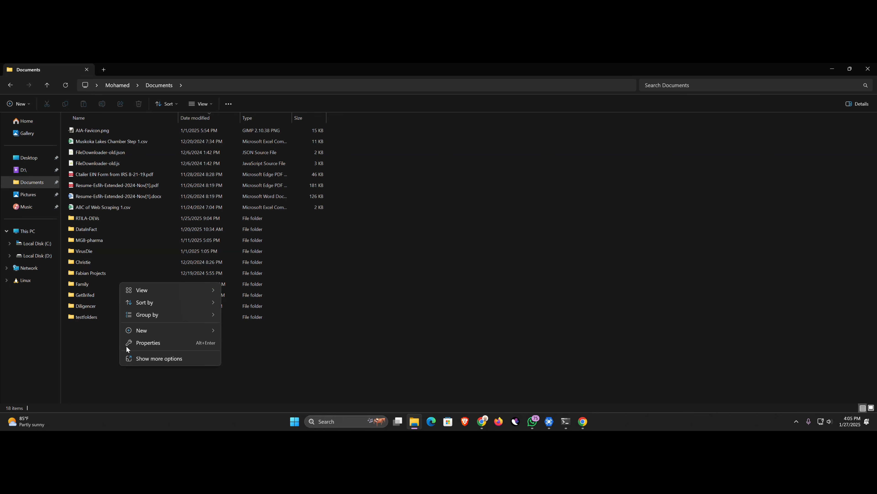
mouse_move(153, 330)
click(267, 151)
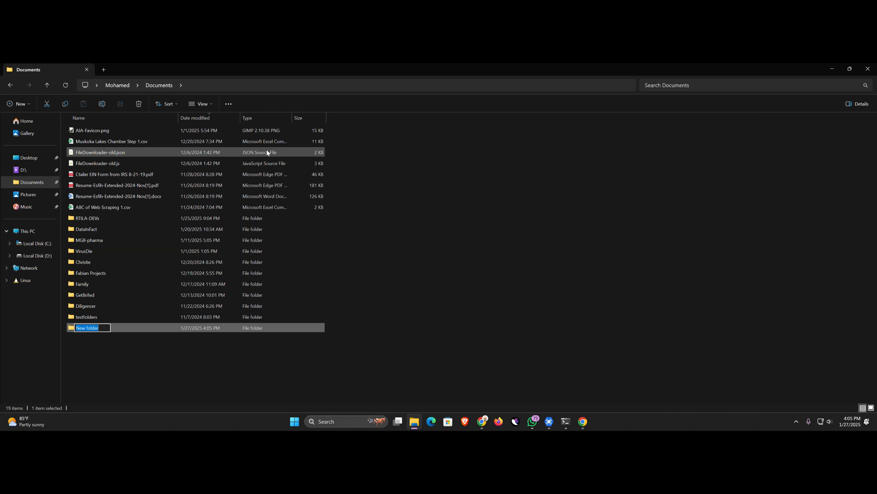
text(Amazon-Scrapping)
key(Return)
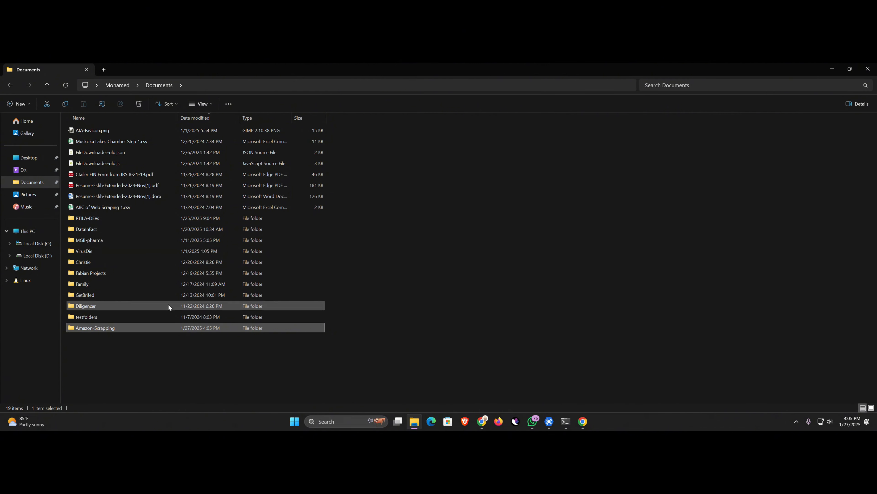
Rename the Amazon-Scrapping folder to Amazon-Images
click(106, 329)
click(106, 329)
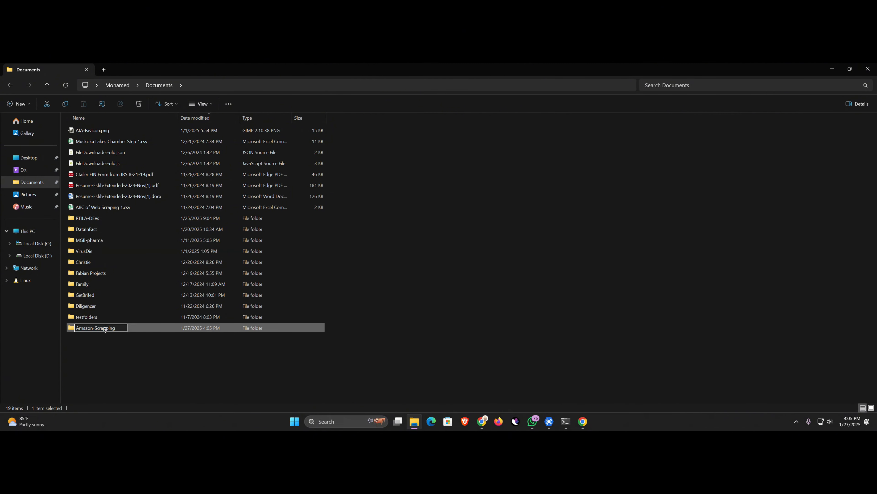
drag(97, 329, 124, 329)
key(BackSpace)
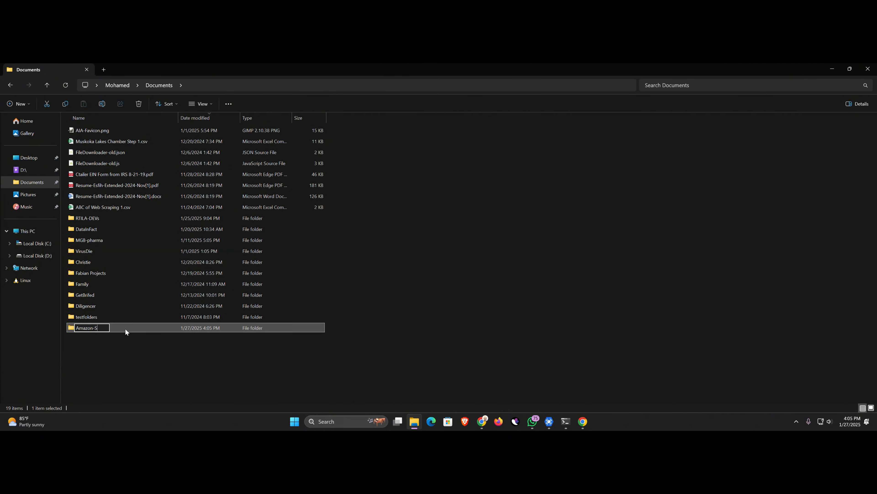
text(Images)
key(Return)
Copy the Amazon-Images folder's path and enter C:\Users\User1\Documents\Amazon-Images as File downloader's Save Directory in Chrome
double_click(125, 329)
click(255, 88)
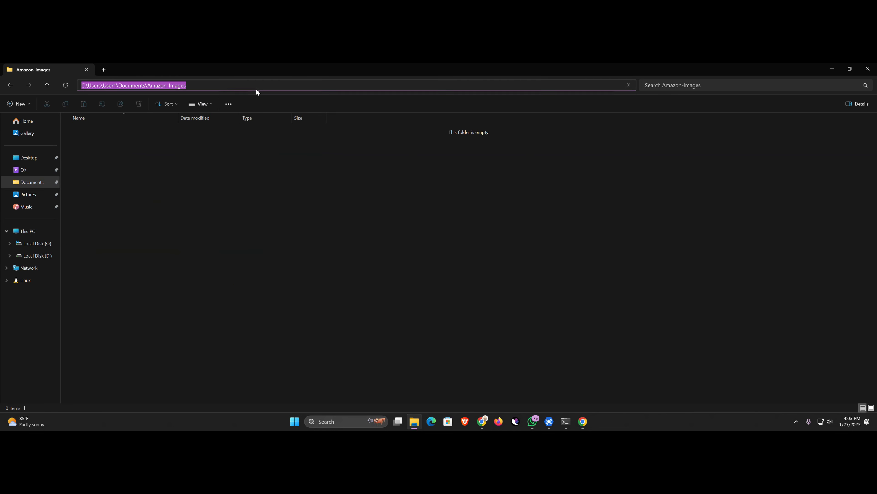
right_click(174, 84)
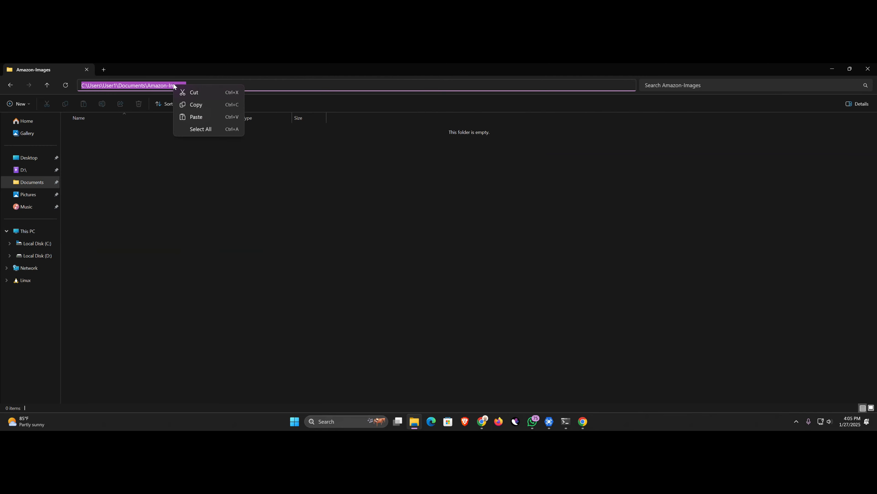
click(196, 104)
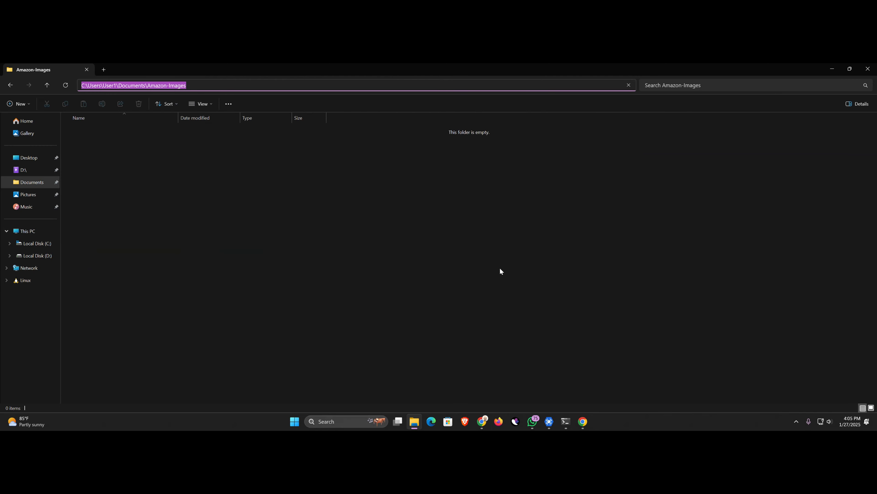
click(581, 420)
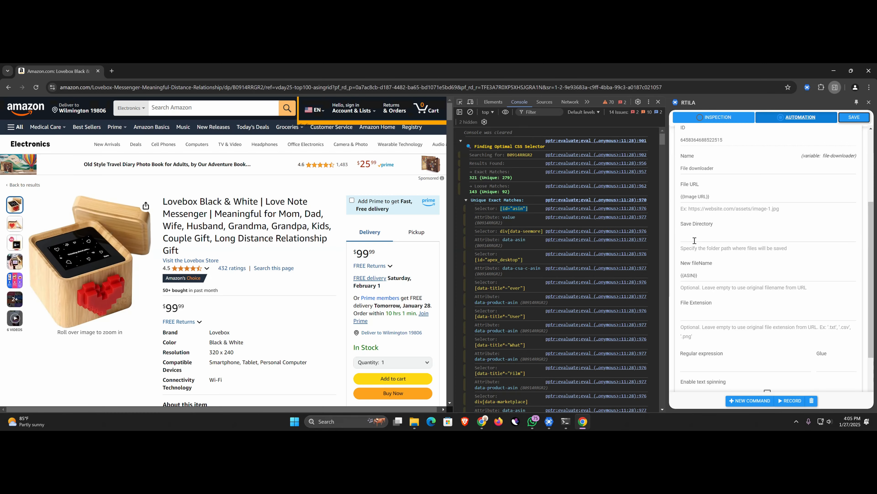
click(694, 240)
right_click(695, 239)
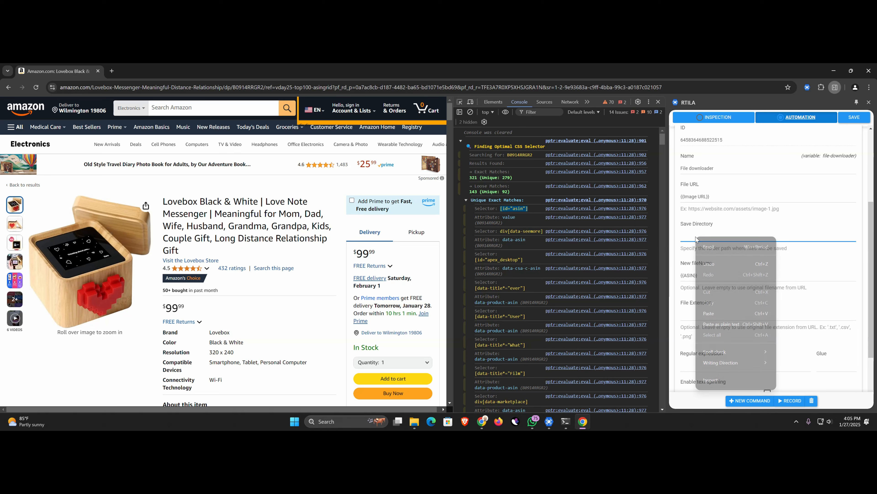
click(724, 313)
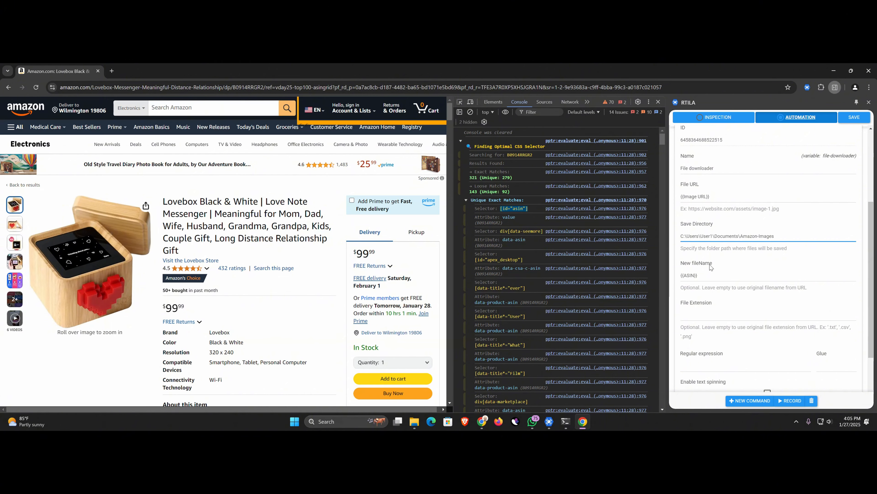
Collapse the File downloader command's settings and save the automation
double_click(688, 275)
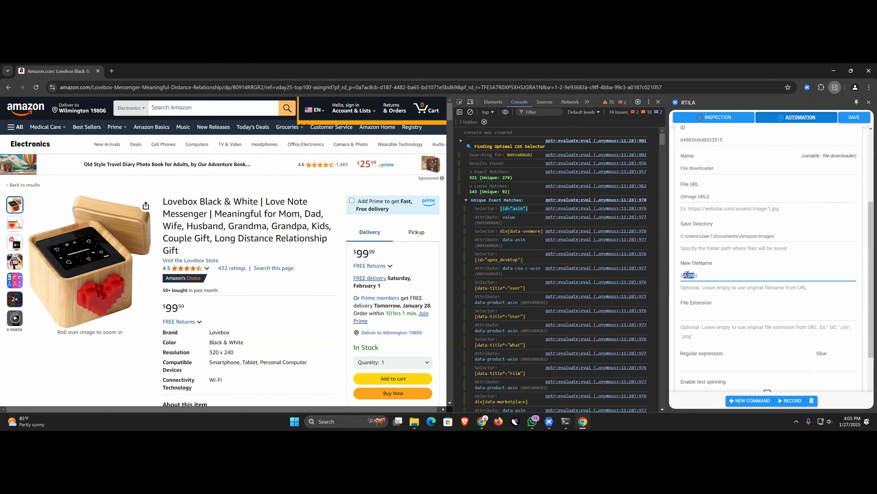
scroll(717, 308, down, 2)
scroll(717, 308, up, 3)
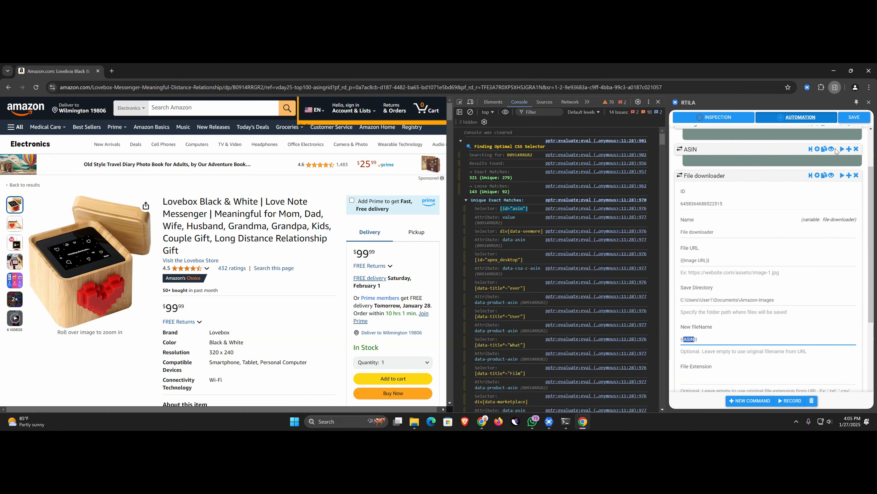
click(853, 121)
click(715, 178)
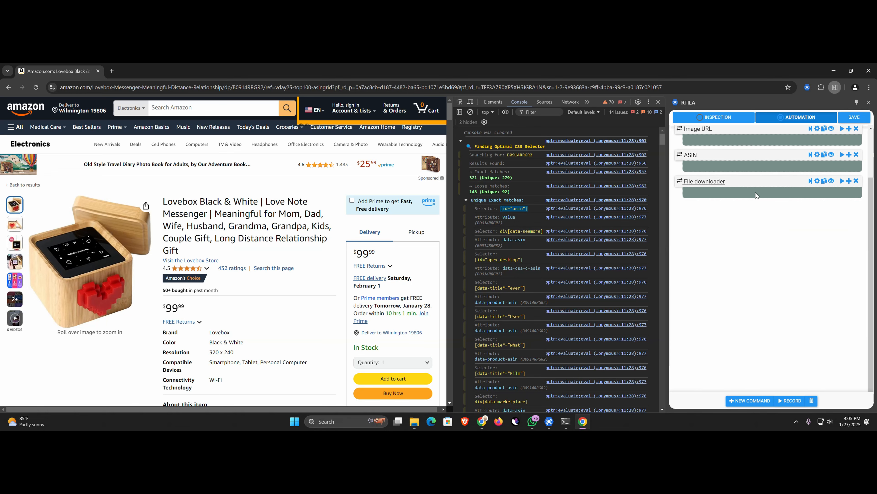
scroll(753, 199, up, 2)
scroll(739, 183, down, 2)
scroll(715, 160, up, 2)
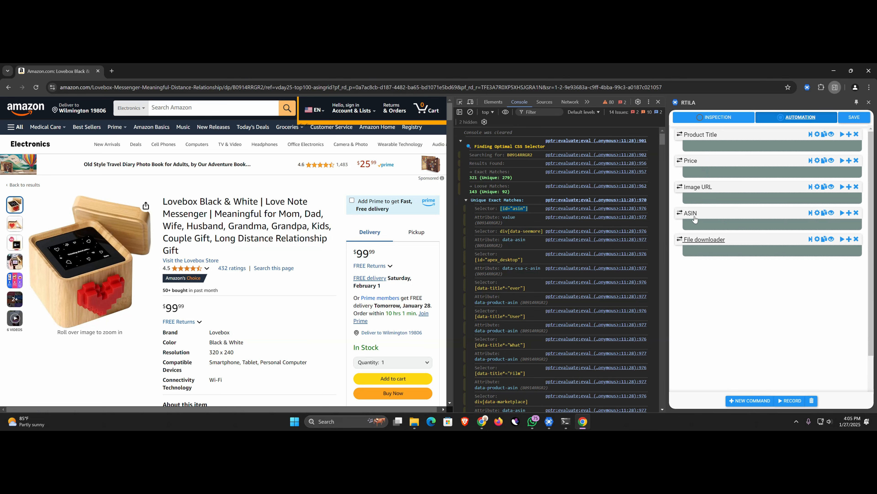
click(848, 120)
Shorten the product page's address to end at /dp/B0914RRGR2, load it, and select the short address for copying
click(247, 87)
click(269, 89)
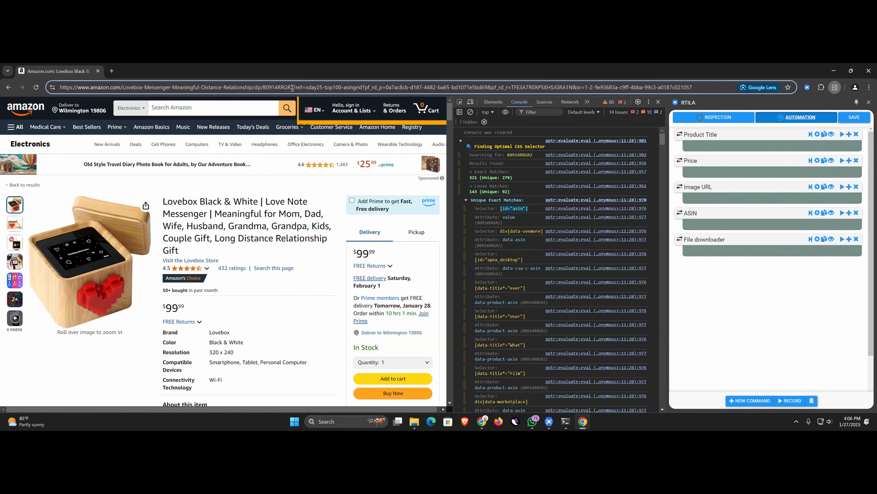
drag(295, 87, 818, 99)
key(BackSpace)
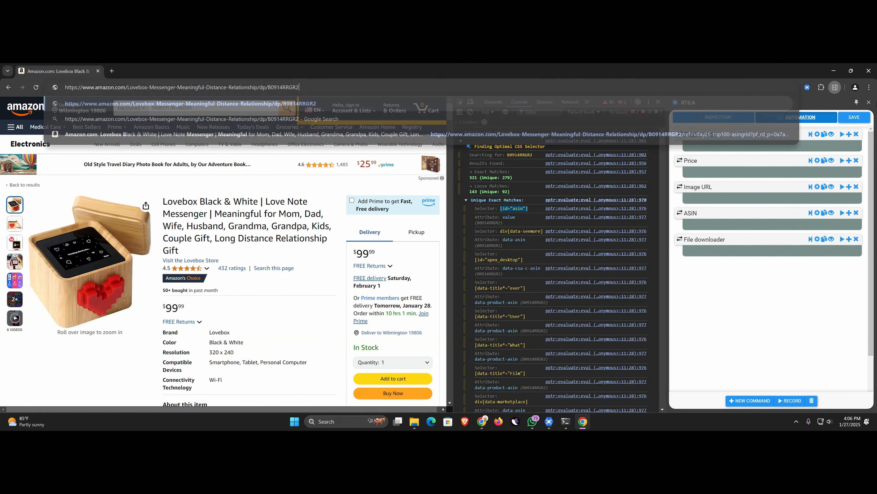
key(Return)
click(310, 87)
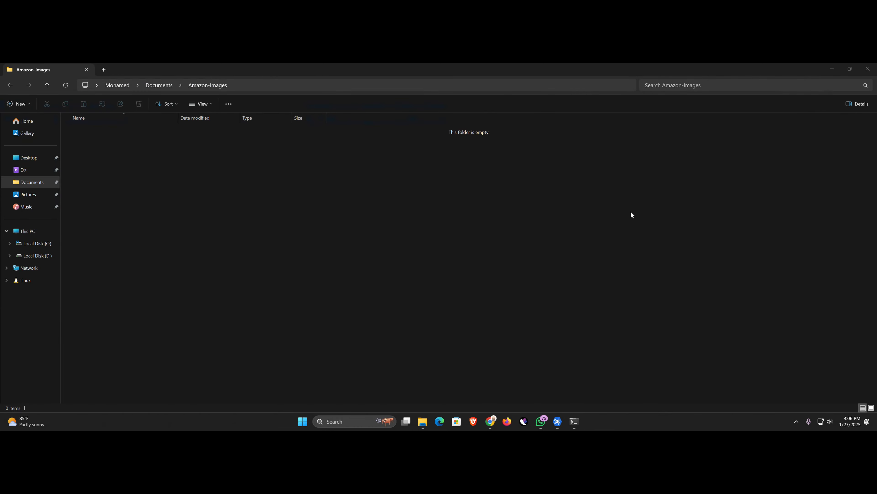
click(557, 422)
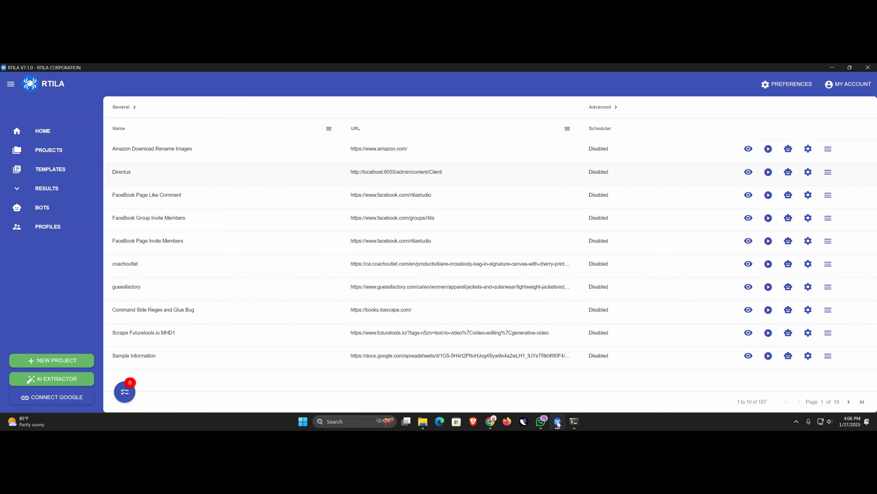
click(808, 148)
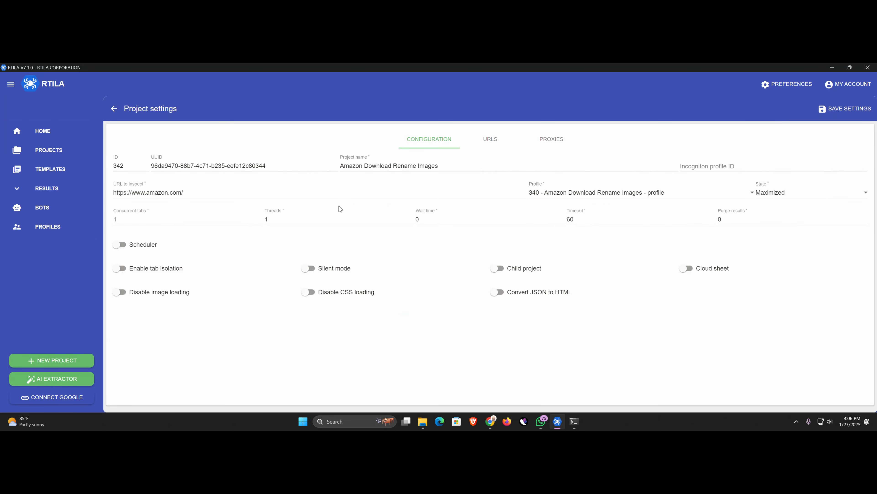
drag(188, 193, 115, 193)
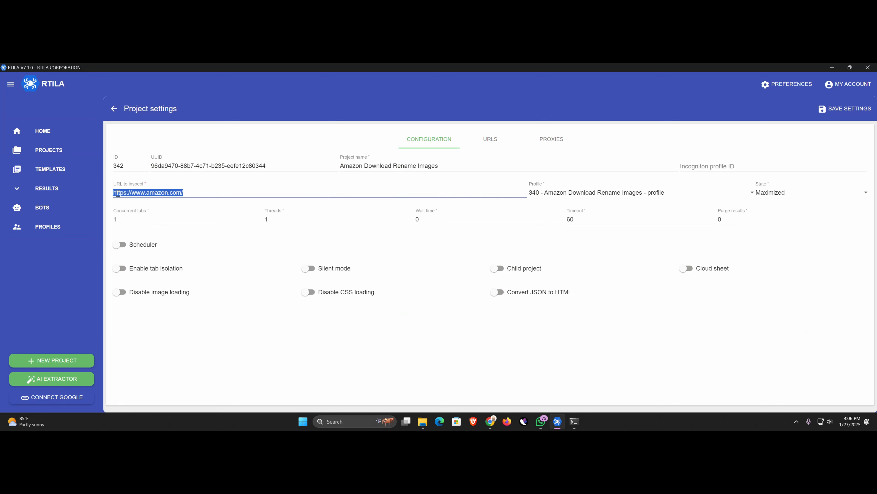
text(https://www.amazon.com/Lovebox-Messenger-Meaningful-Distance-Relationship/dp/B0914RRGR2)
click(851, 113)
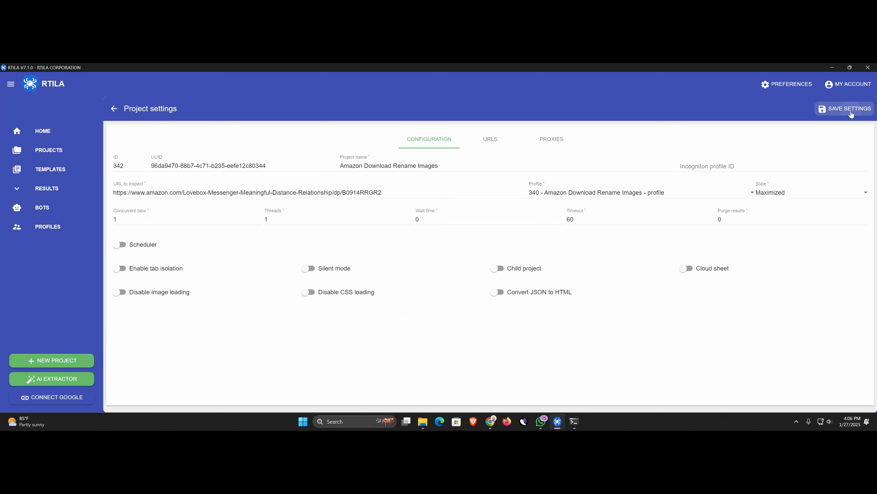
Run the Amazon Download Rename Images project and bring up the Amazon-Images folder beside its browser window
click(64, 156)
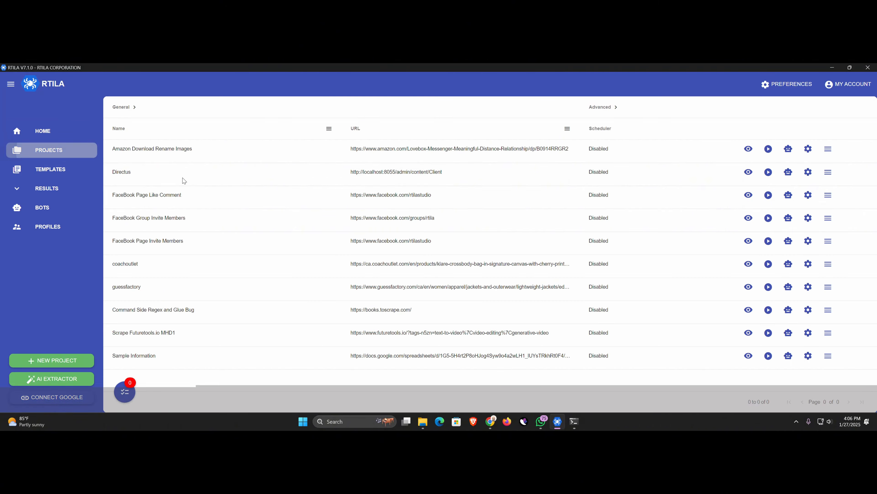
click(766, 150)
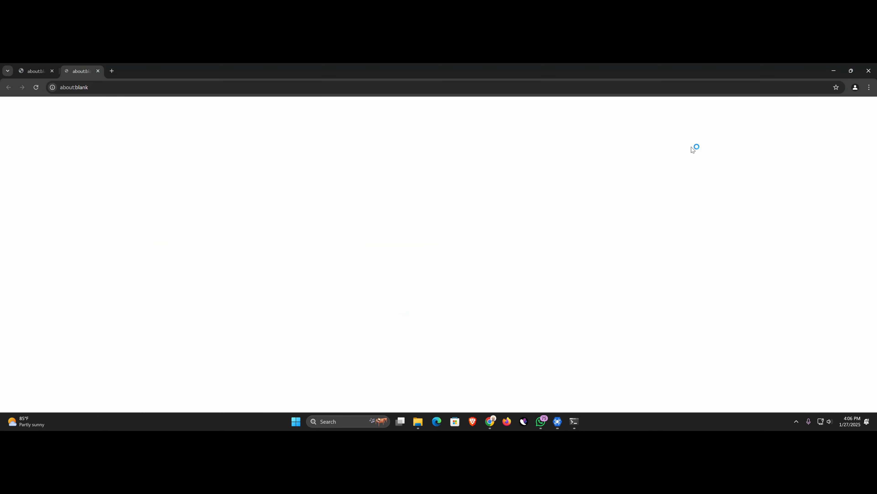
key(super+Right)
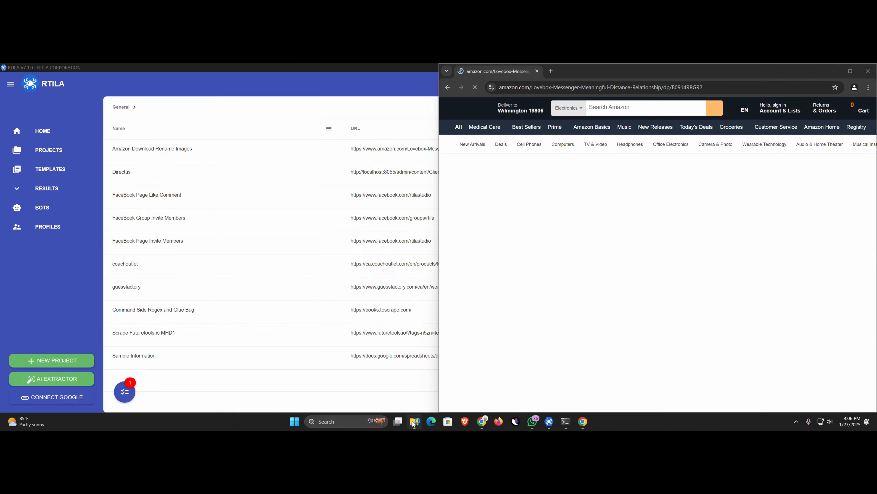
click(413, 421)
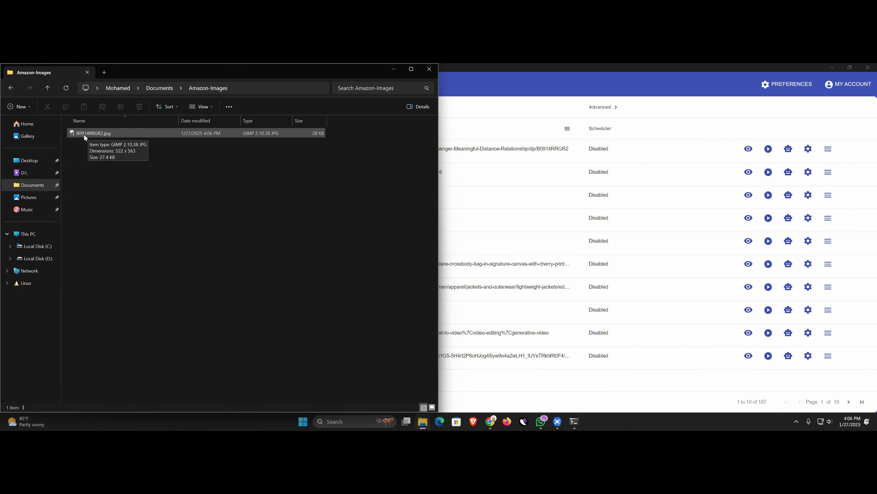
Open the downloaded image B0914RRGR2.jpg to check it, and close the image editor
double_click(93, 134)
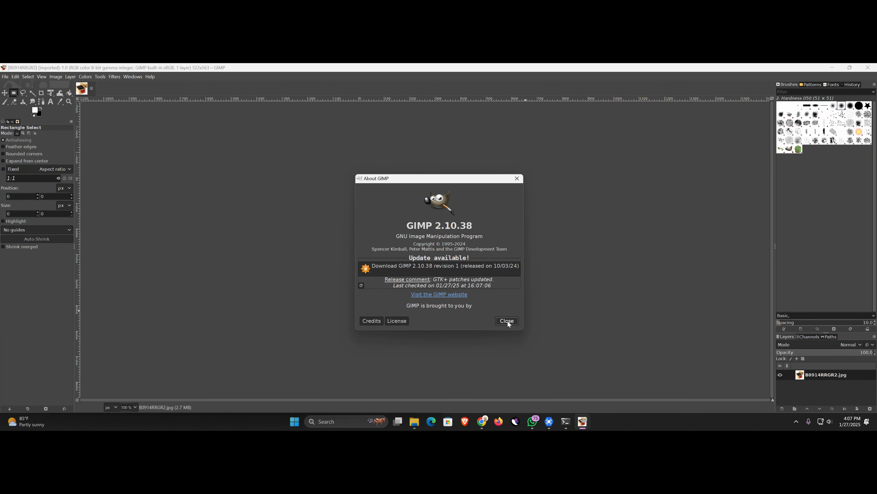
click(507, 321)
click(868, 67)
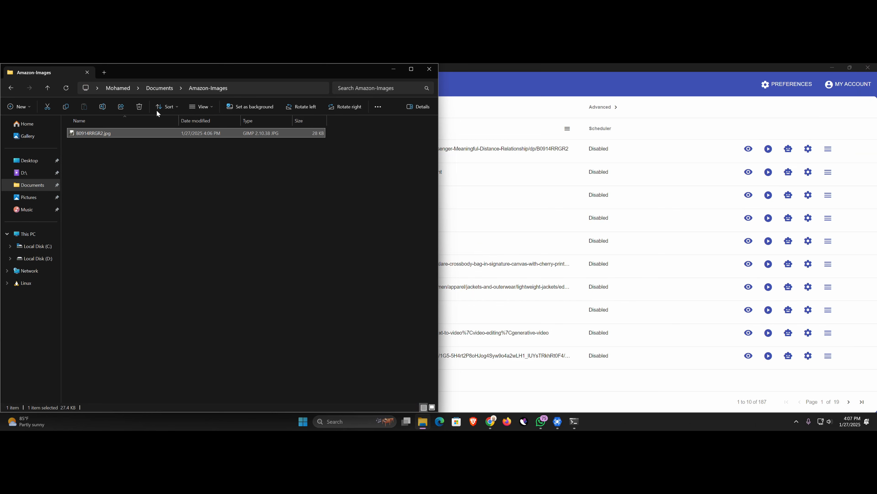
Show the files in the Amazon-Images folder as extra large icons
click(206, 106)
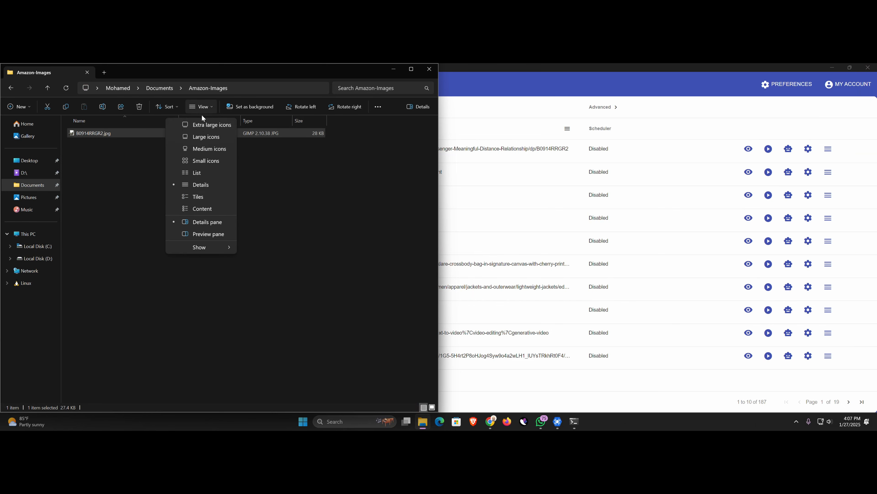
click(201, 128)
click(231, 288)
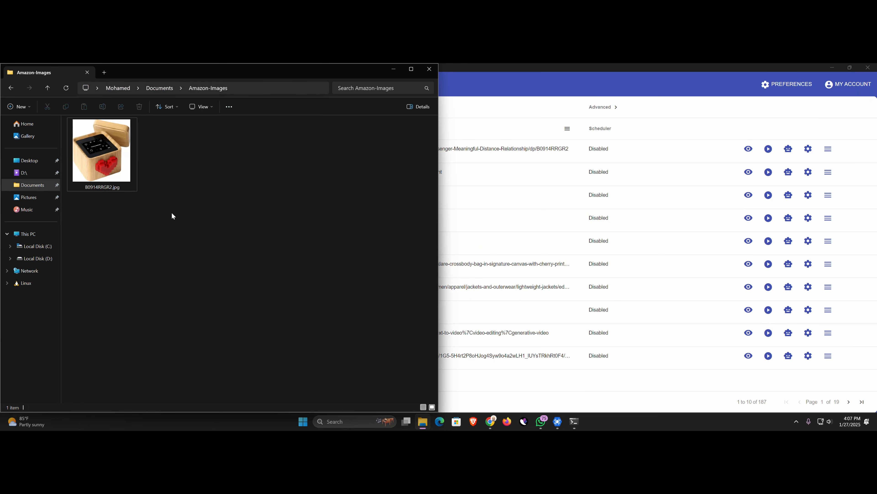
Switch to the Chrome window and load amazon.com in a new tab
click(729, 72)
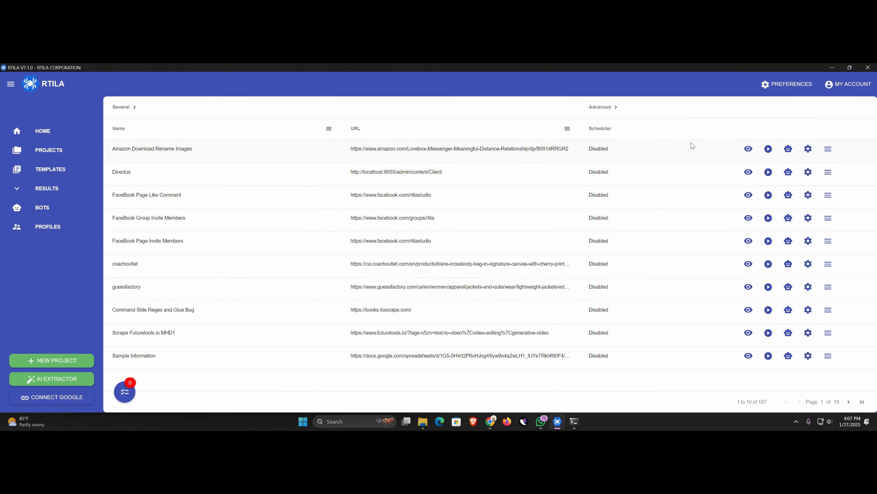
click(490, 419)
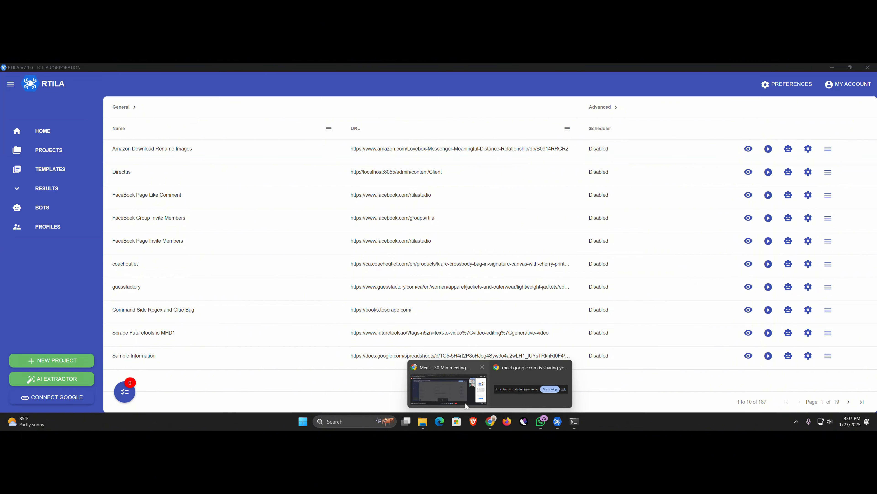
click(451, 387)
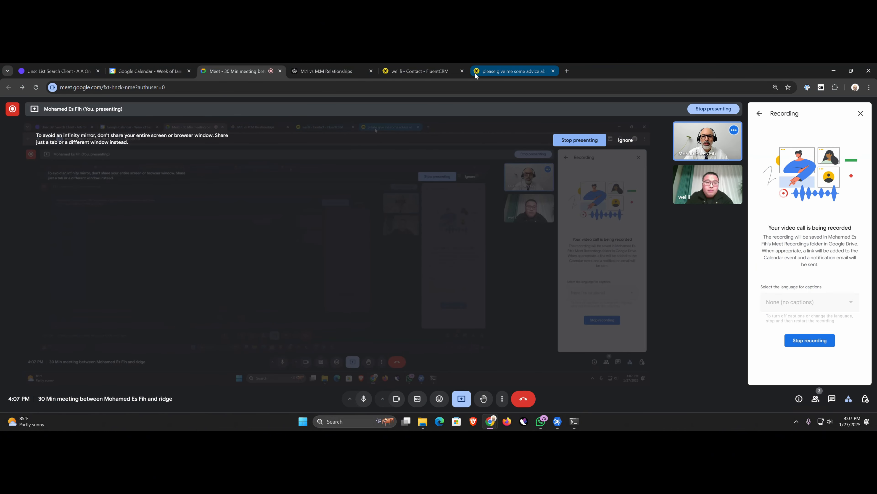
click(568, 72)
text(amazon.com)
key(Return)
Open two SheaMoisture beard products, the King C. Gillette beard wash and the Waveshare Jetson case in separate tabs from Amazon's home page
scroll(327, 191, down, 3)
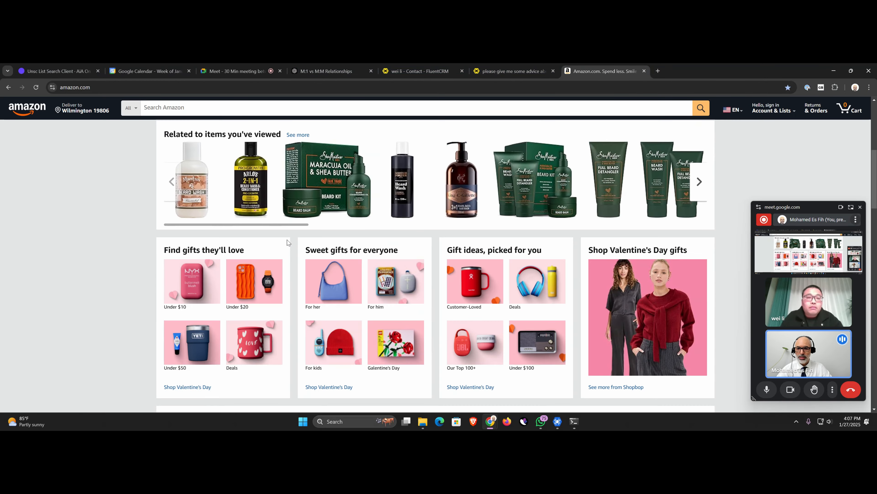
middle_click(327, 191)
middle_click(461, 193)
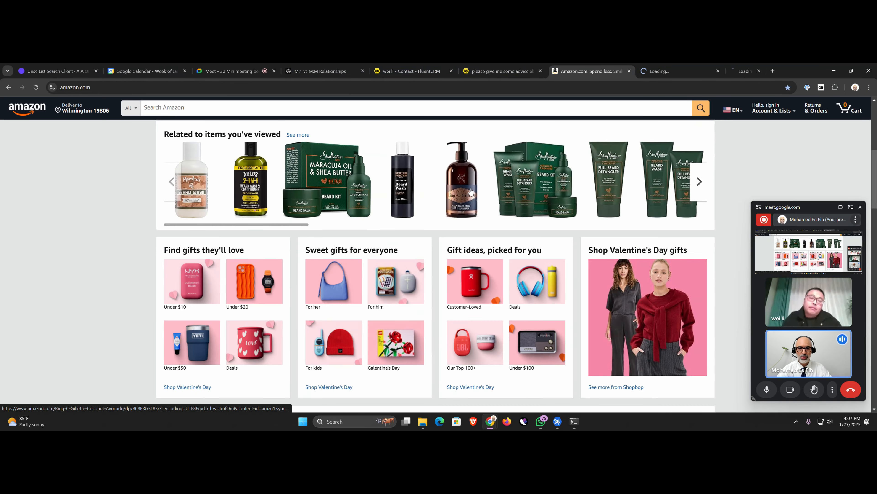
middle_click(534, 194)
scroll(543, 307, down, 1)
scroll(544, 307, down, 7)
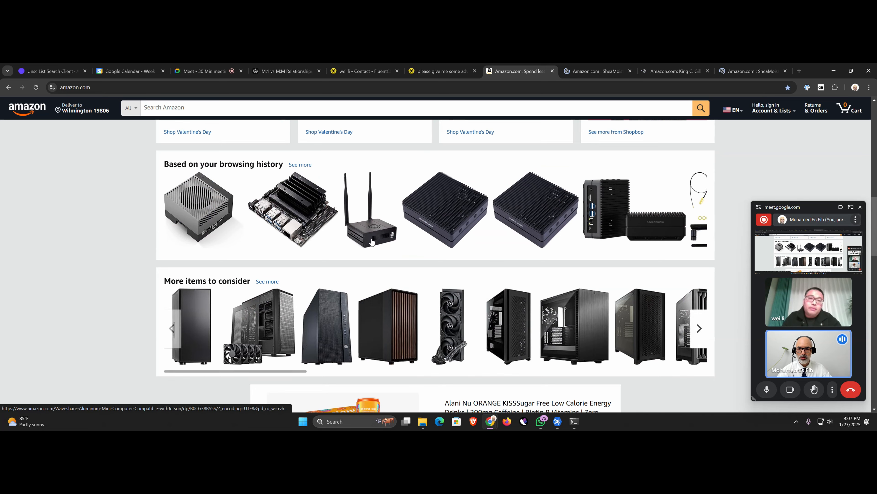
middle_click(547, 213)
click(746, 73)
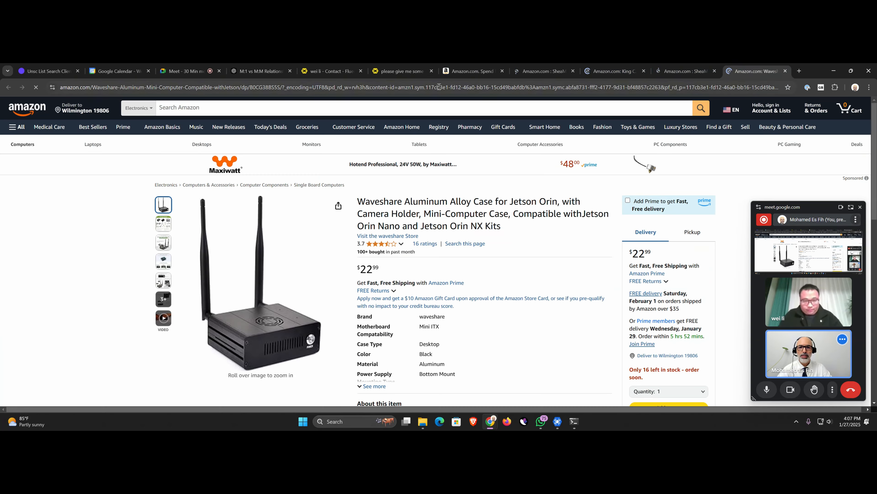
click(467, 75)
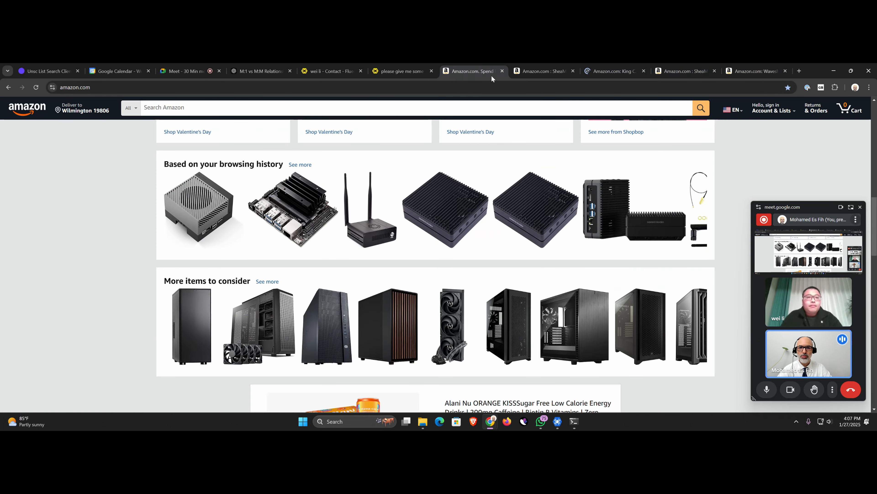
Copy the SheaMoisture Beard Care Gift Set address through /dp/B07CRT1T99/ and paste it into the Amazon Download Rename Images project's manual URL list in RTILA
click(543, 71)
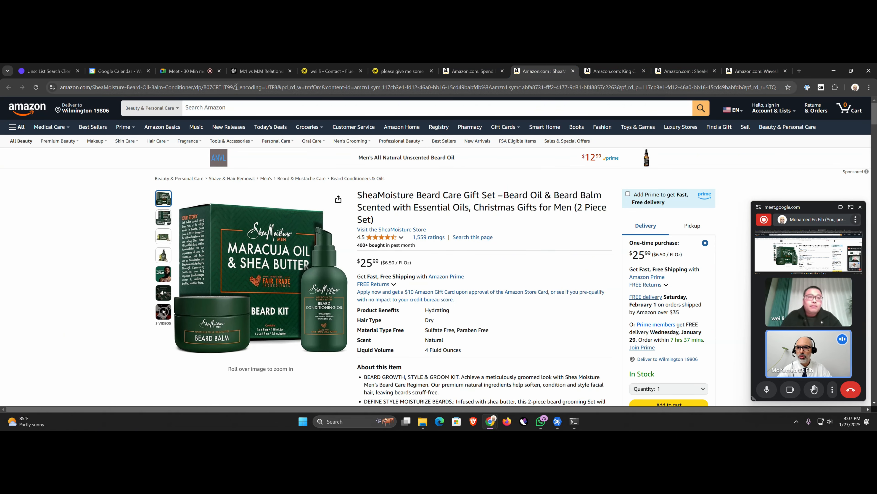
drag(237, 86, 59, 88)
key(ctrl+c)
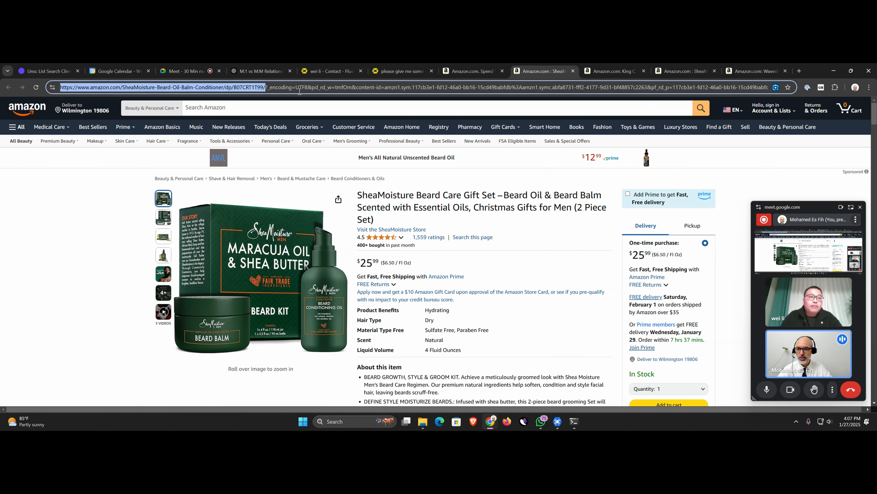
click(557, 421)
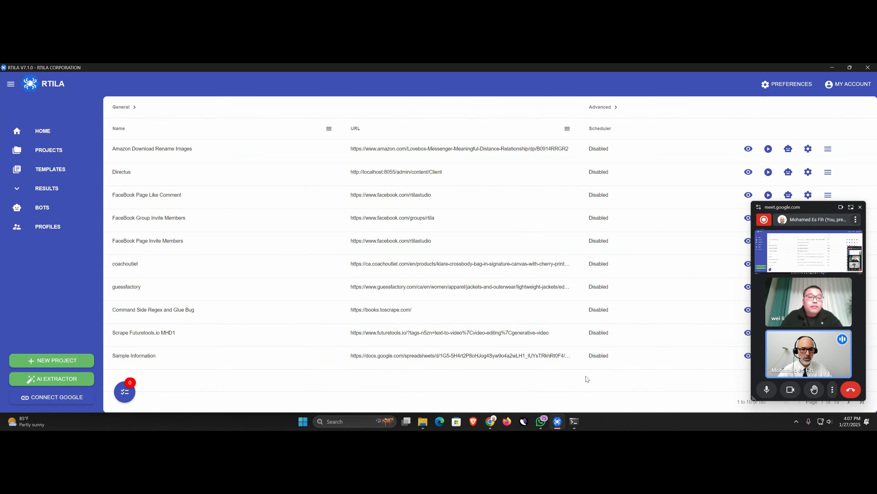
drag(808, 208, 812, 240)
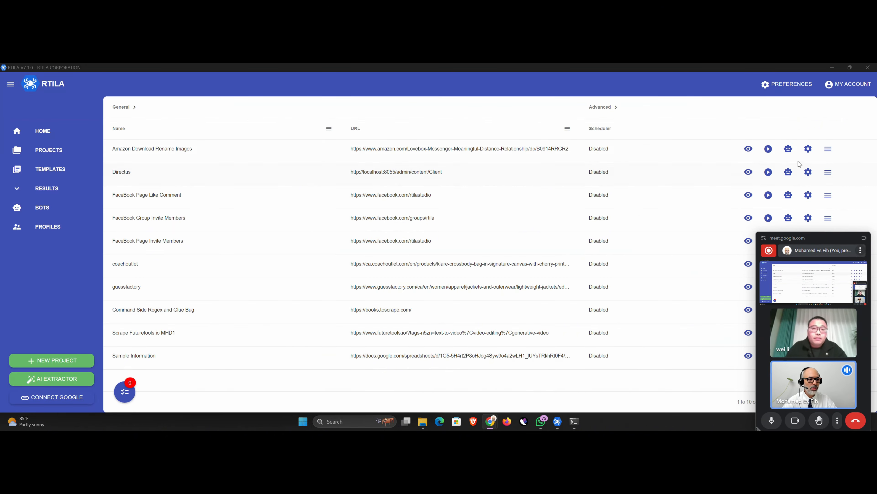
click(808, 150)
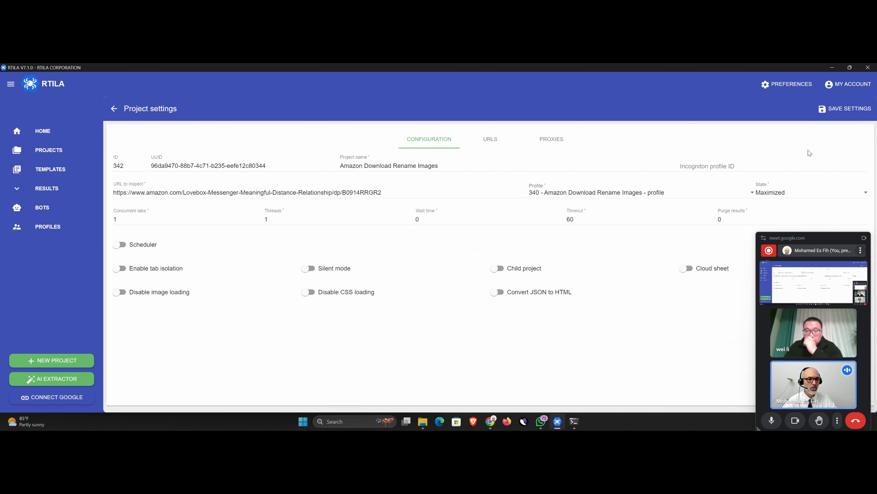
click(490, 138)
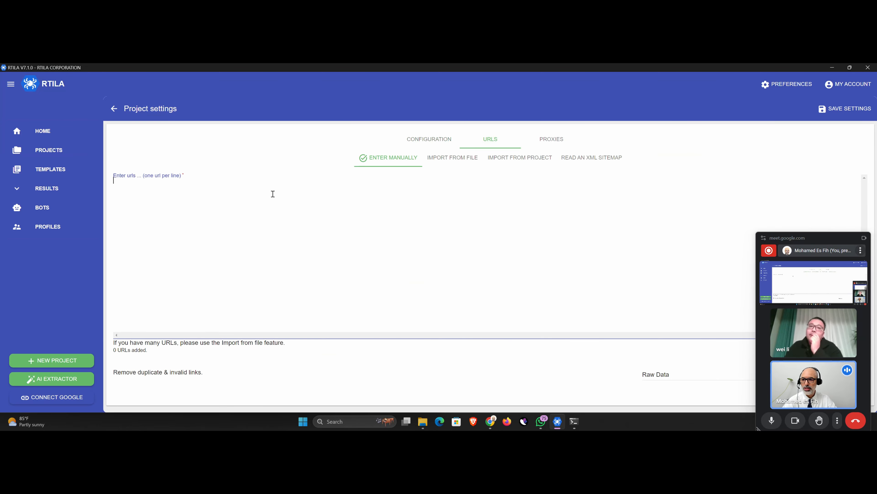
key(ctrl+v)
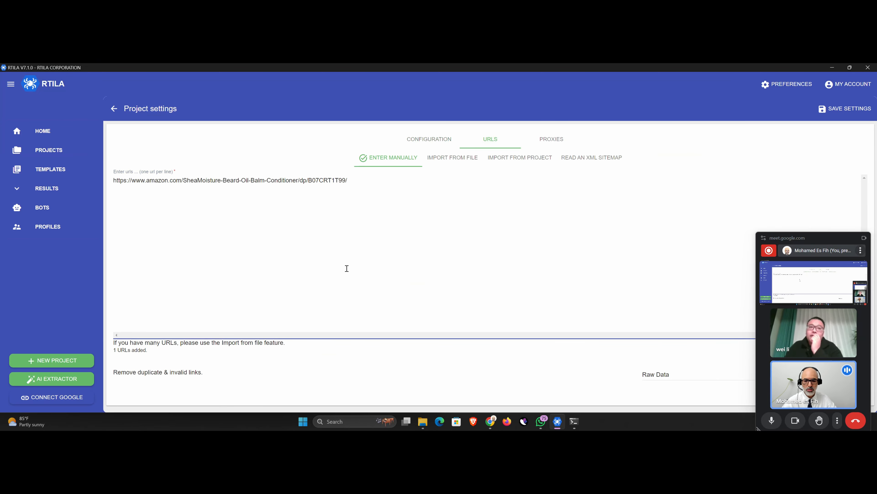
Add the addresses ending in B08FRG3L83, B078J18MGJ and B0CG38BS5S from the remaining product tabs to the project's URL list, and return to the project list
mouse_move(491, 420)
click(477, 397)
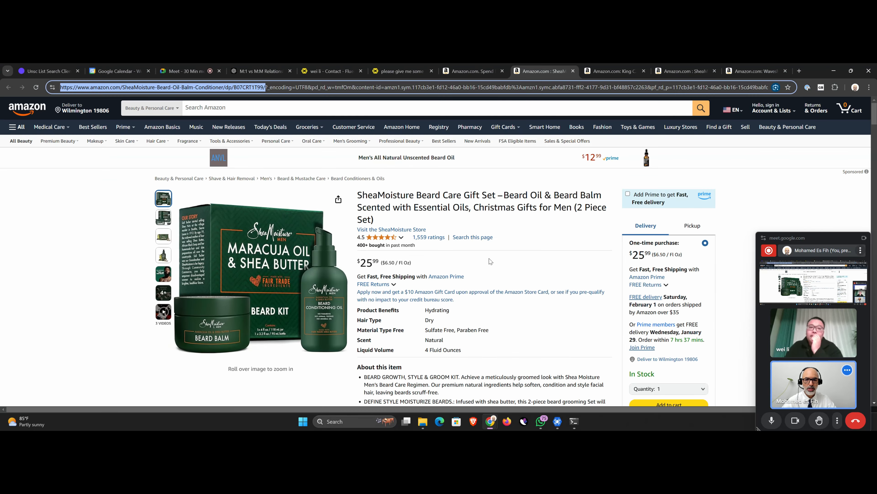
click(615, 72)
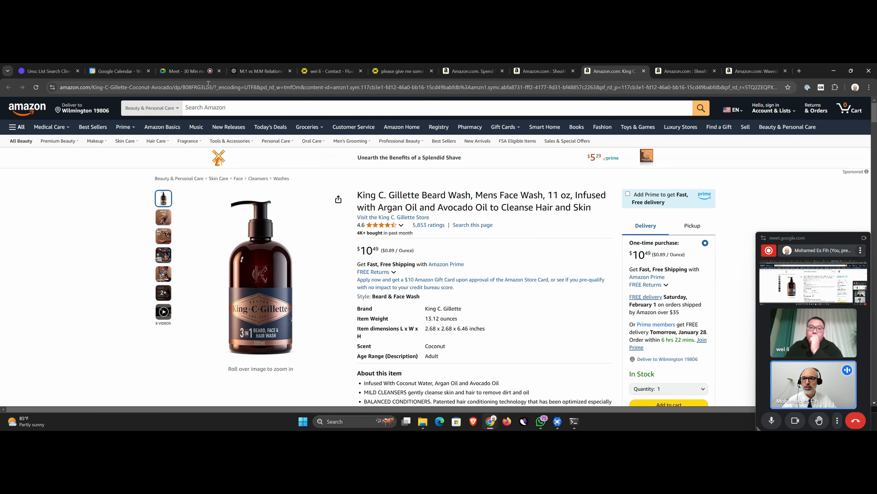
drag(213, 87, 59, 87)
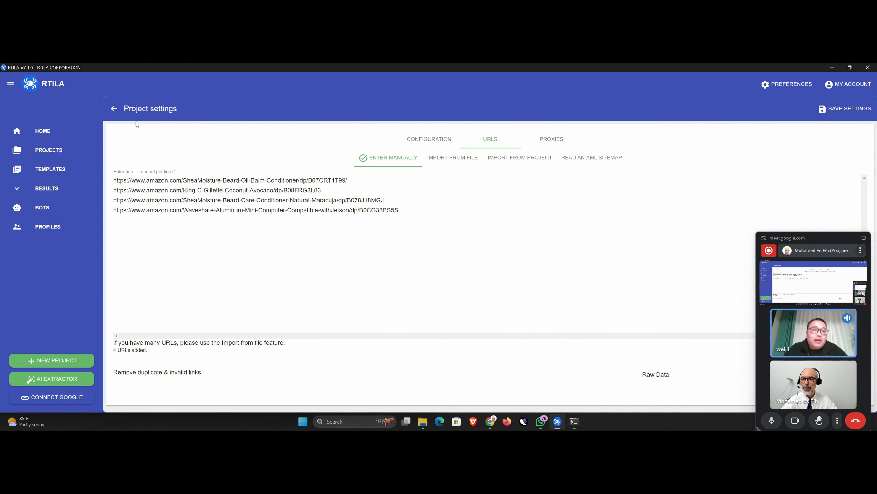
click(114, 109)
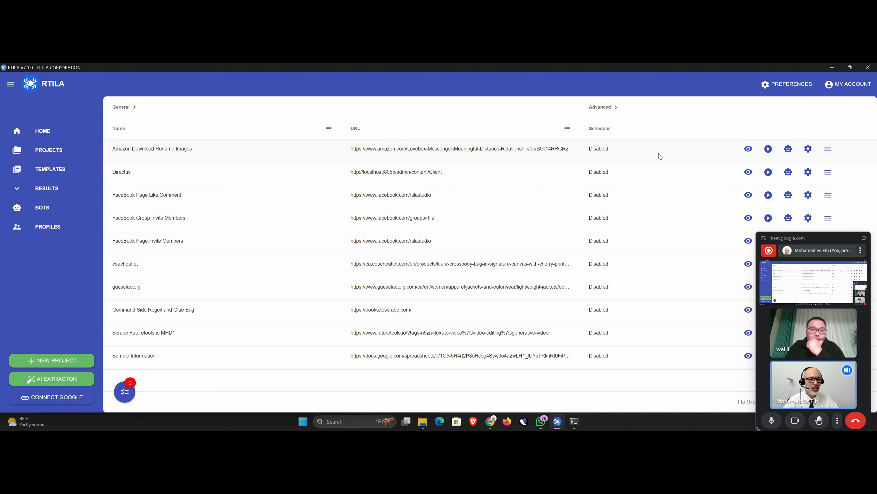
click(809, 148)
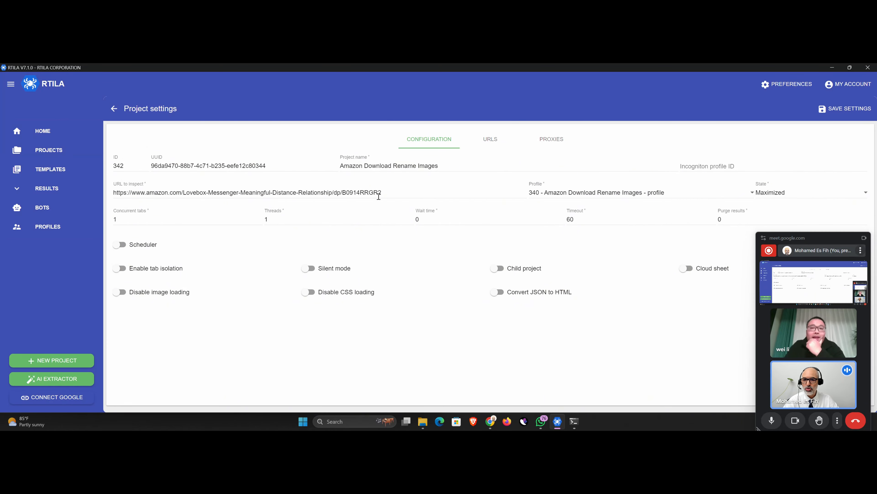
drag(378, 196, 83, 189)
key(ctrl+c)
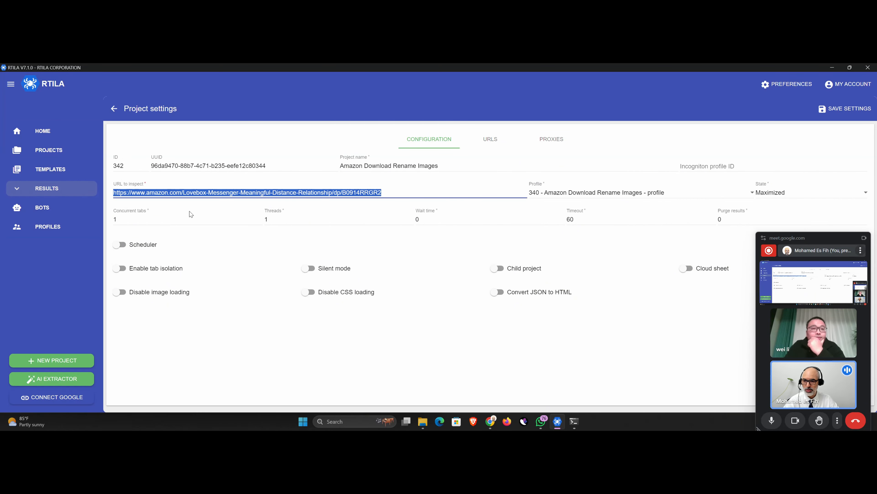
click(186, 193)
drag(182, 192, 430, 199)
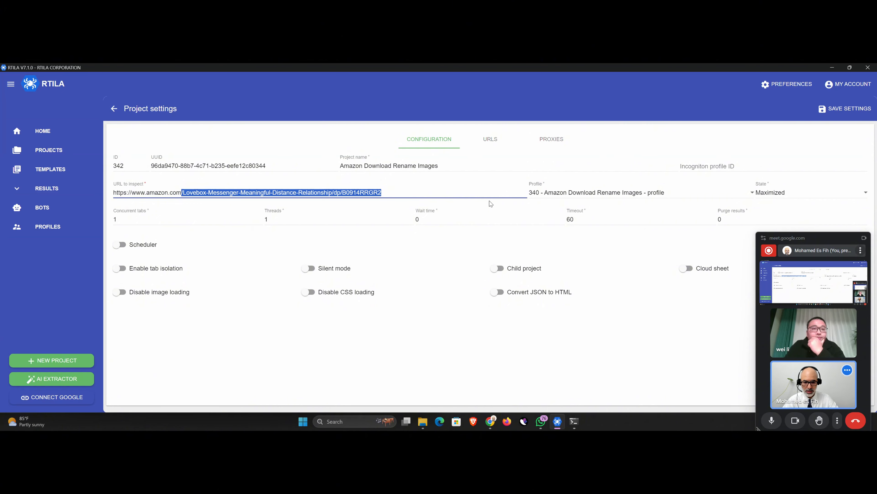
key(BackSpace)
click(845, 110)
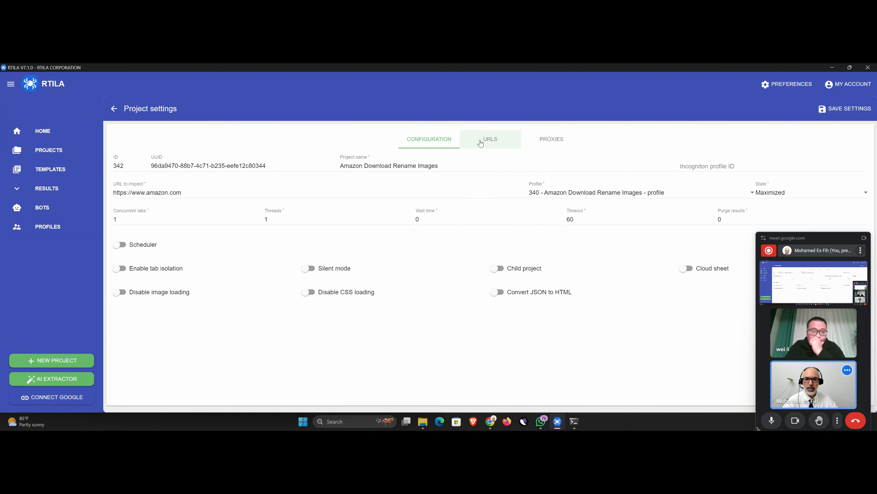
Insert the copied Lovebox address as the first line of the project's URL list, save the settings, and return to the project list
click(489, 140)
click(117, 182)
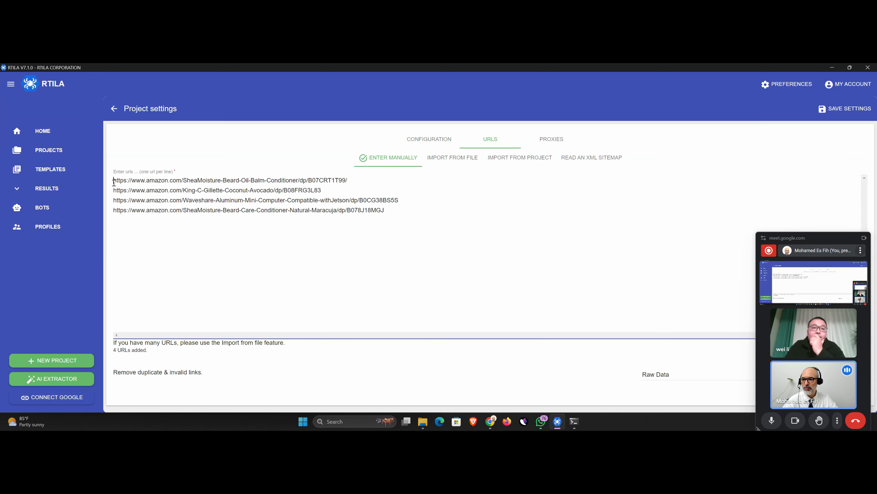
key(Return)
key(Up)
key(ctrl+v)
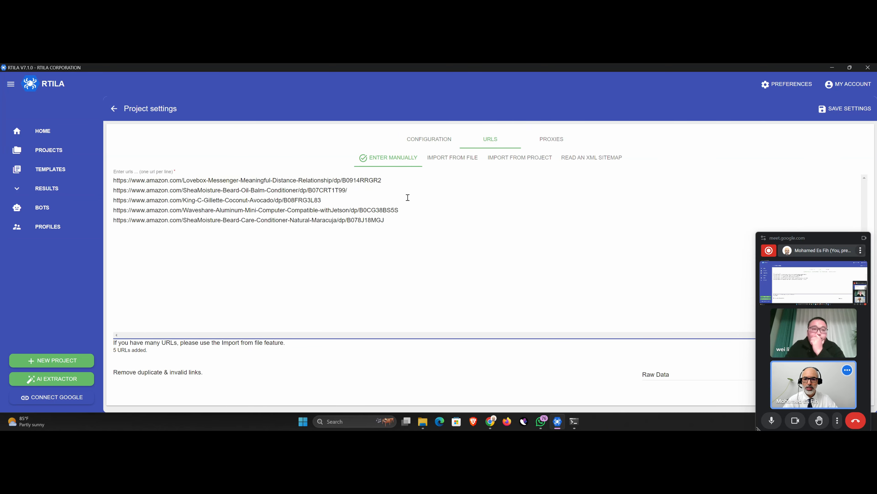
click(818, 114)
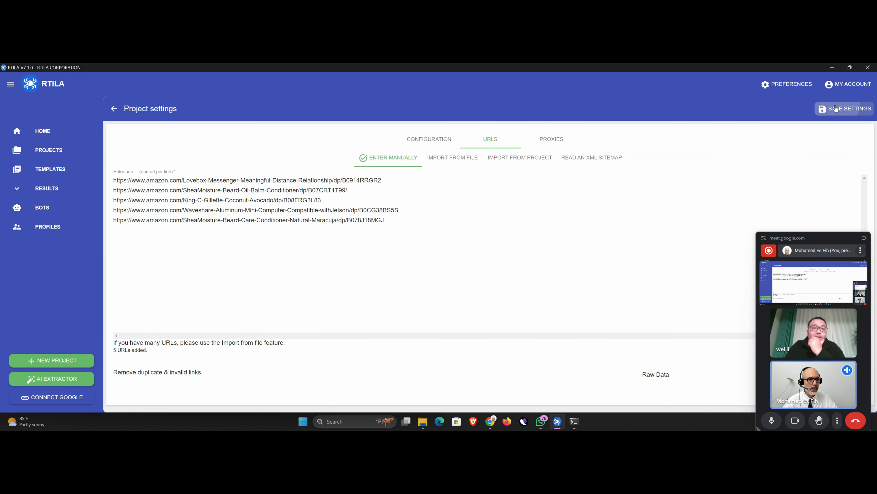
click(65, 150)
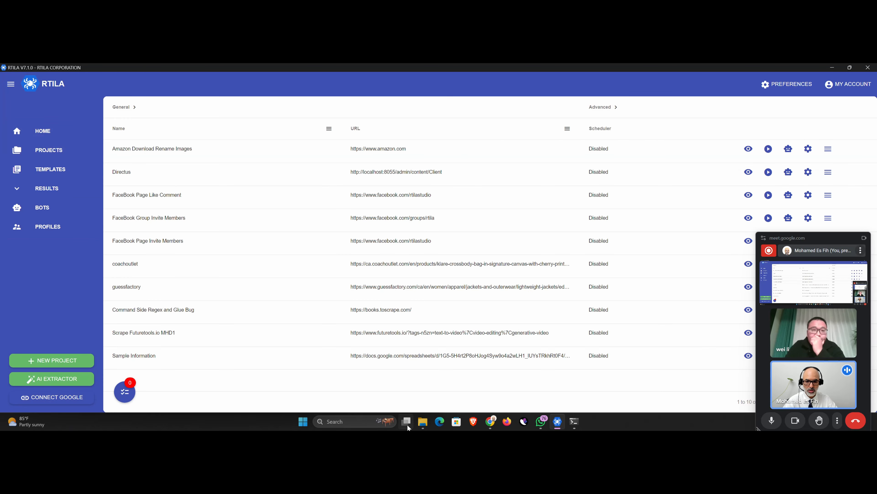
Delete B0914RRGR2.jpg from the Amazon-Images folder
click(423, 422)
click(127, 177)
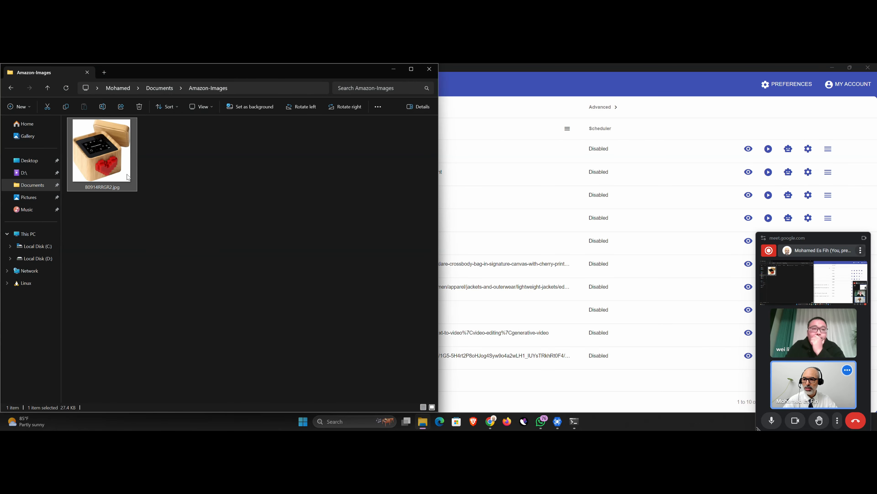
key(Delete)
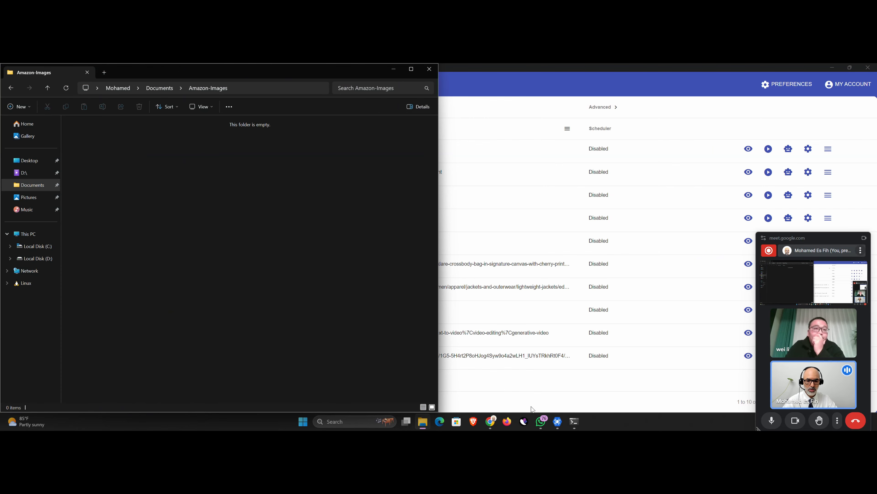
Switch back to RTILA and run the Amazon Download Rename Images project
click(557, 422)
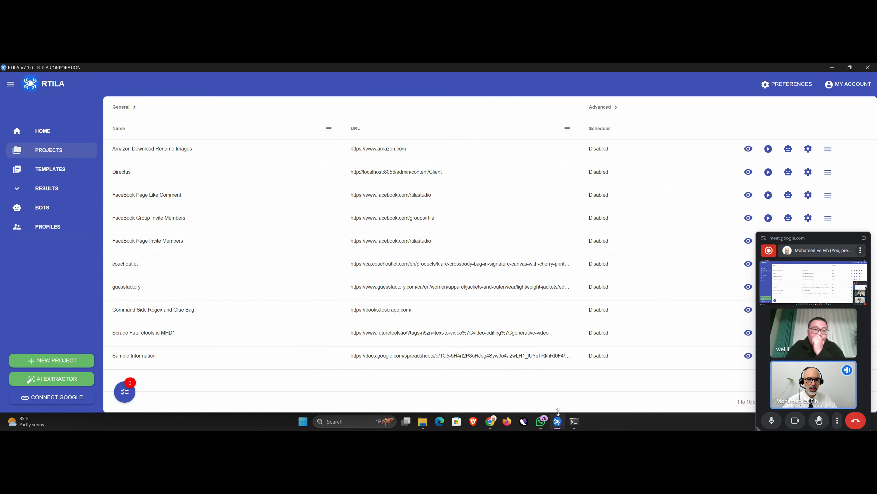
click(773, 153)
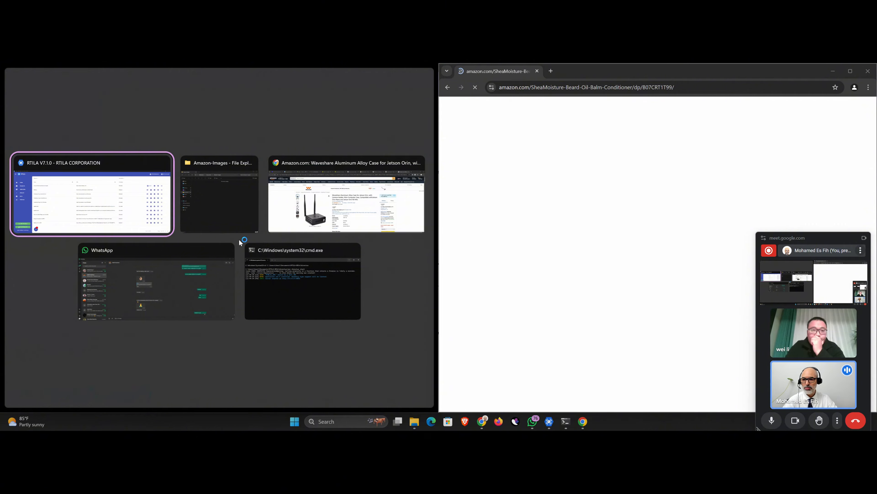
Show the Amazon-Images folder beside the browser to watch the project run, and return to RTILA
click(226, 223)
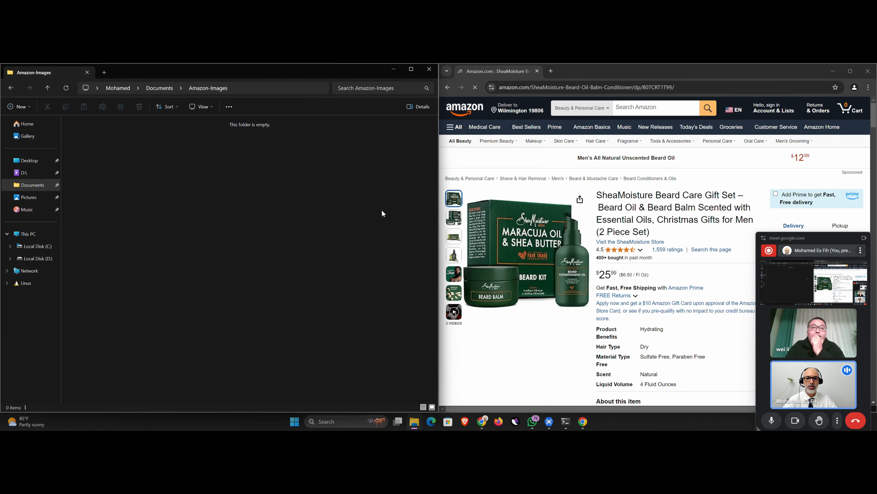
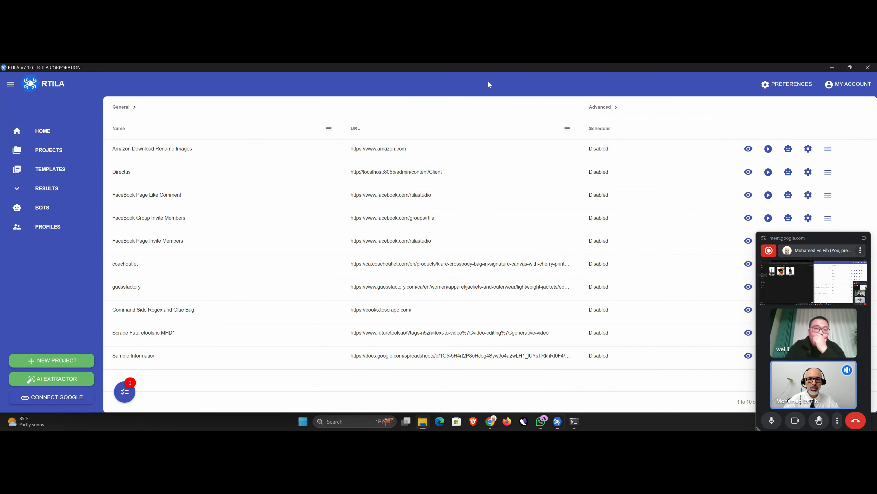
click(494, 117)
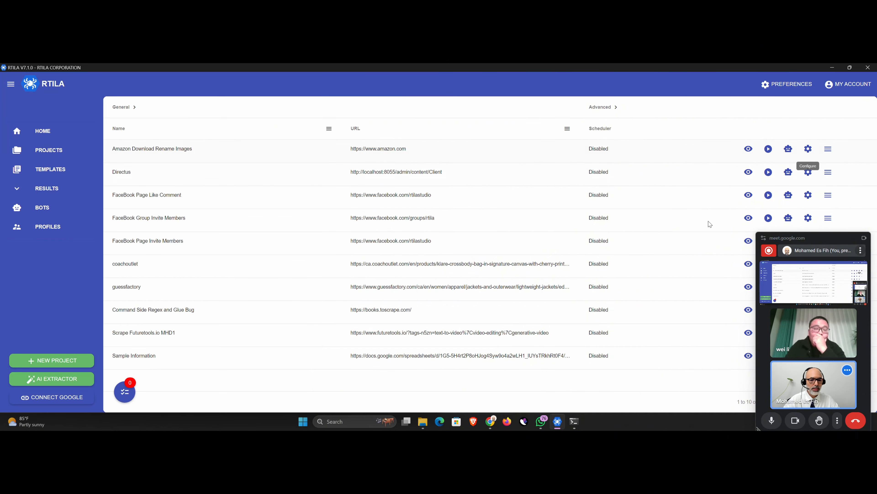
Switch to Chrome and copy the King C. Gillette Beard Wash product address up to its ASIN
click(491, 422)
click(490, 387)
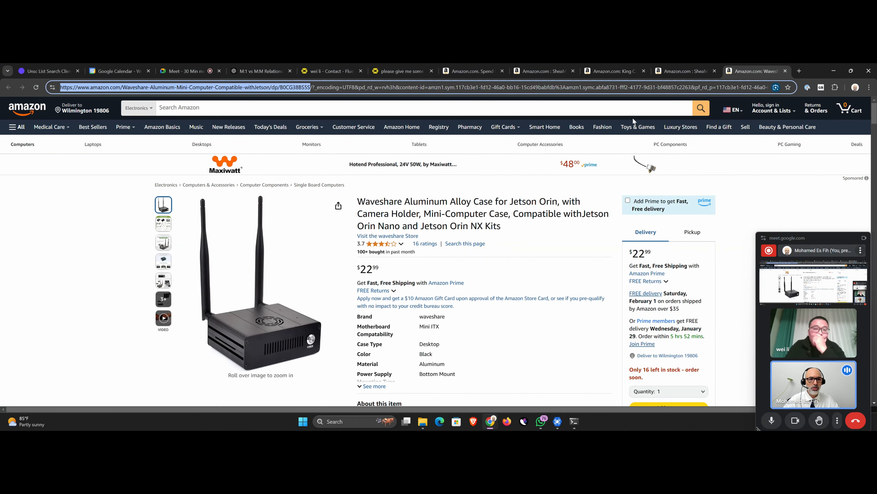
click(674, 71)
click(615, 71)
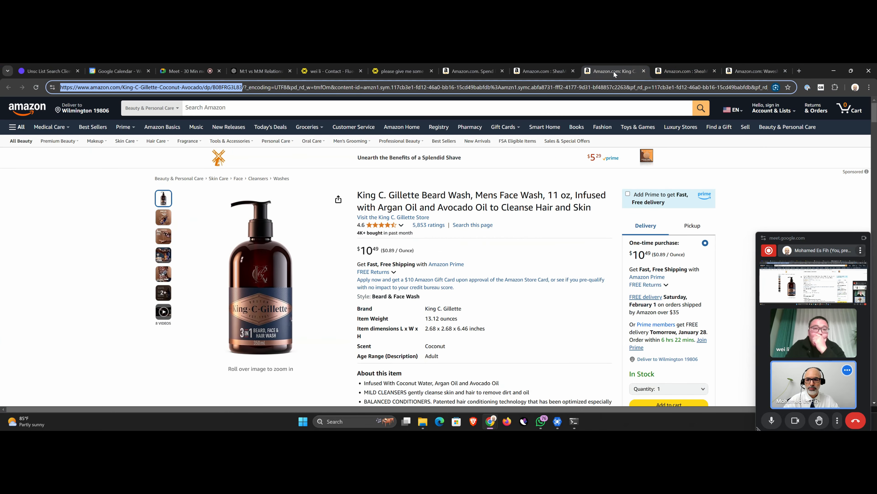
right_click(223, 89)
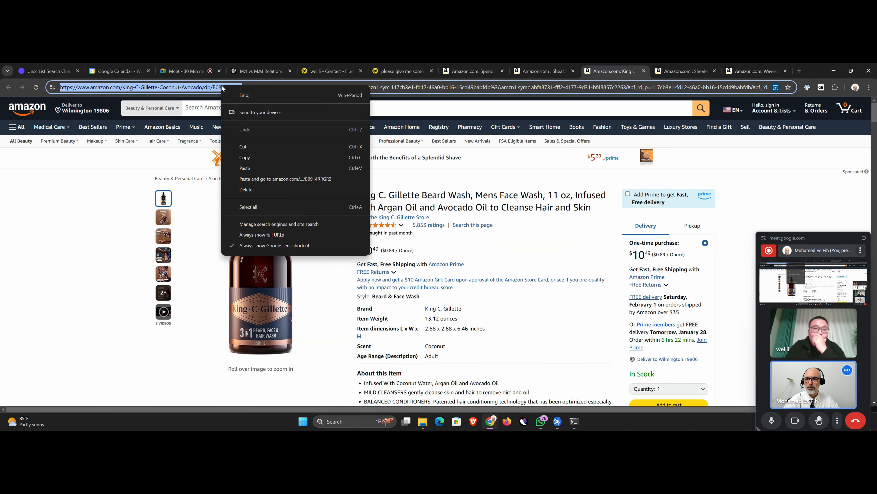
click(246, 149)
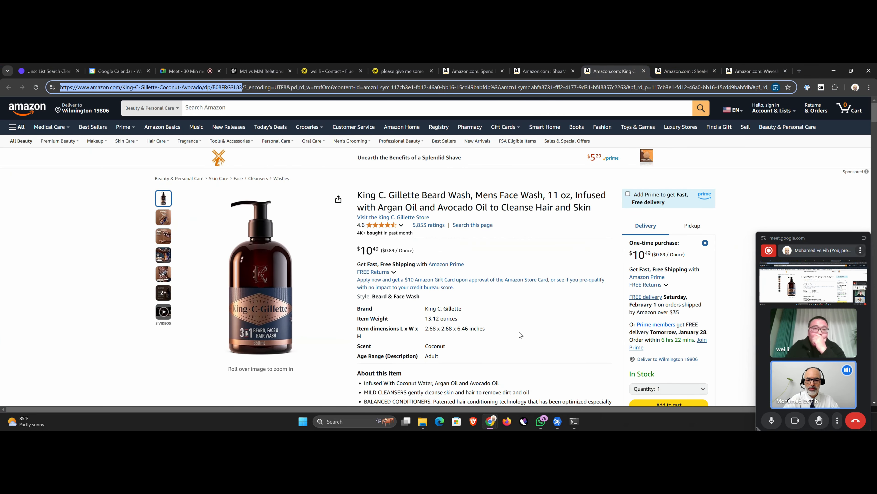
Switch back to RTILA, open Amazon Download Rename Images for inspection, and expand the ASIN command's settings
click(558, 421)
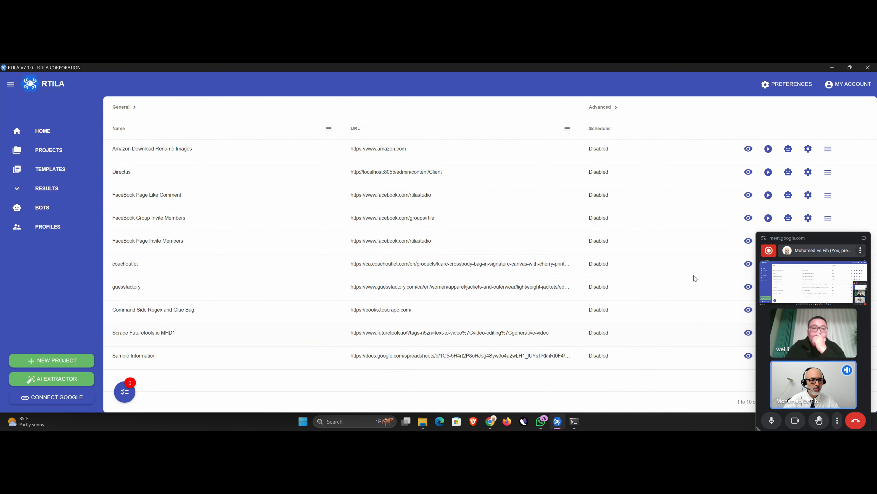
click(748, 149)
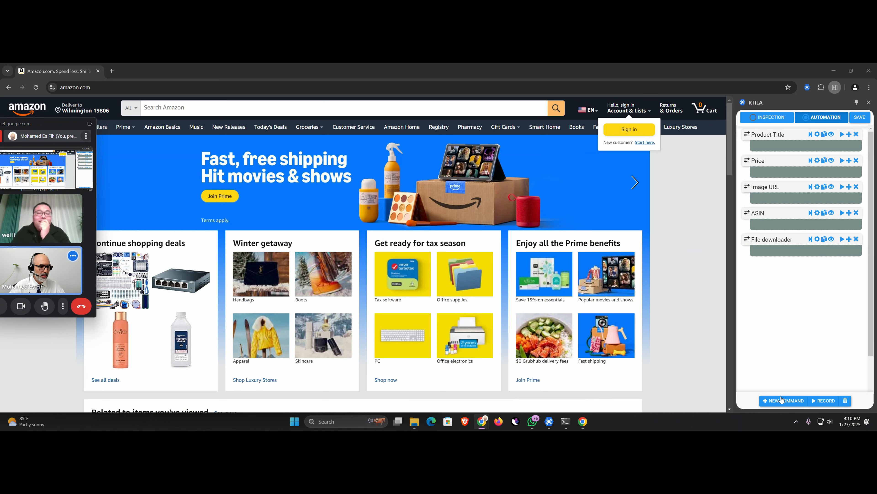
click(758, 212)
scroll(787, 236, down, 2)
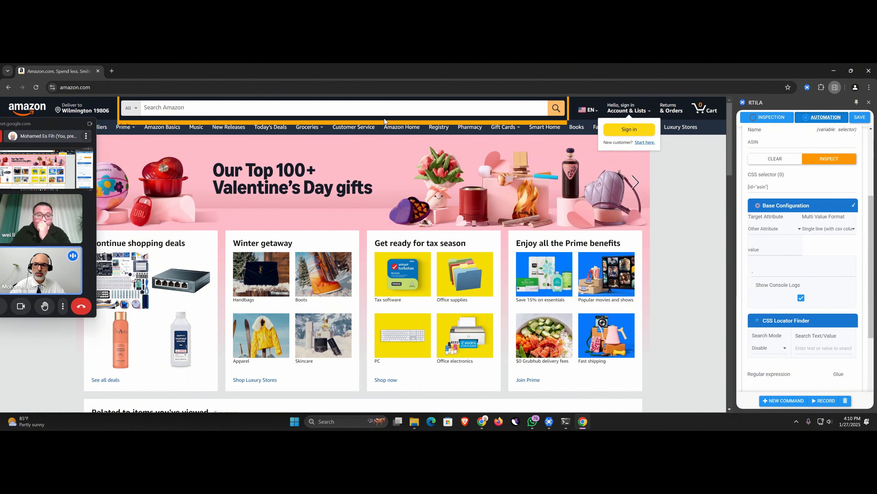
click(368, 86)
text(https://www.amazon.com/King-C-Gillette-Coconut-Avocado/dp/B08FRG3L83)
key(Return)
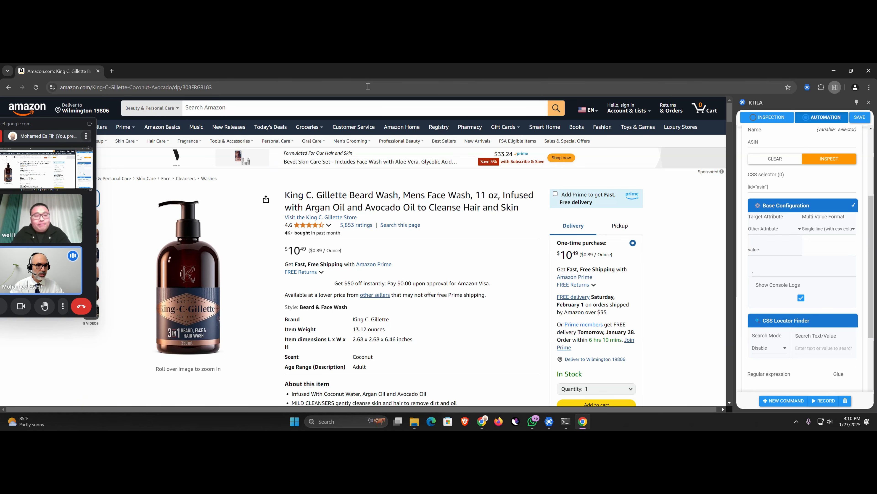
Open the browser's developer console for the product page and widen the RTILA side panel
right_click(714, 246)
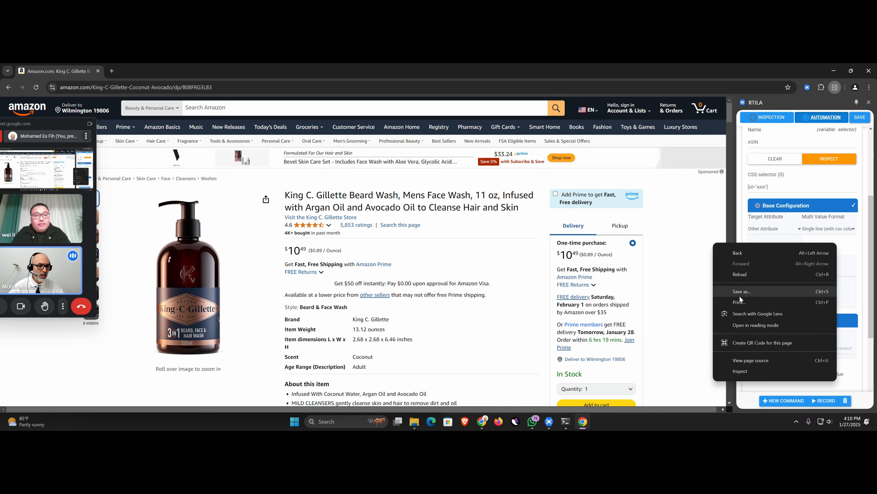
click(744, 370)
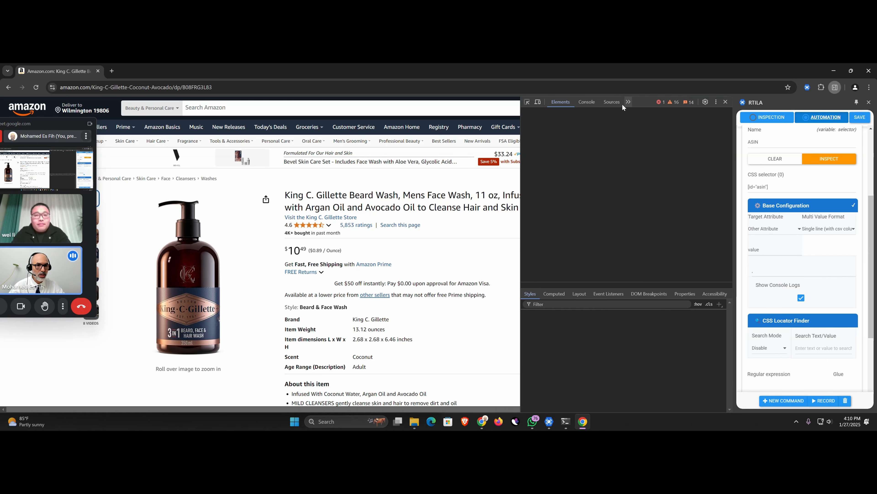
click(591, 102)
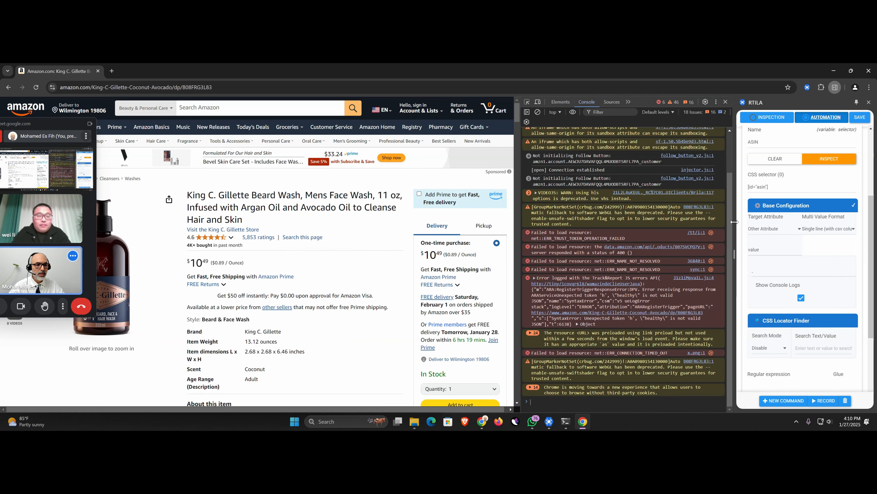
drag(734, 222, 681, 225)
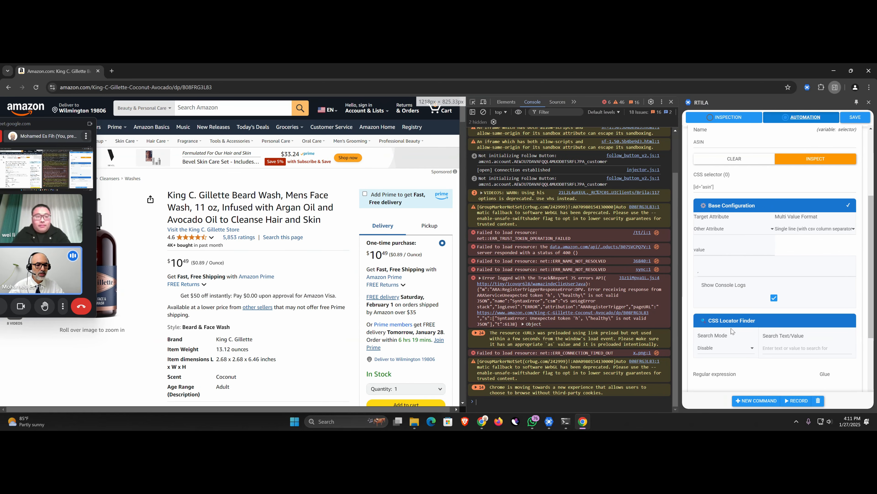
Enable the ASIN command's CSS Locator Finder, enter B08FRG3L83 copied from the address as search text, and start the search
click(721, 353)
click(714, 367)
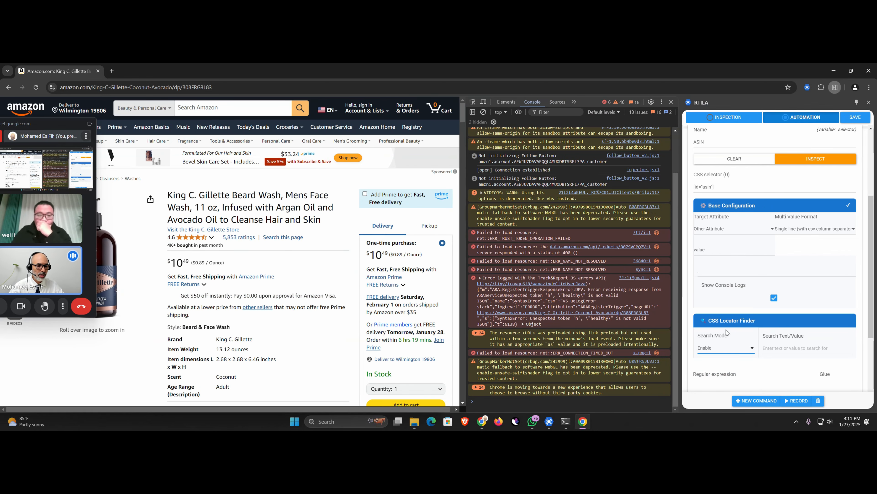
double_click(197, 87)
key(ctrl+c)
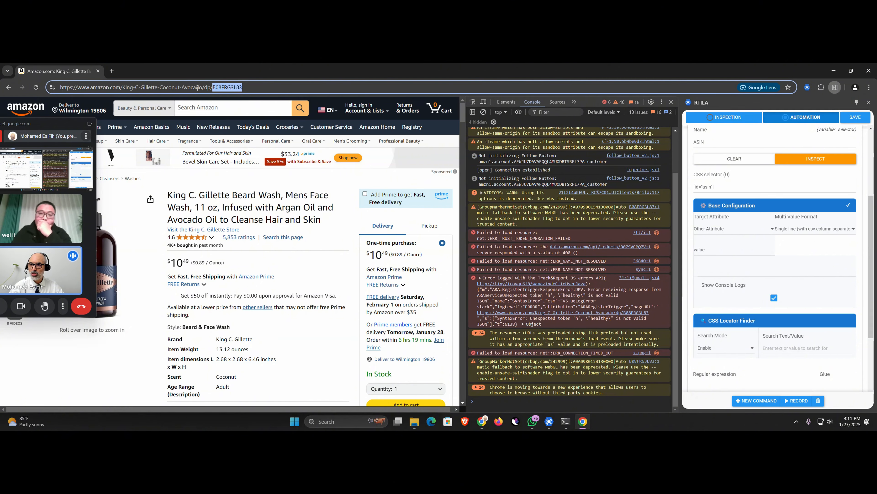
click(780, 351)
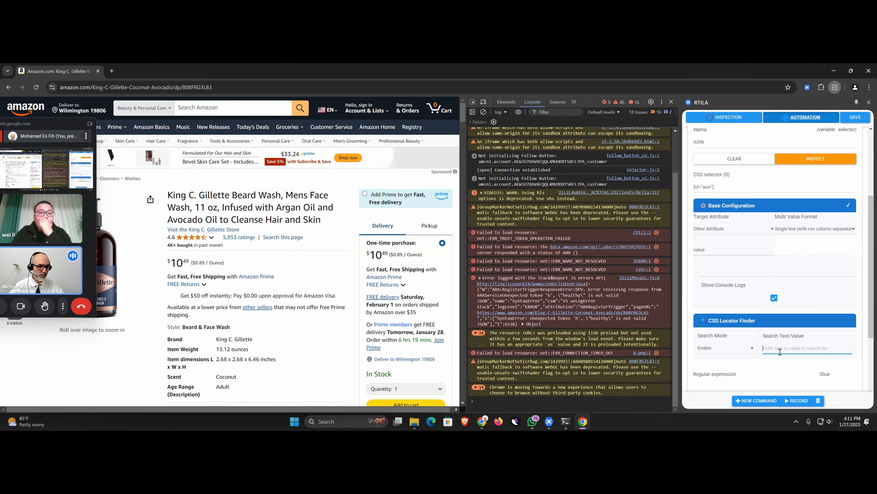
key(ctrl+v)
drag(872, 214, 872, 188)
click(810, 137)
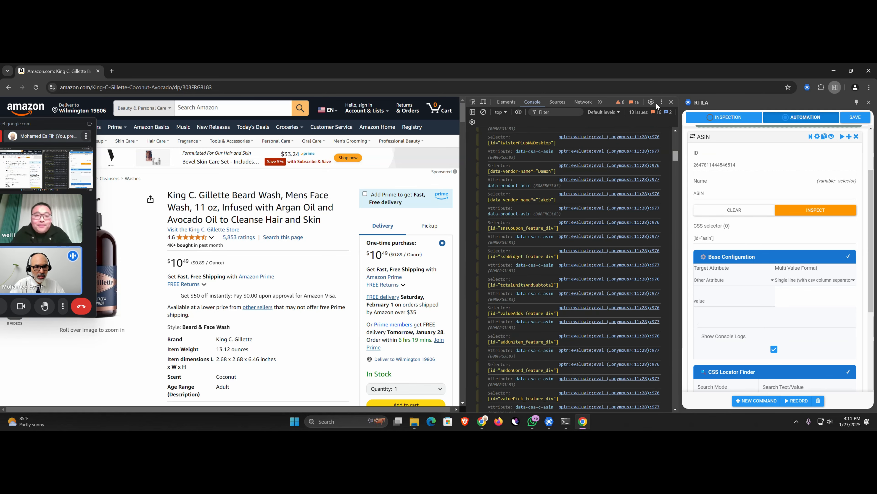
Review the selectors found in the console and append ,[id="snsAsin"] to the ASIN command's CSS selector
scroll(641, 144, up, 2)
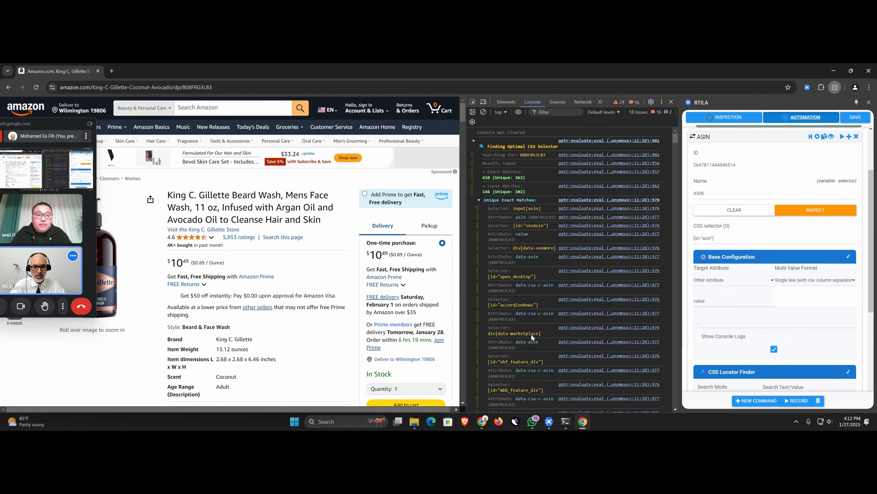
drag(544, 333, 488, 334)
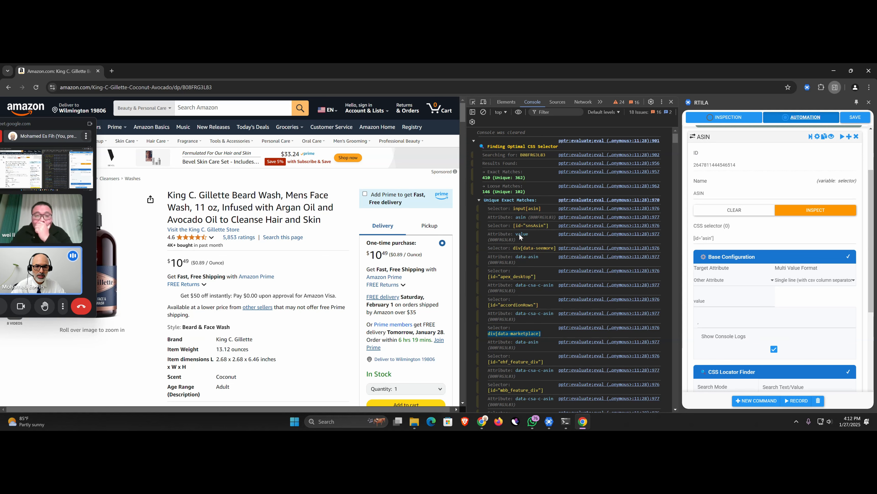
drag(547, 226, 526, 226)
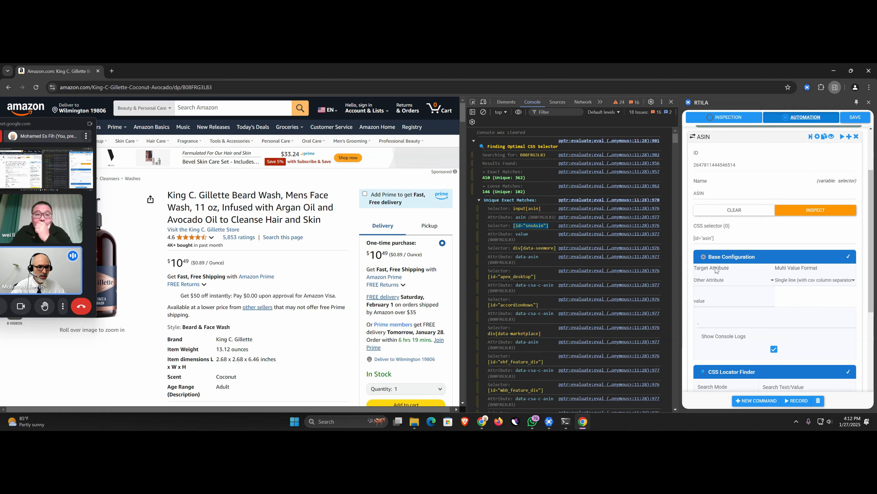
click(723, 236)
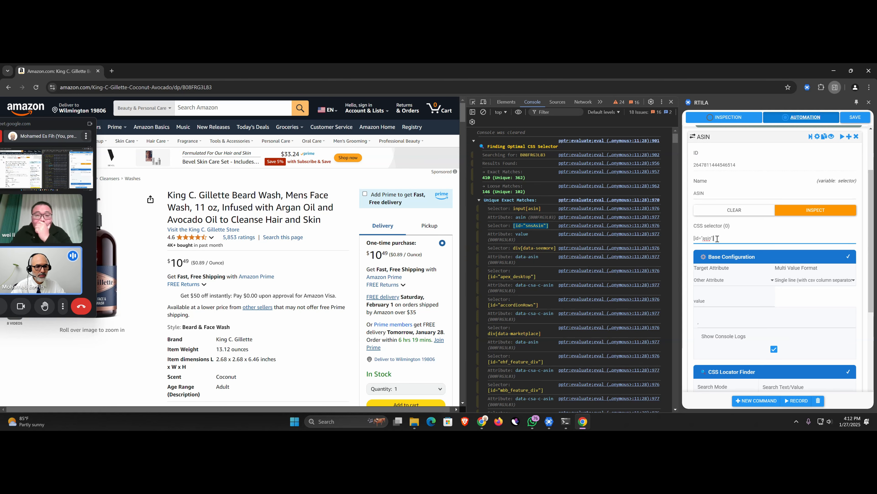
drag(717, 239, 693, 239)
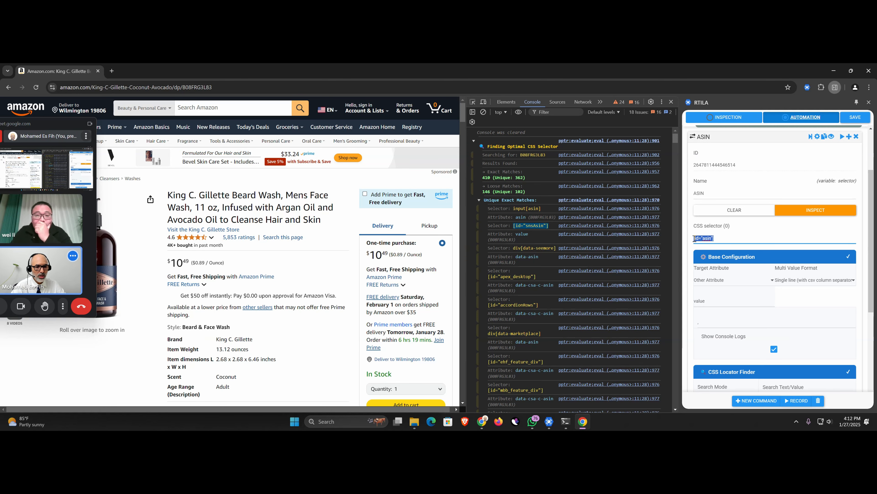
click(766, 240)
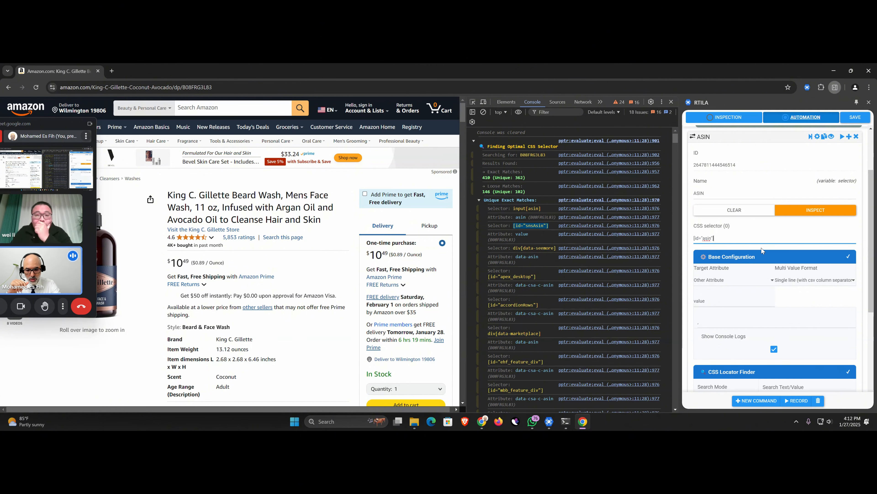
text(,[)
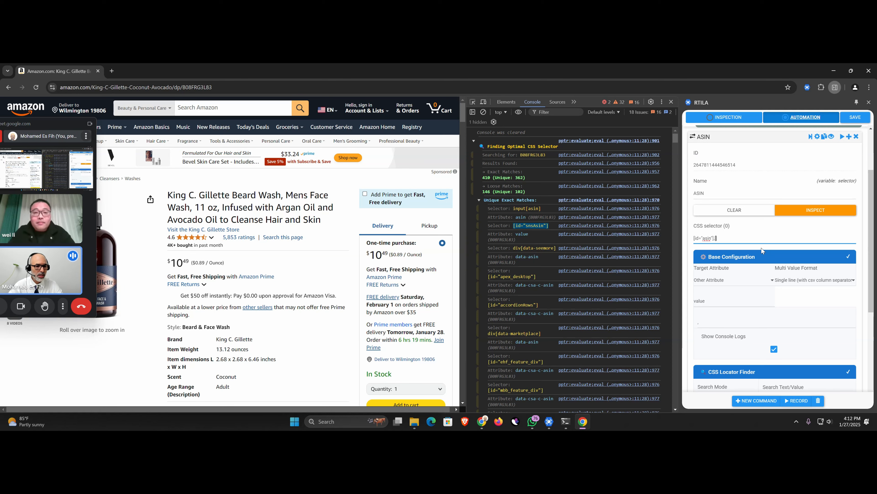
text([id="snsAsin"])
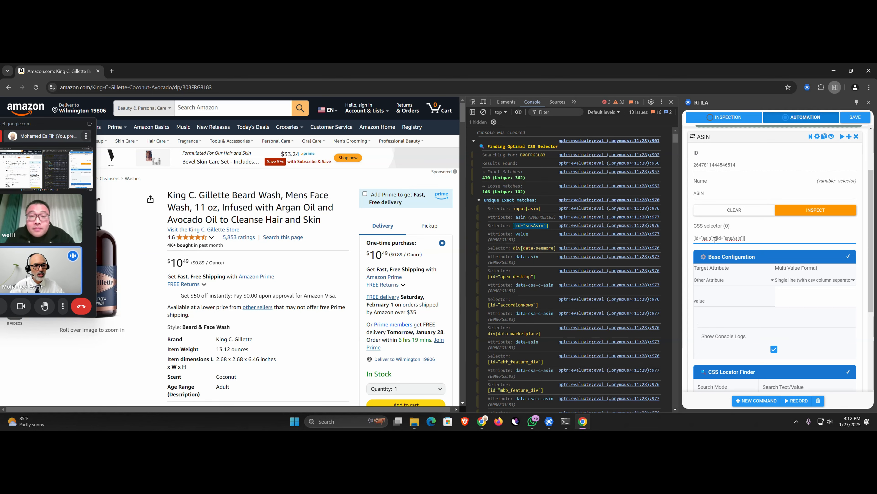
Check the combined ASIN selector and its value attribute, save the automation, and close the inspection browser
drag(715, 238, 693, 239)
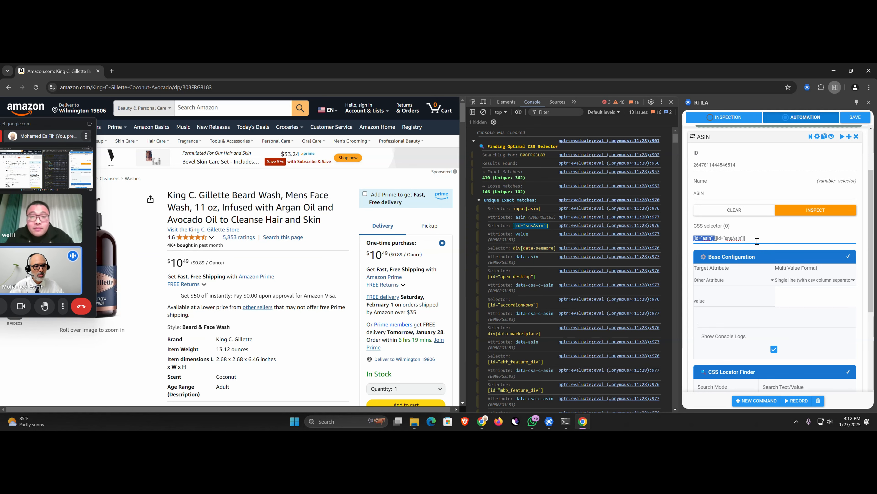
click(735, 239)
double_click(700, 300)
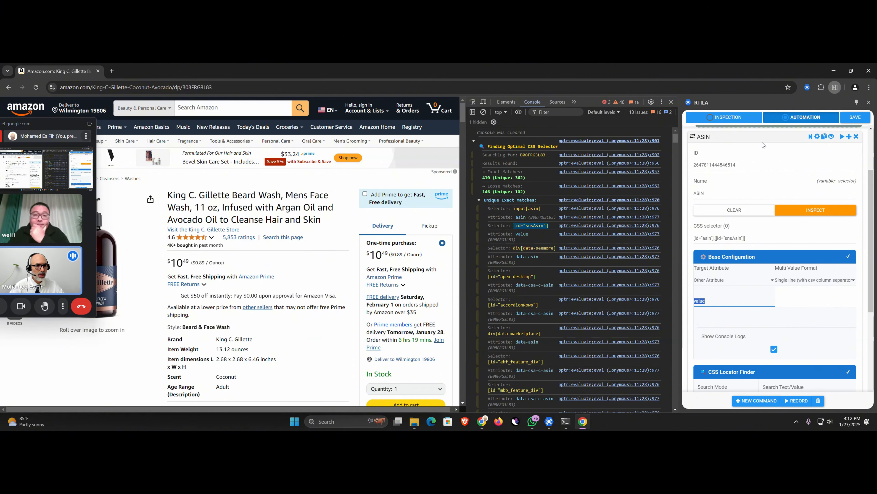
click(853, 118)
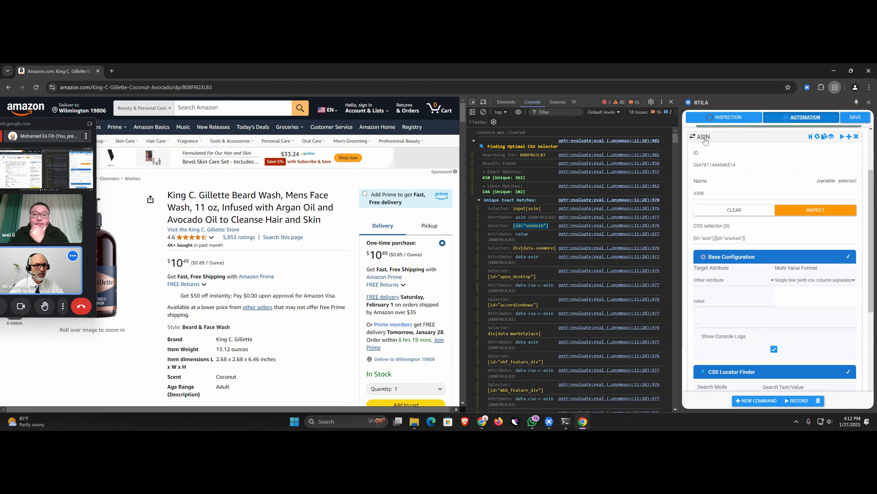
click(871, 72)
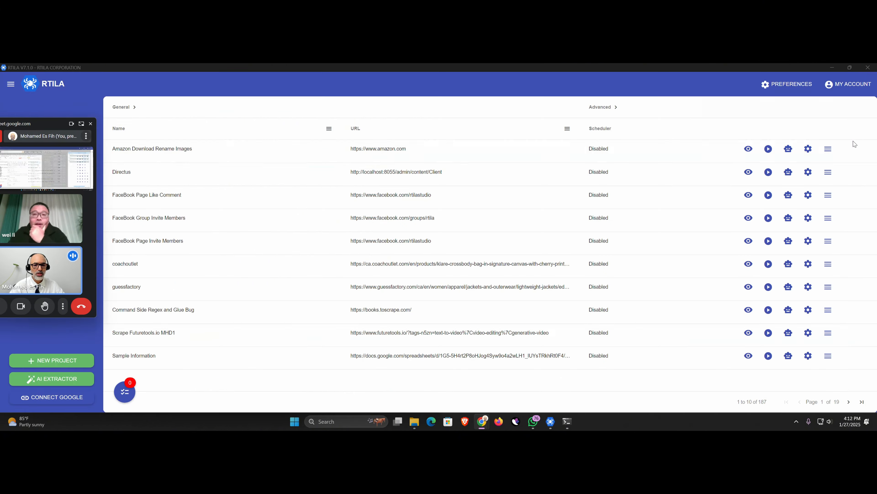
Delete all three downloaded images from the Amazon-Images folder and switch back to RTILA
click(422, 421)
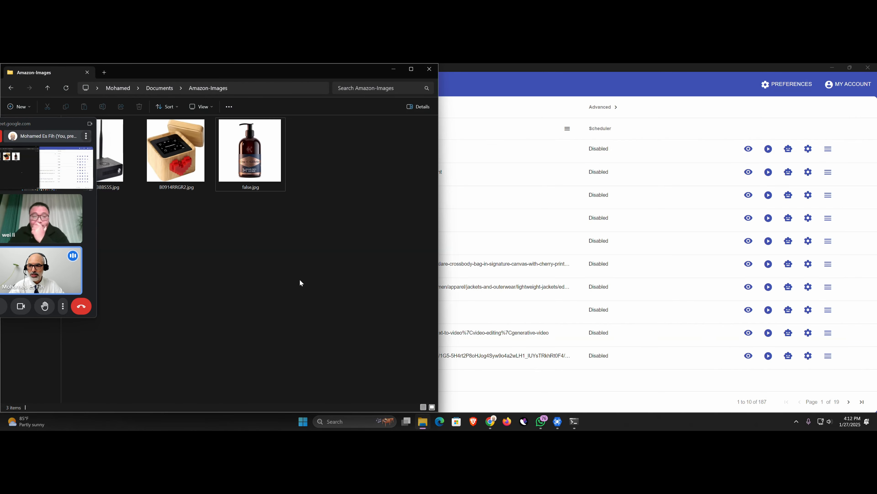
drag(51, 125, 57, 180)
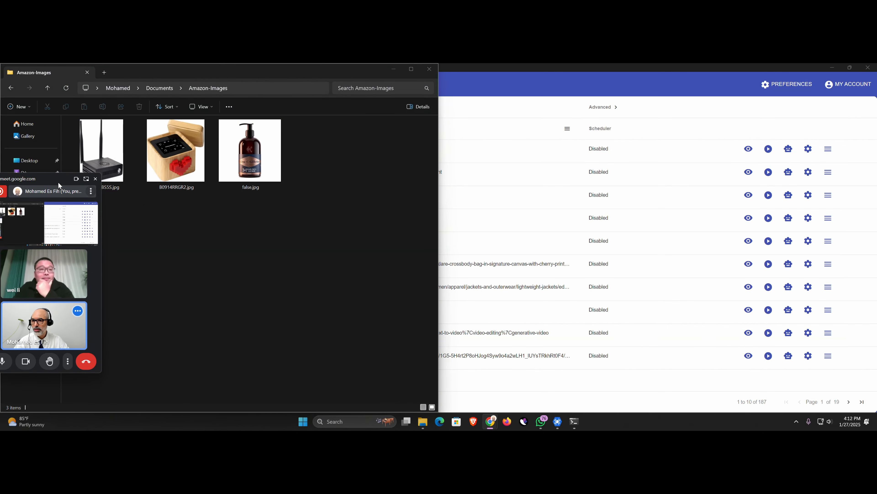
mouse_move(378, 230)
mouse_down()
mouse_move(167, 130)
mouse_move(68, 118)
mouse_up()
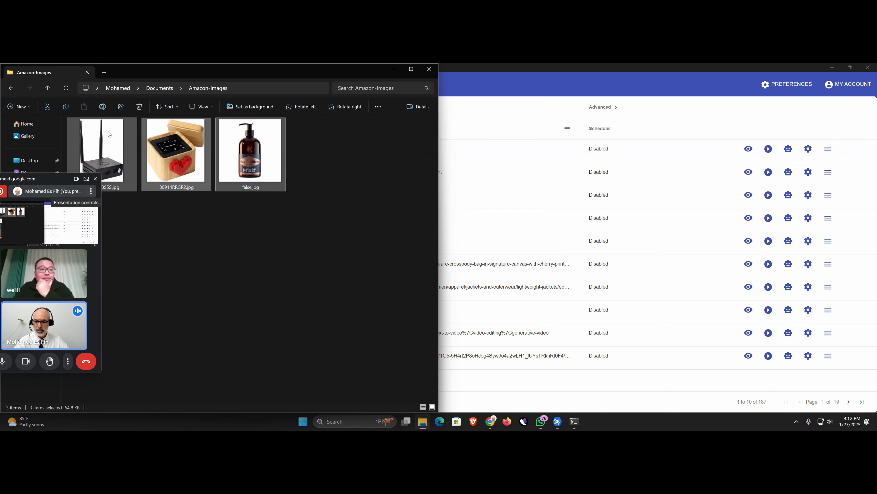
key(Delete)
click(637, 76)
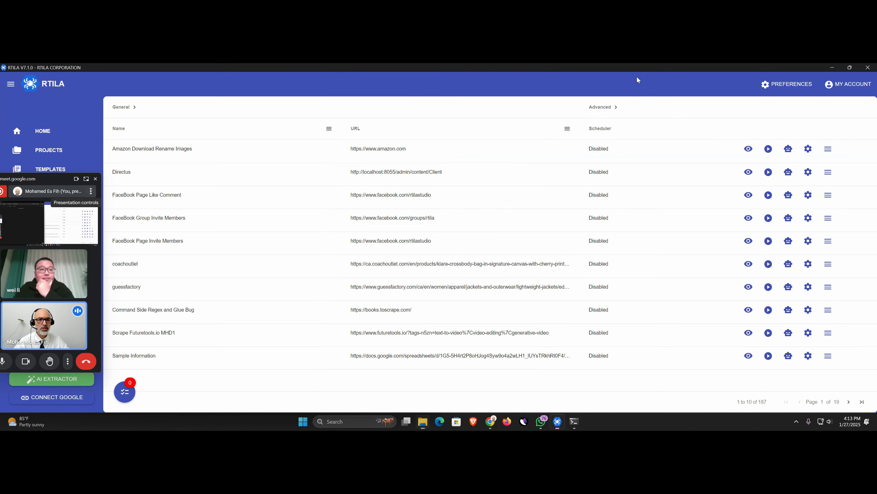
Try running the Amazon Download Rename Images project, close its browser, and delete the three downloaded images from Amazon-Images
click(770, 152)
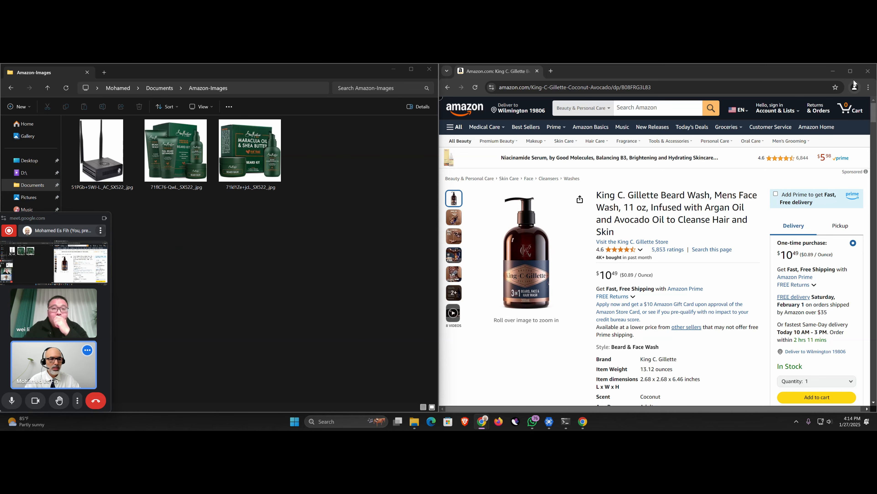
click(868, 73)
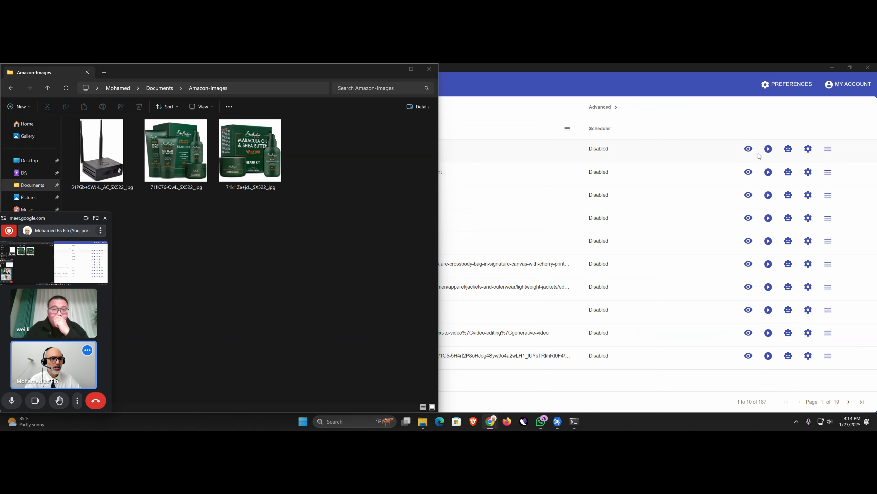
drag(316, 220, 123, 163)
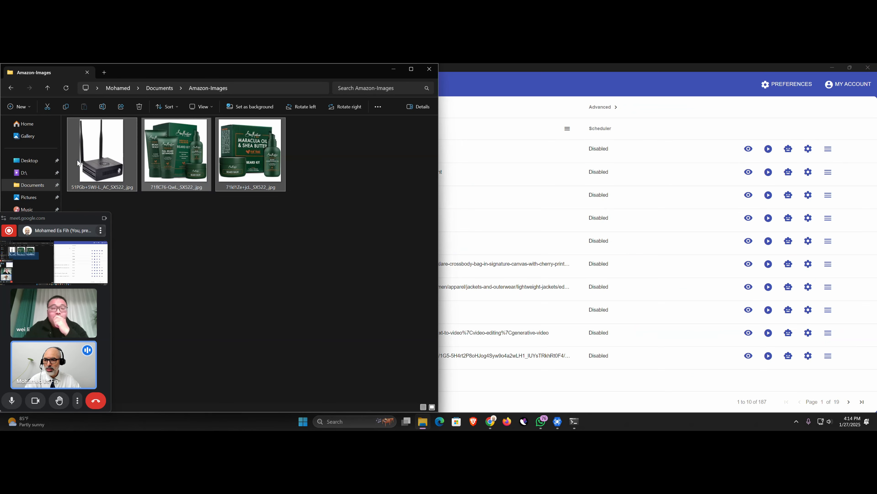
key(Delete)
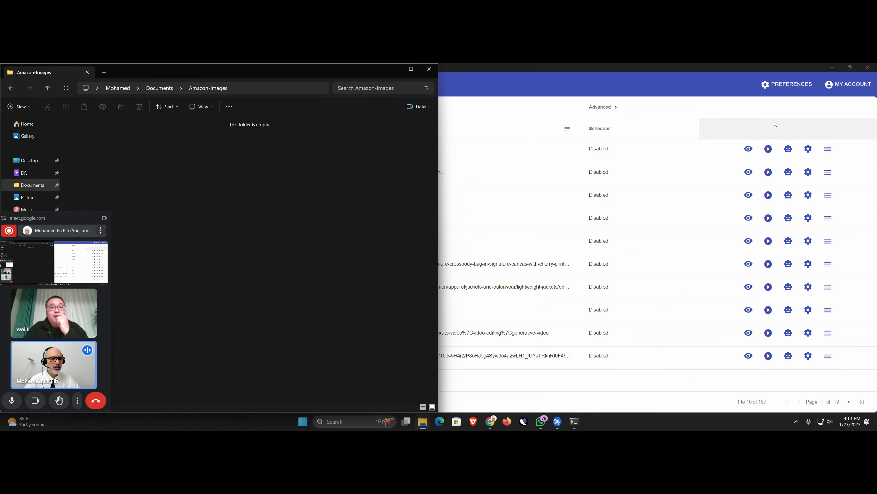
Copy the King C. Gillette Beard Wash address from Chrome and load it in the project's inspection browser
mouse_move(492, 424)
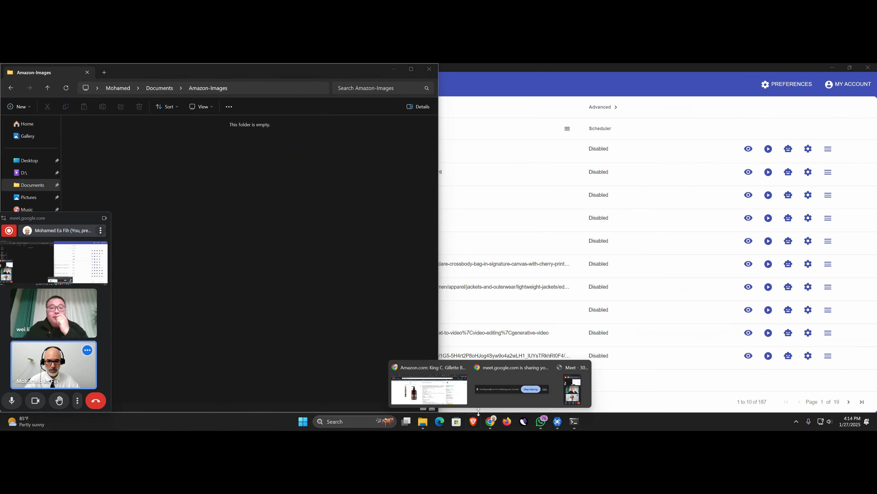
click(445, 389)
click(622, 84)
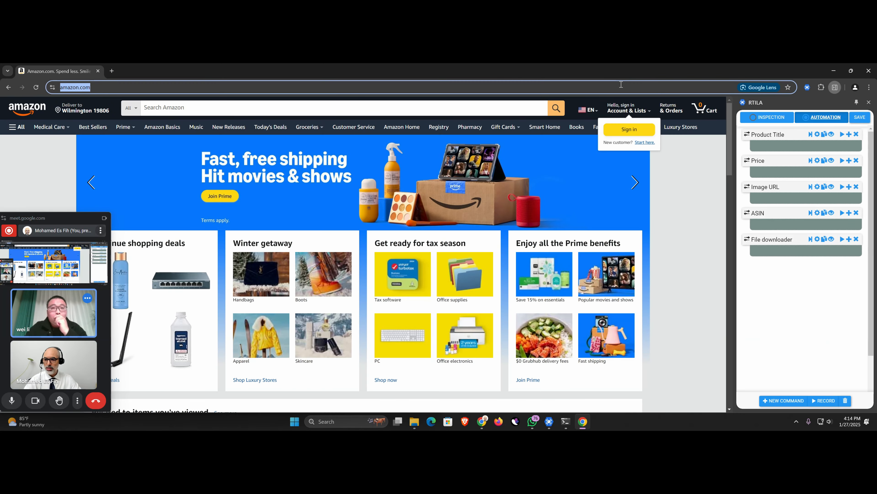
text(https://www.amazon.com/King-C-Gillette-Coconut-Avocado/dp/B08FRG3L83)
key(Return)
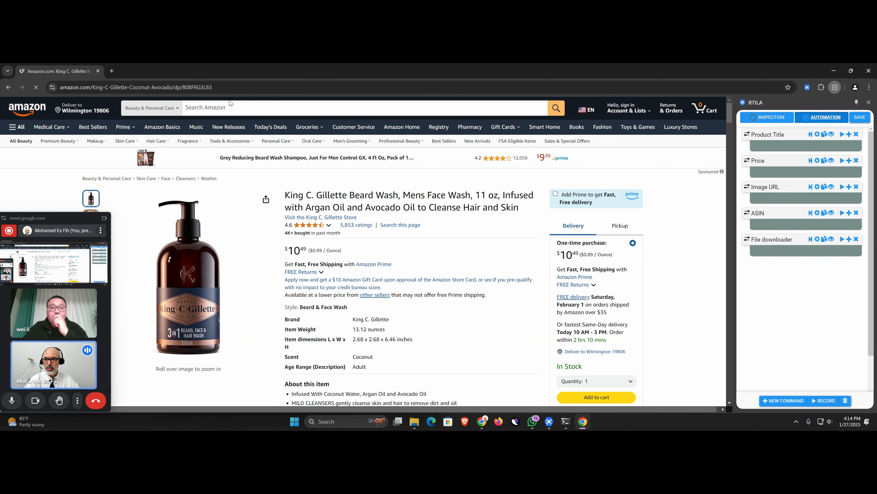
double_click(227, 87)
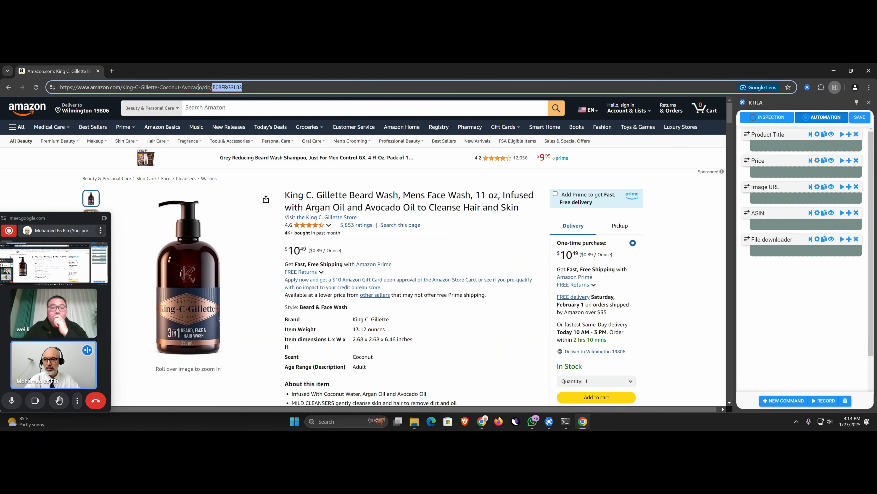
Set the ASIN command's CSS Locator Finder search mode to Disable and clear its search text
click(774, 209)
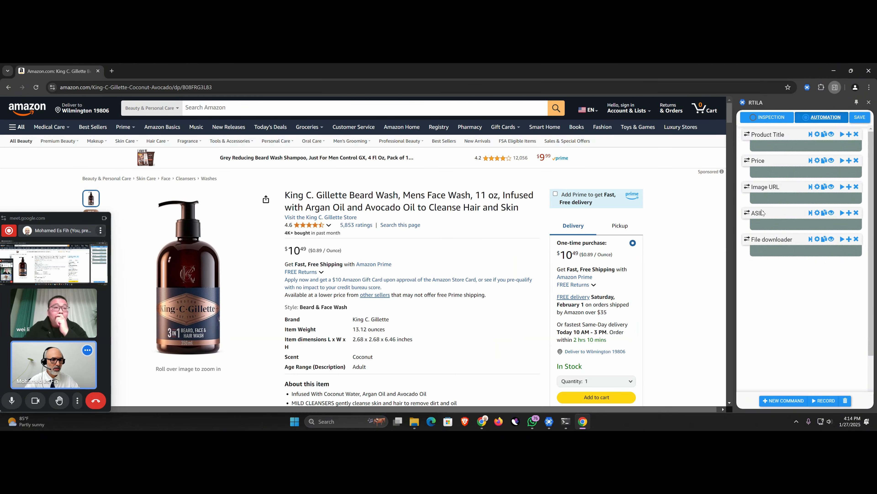
scroll(782, 249, down, 3)
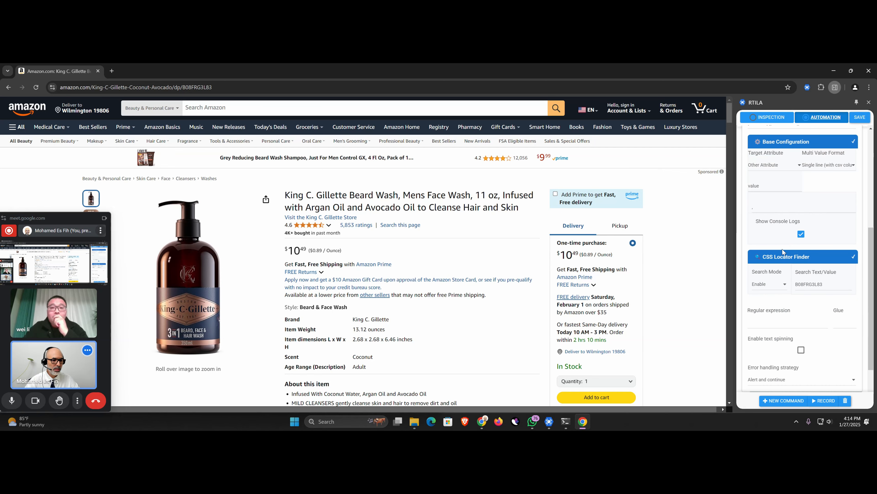
click(769, 286)
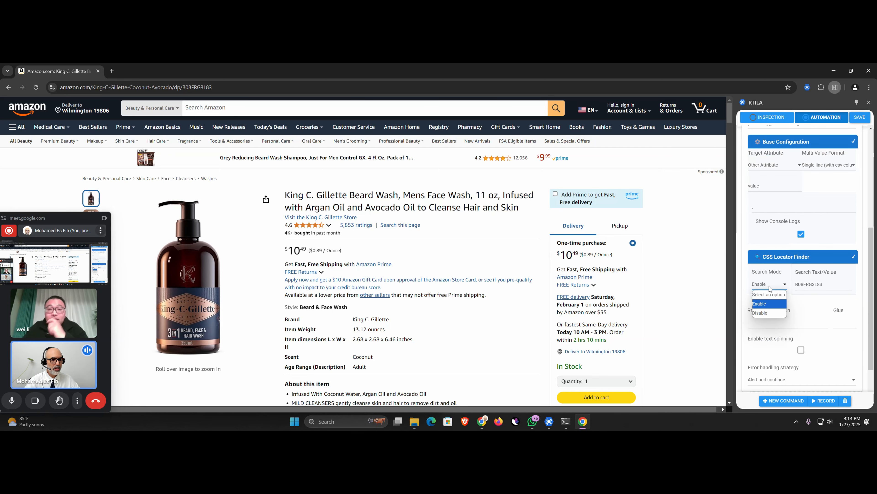
click(767, 312)
double_click(805, 286)
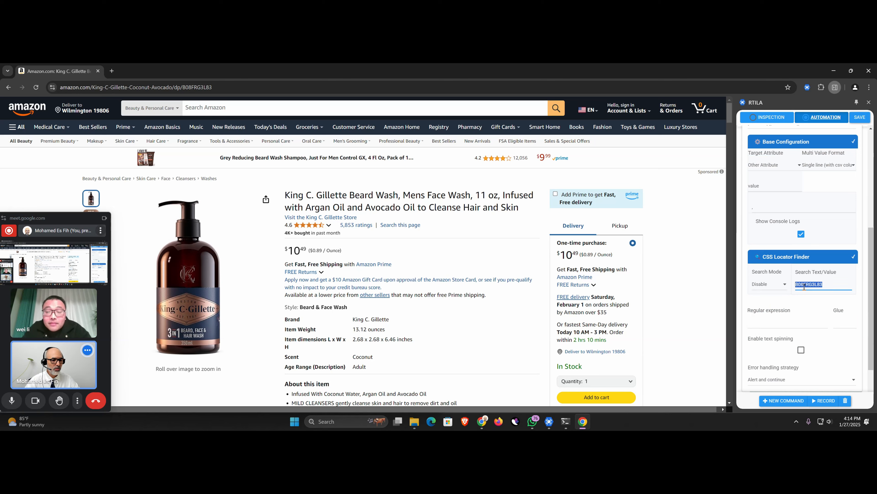
Correct the ASIN command's CSS selector to [id="asin"],[id="snsAsin"], then save the automation and close the inspection browser
scroll(805, 283, up, 4)
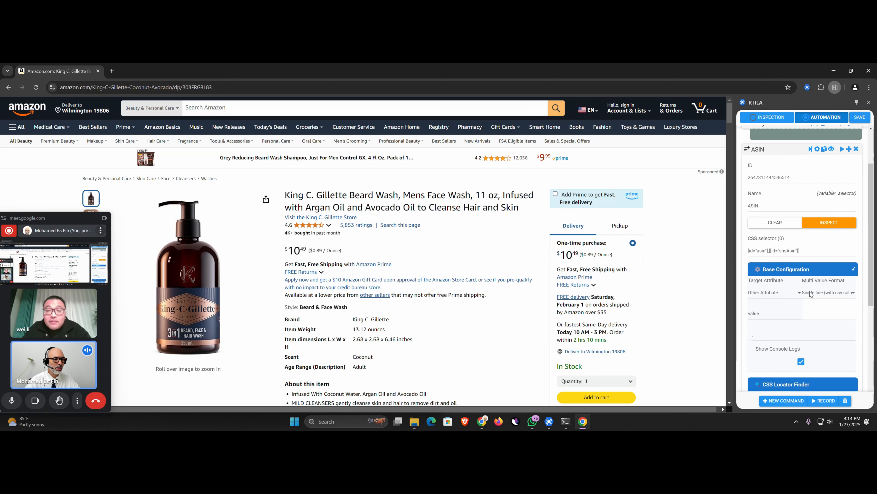
click(769, 251)
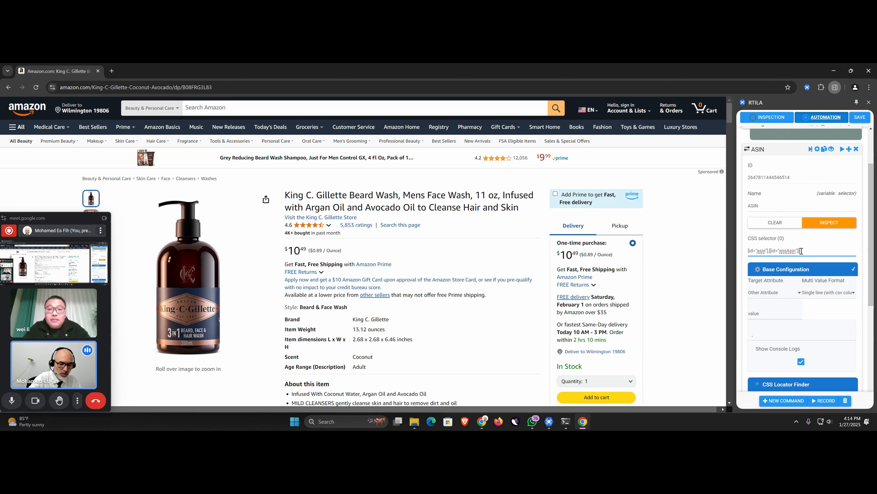
click(771, 250)
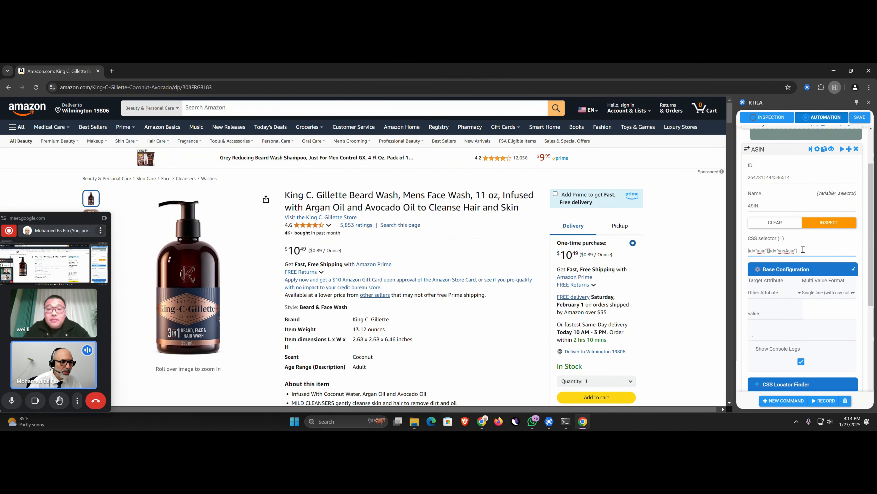
scroll(776, 286, down, 3)
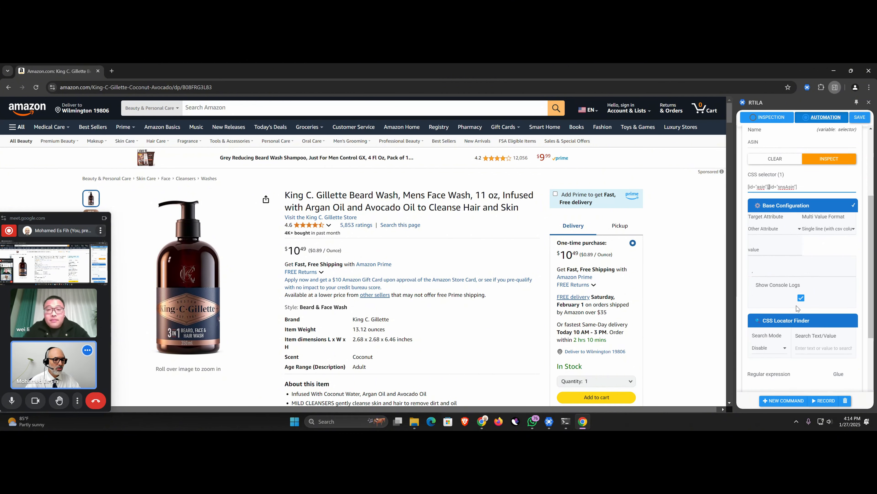
scroll(777, 282, up, 5)
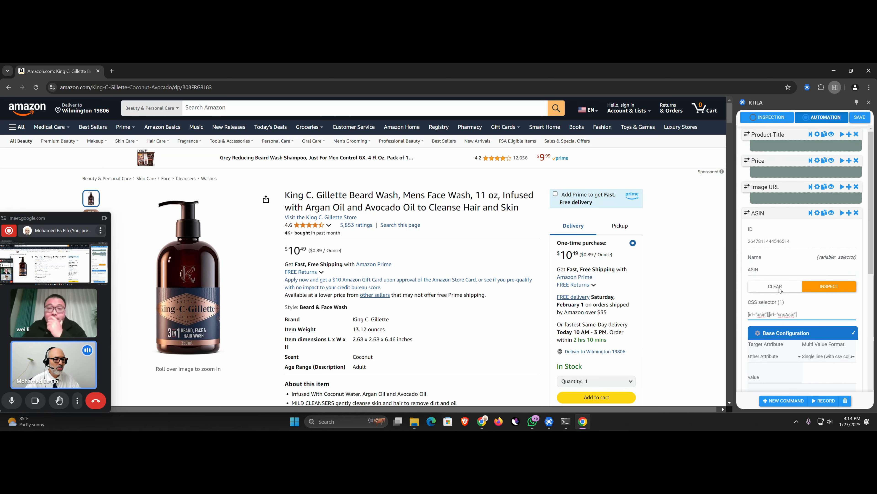
click(799, 314)
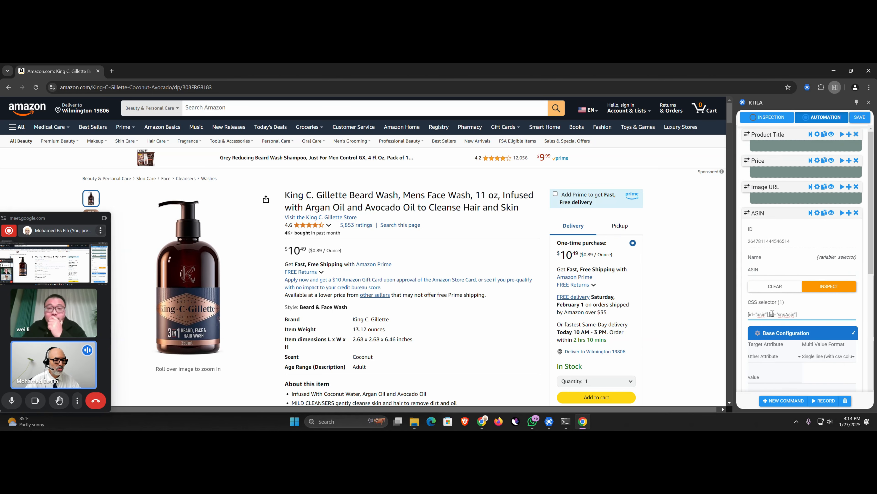
click(761, 217)
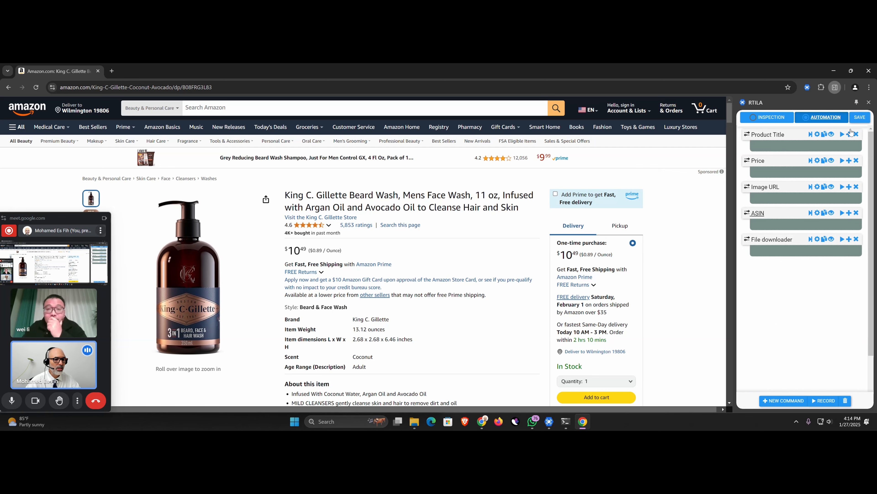
click(859, 118)
click(869, 71)
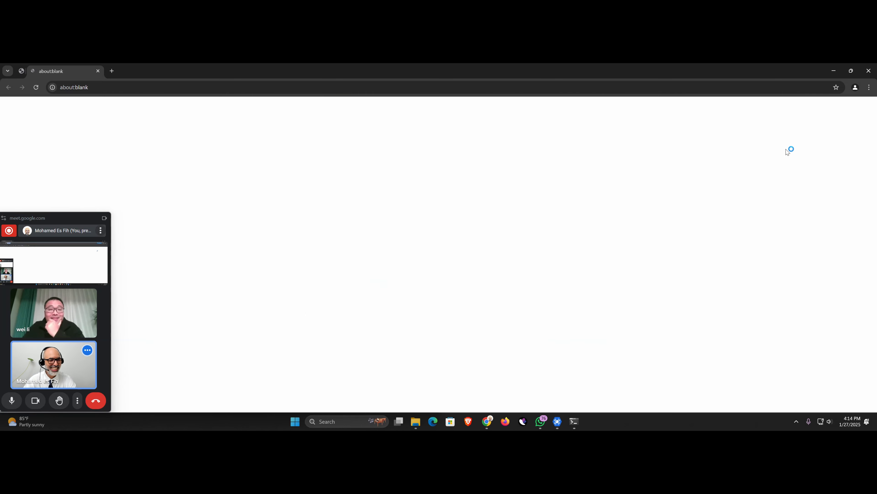
Run the Amazon Download Rename Images project in a half-screen browser window and check the file names in the Amazon-Images folder
key(super+Right)
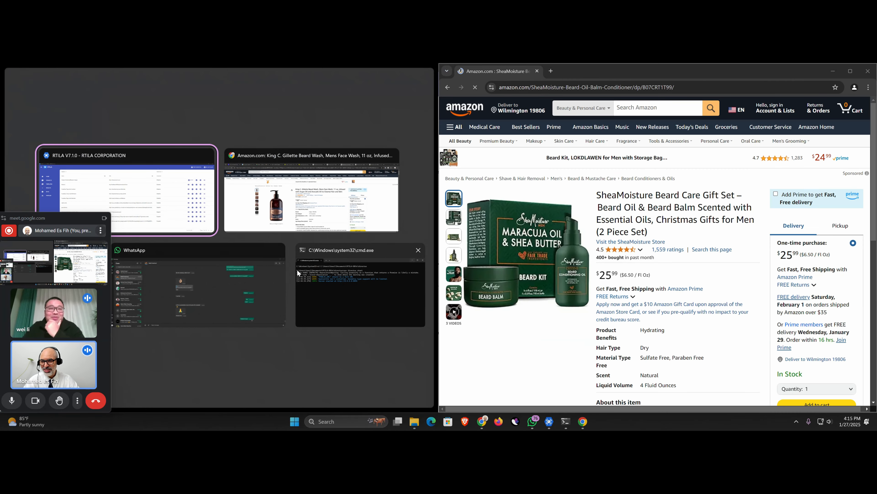
click(414, 427)
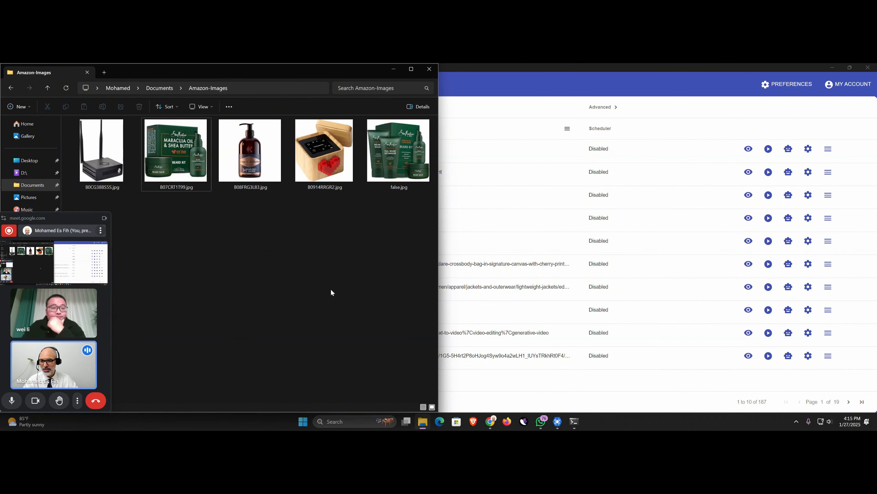
Switch to Chrome and copy the SheaMoisture Beard-Care Kit product address up to the ASIN B078J18MGJ
click(491, 426)
click(430, 387)
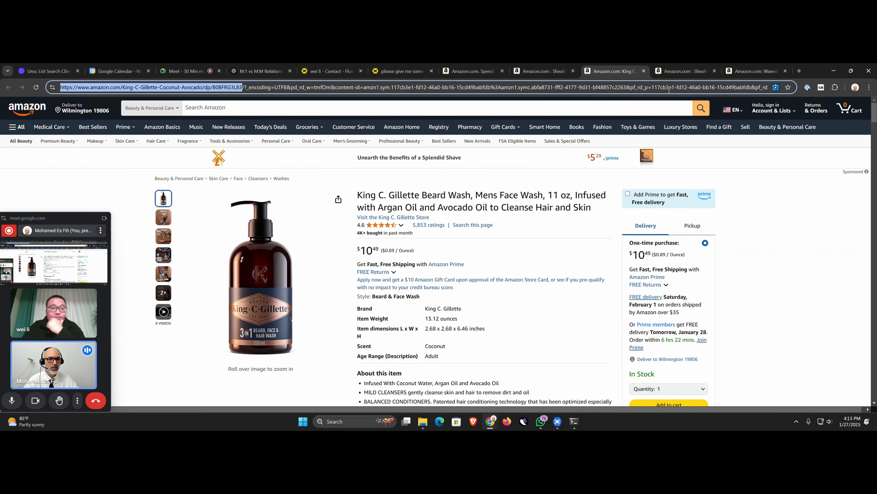
click(674, 72)
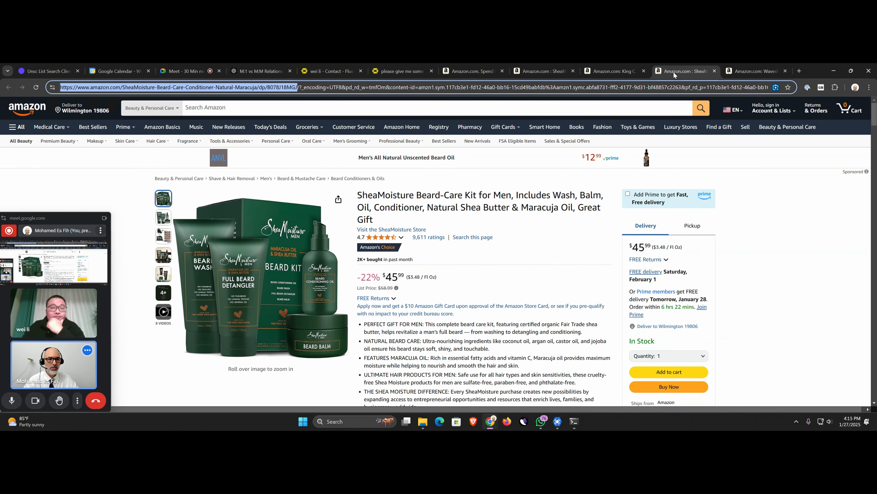
right_click(248, 92)
click(284, 163)
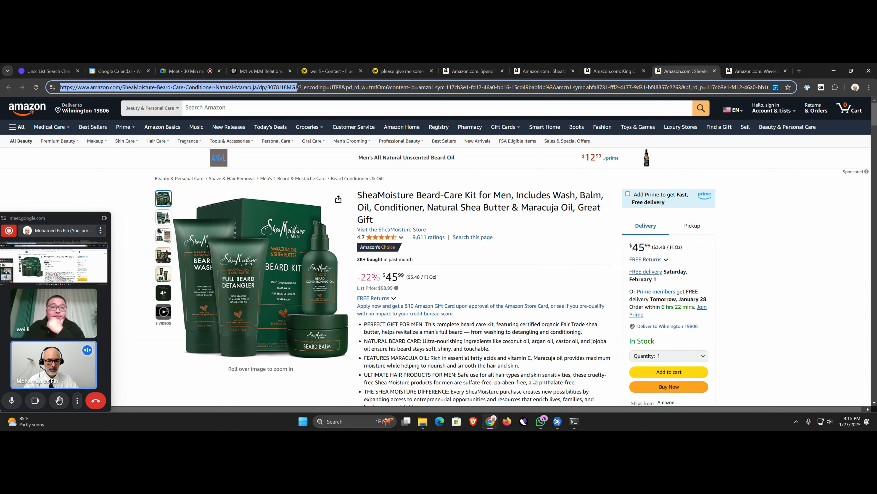
Switch to RTILA, open the Amazon Download Rename Images project for inspection, and load the copied SheaMoisture product address
click(555, 426)
click(748, 151)
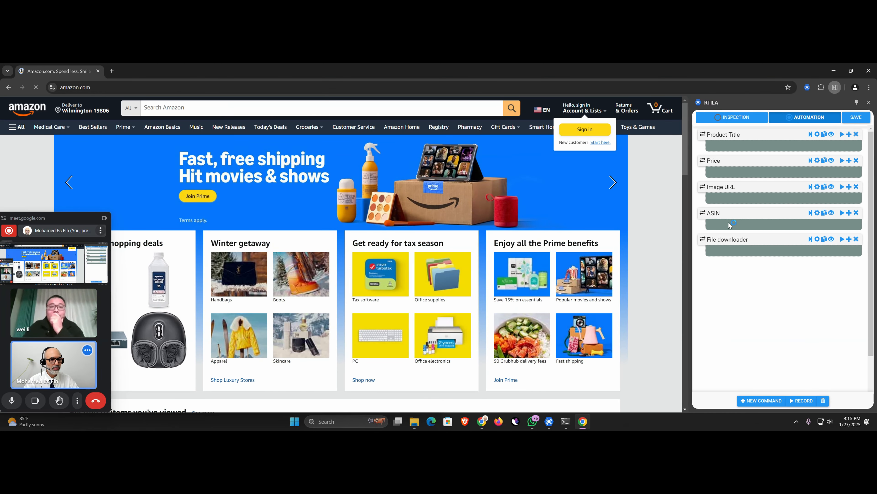
click(540, 87)
key(ctrl+v)
key(Return)
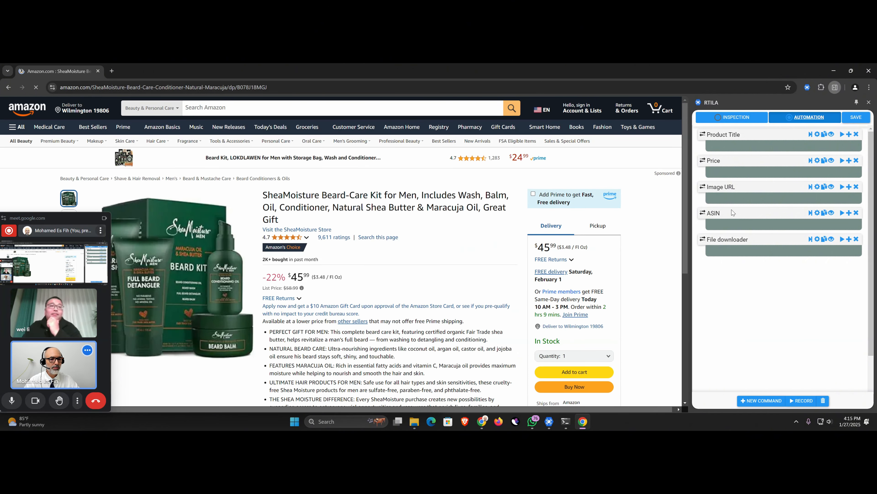
Set the ASIN command's CSS Locator Finder search mode to Enable
click(717, 217)
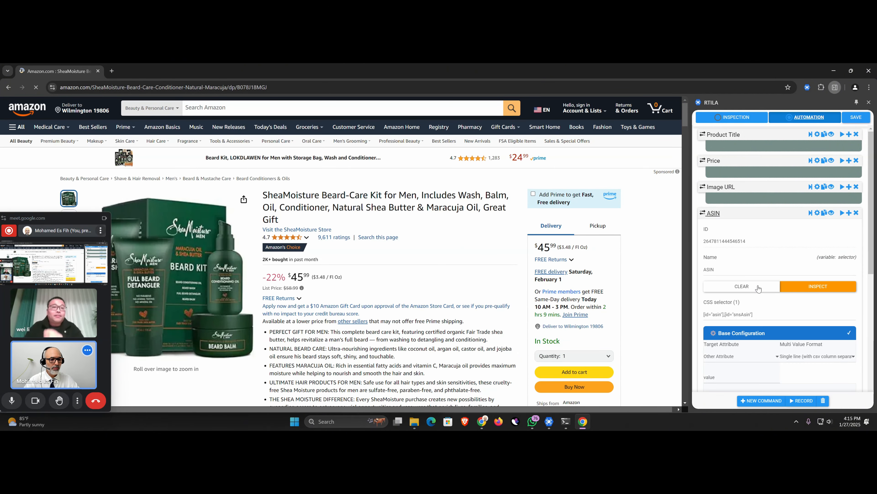
scroll(722, 287, down, 5)
click(722, 287)
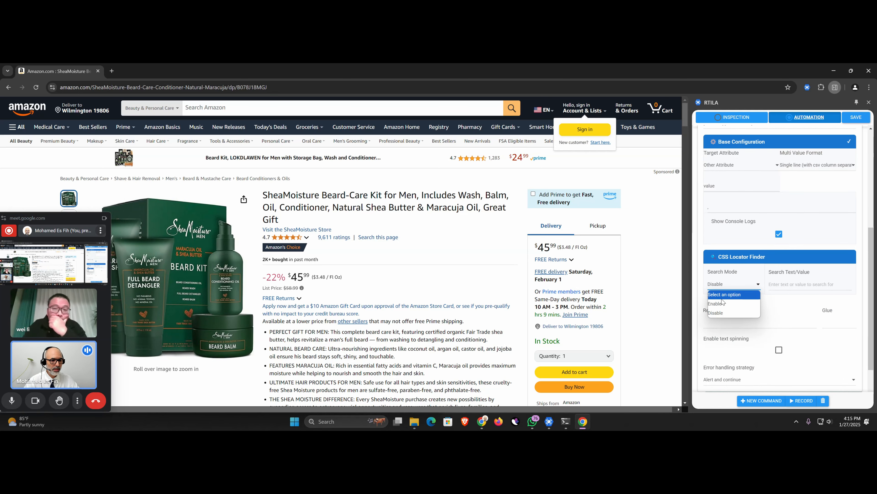
click(722, 302)
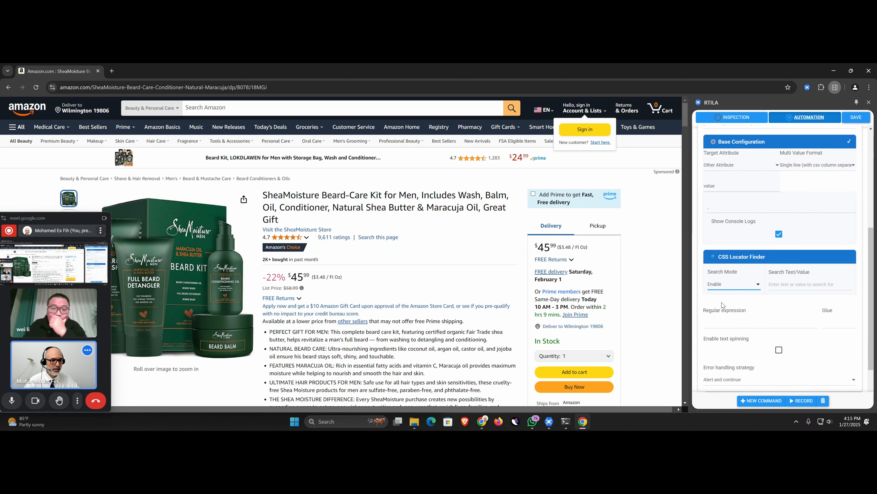
Open the browser's developer console for the SheaMoisture product page
right_click(657, 177)
click(688, 307)
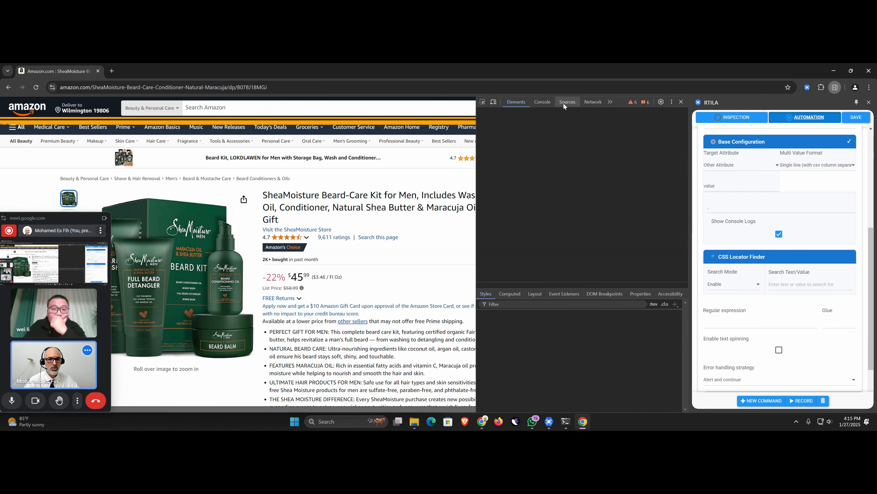
click(562, 103)
click(545, 103)
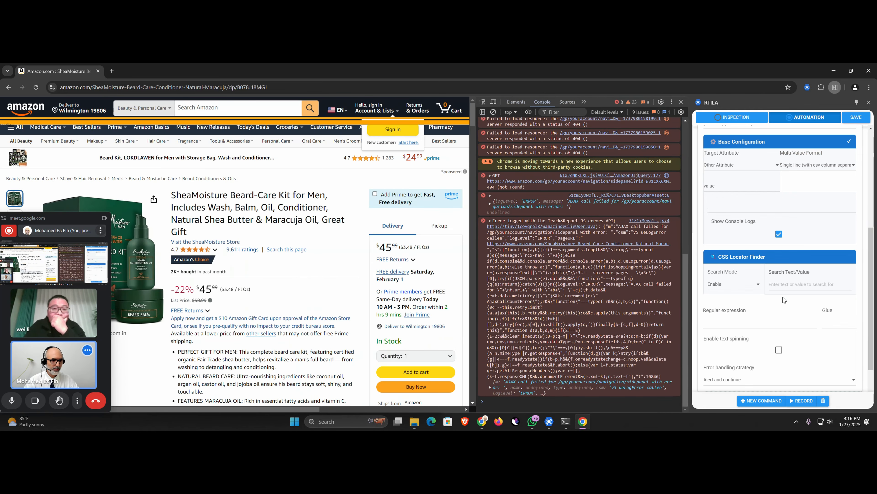
Enter B078J18MGJ as the CSS Locator Finder's search text, keeping only the ASIN from the copied address
click(787, 286)
key(ctrl+v)
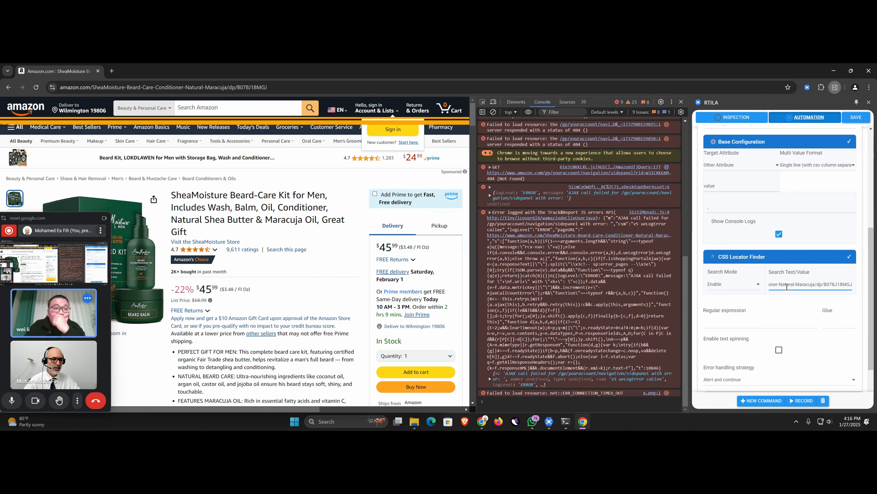
drag(826, 284, 696, 277)
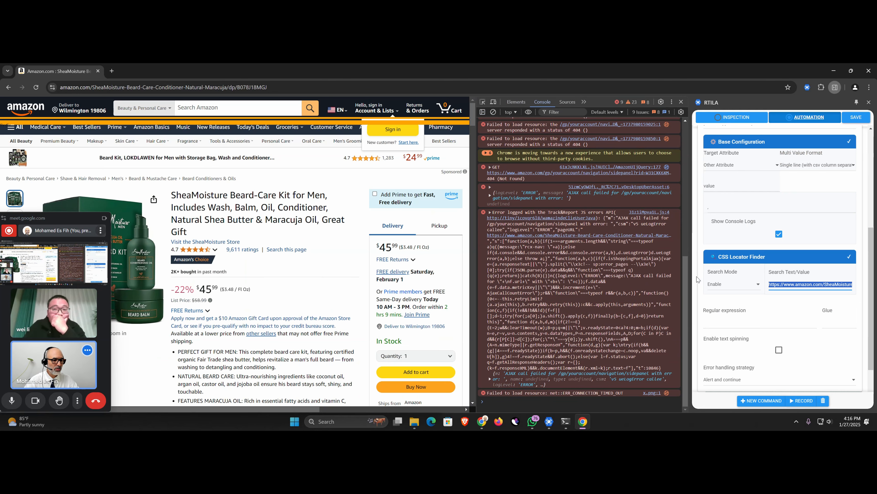
key(BackSpace)
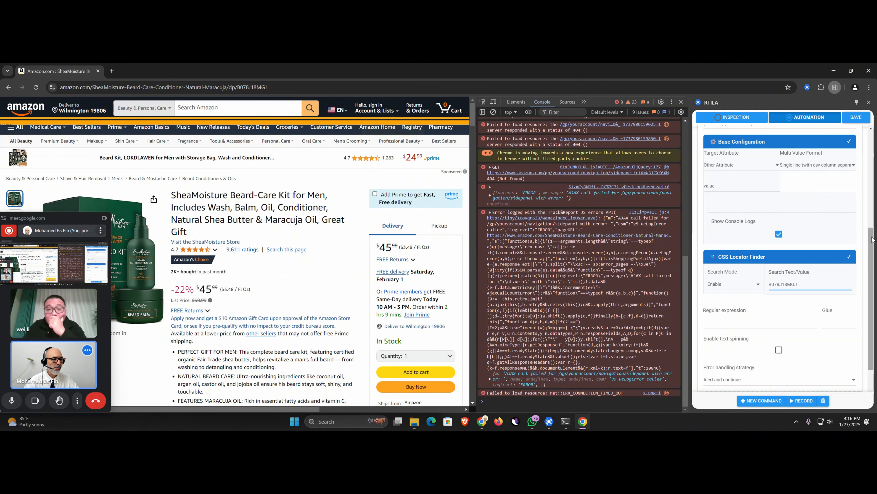
Run the ASIN command's CSS Locator Finder search on the SheaMoisture page and review the unique exact matches in the console
drag(870, 237, 860, 179)
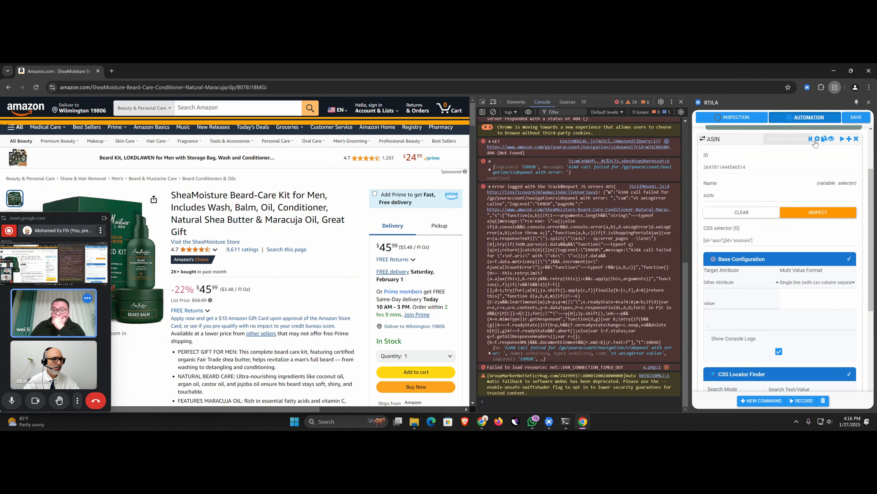
click(806, 212)
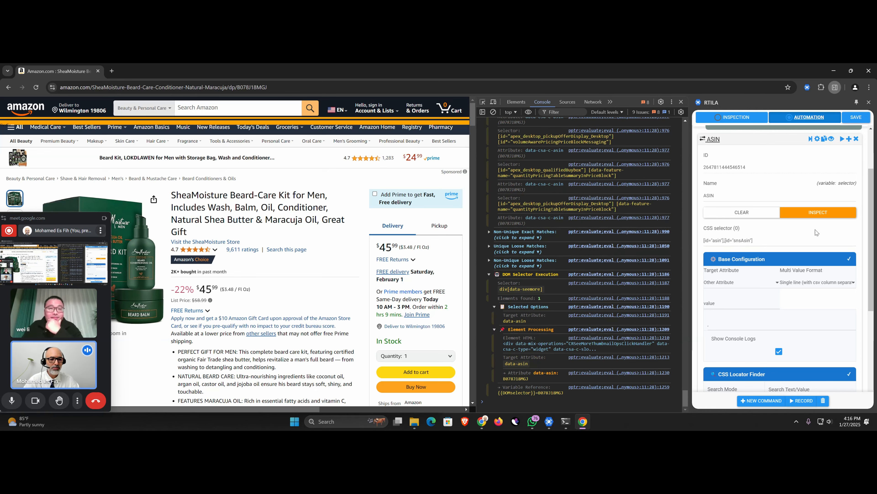
drag(683, 394, 677, 115)
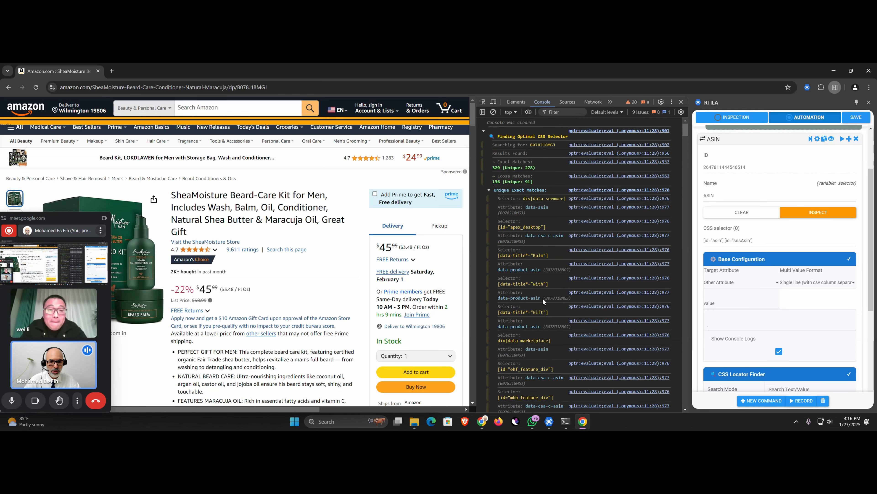
scroll(543, 298, down, 2)
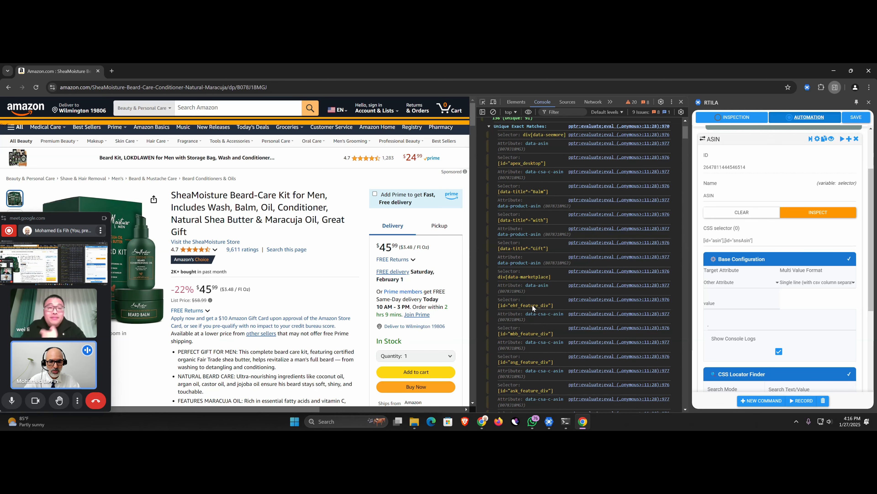
scroll(532, 305, down, 2)
scroll(532, 305, down, 5)
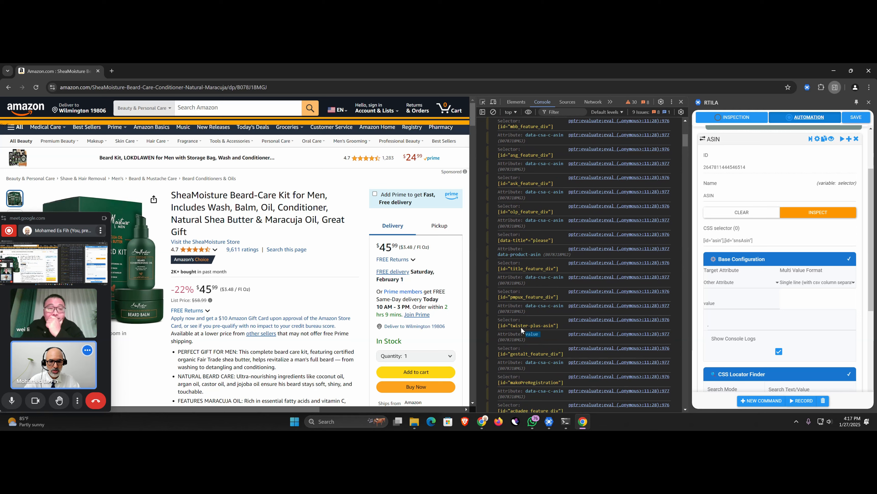
Copy the selector [id="twister-plus-asin"] from the unique exact matches in the console
scroll(521, 327, down, 2)
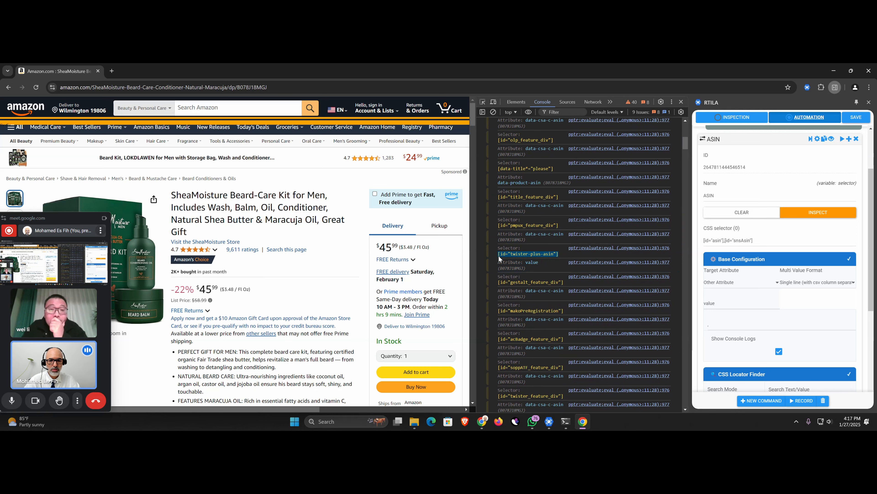
right_click(506, 254)
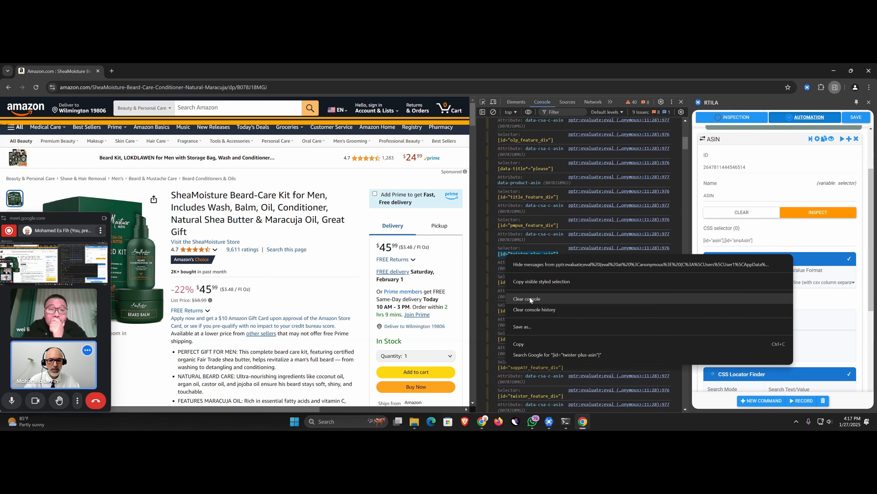
click(521, 343)
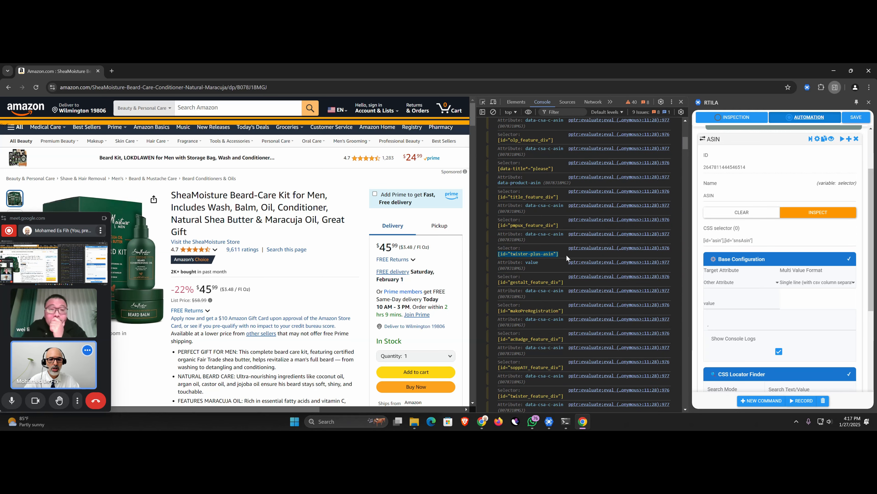
click(560, 251)
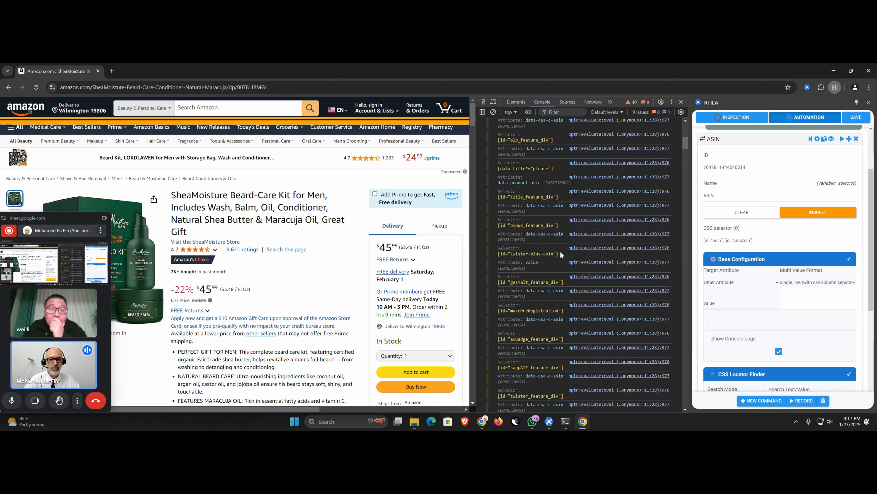
Append a comma after [id='snsAsin'] in the ASIN command's CSS selector to add another alternative selector
click(726, 240)
text(,[)
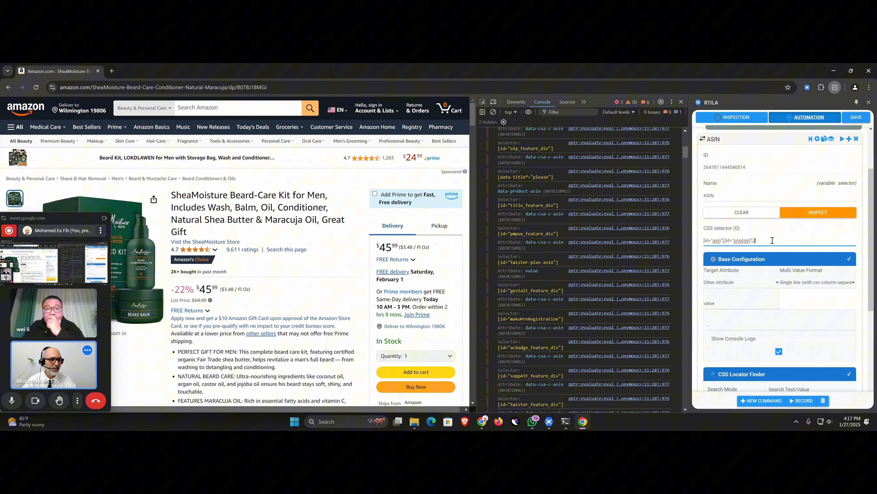
Append [id="twister-plus-asin"] to the ASIN command's CSS selector, then save the automation and close its browser
key(ctrl+v)
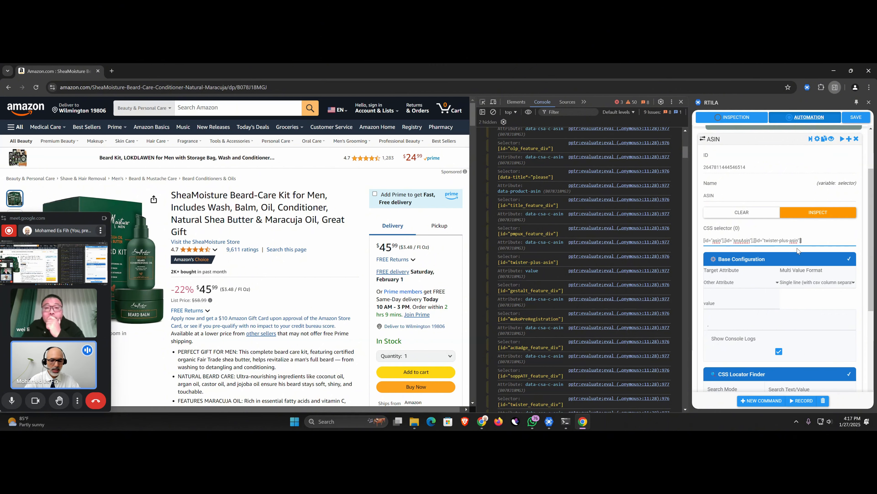
key(ctrl+z)
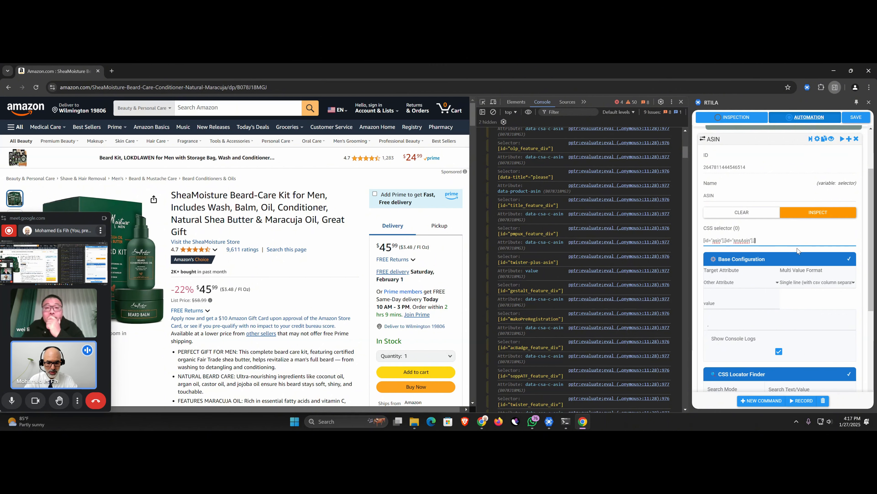
key(ctrl+v)
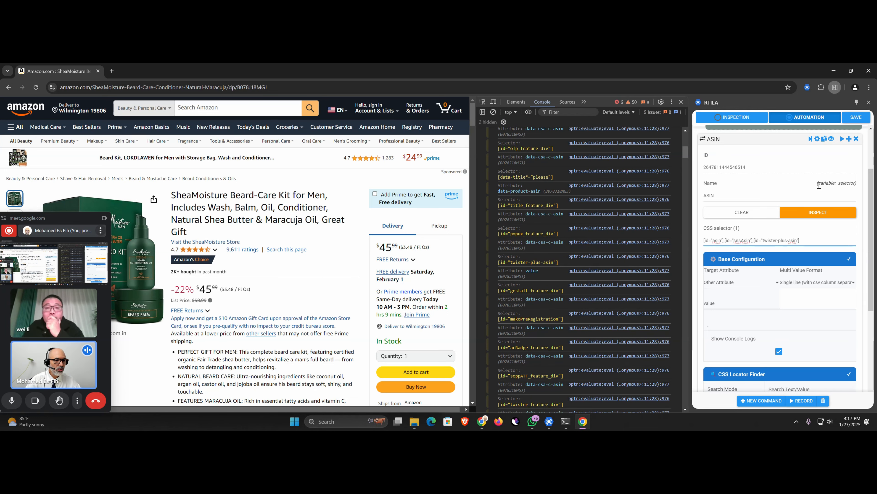
click(856, 116)
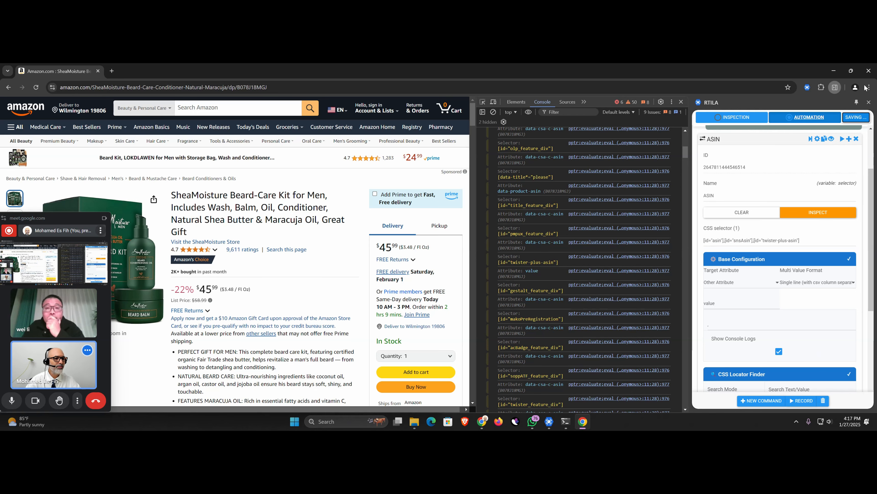
click(869, 71)
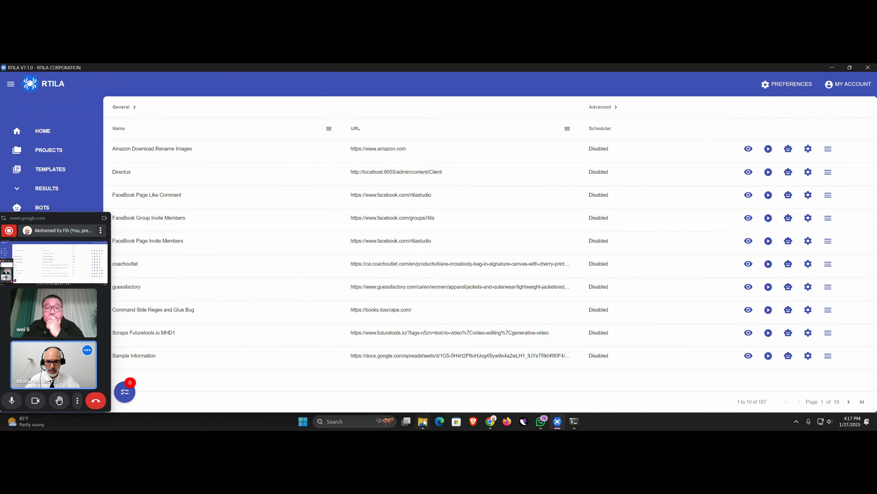
Delete all downloaded images from the Amazon-Images folder in File Explorer
click(422, 421)
drag(424, 247, 115, 150)
key(Delete)
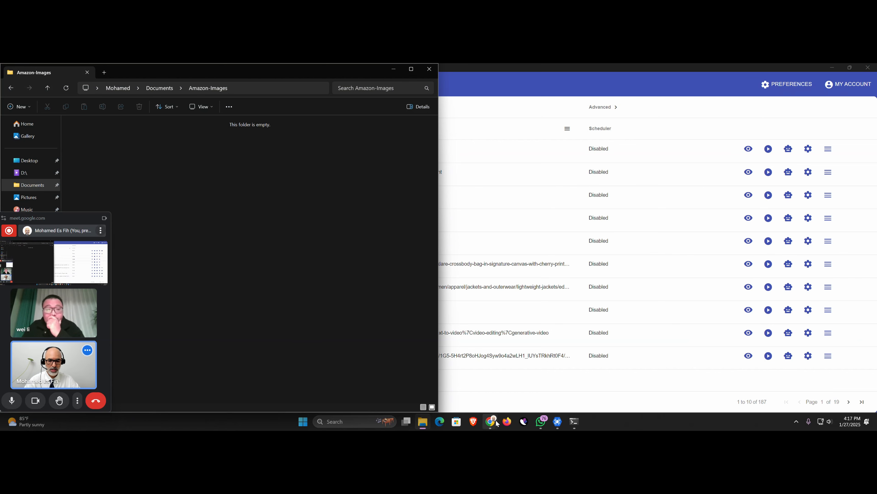
Open the automation of the Amazon Download Rename Images project and remove [id="asin"] from the ASIN command's CSS selector
click(787, 151)
click(794, 151)
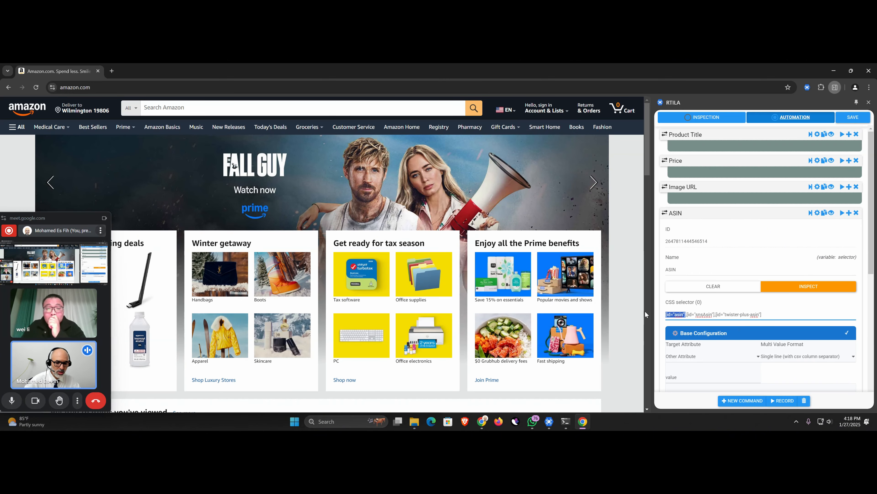
key(Delete)
key(Delete)
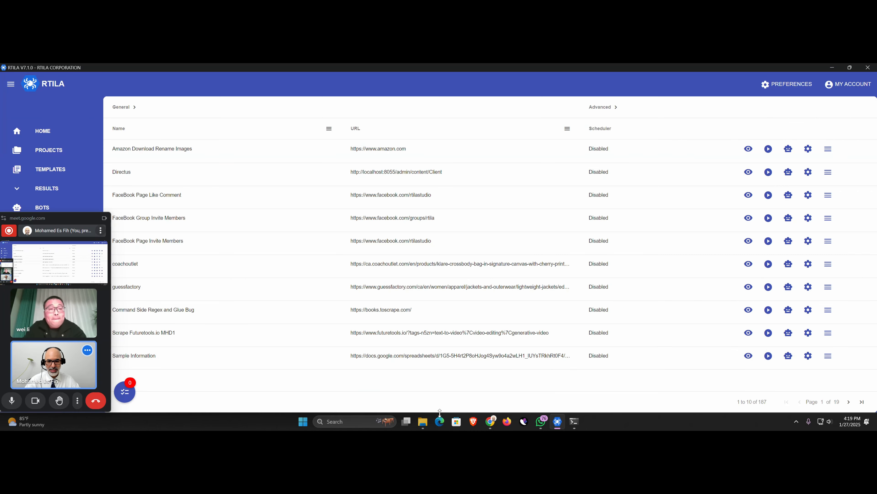
Delete the leftover image from the Amazon-Images folder and run the Amazon Download Rename Images project
click(423, 420)
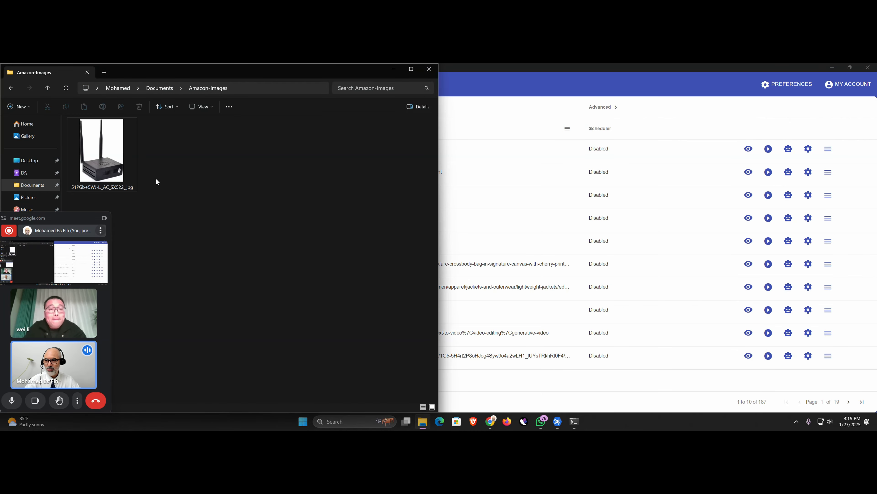
click(104, 166)
key(Delete)
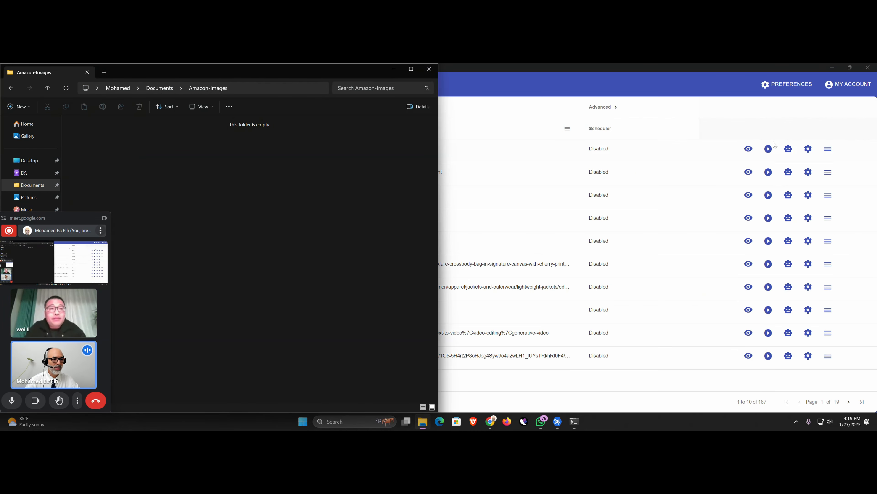
click(768, 149)
click(793, 150)
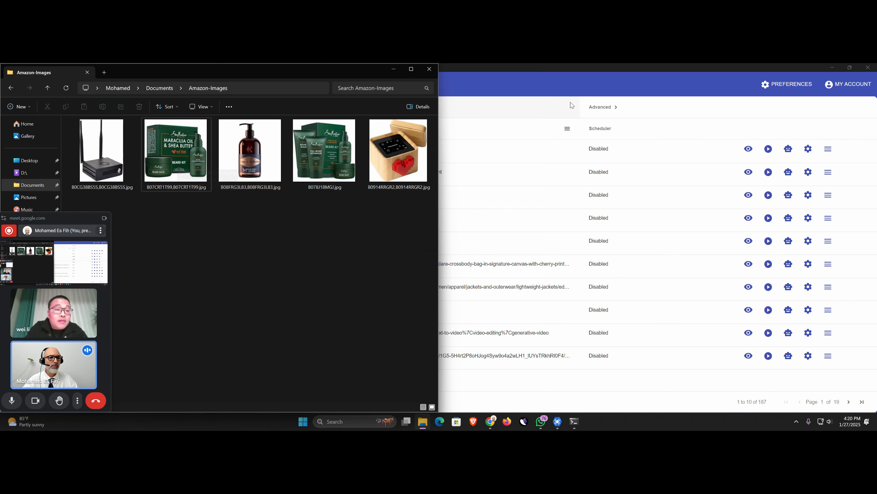
Open the Amazon Download Rename Images project in its browser and load amazon.com/SheaMoisture-Beard-Care-Conditioner-Natural-Maracuja/dp/B078J18MGJ
click(749, 149)
click(749, 151)
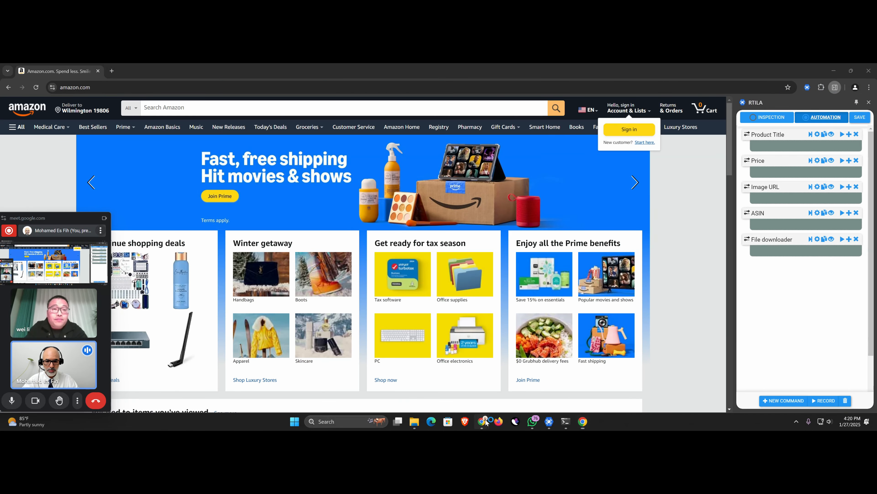
mouse_move(486, 423)
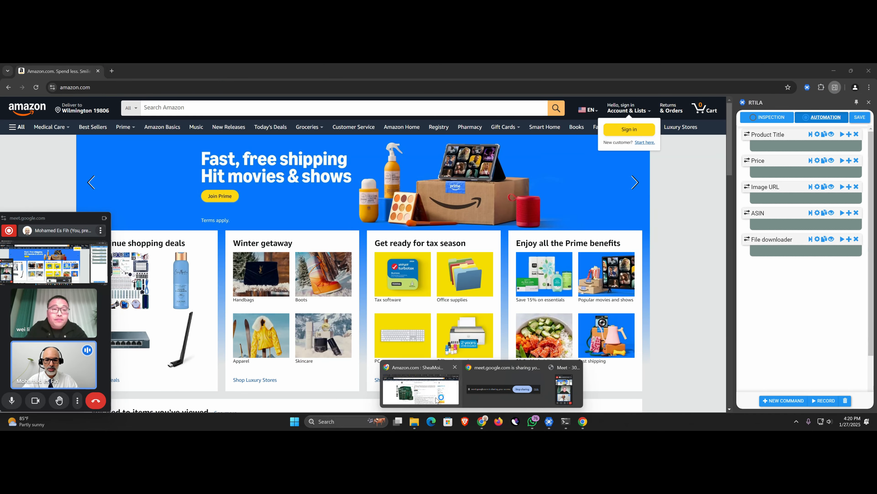
click(518, 383)
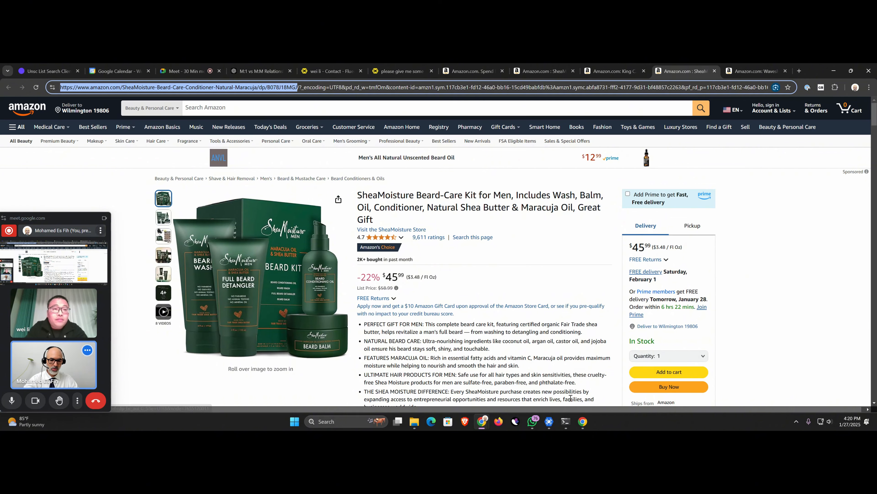
click(582, 422)
click(303, 90)
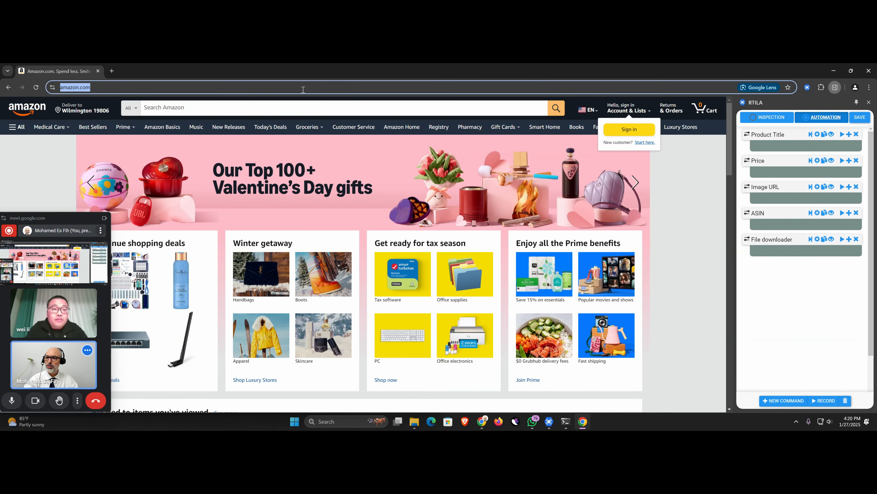
text(amazon.com/SheaMoisture-Beard-Care-Conditioner-Natural-Maracuja/dp/B078J18MGJ)
key(Return)
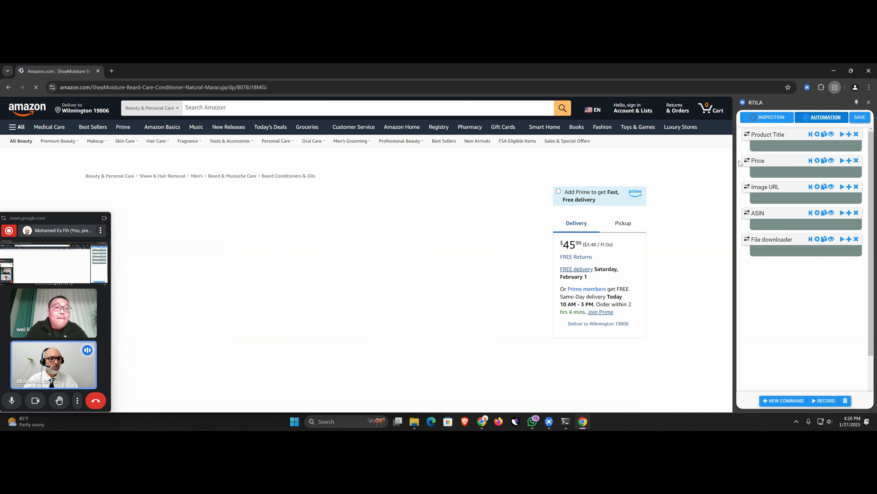
Clone the Image URL command and place the copy between ASIN and File downloader
click(769, 187)
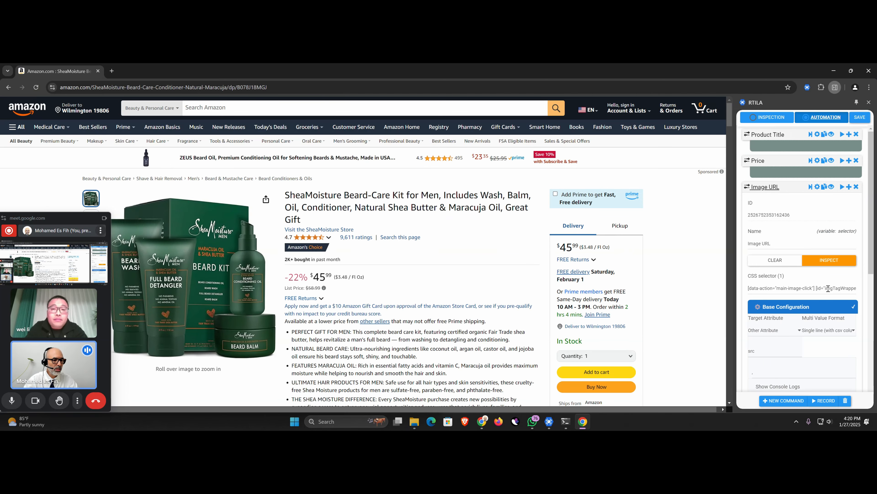
click(766, 187)
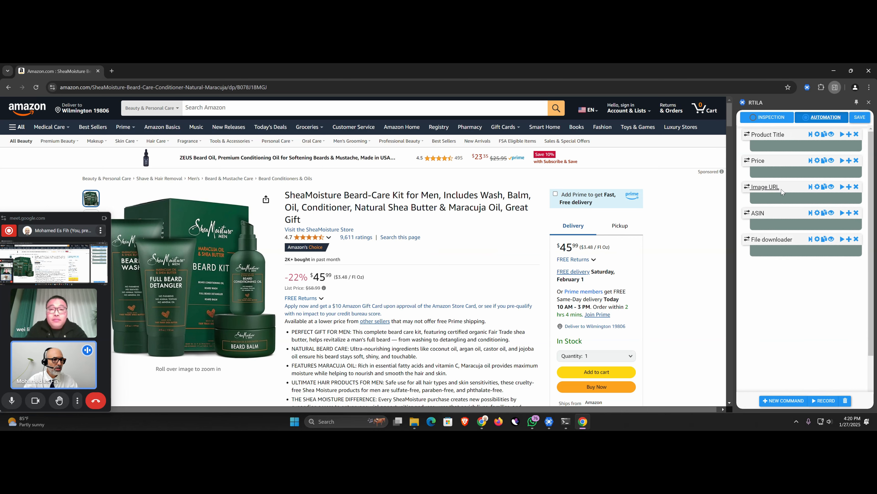
click(824, 187)
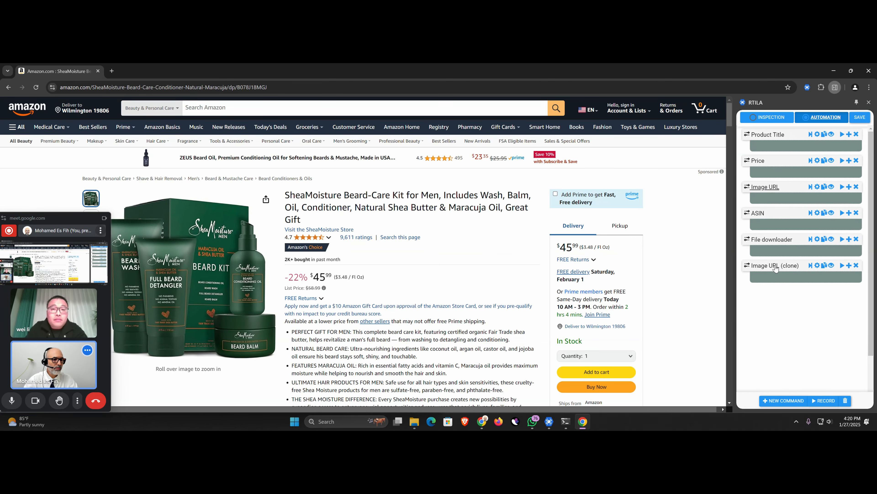
drag(776, 267, 775, 241)
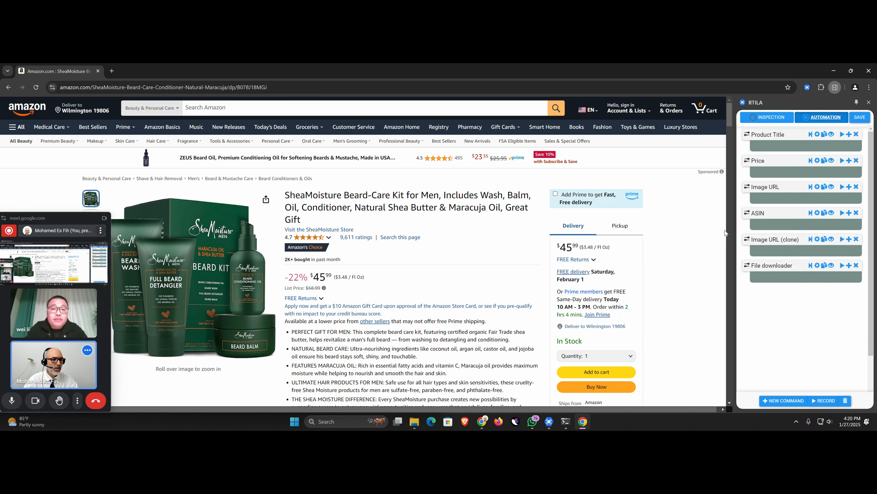
Show the developer tools console for the product page and move the floating meeting window away from the product image
right_click(692, 233)
click(728, 356)
click(586, 101)
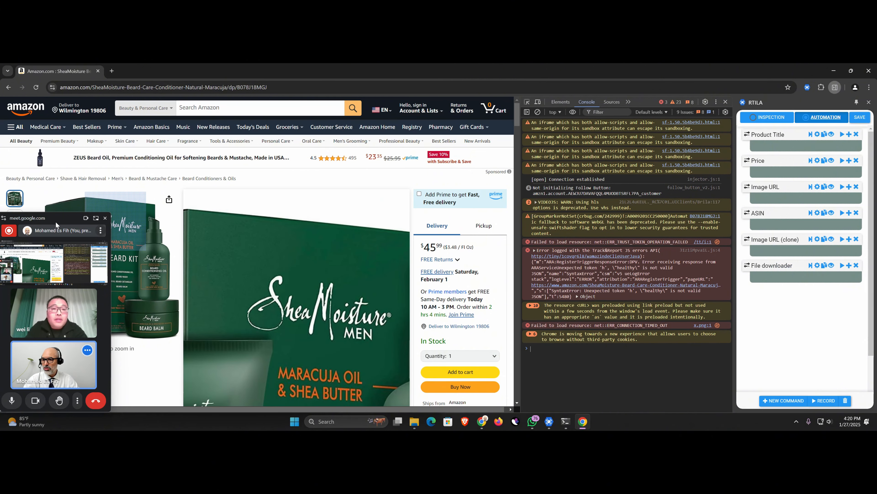
click(52, 218)
drag(52, 219, 13, 249)
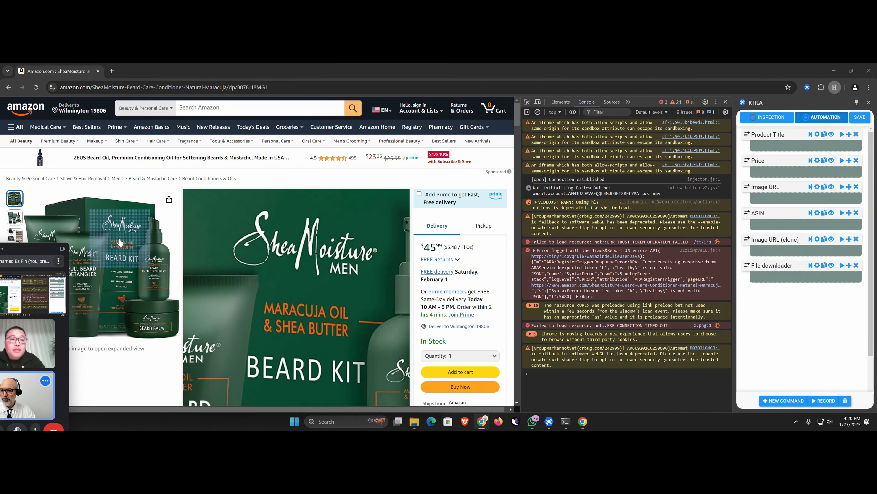
Examine the main product image in the expanded viewer and at full size in a new tab, closing both
click(135, 253)
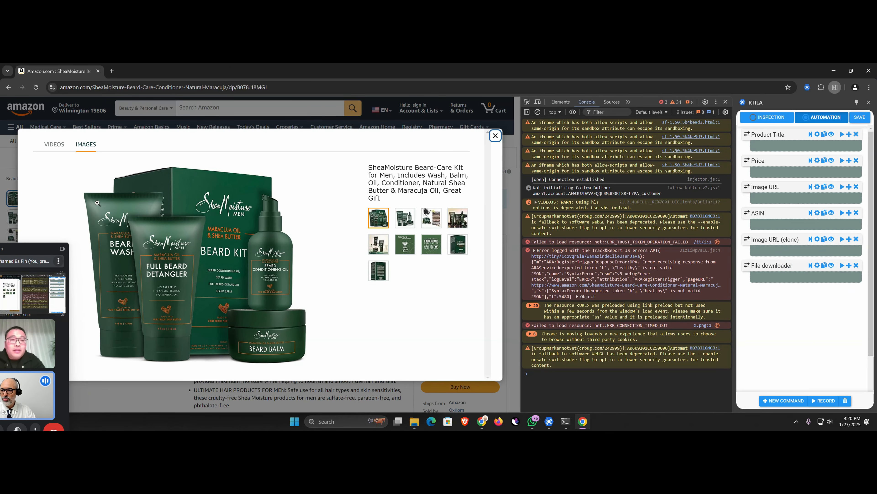
click(193, 222)
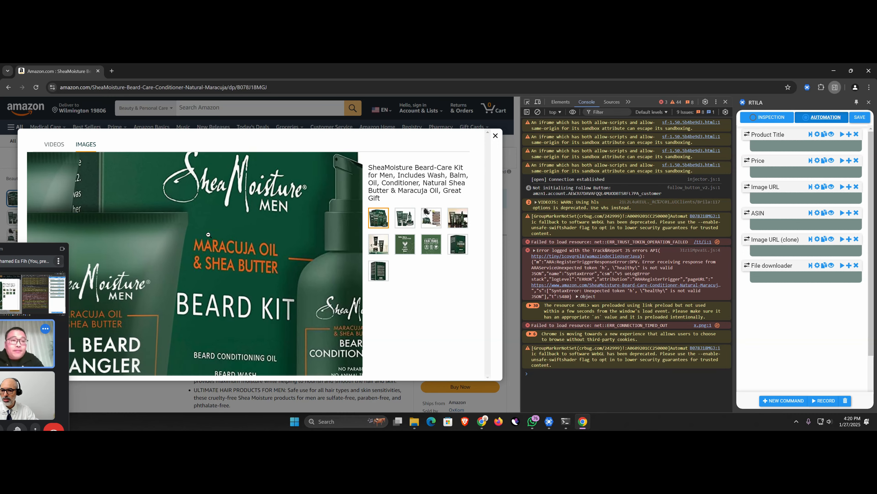
click(208, 234)
right_click(229, 241)
click(276, 250)
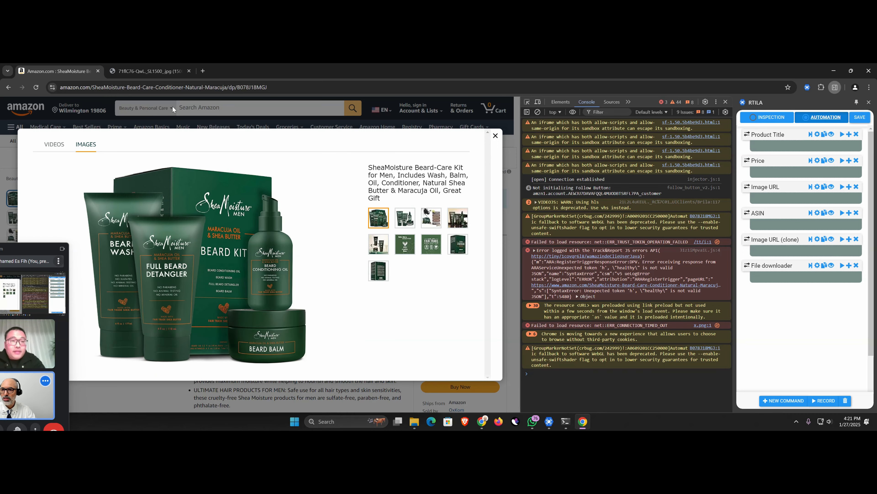
click(149, 70)
click(278, 206)
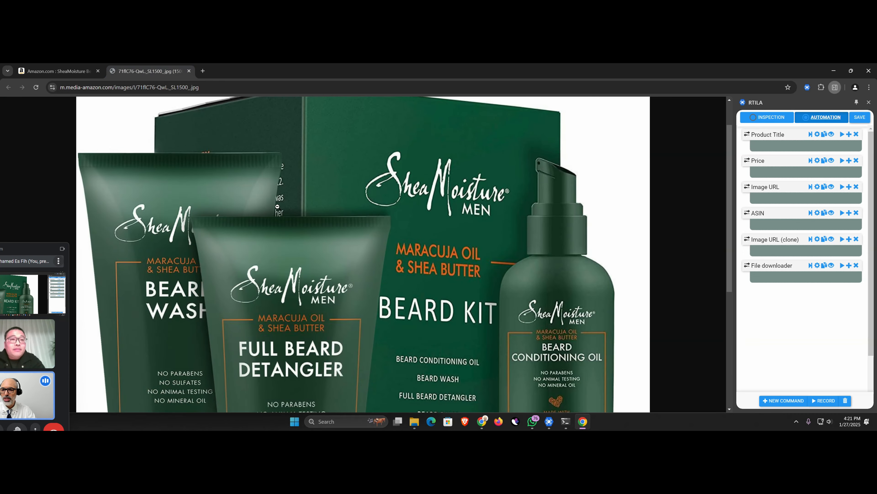
click(277, 206)
click(189, 71)
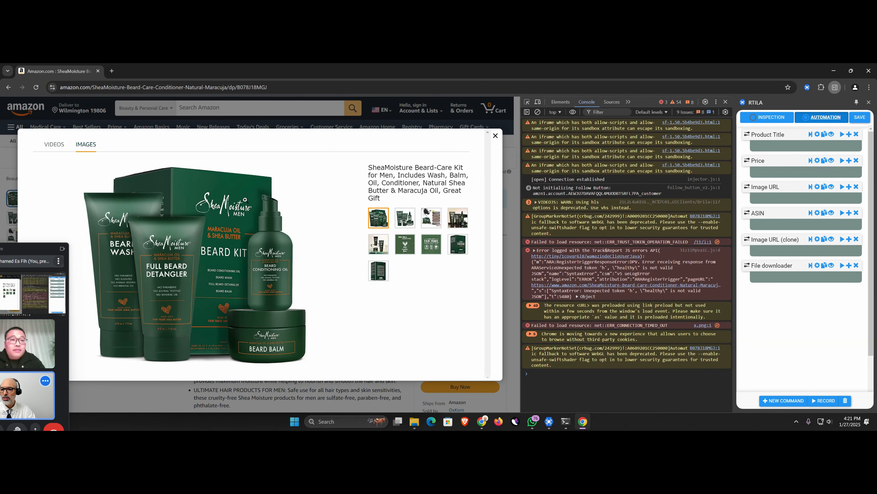
click(495, 135)
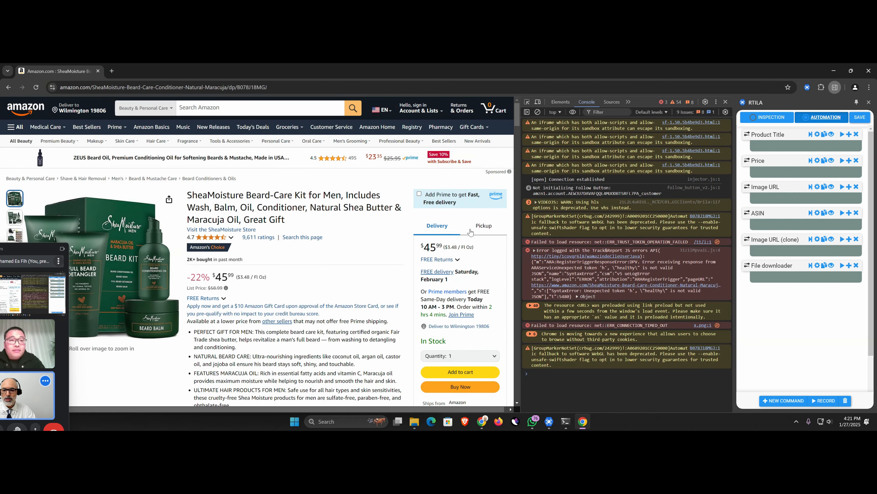
Check the CSS selector of the cloned Image URL command
click(775, 239)
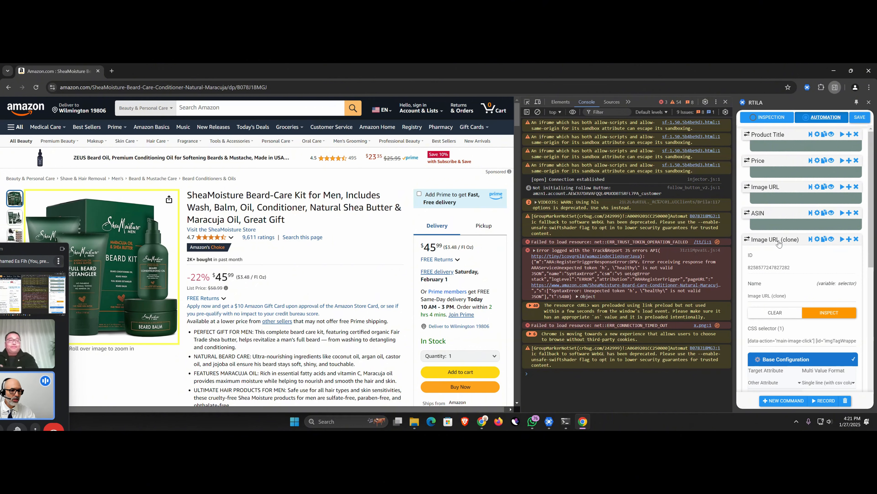
triple_click(781, 340)
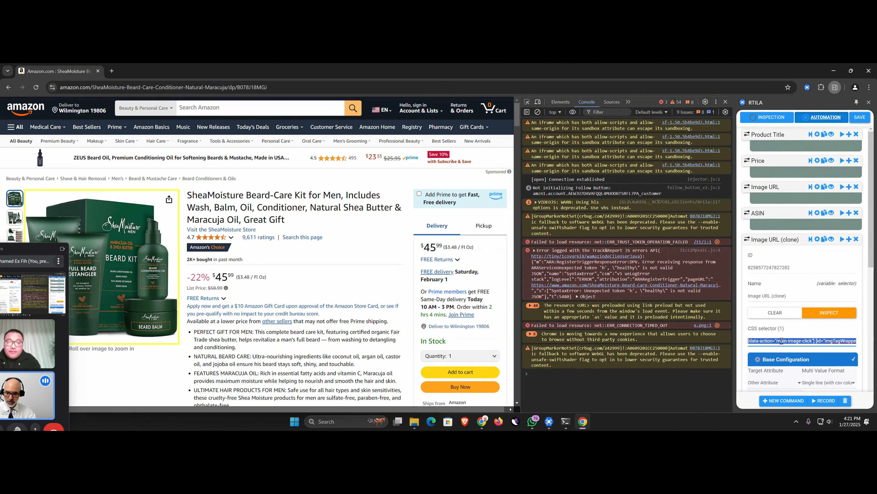
click(785, 242)
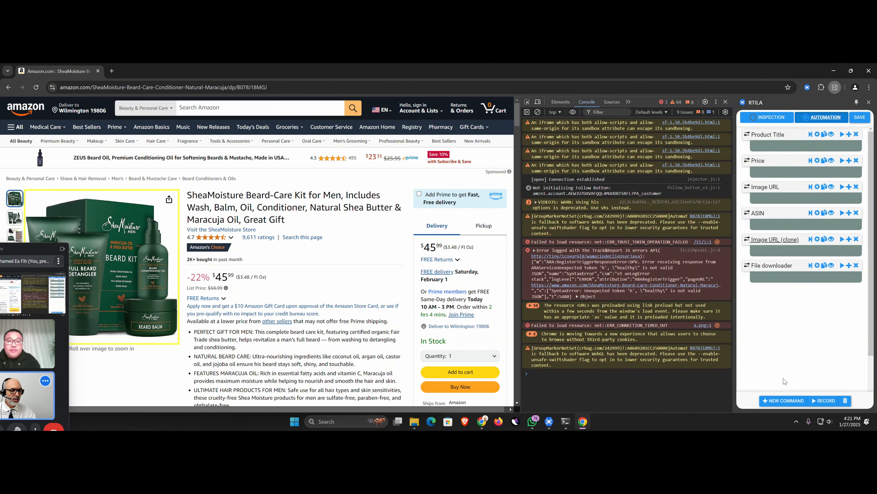
Search the official commands for "cli" and add a Click on an element command to the automation
click(782, 401)
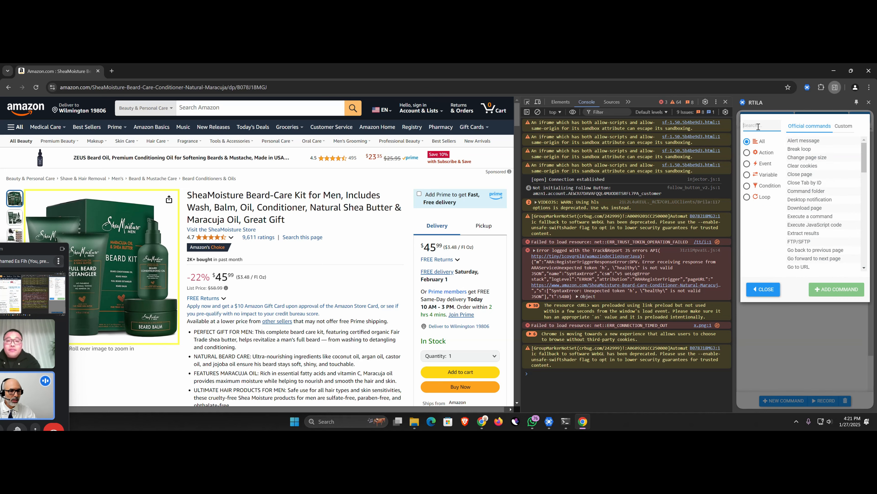
text(cli)
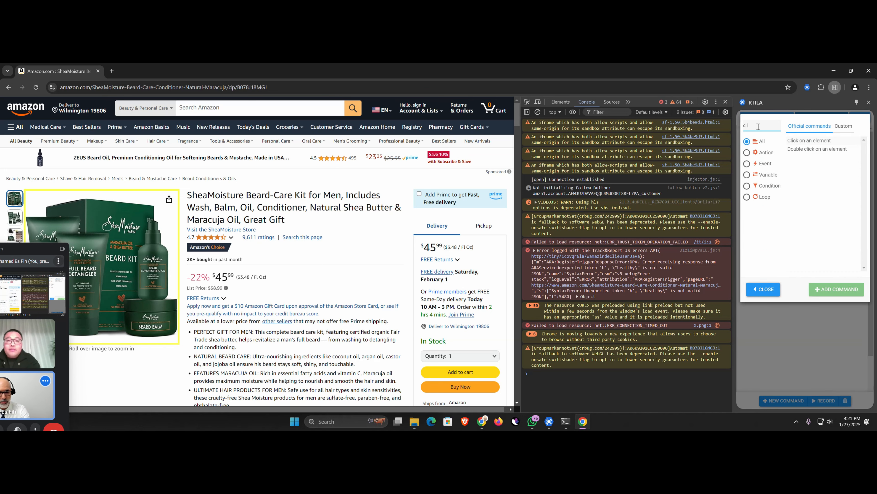
click(800, 140)
click(837, 289)
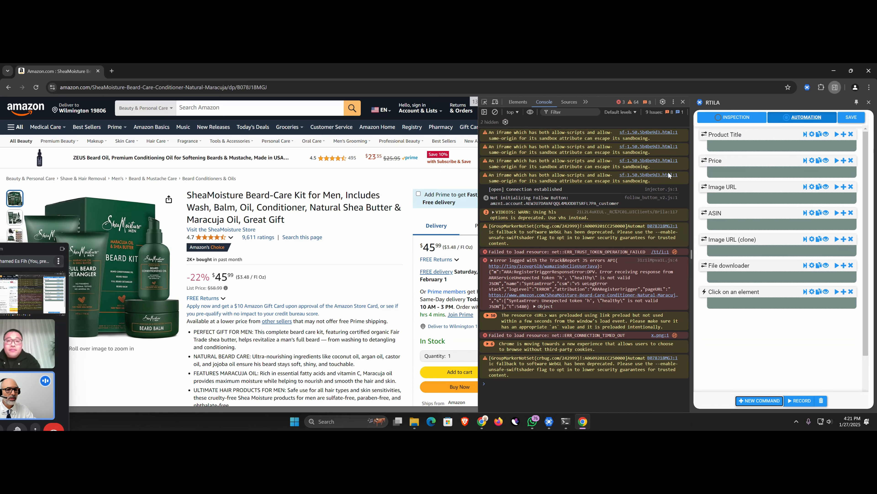
Move the Click on an element command directly below ASIN and rename it Click on Main Image
drag(476, 179, 494, 180)
mouse_move(732, 287)
mouse_down()
mouse_move(730, 240)
mouse_move(754, 269)
mouse_up()
text(Main Image)
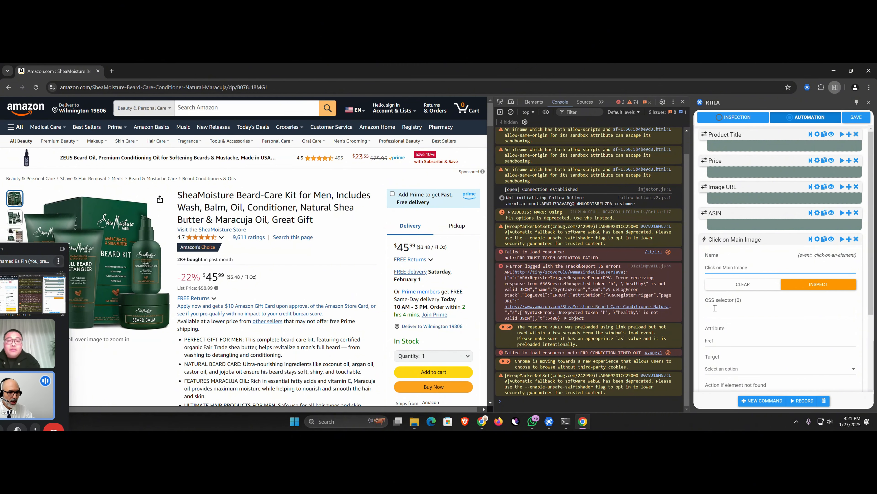
Set the Click on Main Image command's CSS selector to [data-action="main-image-click"] [id="imgTagWrapperId"] img, test-run the command and save
click(715, 308)
text([data-action="main-image-click"] [id="imgTagWrapperId"] img)
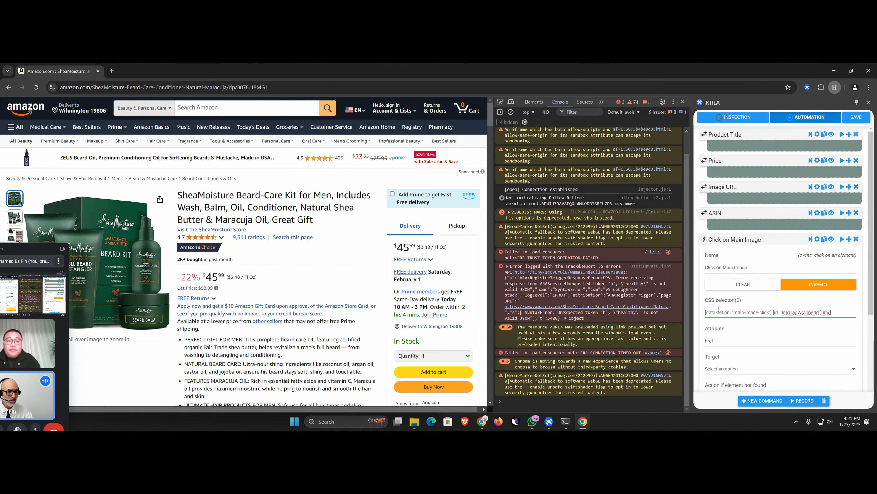
click(811, 240)
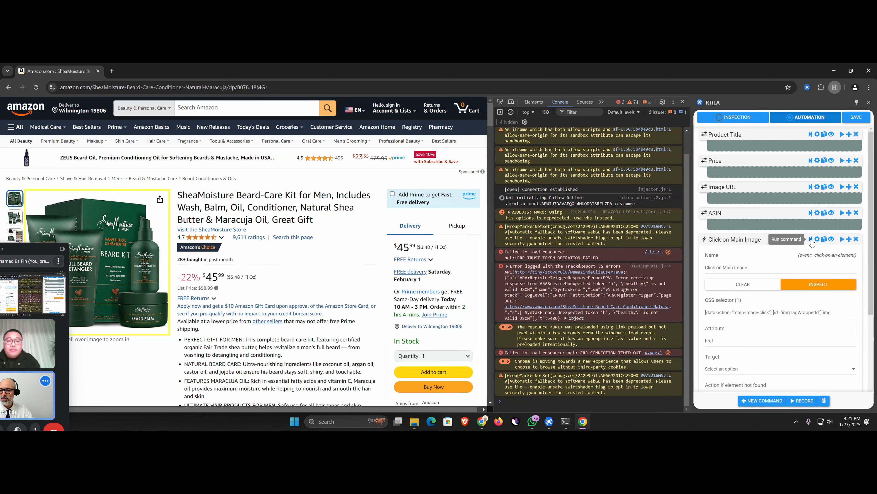
click(811, 239)
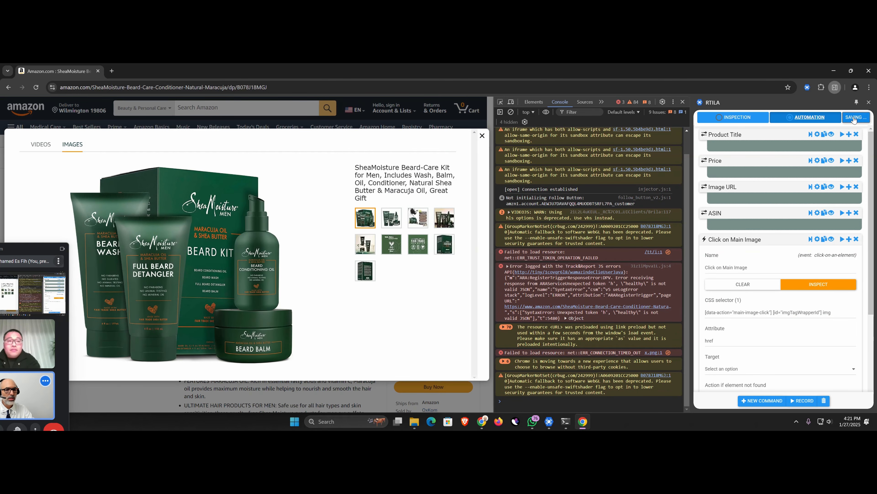
click(782, 242)
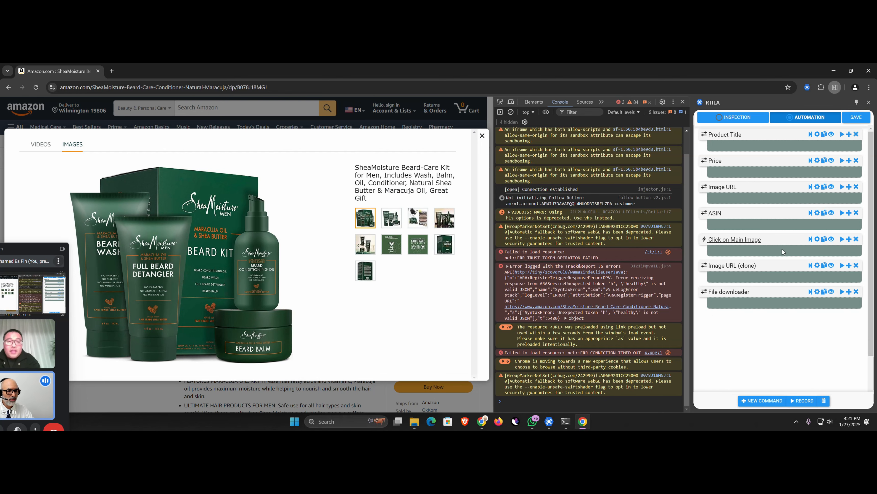
Add a Wait time command under Click on Main Image with a minimum wait time of 3, and save the automation
click(850, 239)
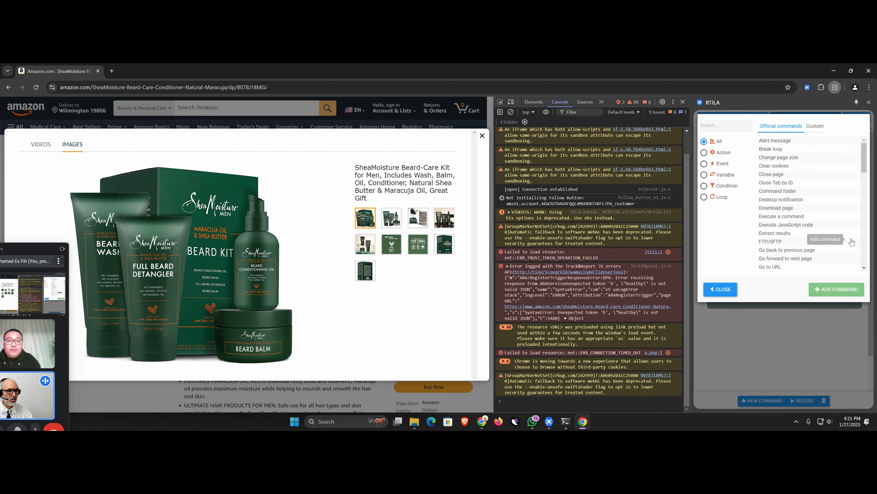
click(742, 129)
text(wait)
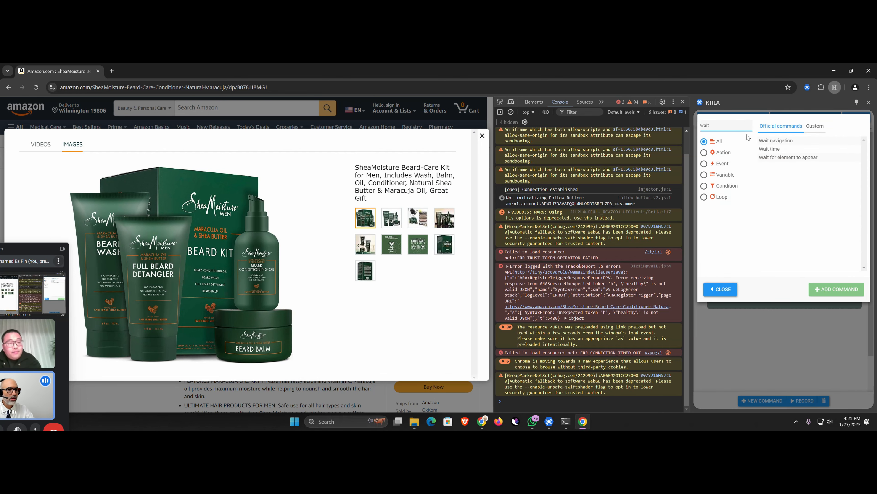
click(770, 149)
click(836, 289)
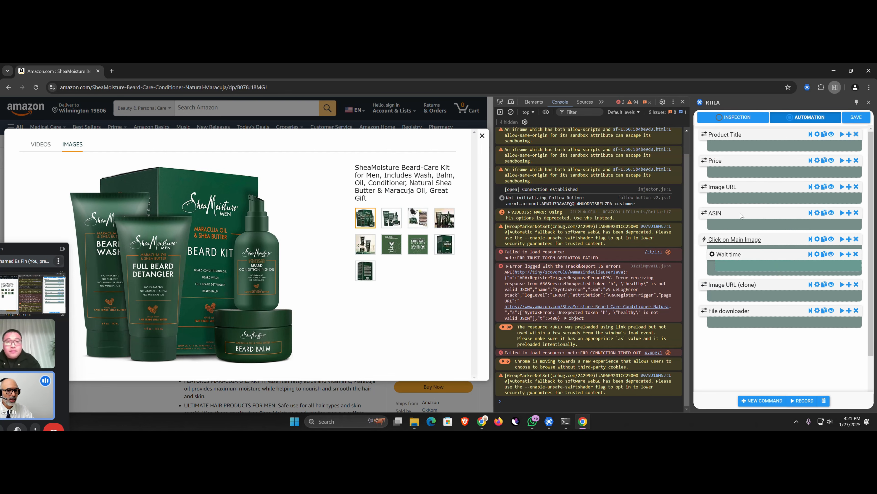
click(729, 257)
double_click(729, 313)
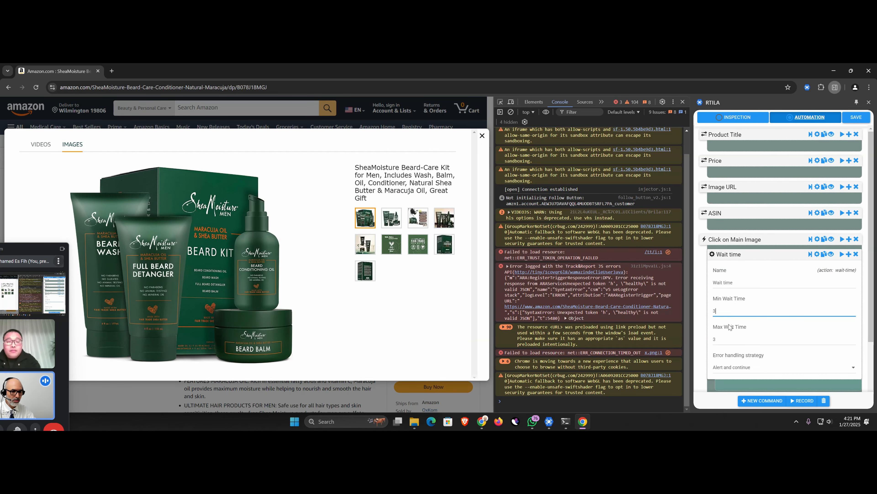
click(738, 257)
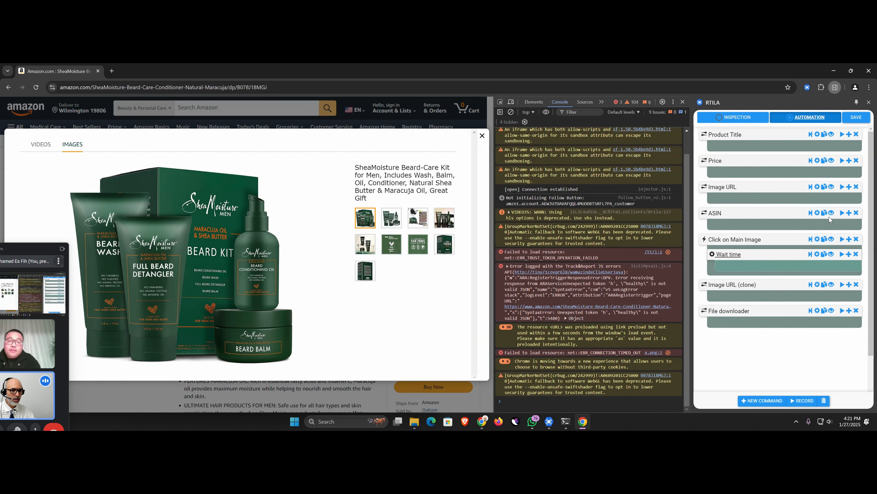
click(854, 117)
Nest the Image URL (clone) command under Wait time and rename it Large Image URL
drag(728, 281, 739, 270)
click(740, 273)
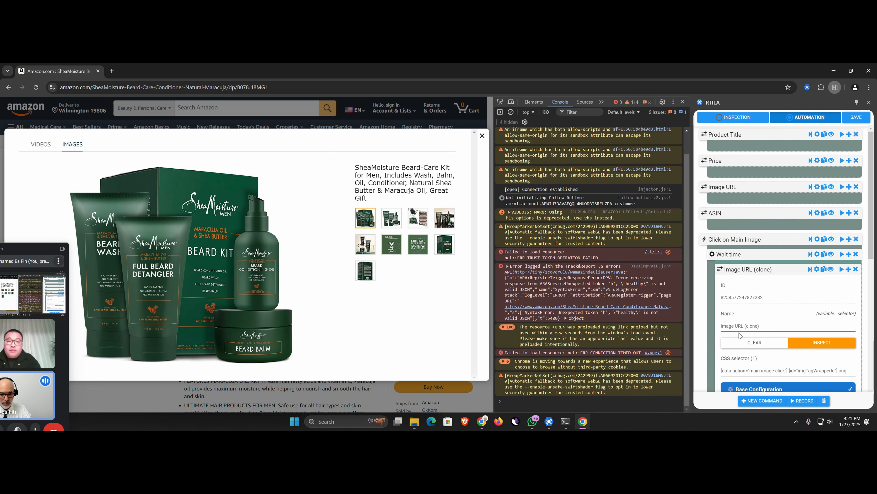
text(Large)
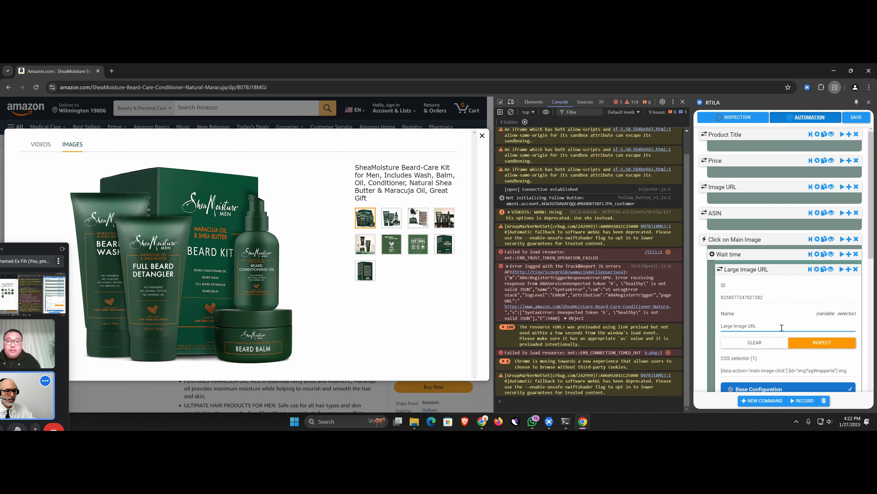
Replace the Large Image URL selector with .fullscreen by picking the enlarged product image in the viewer, and save
scroll(783, 294, down, 2)
click(775, 303)
key(ctrl+a)
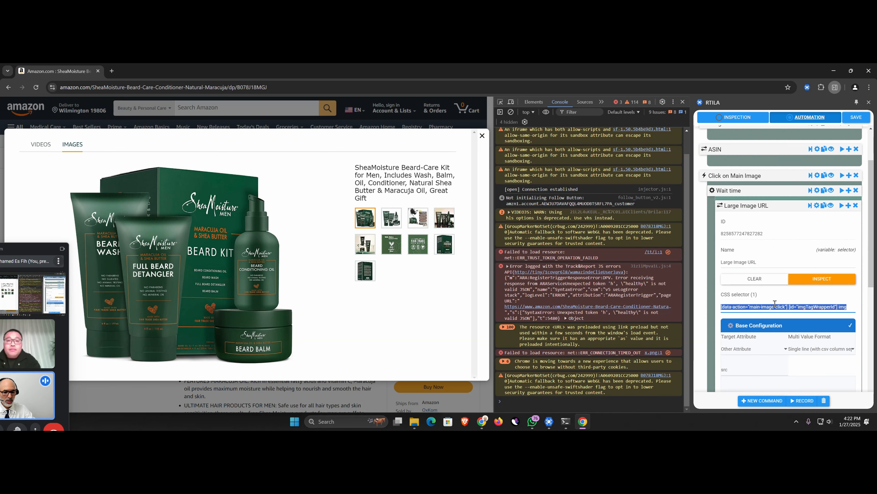
key(BackSpace)
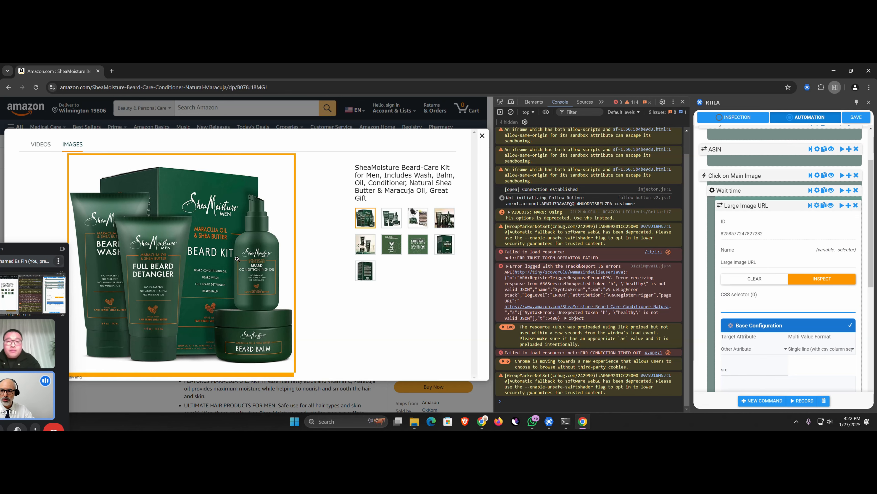
click(237, 258)
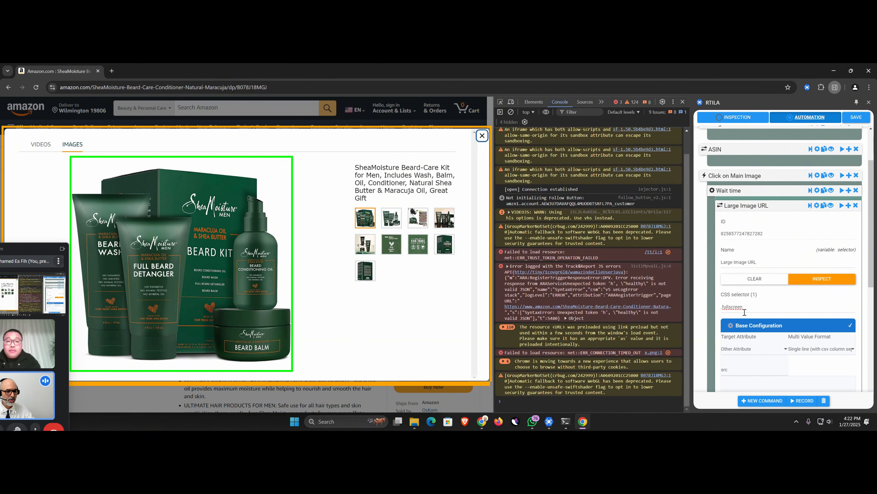
click(753, 206)
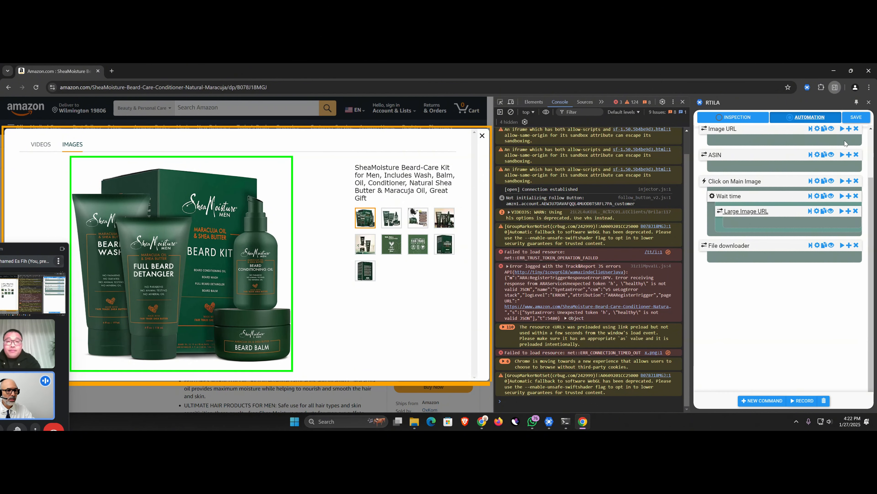
click(855, 118)
scroll(734, 214, up, 2)
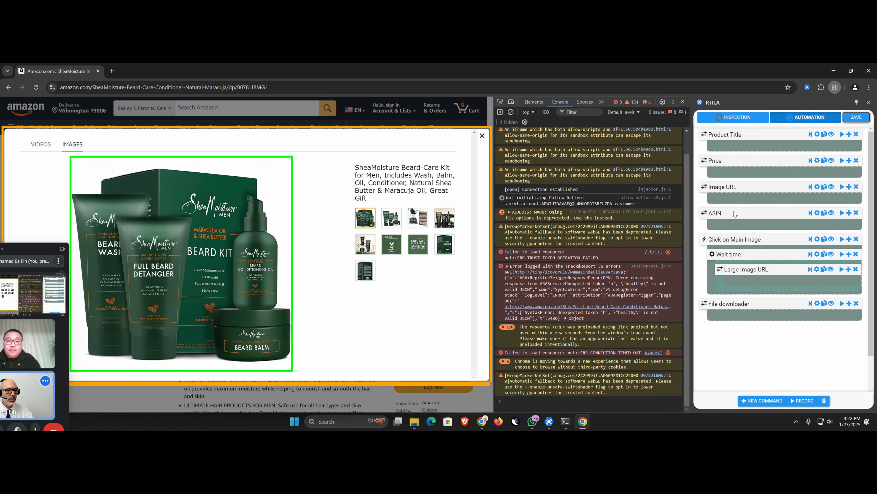
Set the File downloader's File URL to {{Large Image URL}}, reusing the name of the Large Image URL command, and save
click(741, 271)
triple_click(737, 331)
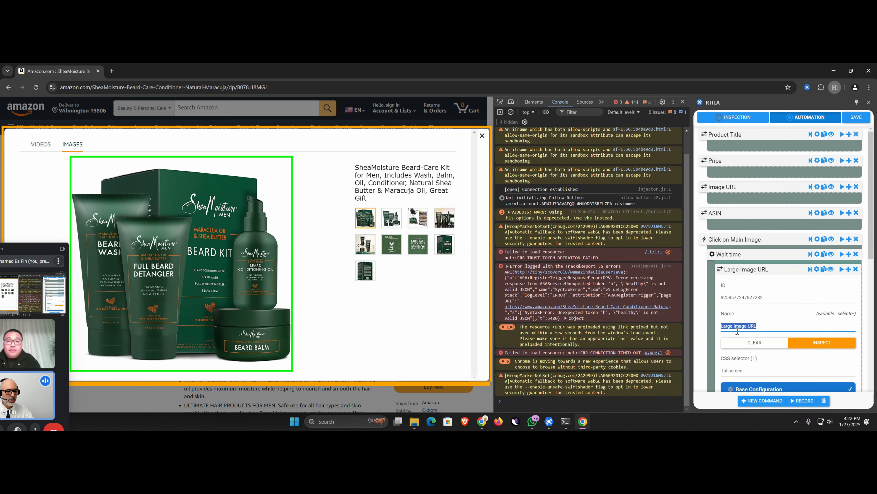
click(741, 274)
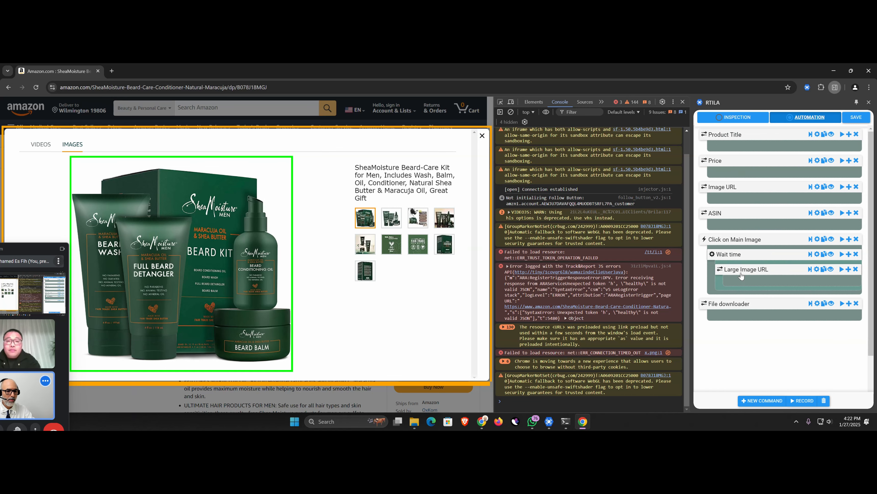
click(733, 306)
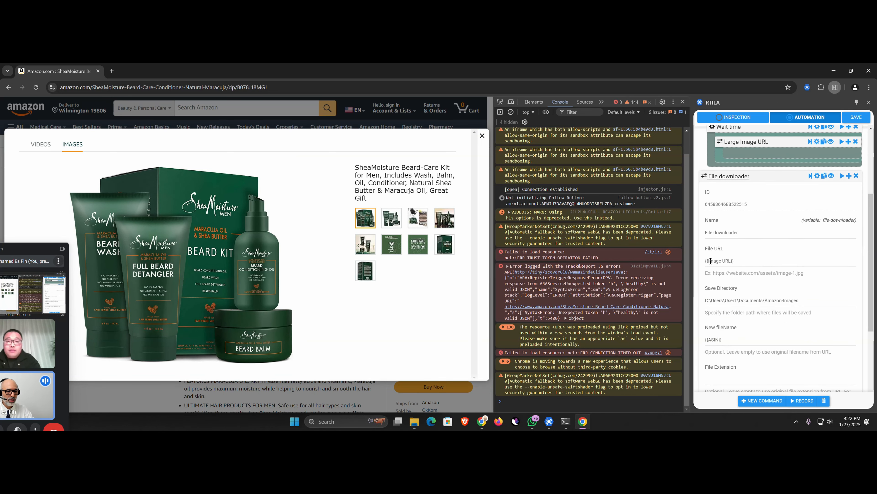
mouse_move(708, 261)
mouse_down()
mouse_move(722, 261)
mouse_move(709, 261)
mouse_up()
click(722, 261)
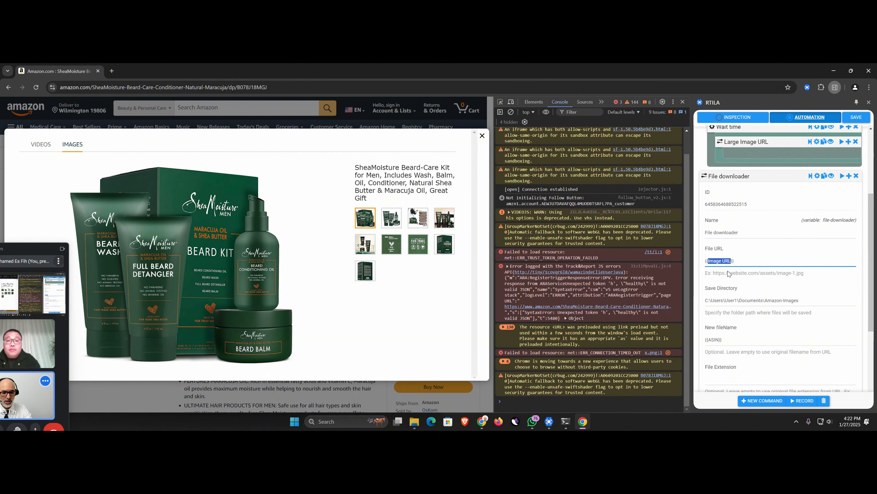
text(Large Image URL)
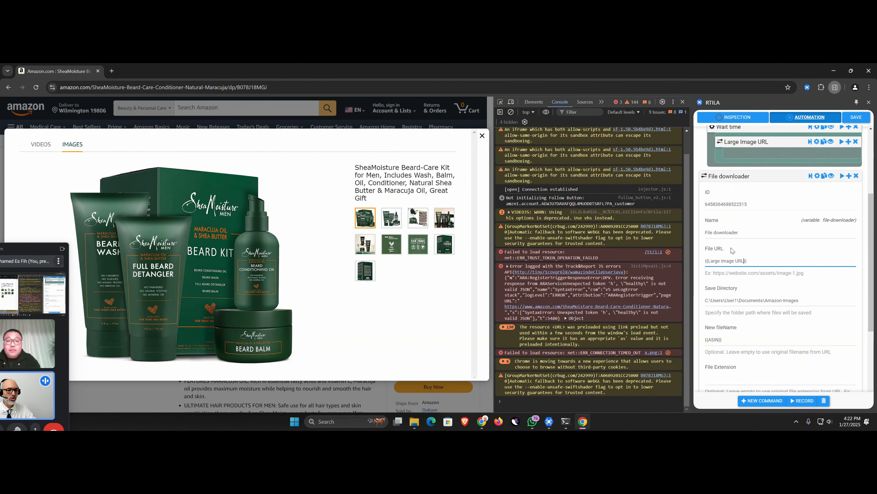
click(739, 178)
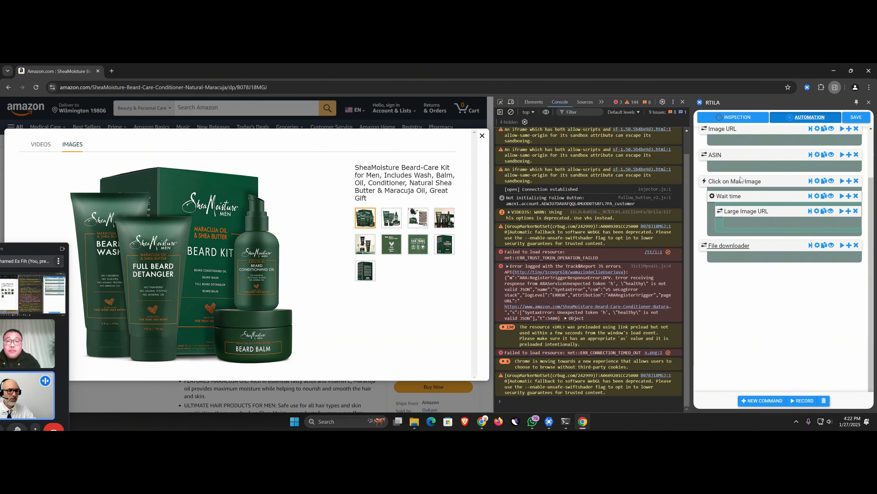
click(856, 119)
Close the inspection browser and delete all existing images from the Amazon-Images folder
click(869, 71)
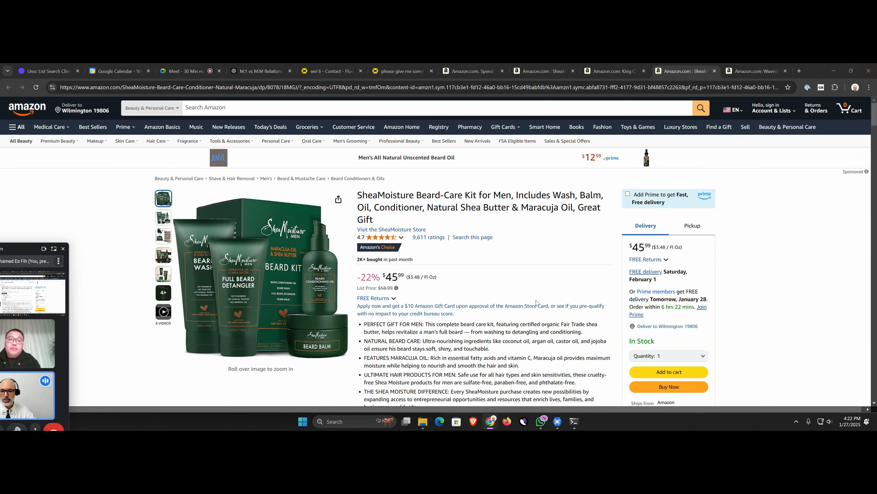
click(422, 419)
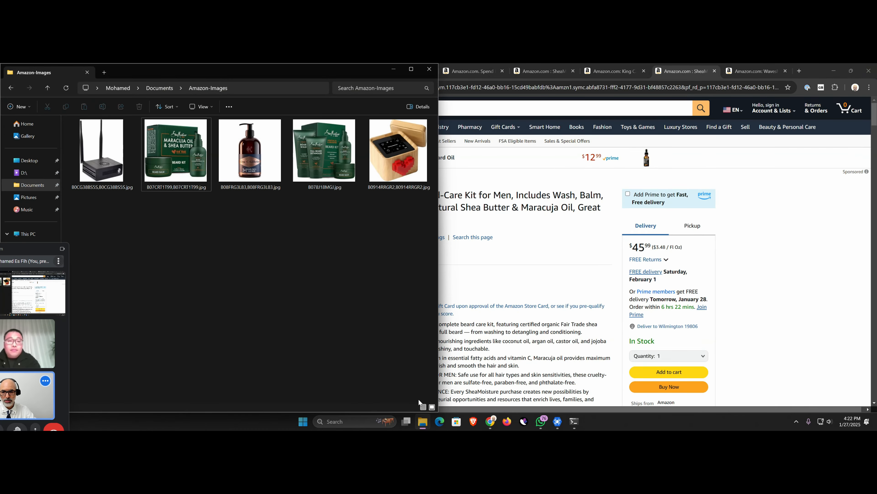
drag(432, 221, 127, 148)
key(Delete)
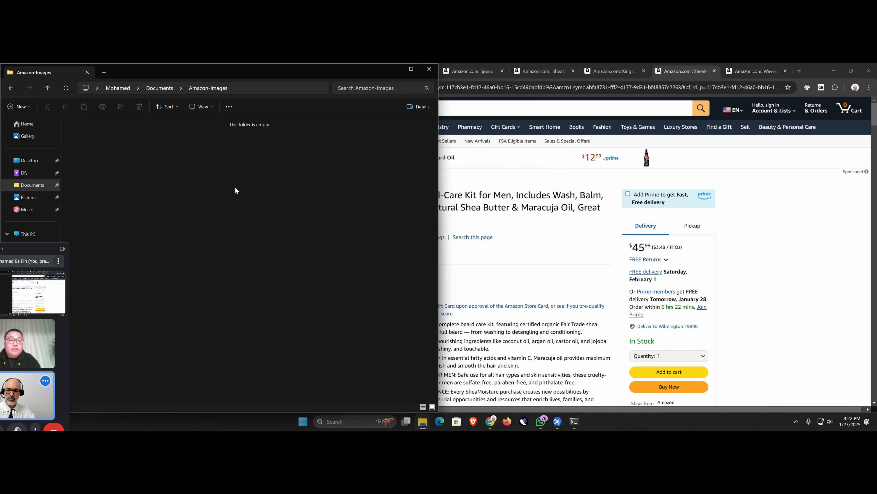
Switch to the RTILA desktop app and run the Amazon Download Rename Images project
click(557, 421)
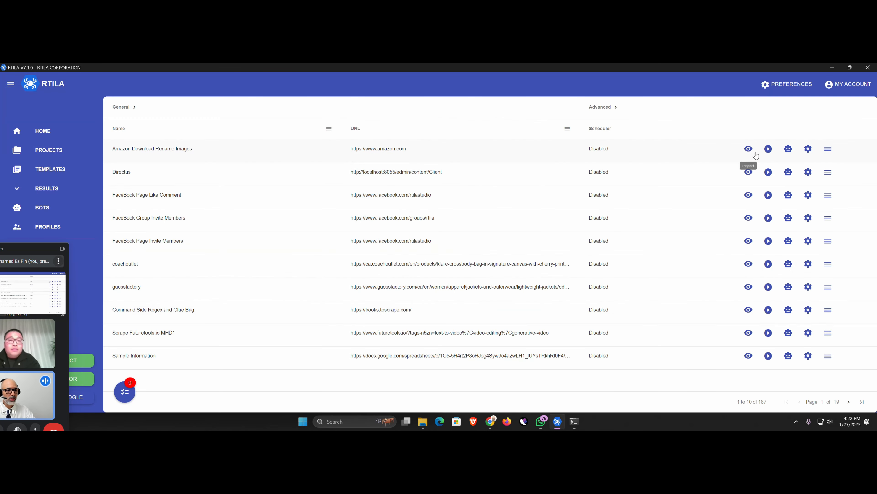
click(769, 149)
click(785, 152)
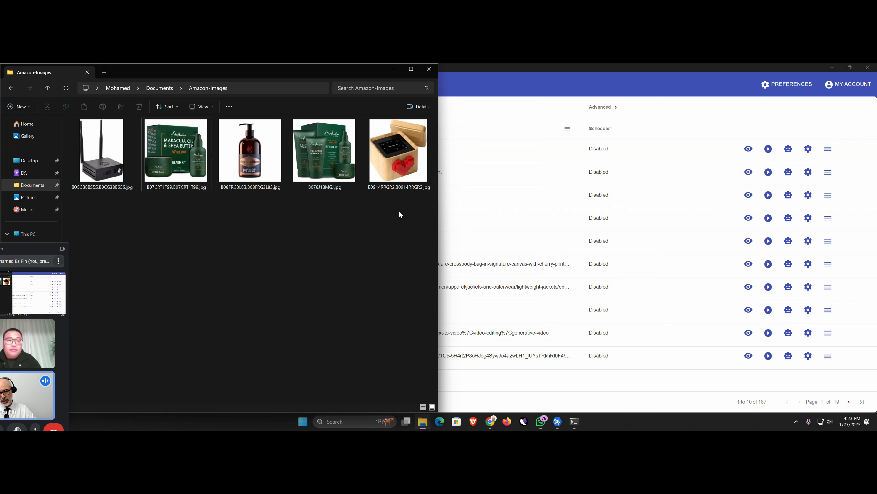
Empty the Amazon-Images folder of the files downloaded by the run
drag(399, 210, 111, 156)
key(Delete)
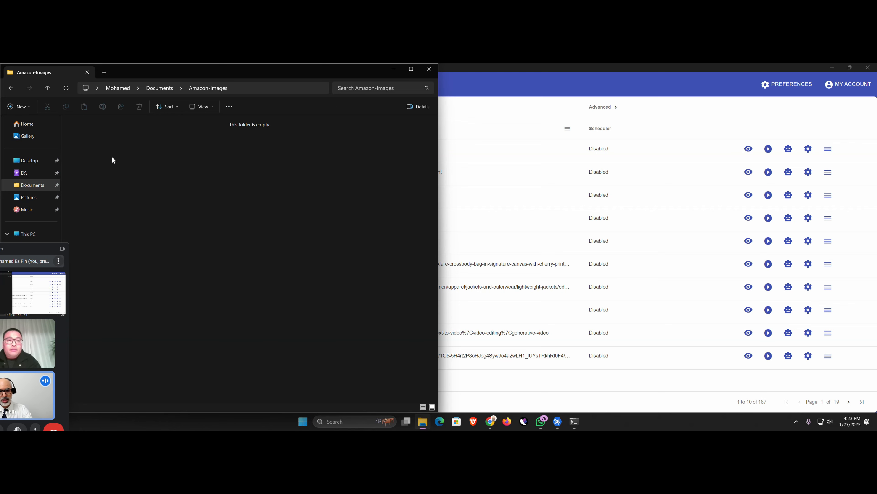
Open the Amazon Download Rename Images project for inspection and delete its original Image URL command
click(742, 137)
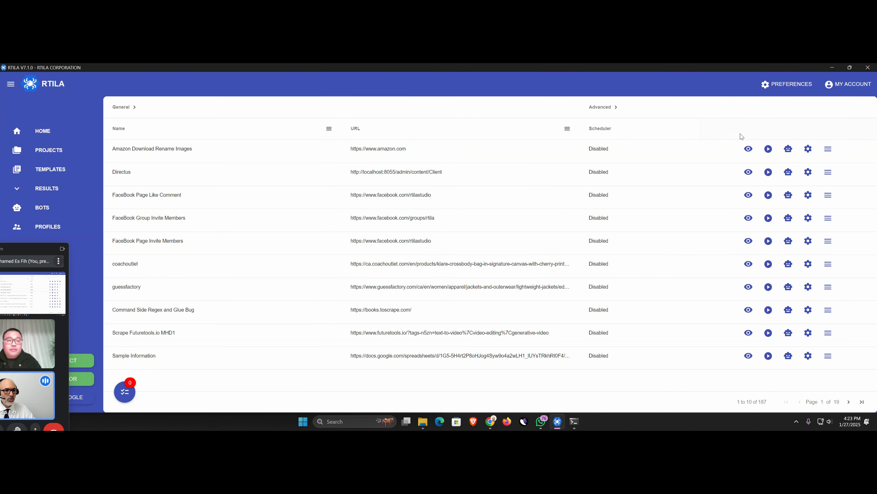
click(749, 149)
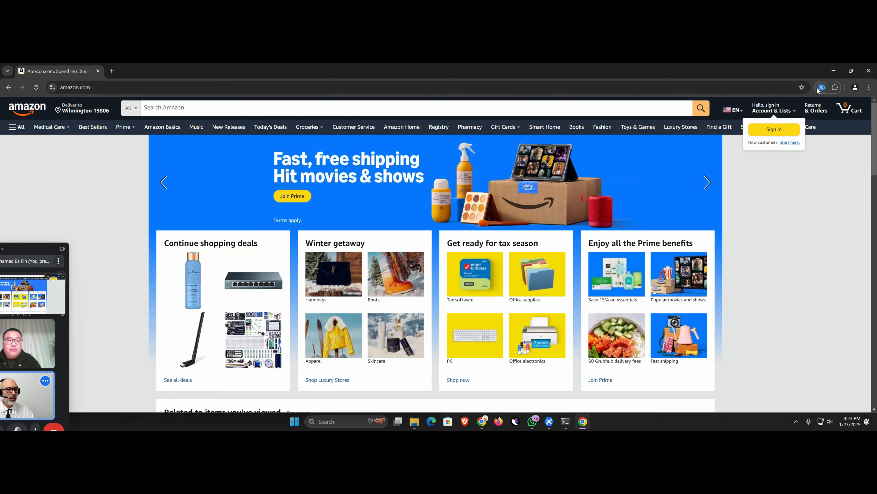
click(820, 87)
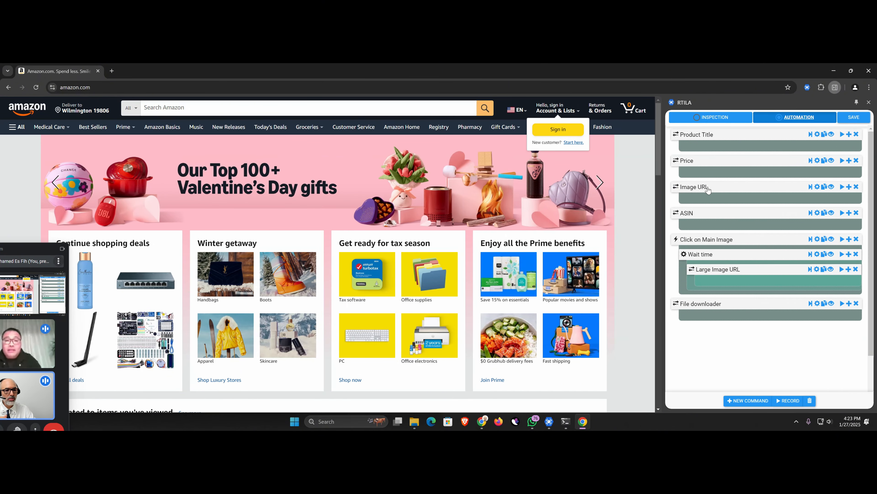
click(856, 187)
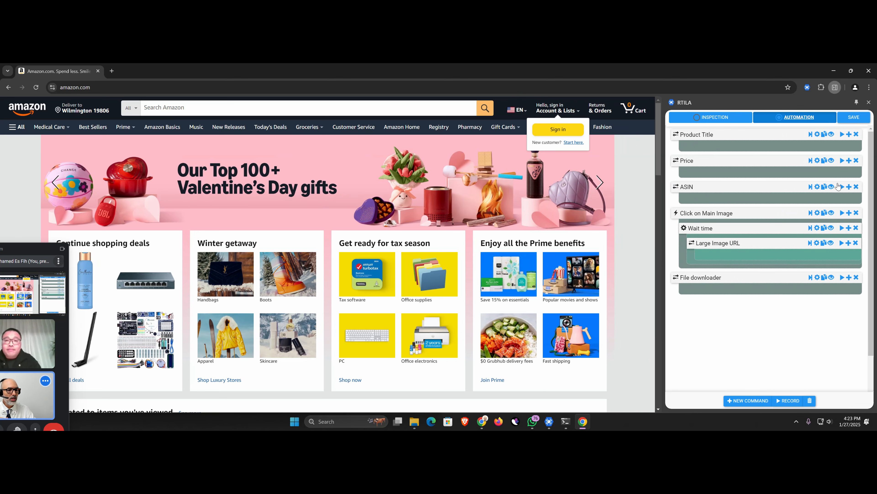
Collapse the empty subcommand areas of the Product Title, Price, ASIN, Large Image URL and File downloader commands
click(831, 134)
click(831, 150)
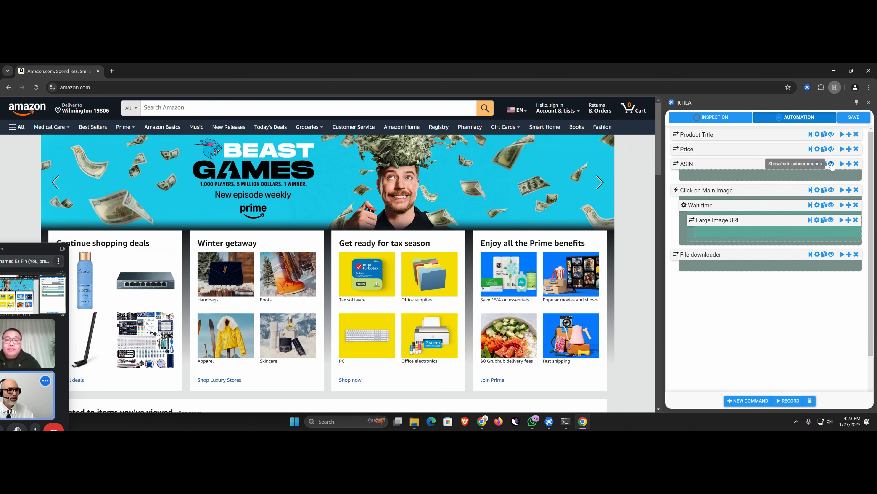
click(831, 163)
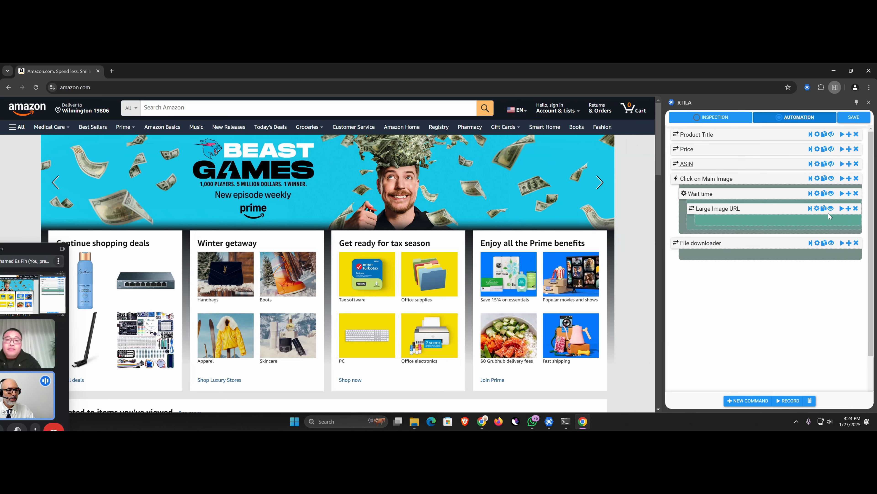
click(830, 209)
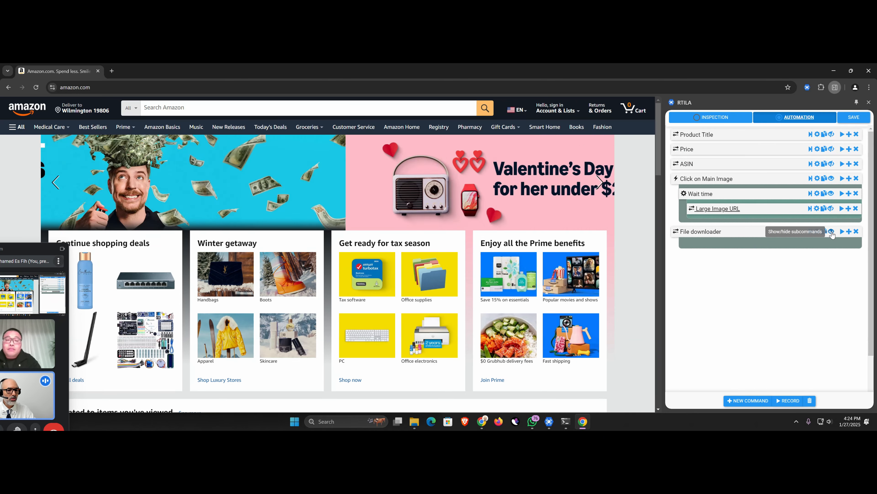
click(831, 232)
Add an Extract results command at the end of the automation, after File downloader
click(746, 400)
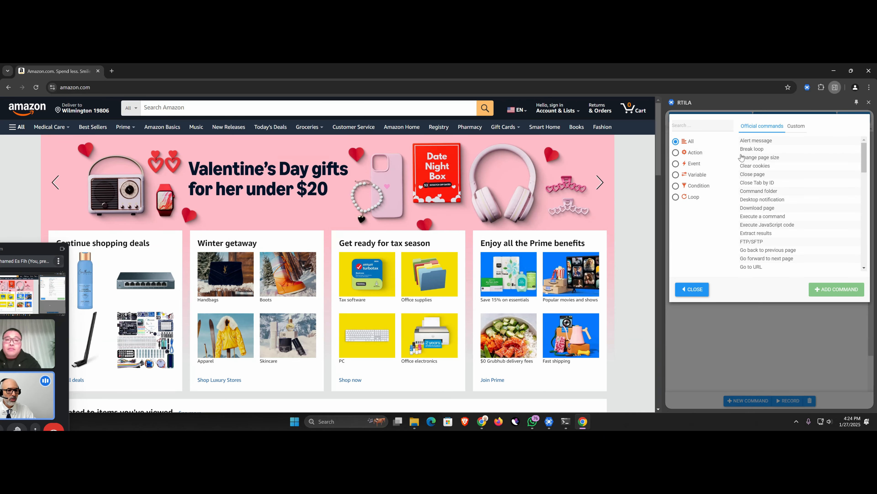
text(extr)
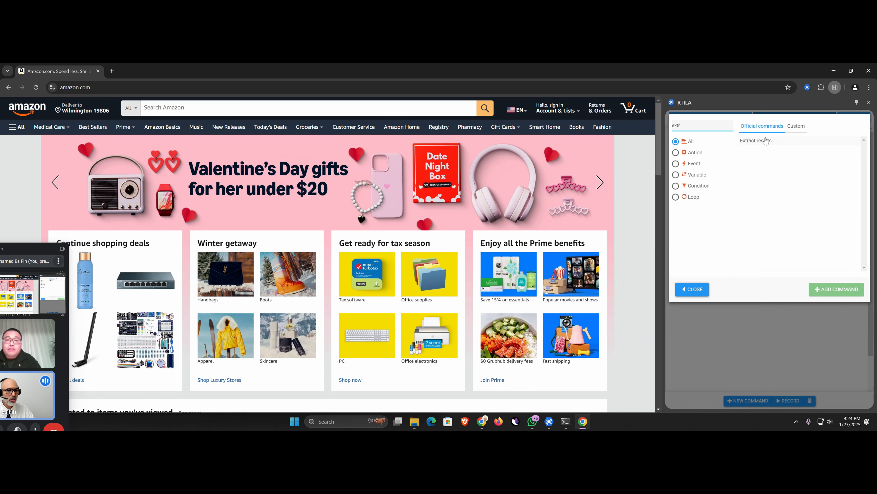
click(766, 143)
click(837, 289)
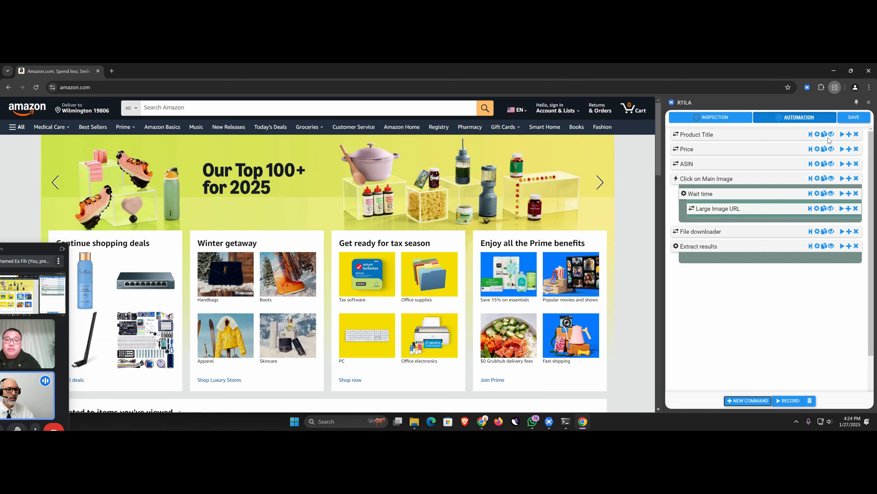
Copy the Product Title command's name and rename the Image property in Dataset #1 to Product Title
click(694, 135)
triple_click(693, 191)
key(ctrl+c)
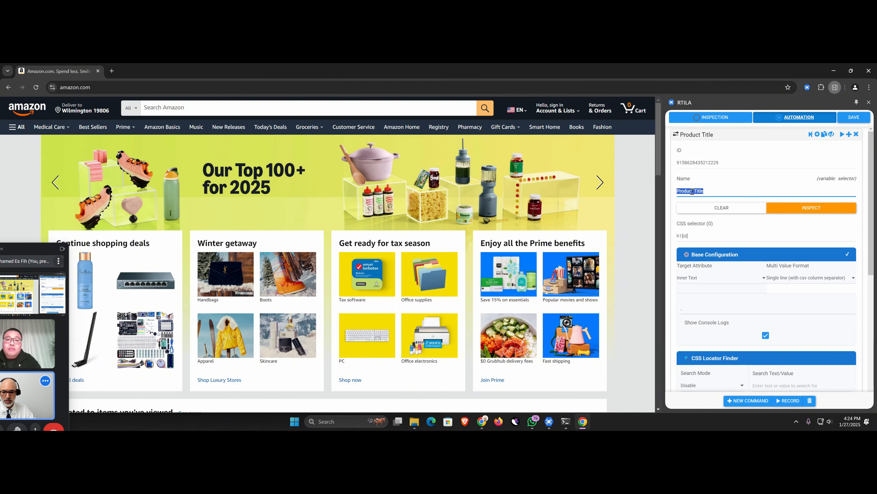
click(706, 136)
click(711, 116)
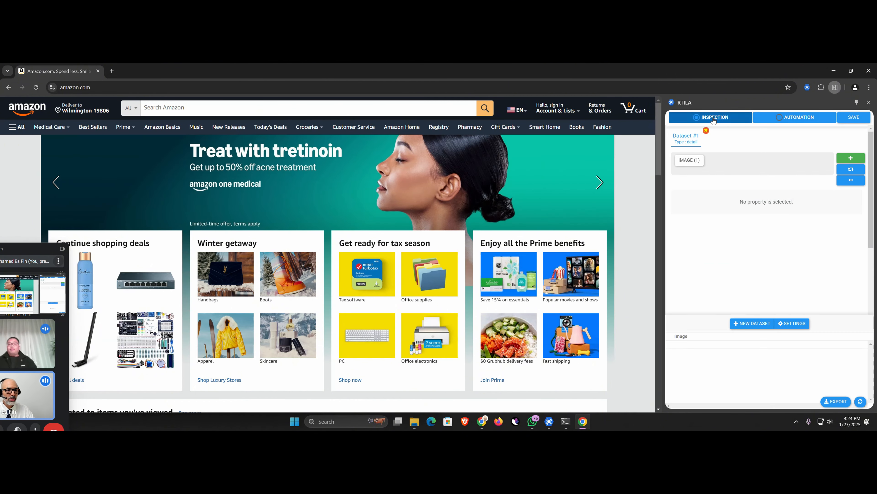
triple_click(712, 213)
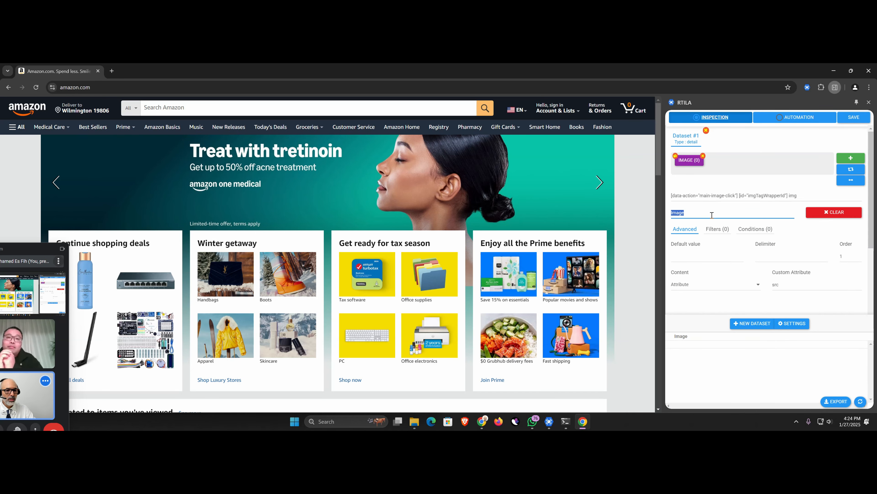
text(Product)
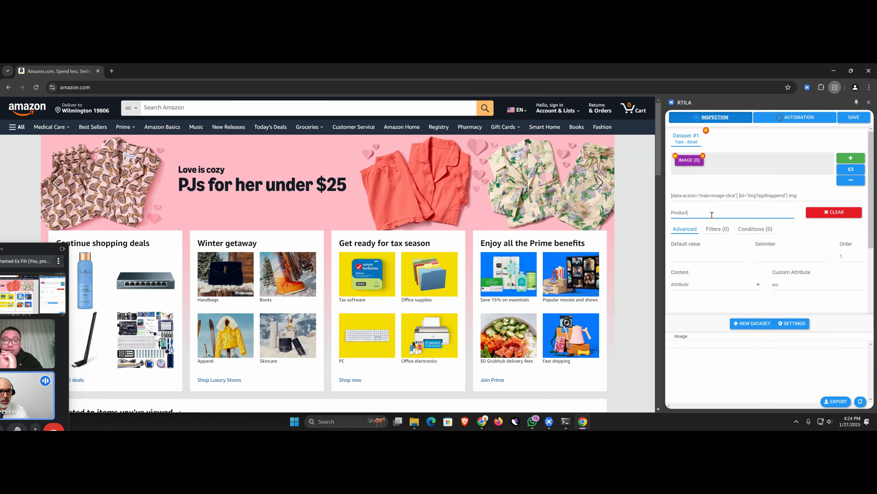
text( T)
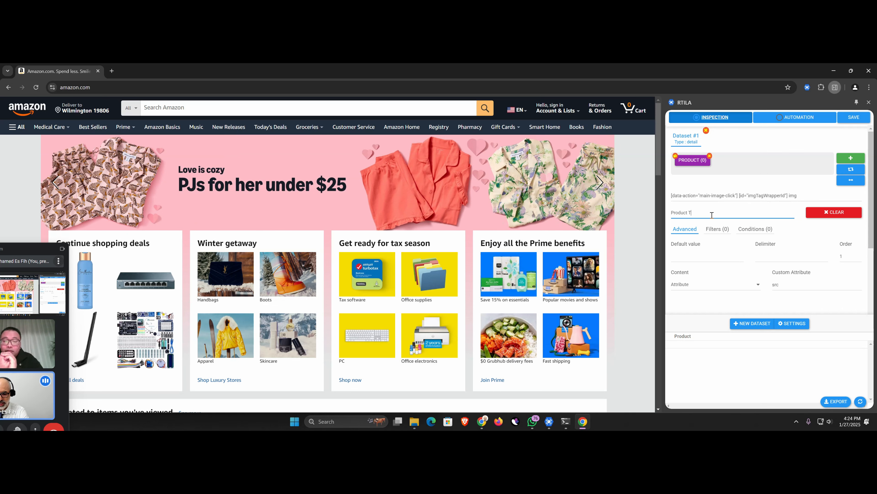
text(itle)
Clear the Product Title property's CSS selector and set its default value to {{Product Title}}
triple_click(709, 196)
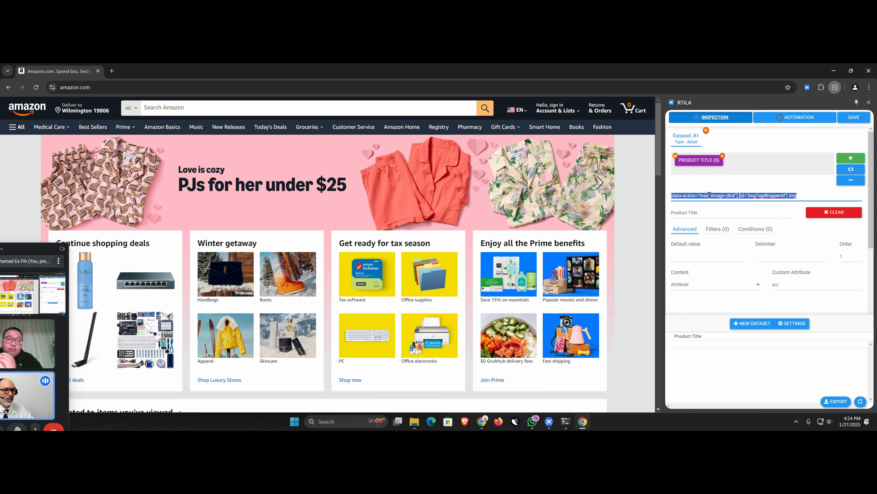
key(BackSpace)
click(686, 256)
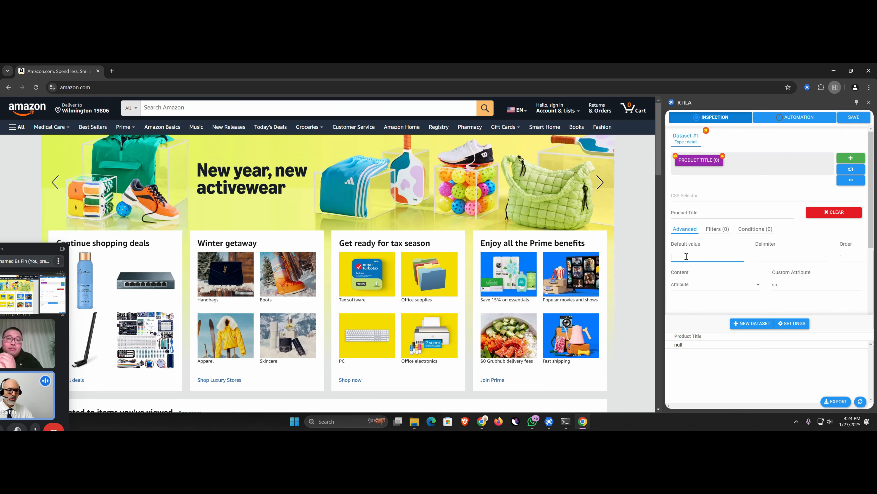
text({{}})
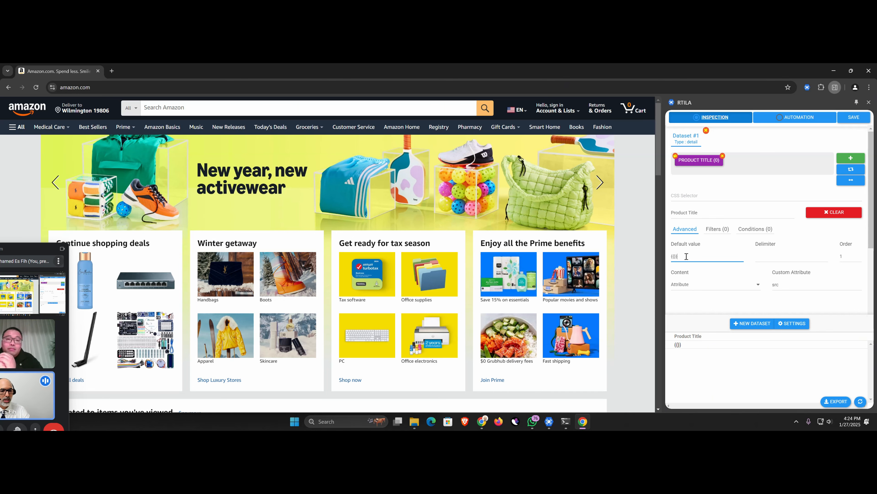
key(ctrl+v)
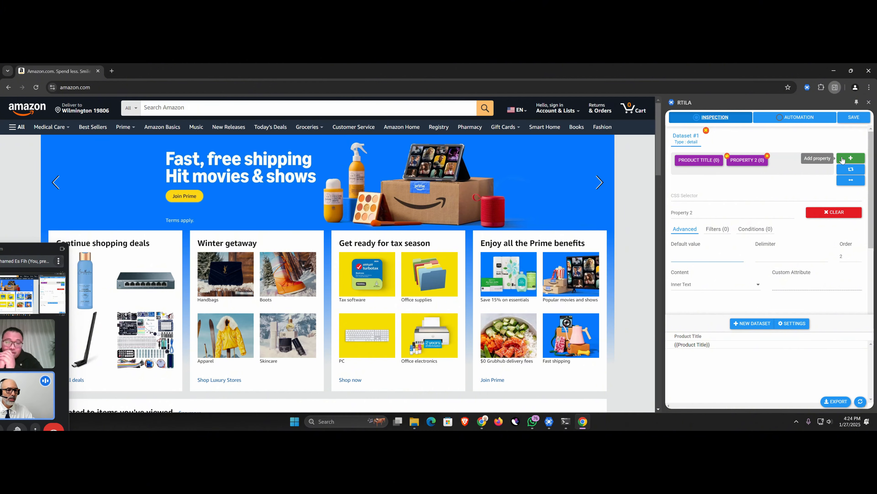
Check the Price command's name, name the second dataset property Price with default value {{Price}}, and save the project
click(793, 117)
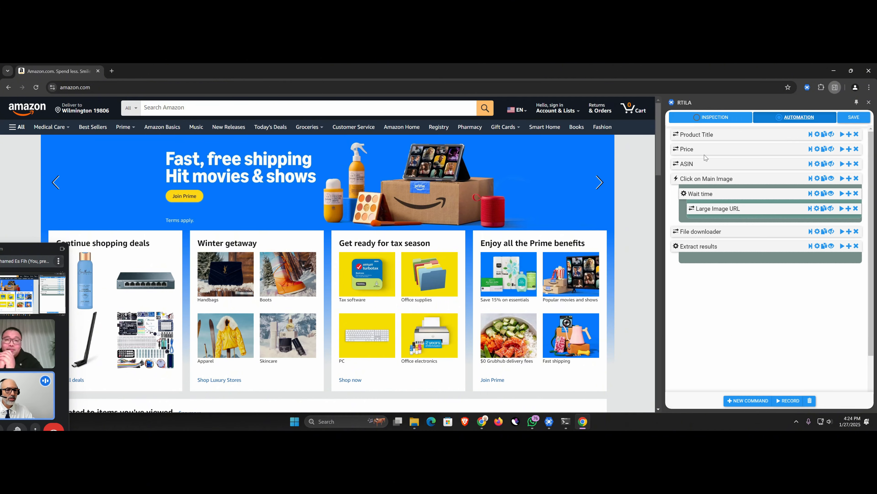
click(690, 151)
double_click(685, 207)
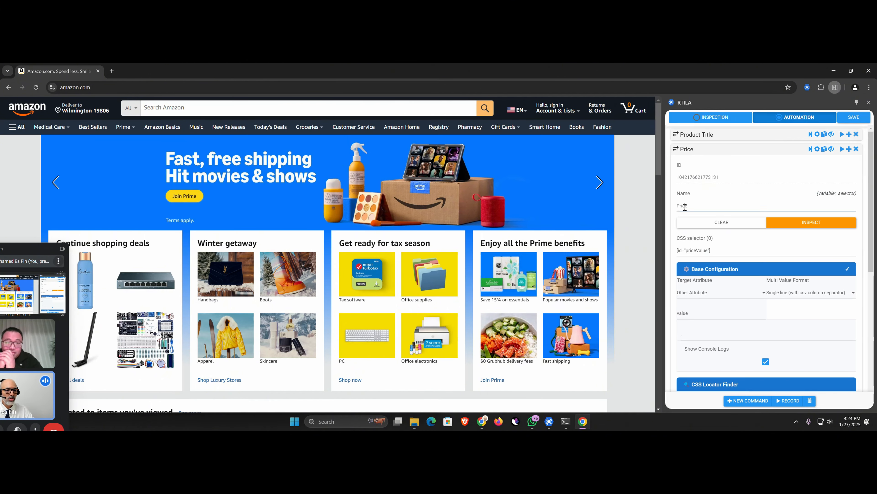
click(717, 117)
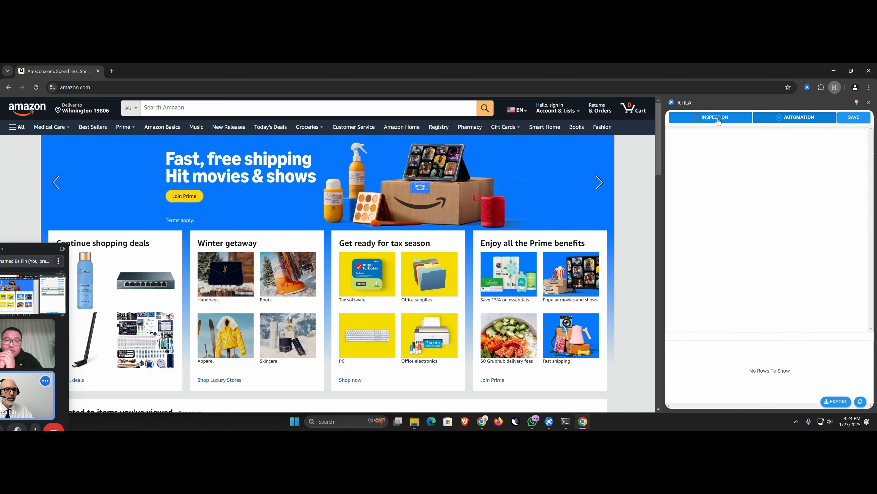
click(747, 166)
drag(698, 213, 660, 207)
text(Price)
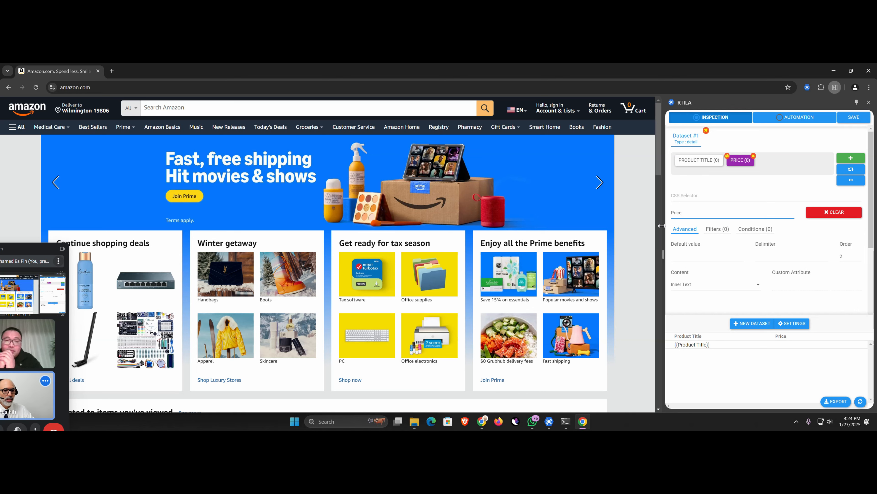
click(679, 251)
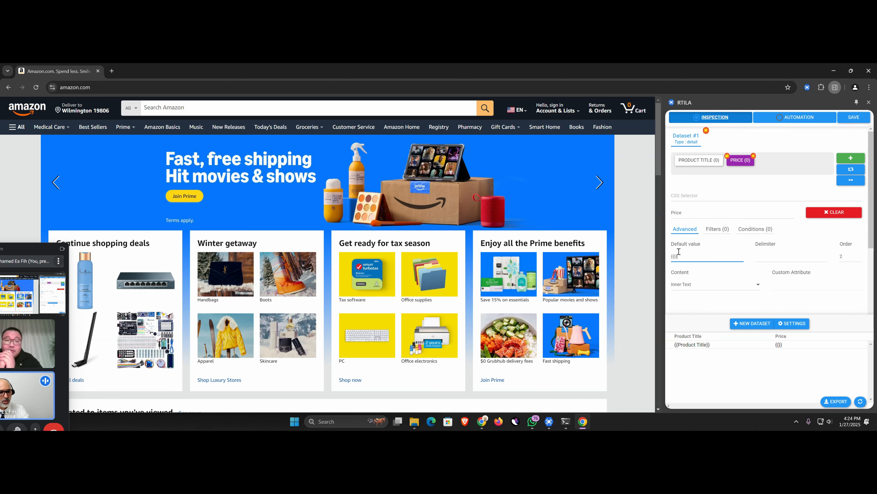
text(Price)
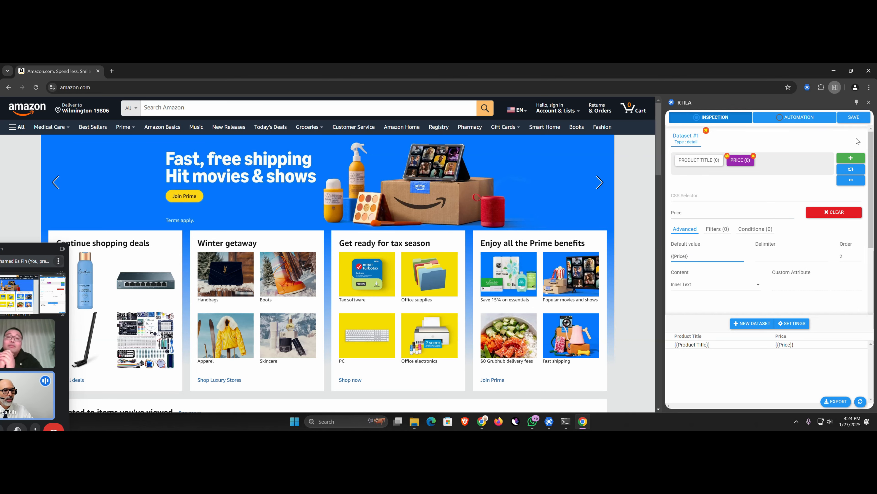
click(854, 116)
Add an ASIN property to Dataset #1 with the default value {{ASIN}}
click(808, 118)
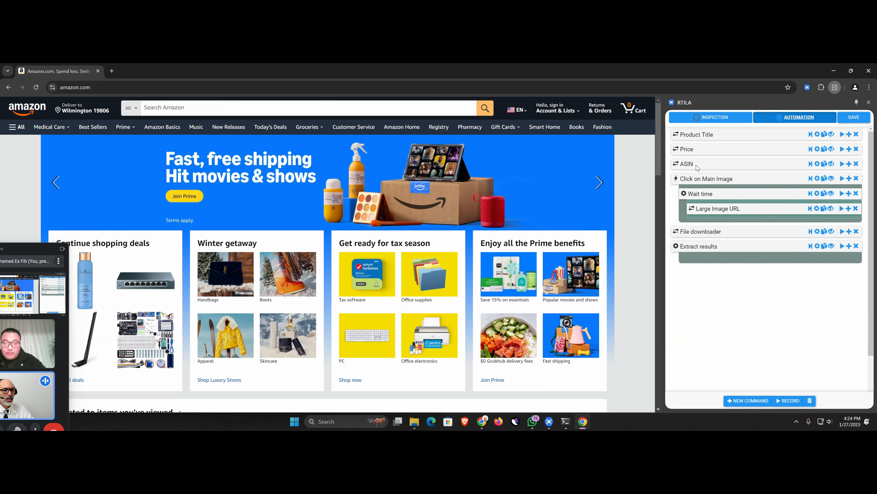
click(714, 117)
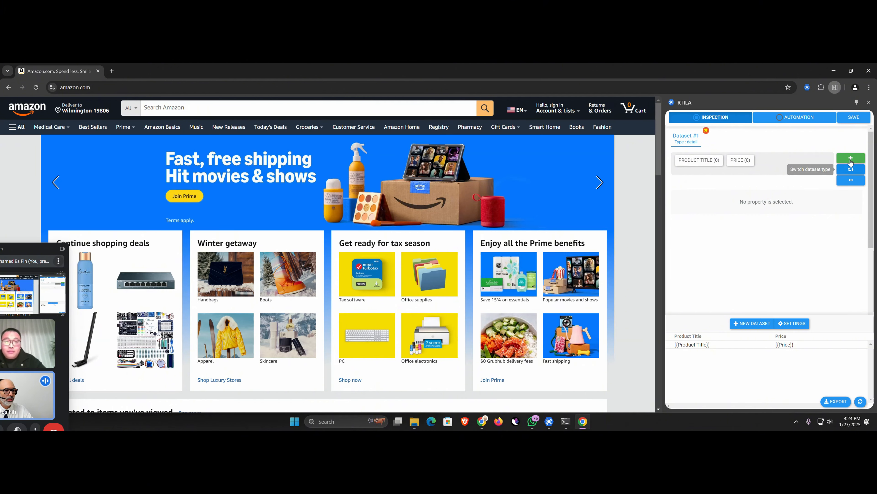
triple_click(690, 212)
text(ASIN)
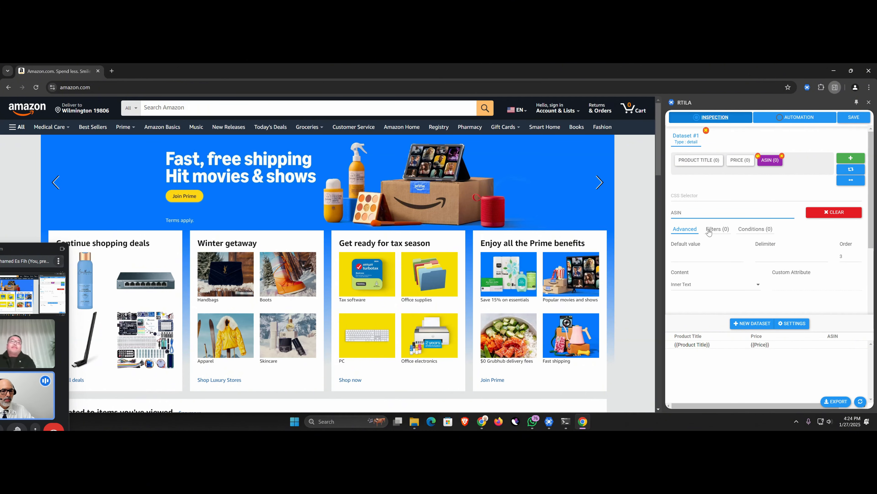
click(707, 256)
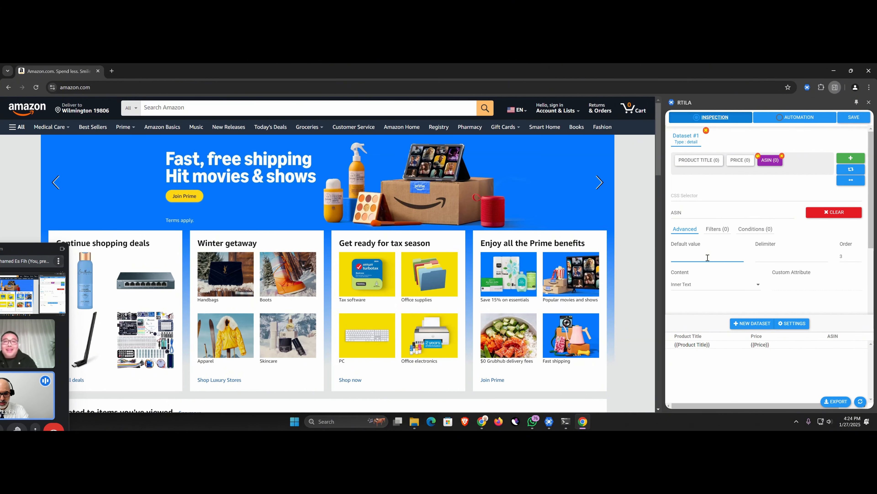
text({{ASIN)
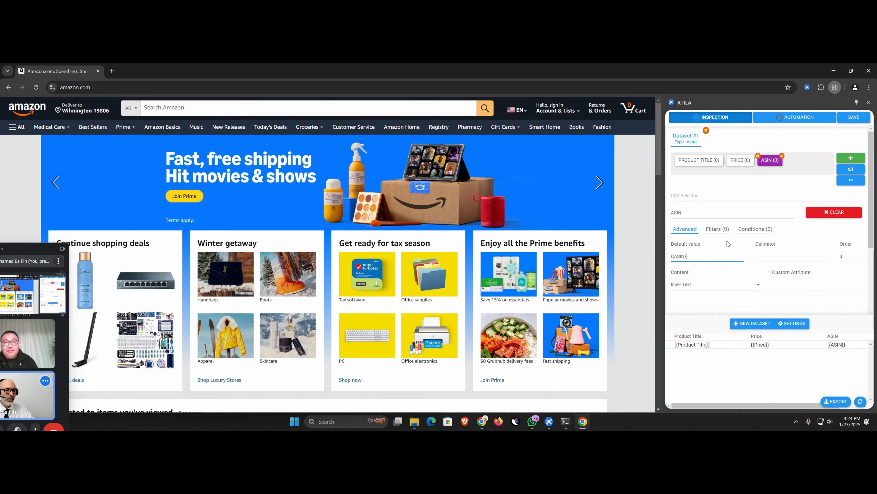
Copy the name of the Large Image URL command under Wait time
click(786, 118)
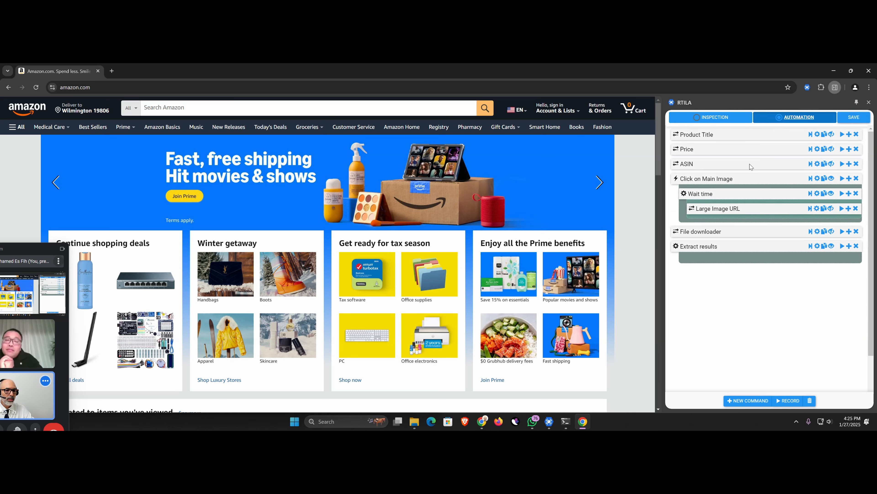
click(708, 208)
triple_click(708, 264)
right_click(708, 264)
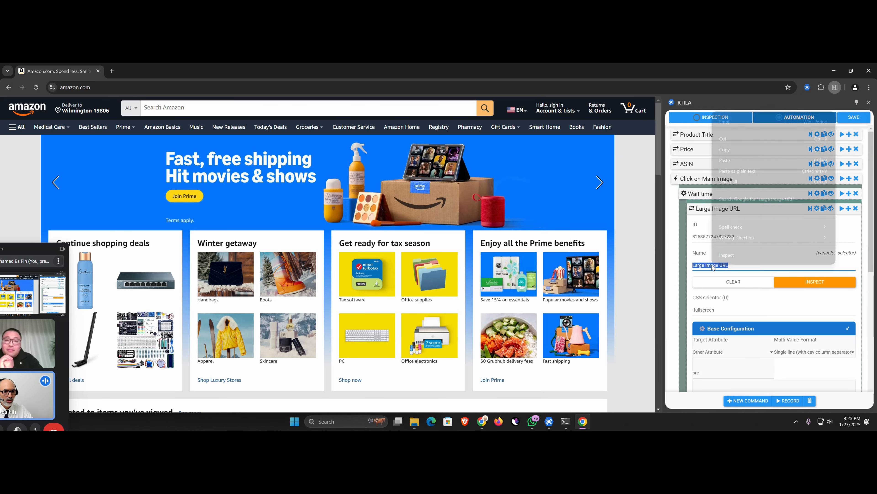
click(728, 152)
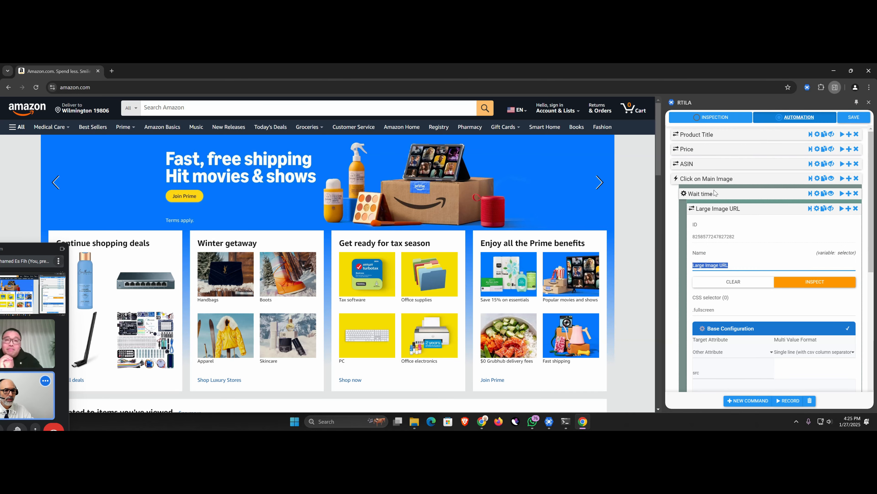
click(717, 207)
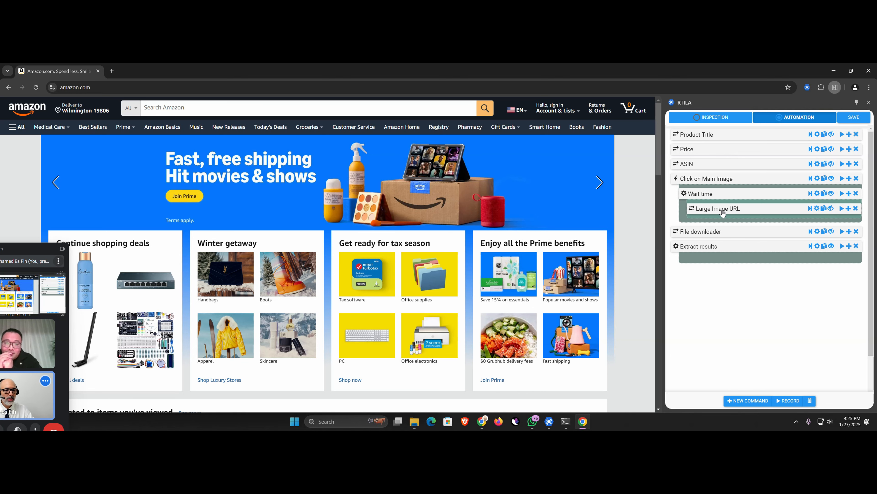
Copy the name of the File downloader command
click(717, 232)
triple_click(703, 289)
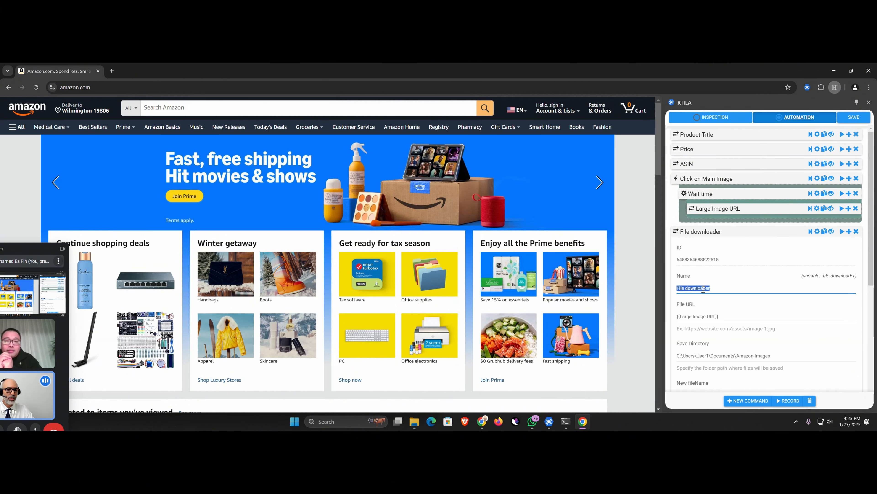
click(708, 232)
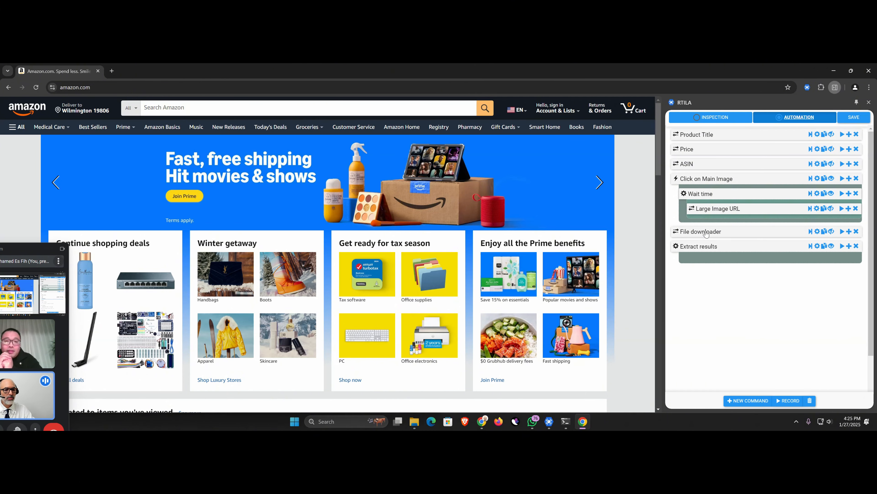
Add a Local Image Path property to Dataset #1 with the default value {{File downloader}}, and save the project
click(712, 117)
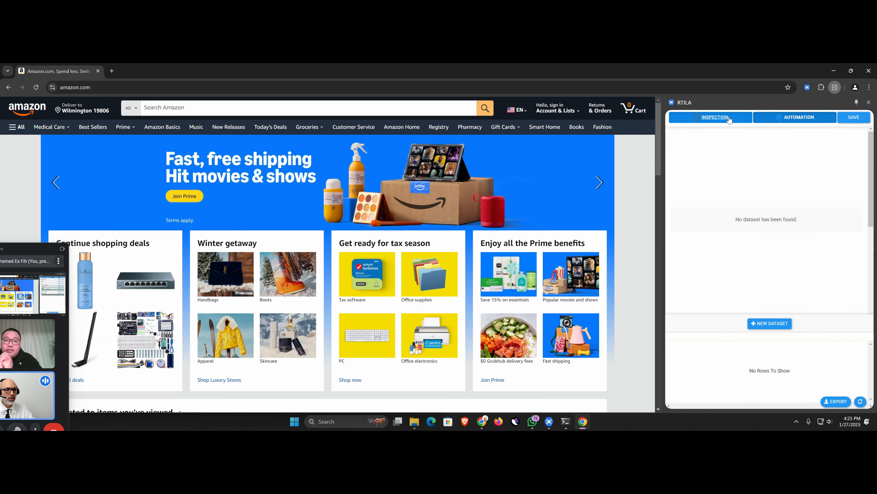
click(848, 159)
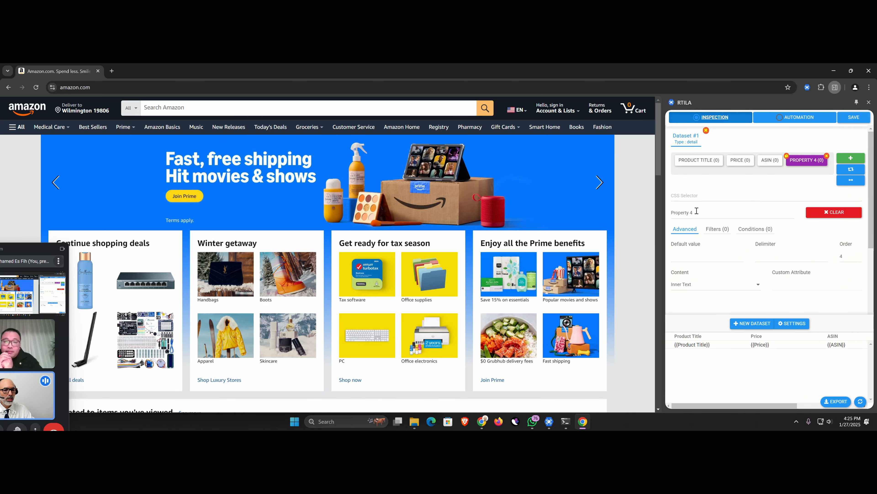
drag(697, 211, 650, 212)
text(Local Im)
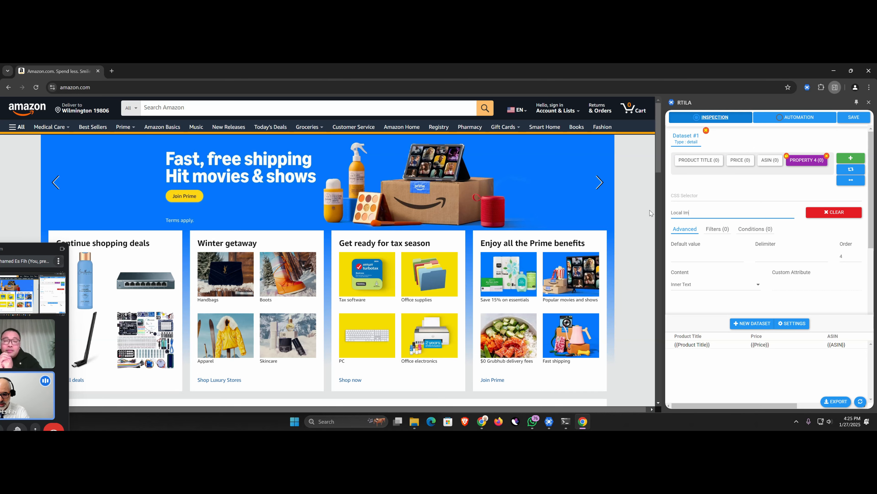
text(age Path)
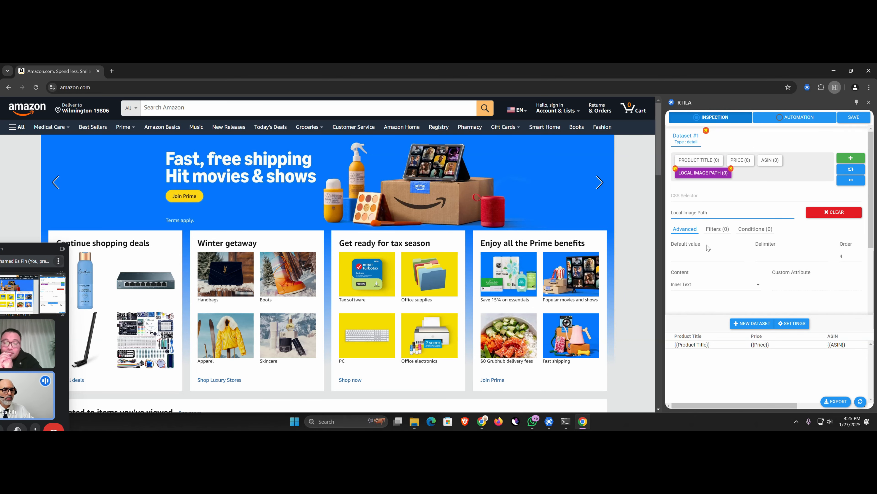
click(705, 255)
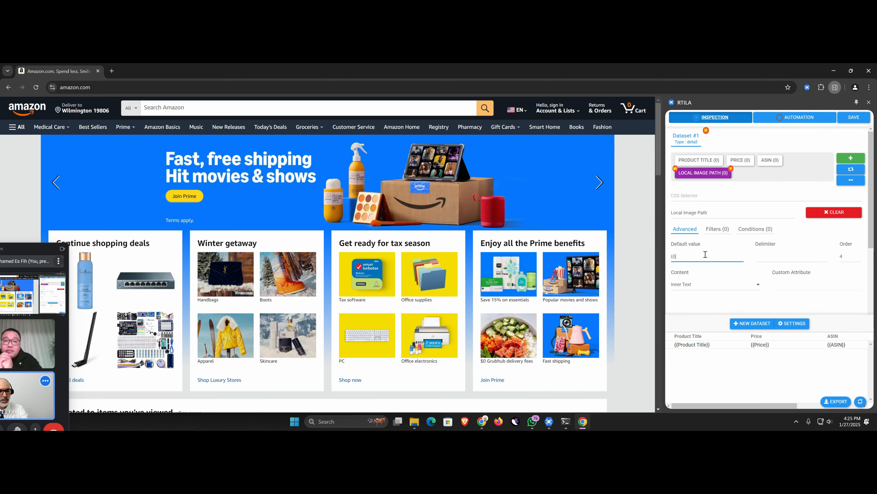
key(ctrl+v)
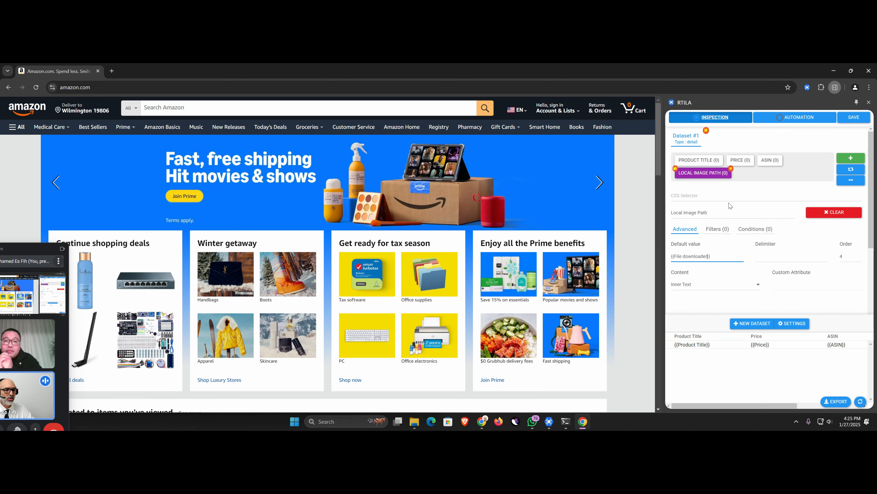
click(854, 117)
Turn on including page URLs in Dataset #1's settings and save the project
click(785, 324)
click(691, 229)
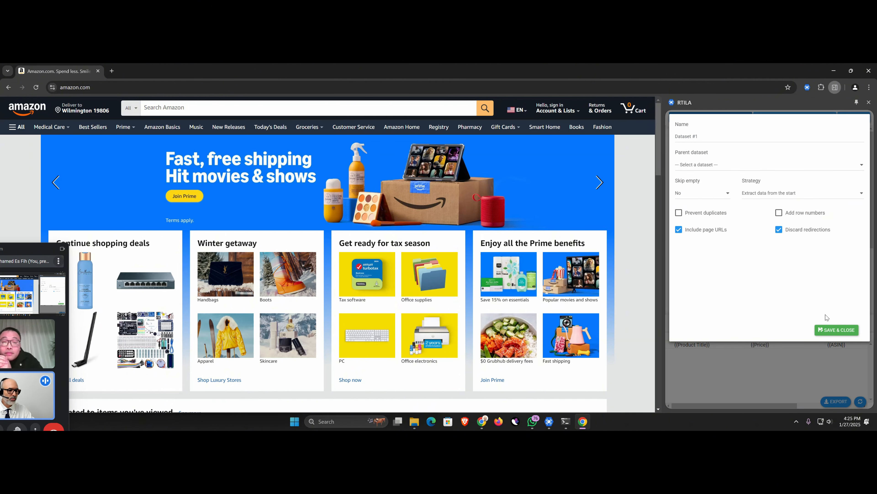
click(834, 330)
click(854, 117)
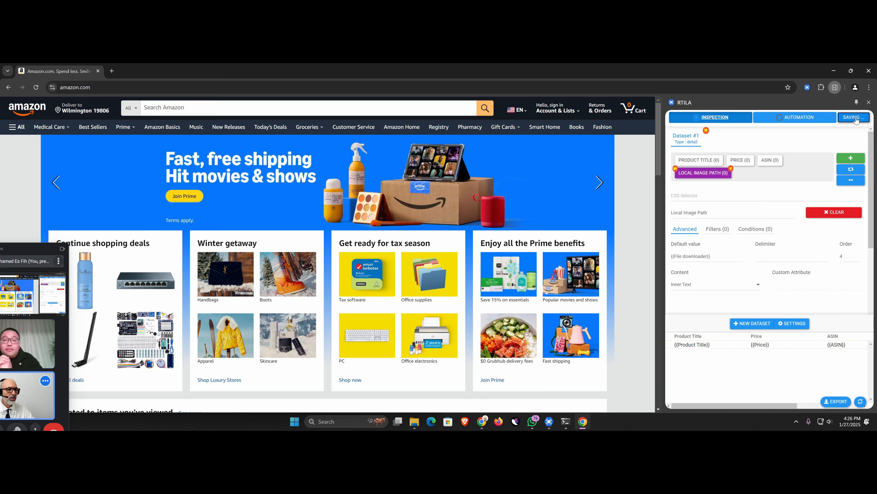
Close the editing browser and run Amazon Download Rename Images locally, with the run's browser beside the Amazon-Images folder
click(868, 71)
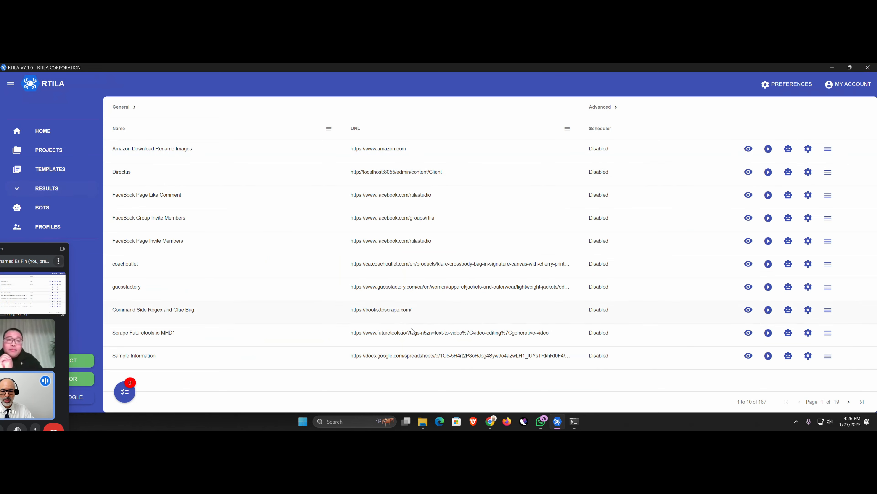
click(769, 150)
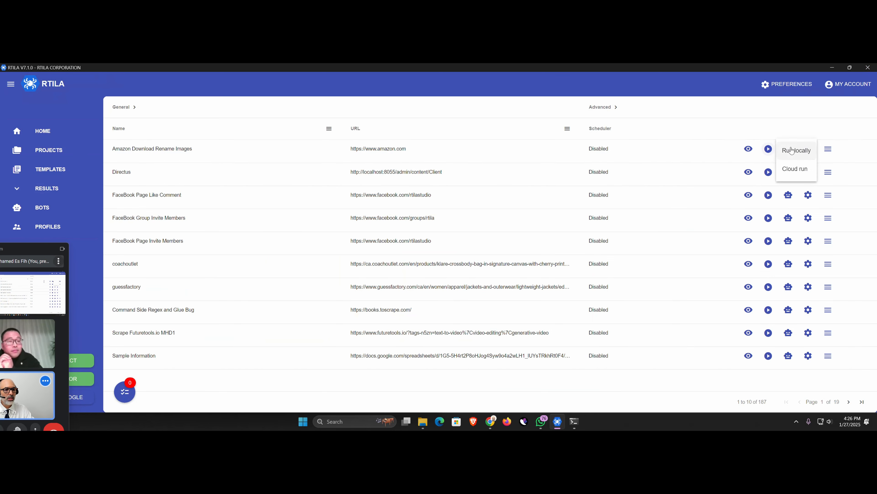
click(791, 150)
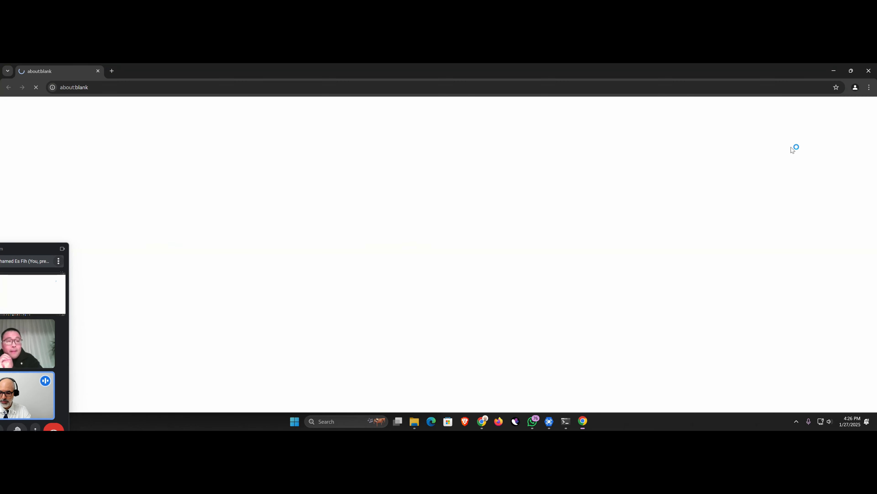
key(super+Right)
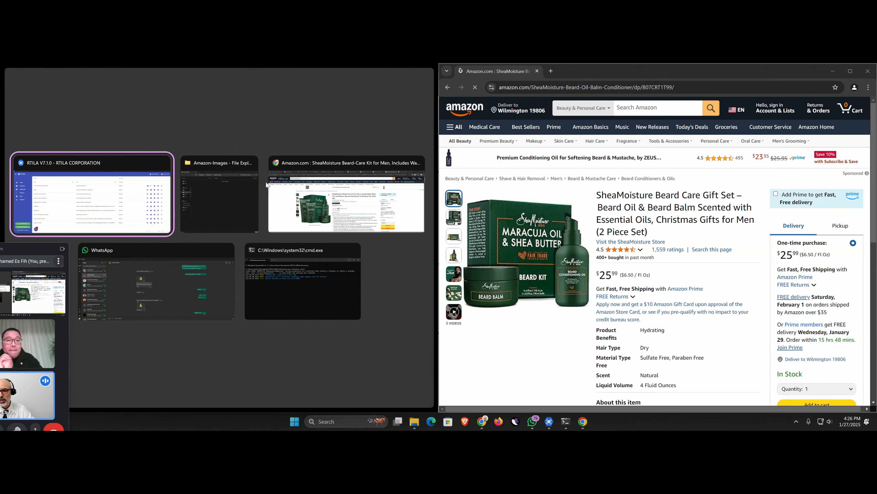
click(215, 196)
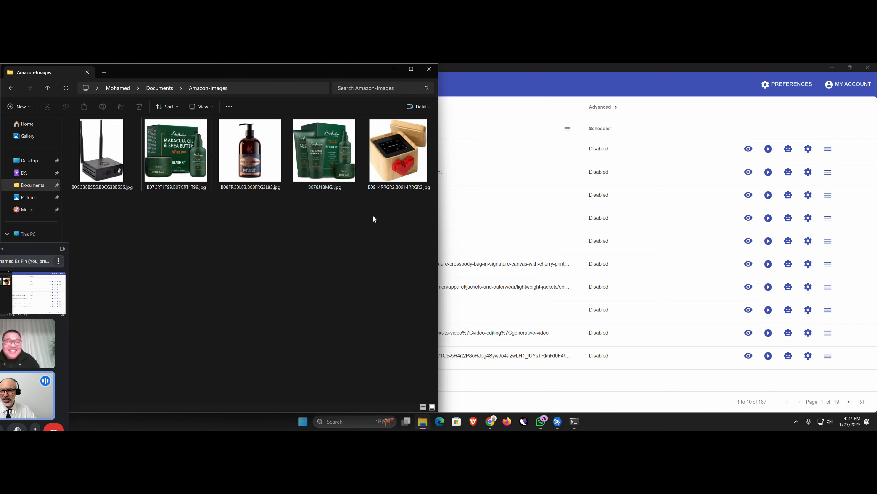
Preview the latest run's results for Amazon Download Rename Images and widen the Local Image Path column to read the full paths
click(462, 88)
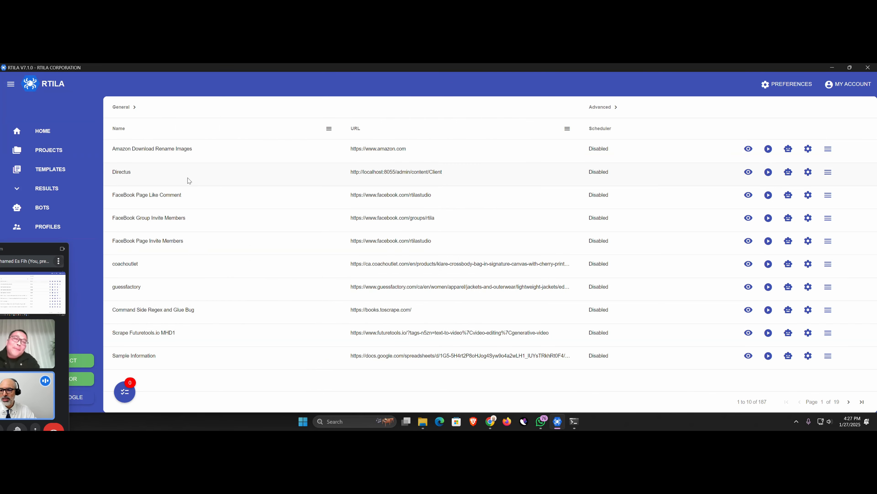
click(52, 188)
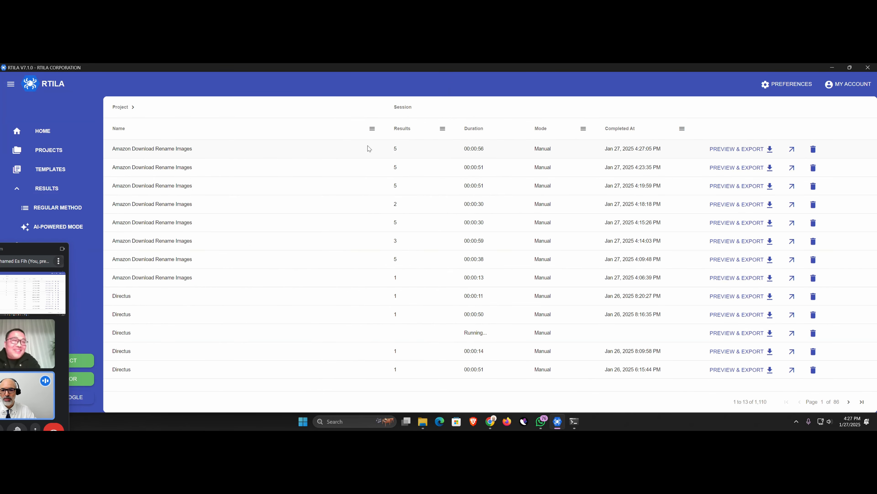
click(720, 154)
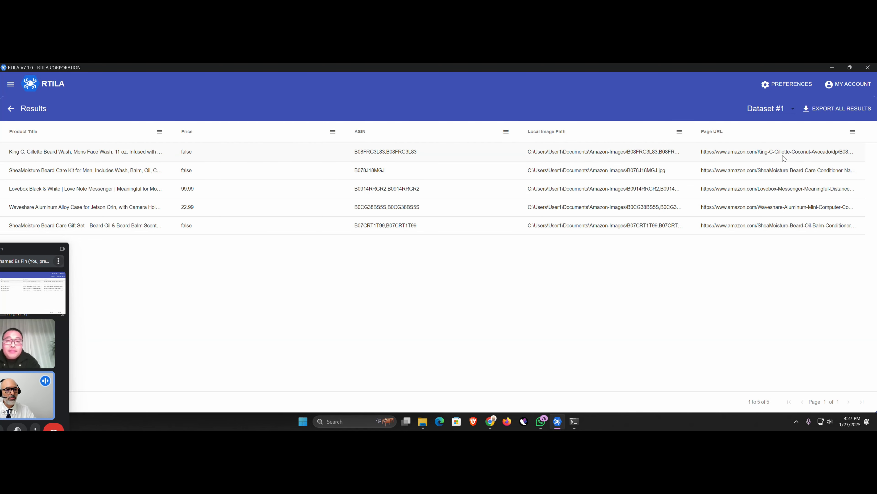
drag(694, 137, 758, 134)
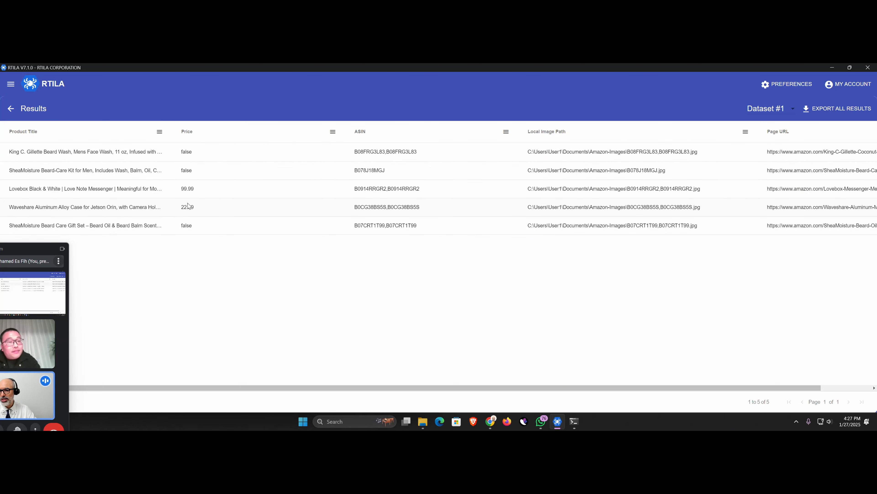
Reopen the Amazon Download Rename Images project for editing and widen the RTILA side panel
click(11, 108)
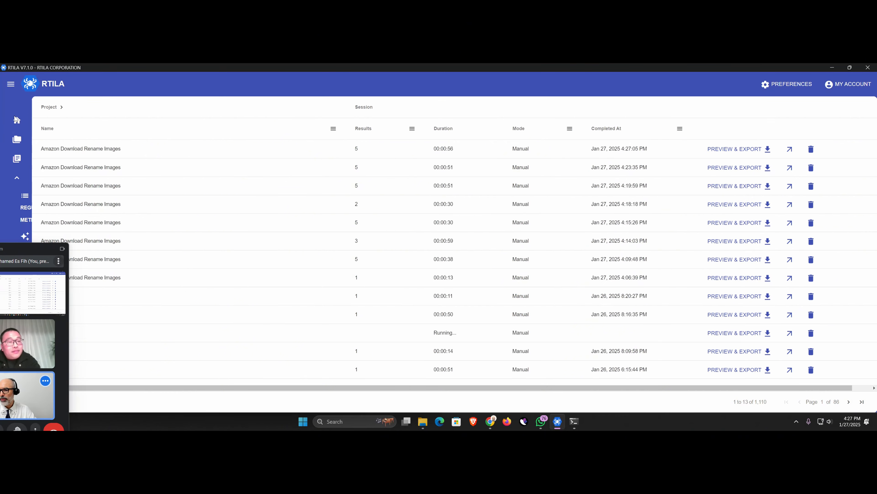
click(44, 152)
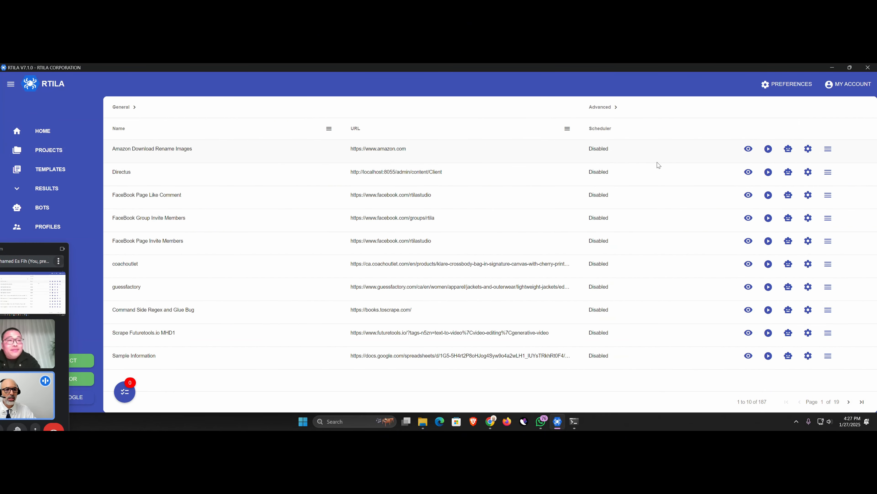
click(748, 151)
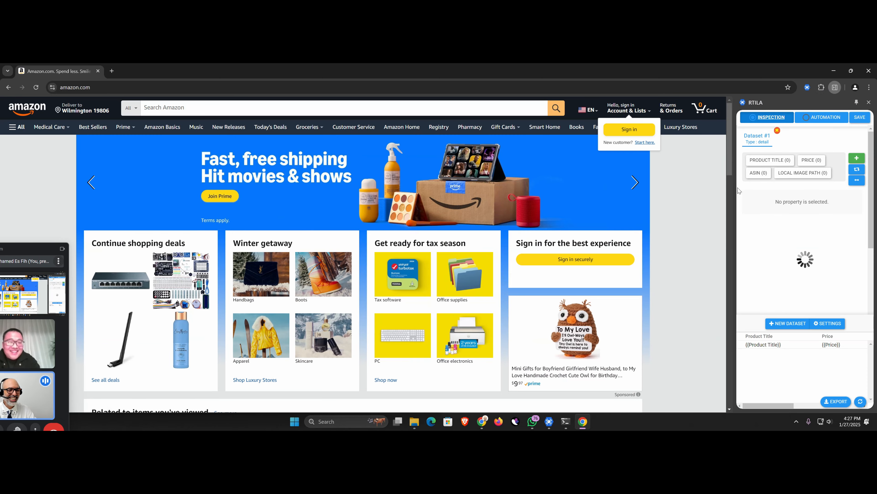
drag(748, 184, 679, 186)
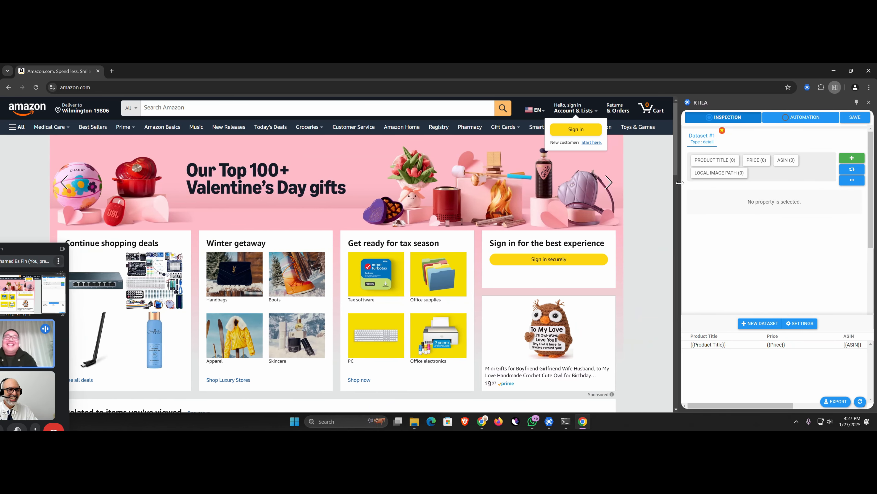
Copy the King C. Gillette Beard Wash page URL from the latest run's results
click(482, 421)
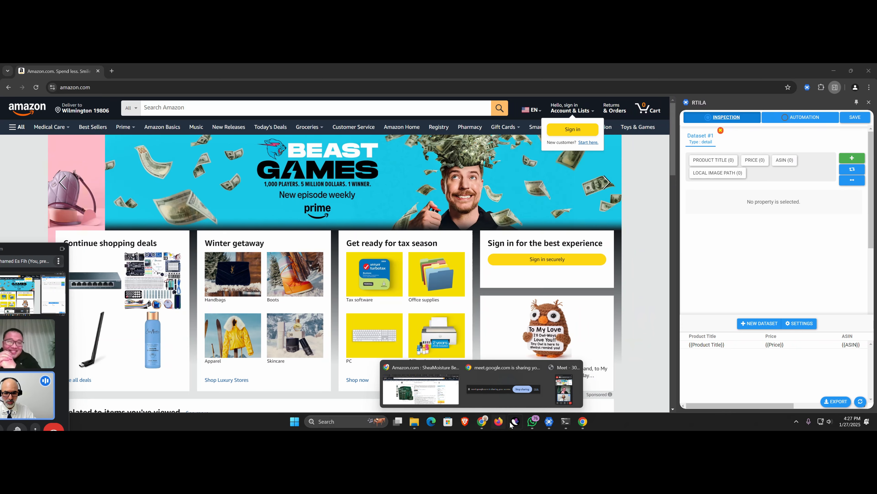
click(546, 423)
click(52, 189)
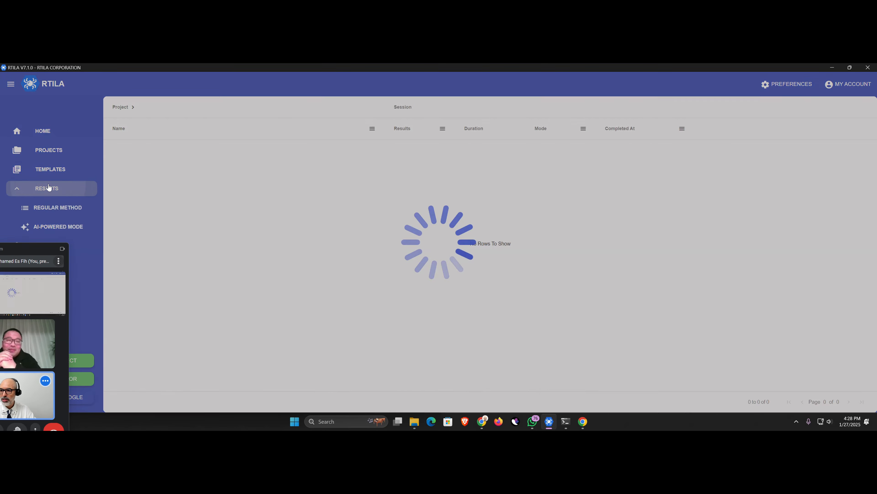
click(736, 149)
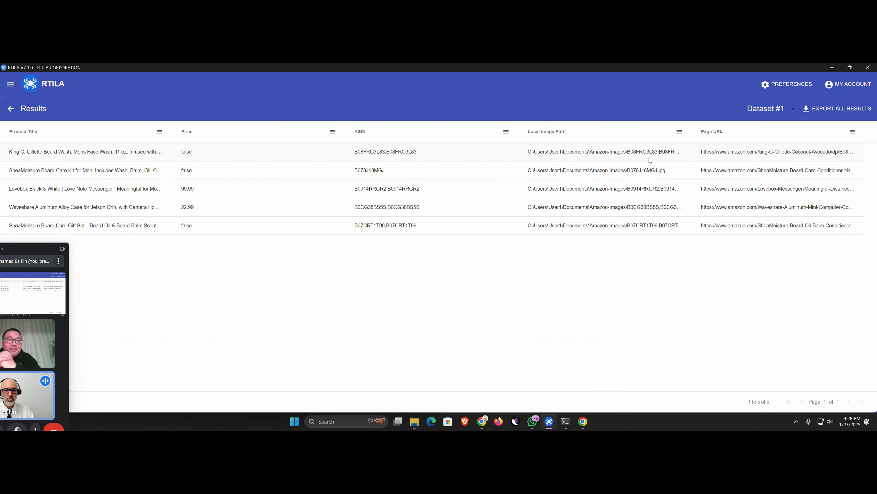
double_click(727, 154)
key(ctrl+c)
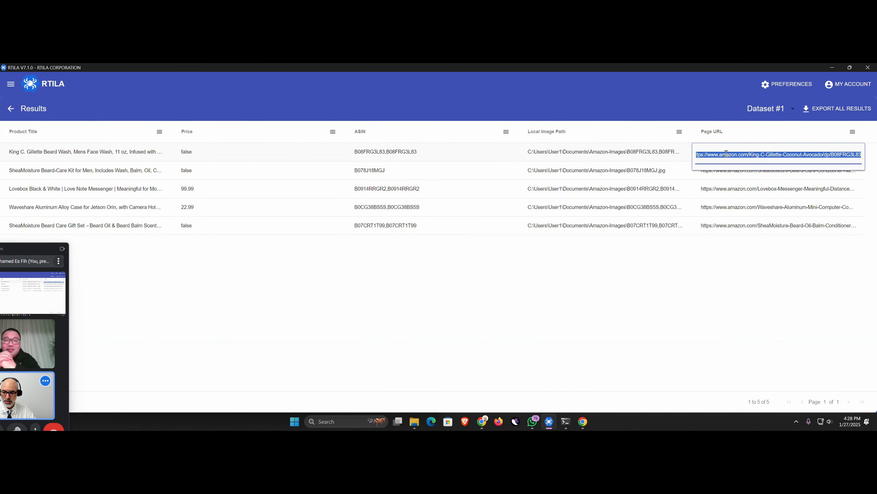
key(Escape)
Open the copied King C. Gillette product page in the project's editing browser
click(583, 421)
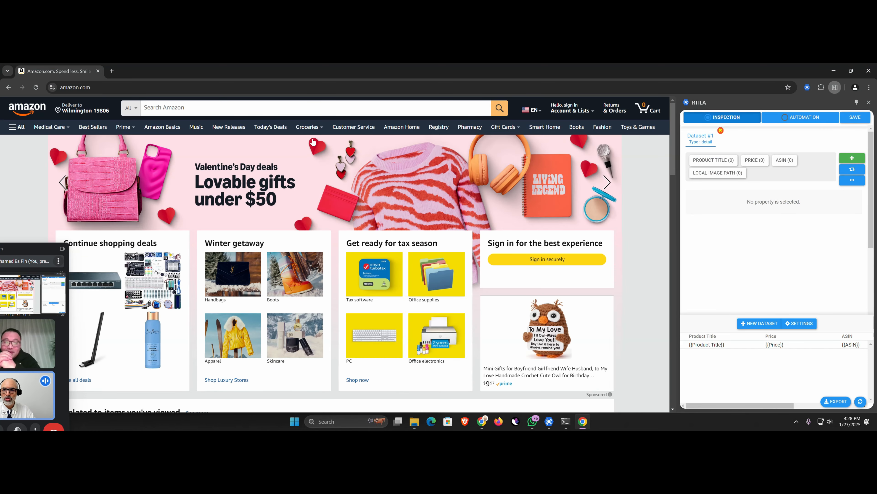
double_click(314, 91)
key(ctrl+v)
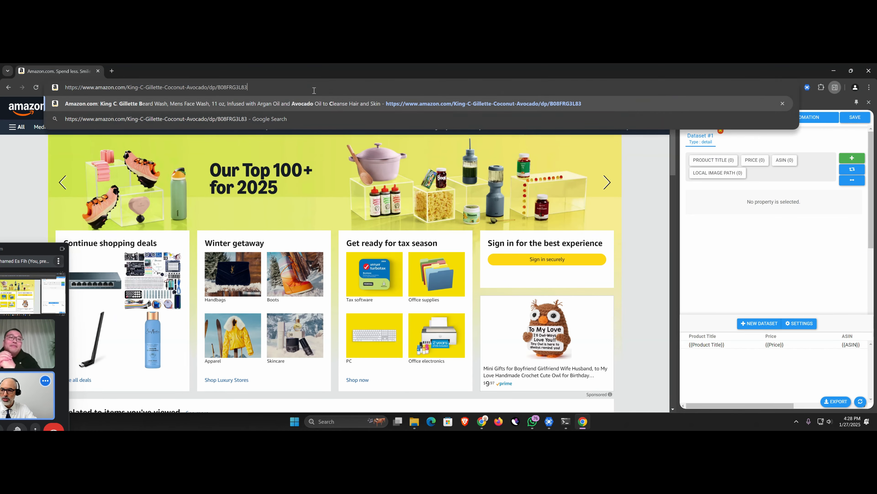
key(Return)
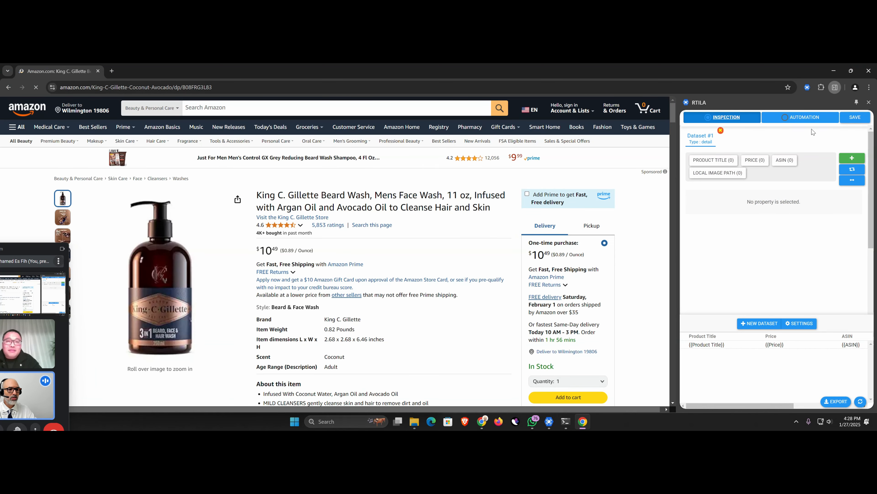
Enable the CSS Locator Finder's search mode in the Price command and set its search value to 10.49
click(808, 120)
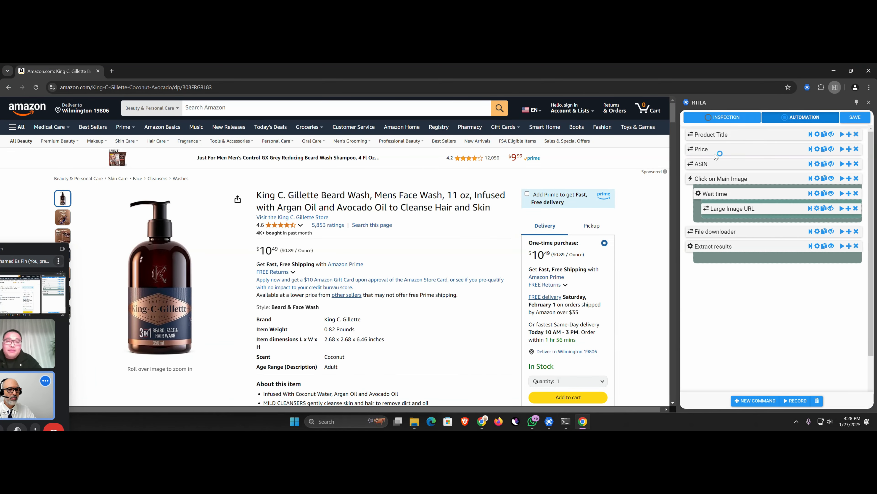
click(702, 150)
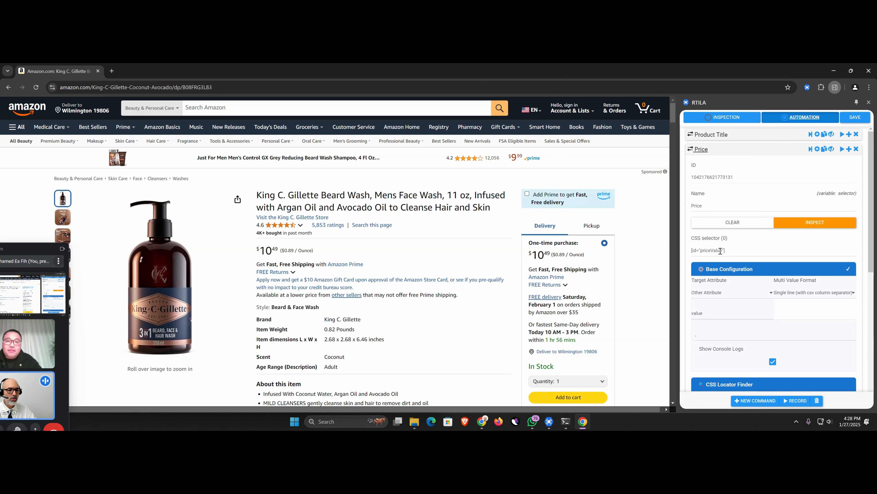
scroll(723, 247, down, 2)
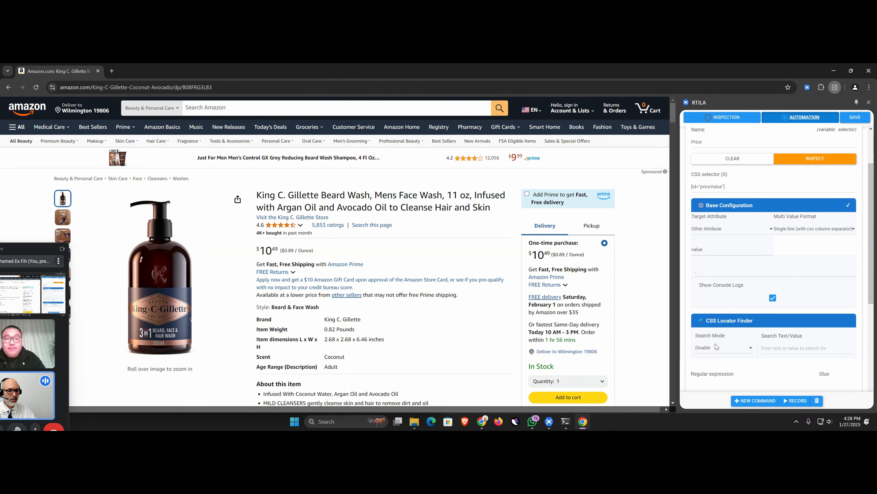
click(722, 347)
click(713, 370)
click(774, 349)
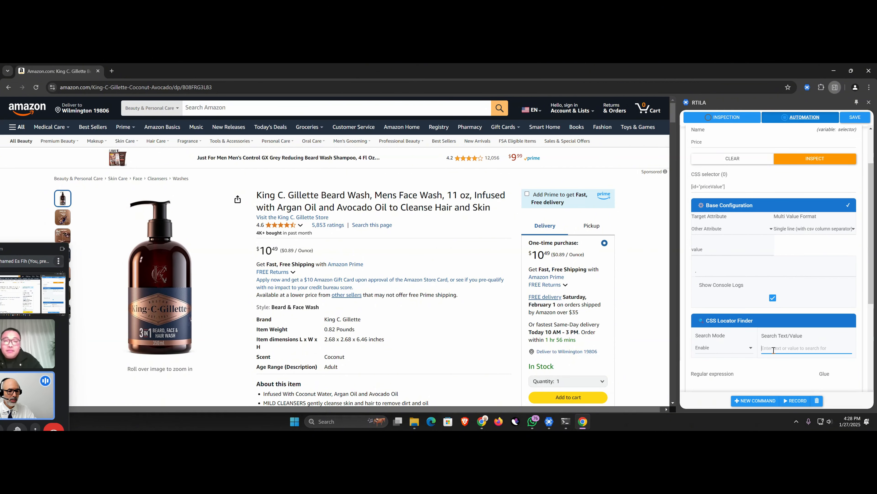
text(10.49)
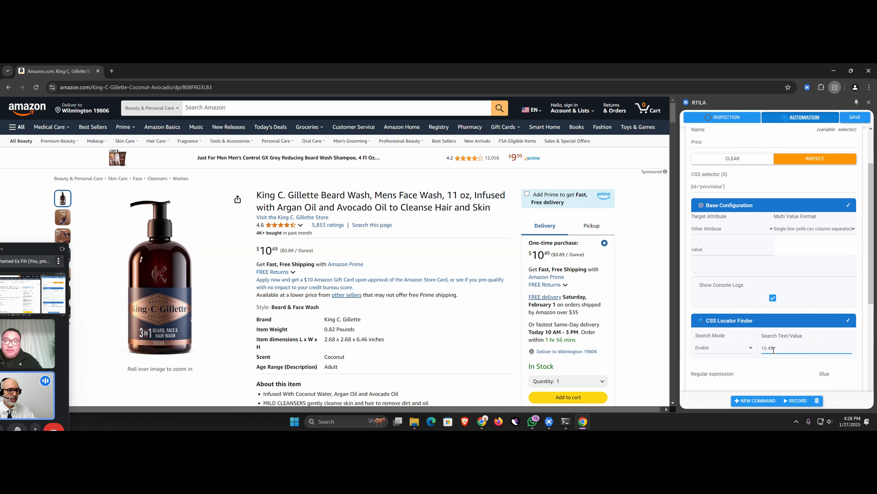
Run the Price command with the browser console open and copy the first unique exact-match selector, [class="a-box"] [id="twister-plus-price-data-price"]
drag(871, 184, 870, 159)
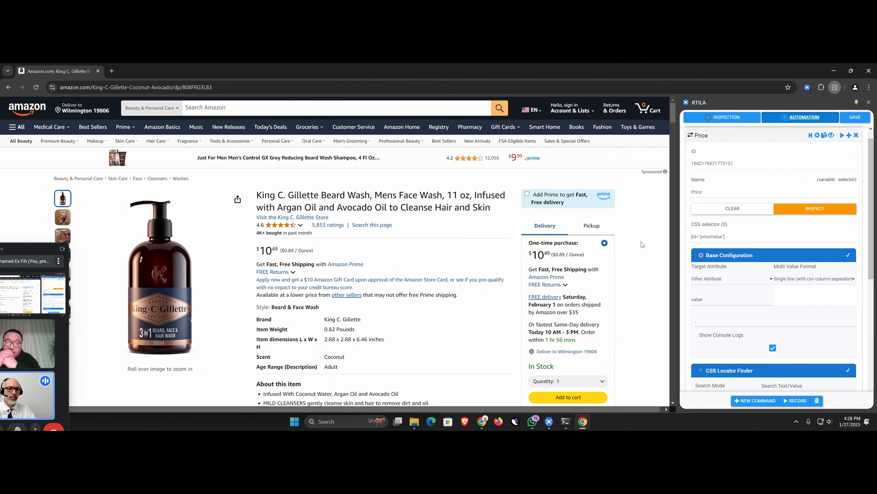
right_click(607, 156)
click(641, 282)
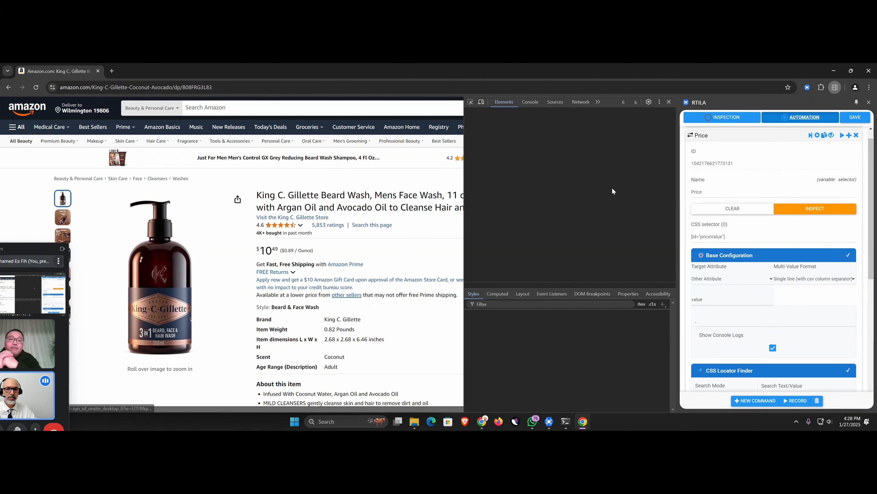
click(535, 101)
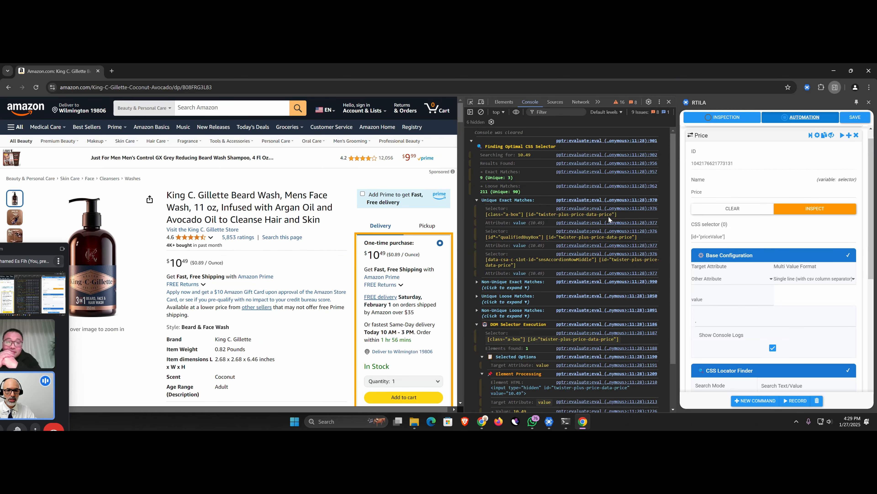
drag(620, 216, 498, 215)
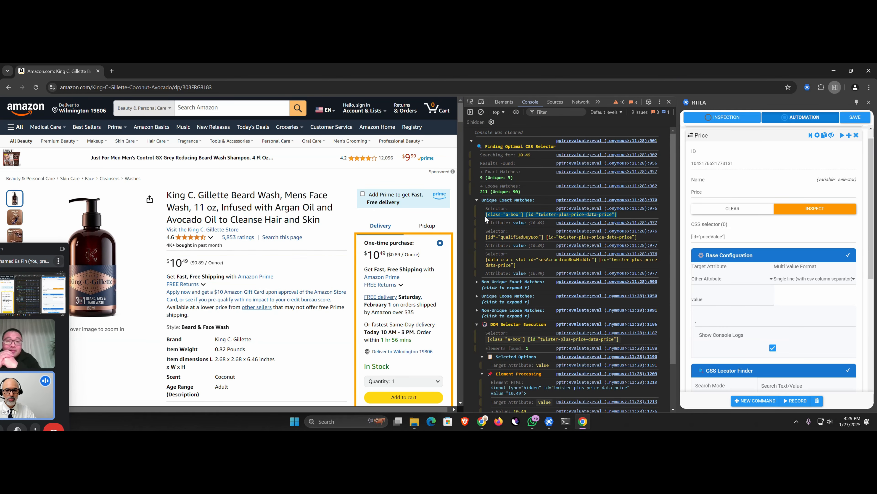
right_click(508, 215)
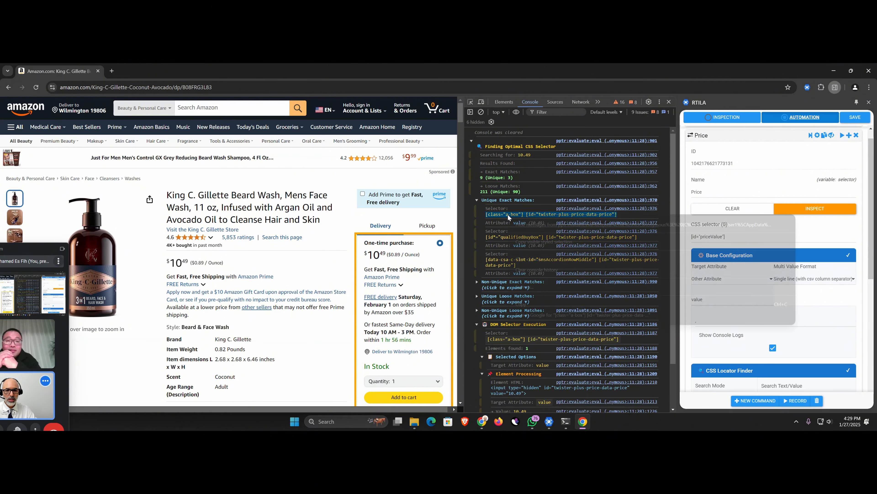
click(530, 305)
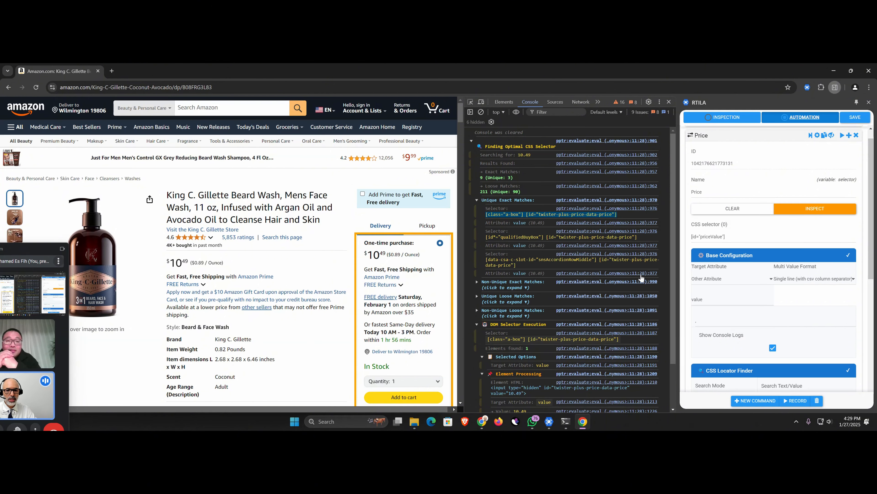
Disable the CSS Locator Finder's search mode in the Price command
scroll(724, 289, down, 4)
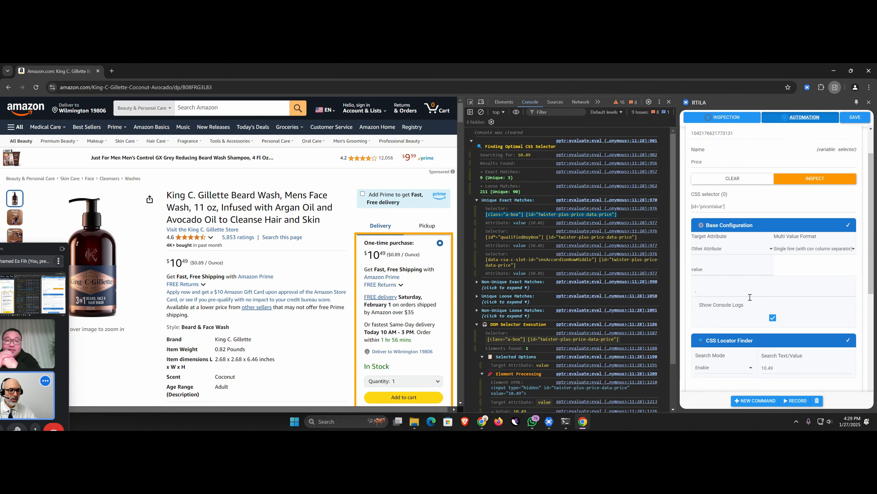
click(728, 273)
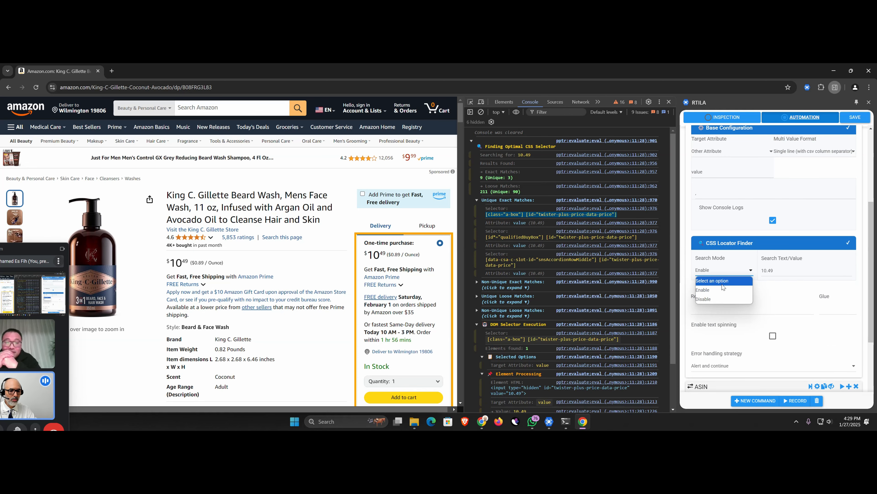
click(730, 296)
double_click(789, 272)
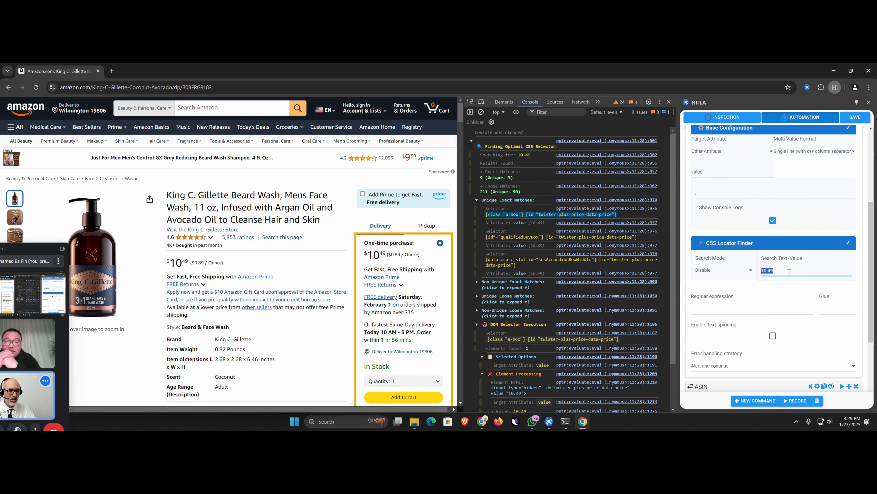
Replace the Price command's CSS selector with the copied [class="a-box"] [id="twister-plus-price-data-price"] and save the project
scroll(790, 272, up, 4)
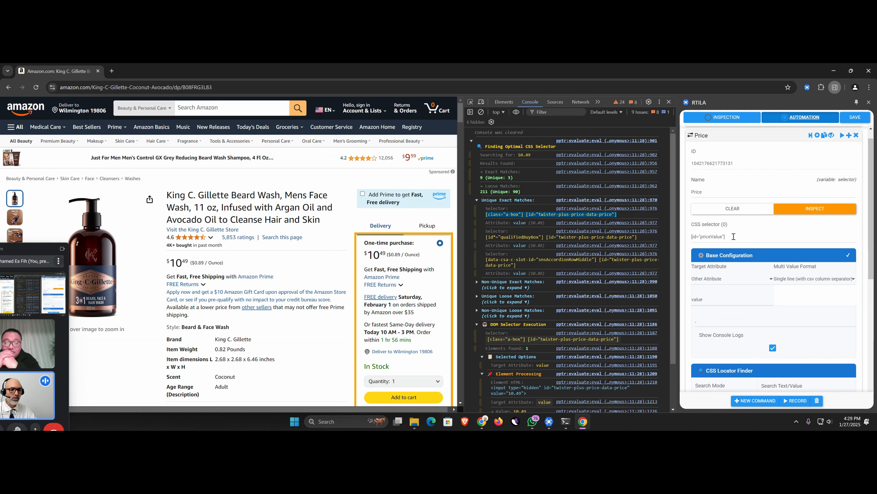
drag(725, 236, 687, 236)
key(BackSpace)
key(ctrl+v)
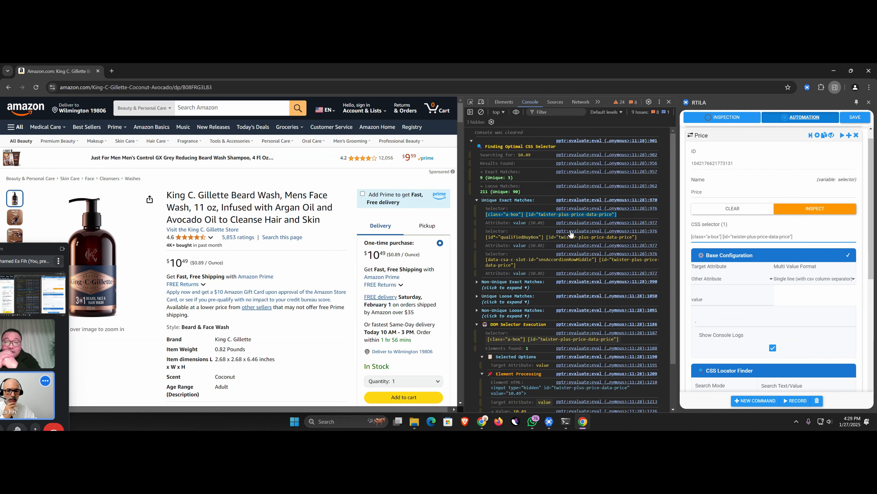
click(856, 118)
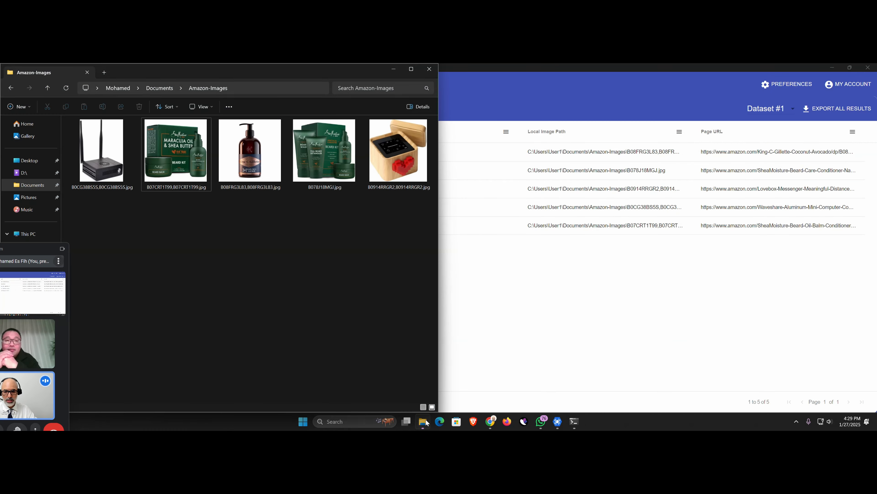
Delete all the product images in the Amazon-Images folder and return to RTILA
drag(414, 212, 89, 152)
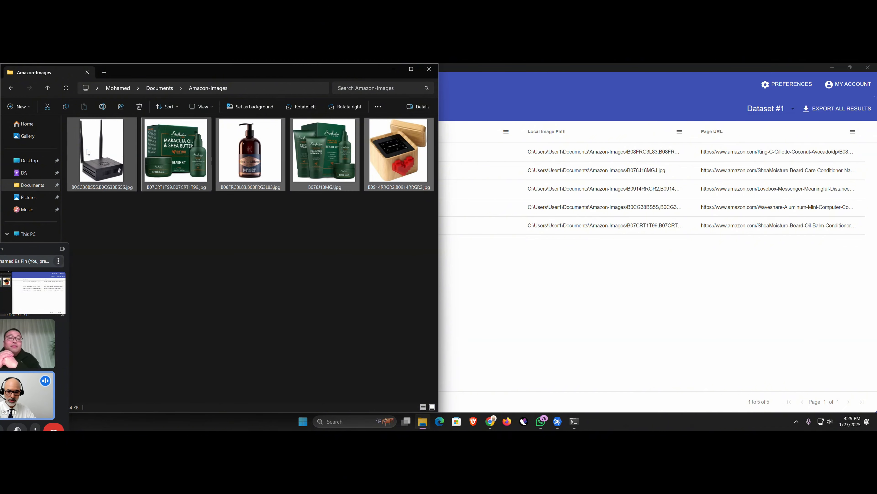
key(Delete)
click(552, 298)
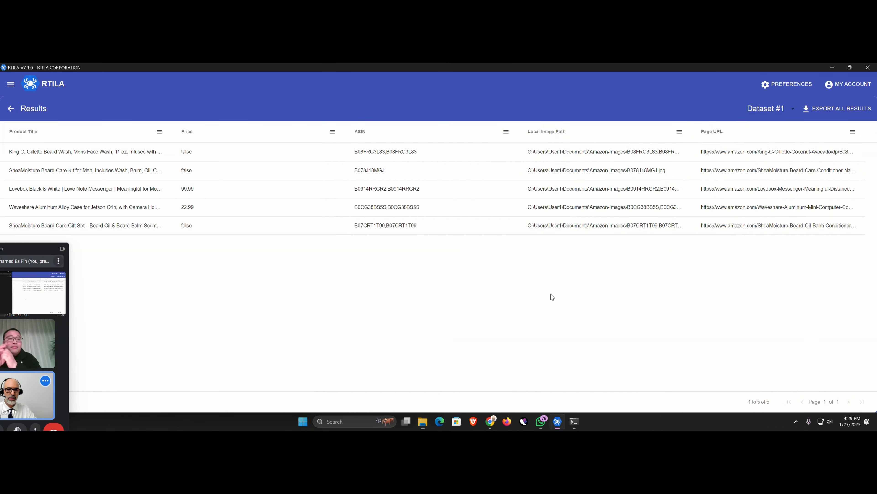
Run the Amazon Download Rename Images project from the project list
click(11, 108)
click(72, 138)
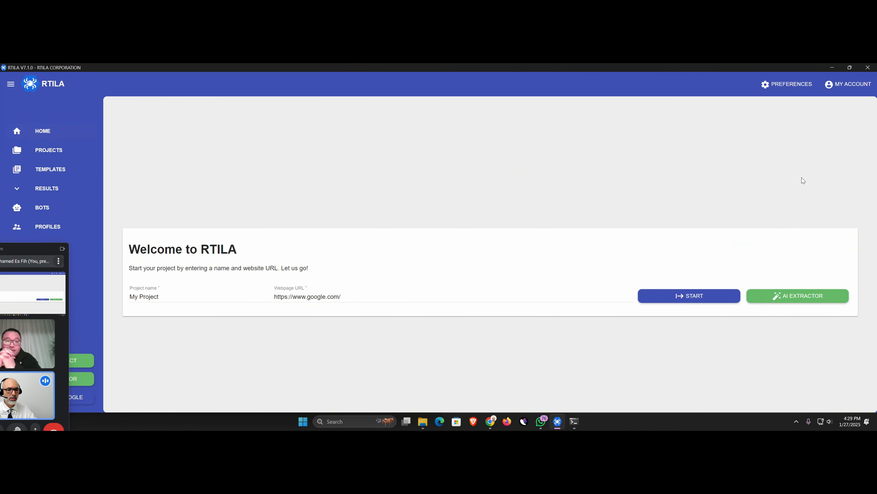
click(56, 150)
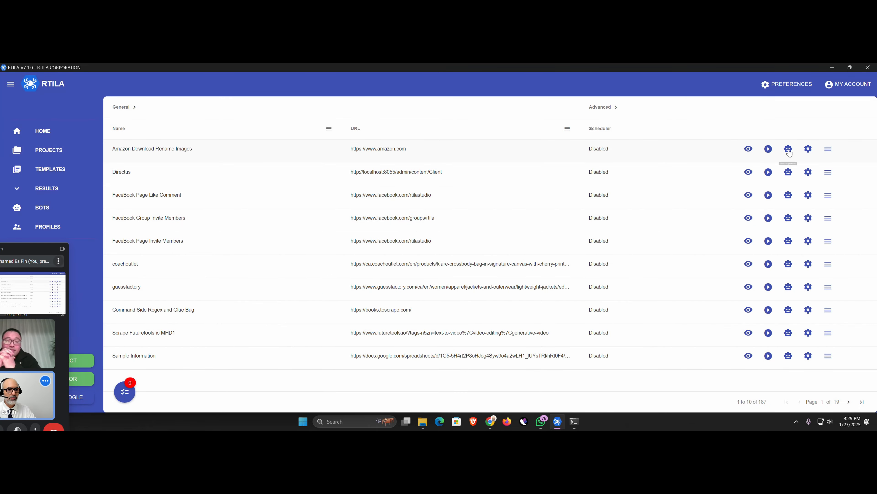
click(769, 149)
click(787, 151)
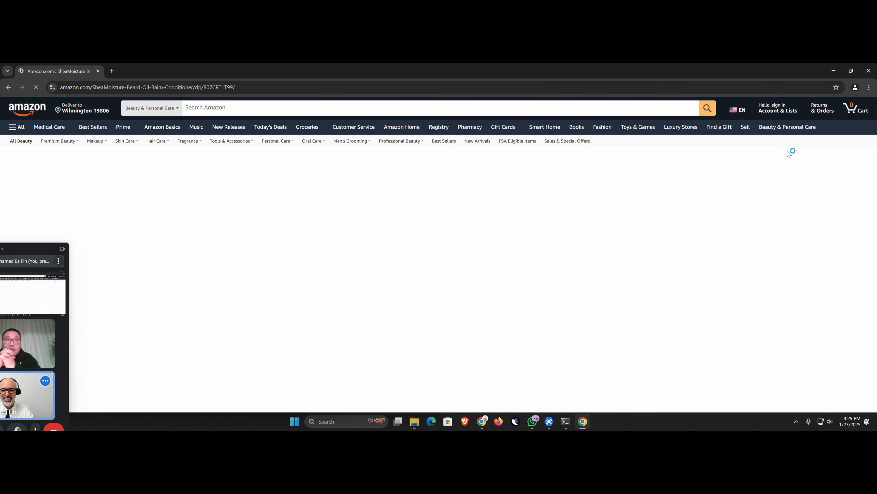
Place the run's browser window beside the Amazon-Images folder and watch the images download
key(super+Right)
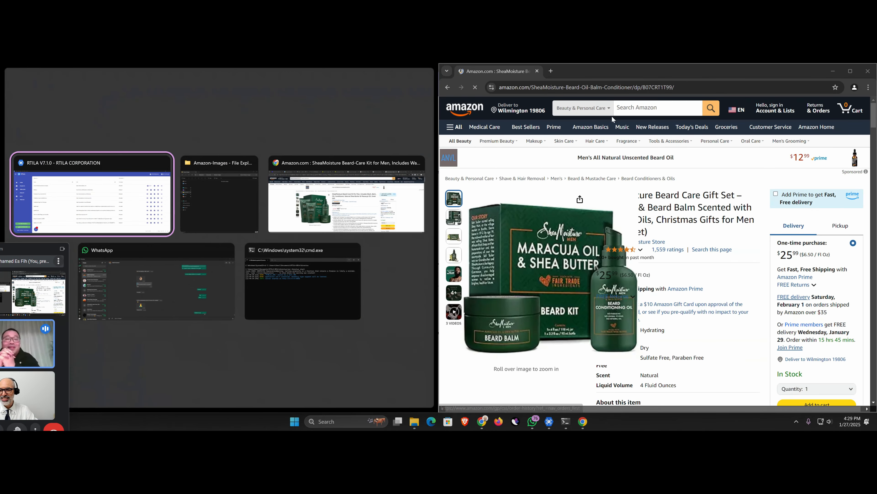
click(220, 220)
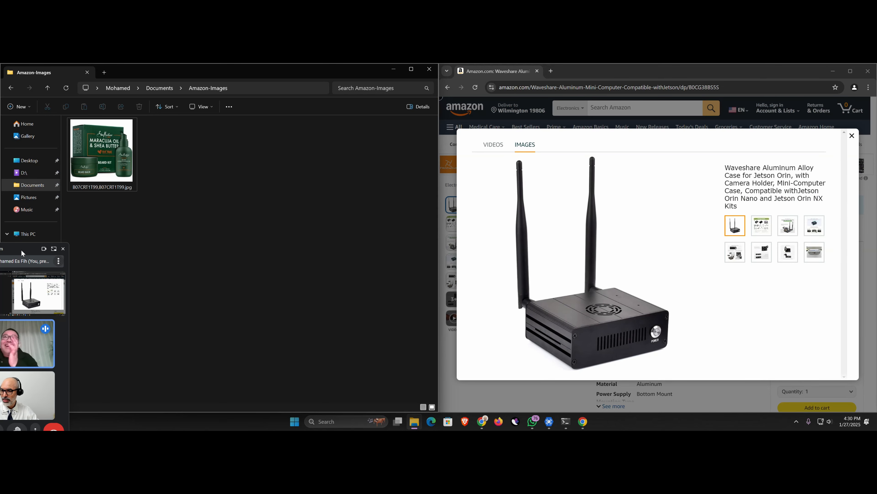
drag(21, 249, 56, 236)
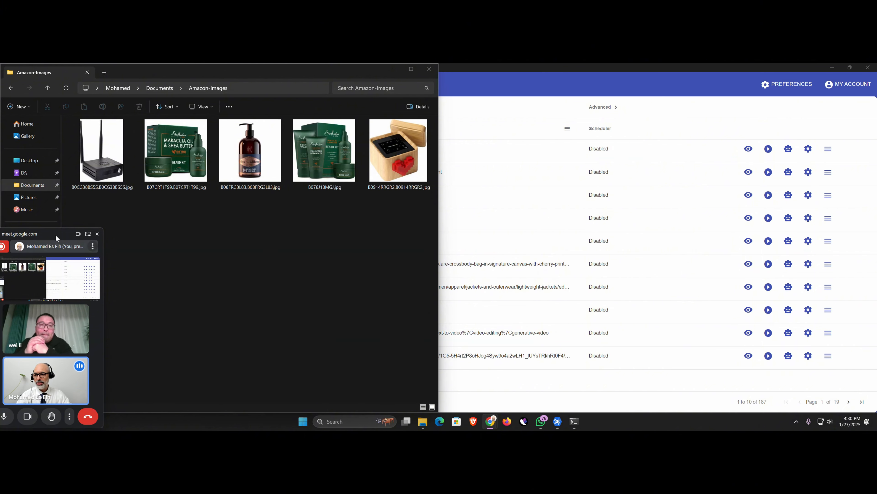
Preview the results of the latest Amazon Download Rename Images run to check the extracted prices
click(458, 87)
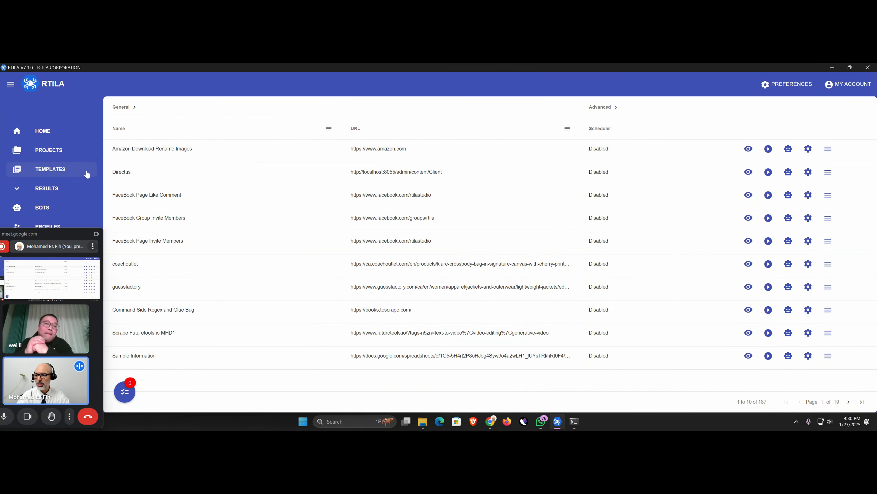
click(47, 190)
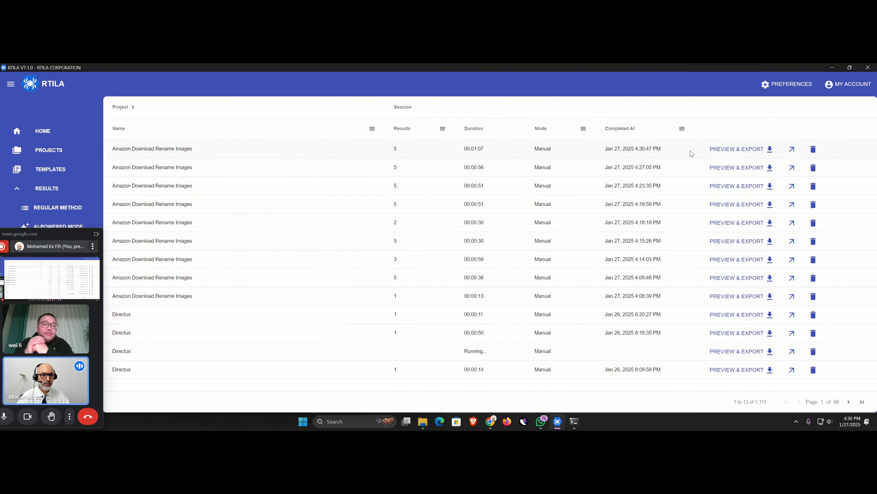
click(737, 149)
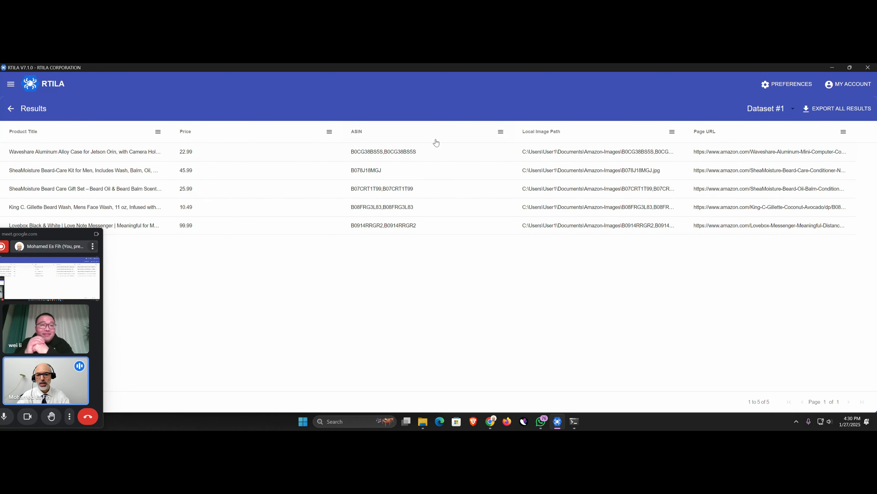
Reopen the Amazon Download Rename Images project for editing and show the RTILA side panel
click(11, 108)
click(75, 153)
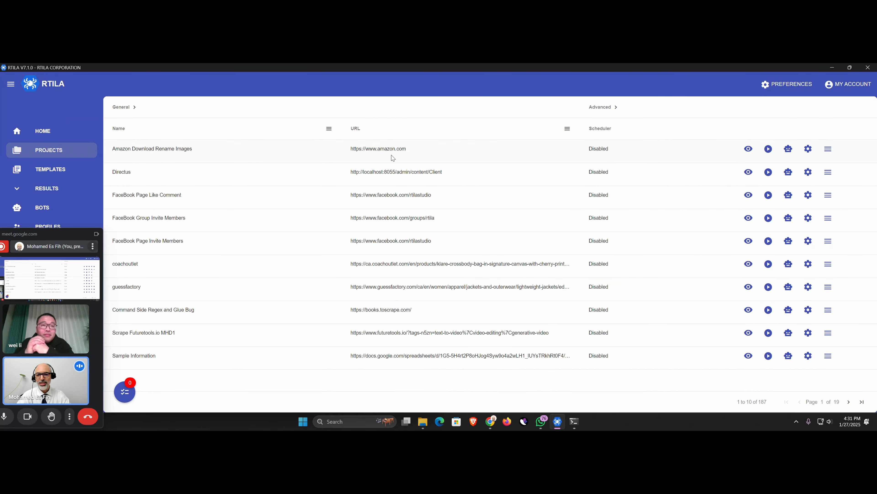
click(749, 149)
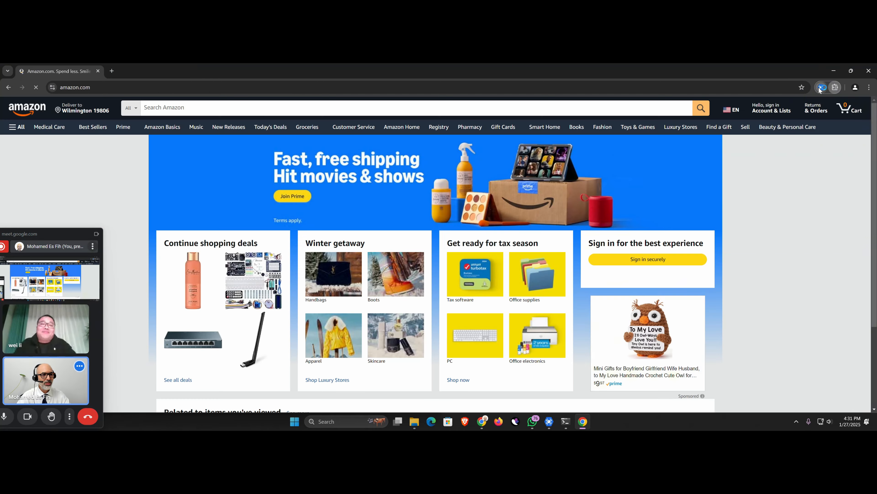
click(821, 88)
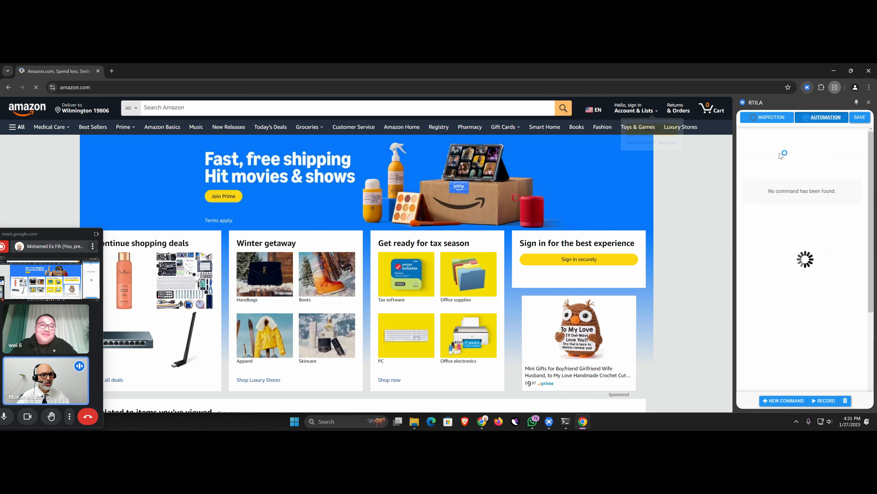
Load the SheaMoisture Beard-Care Kit product page, dp/B078J18MGJ, in the editing browser and widen the RTILA side panel
click(295, 87)
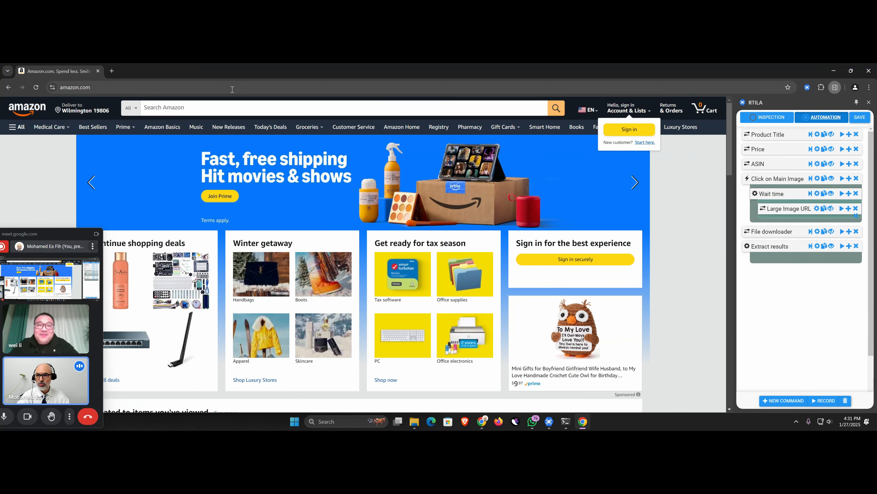
text(https://www.amazon.com/SheaMoisture-Beard-Care-Conditioner-Natural-Maracuja/dp/B078J18MGJ)
key(Return)
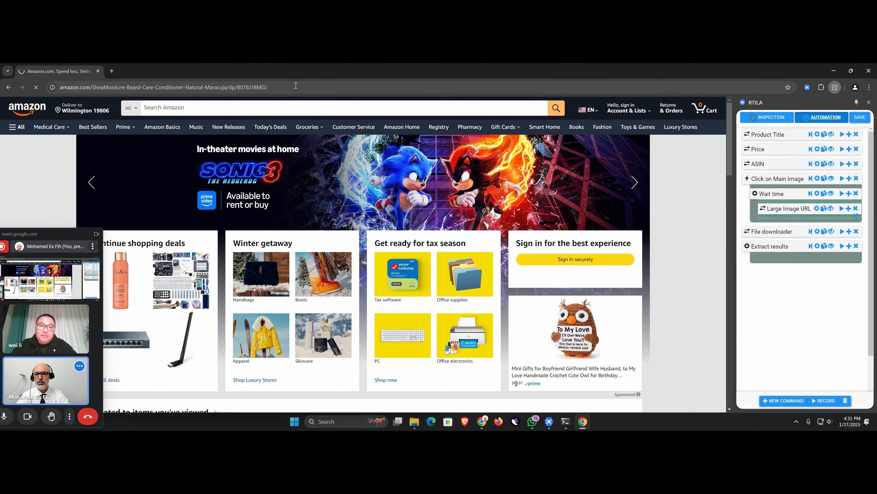
drag(733, 200, 700, 206)
Open the browser's developer tools and run the Click on Main Image command to bring up the product's image gallery
right_click(692, 218)
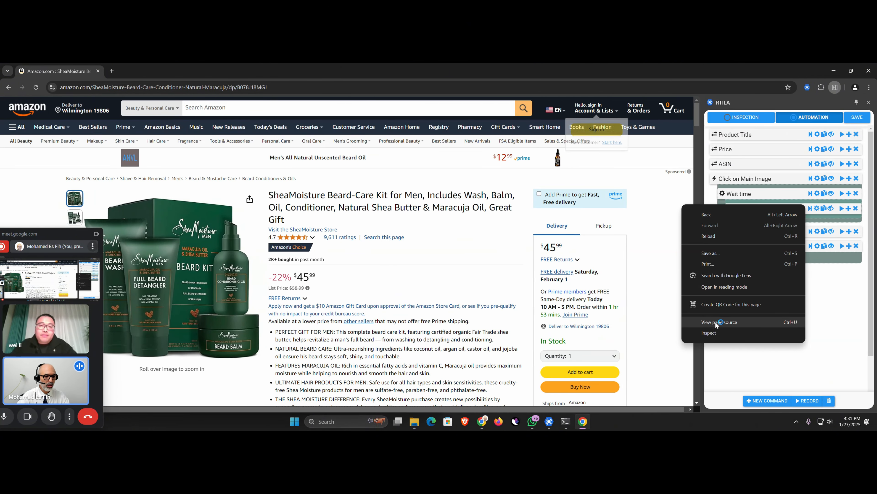
click(709, 332)
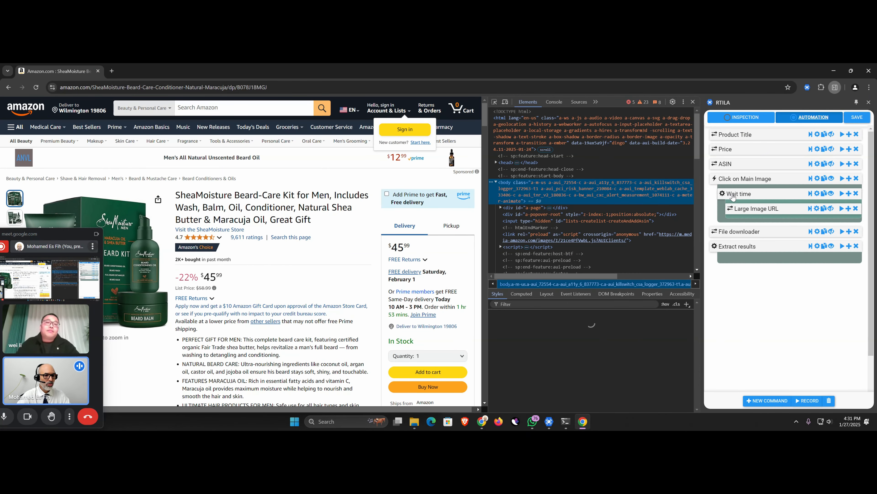
click(810, 209)
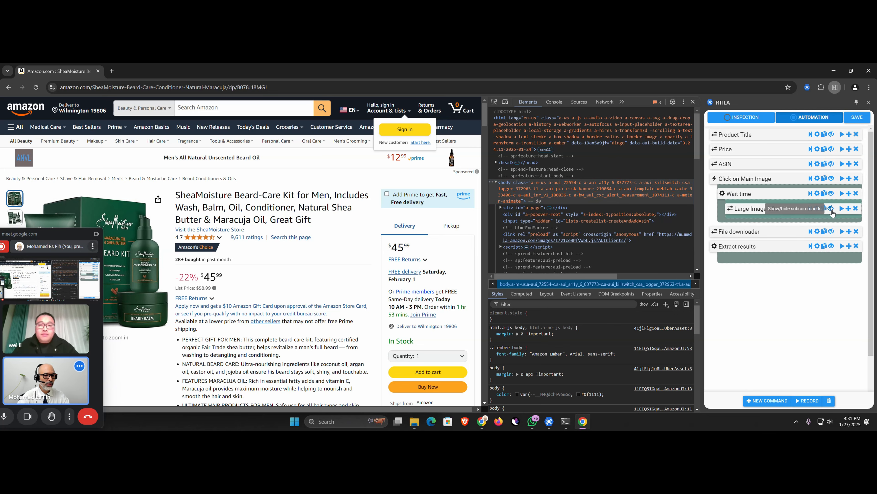
click(810, 179)
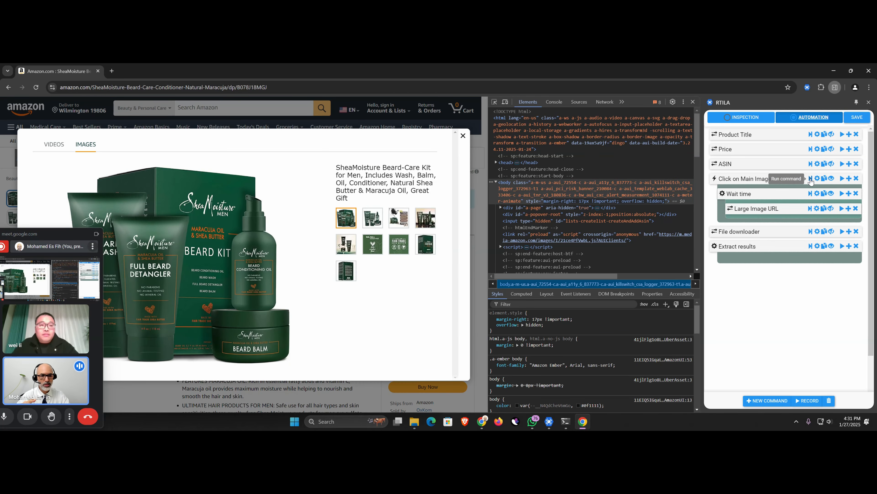
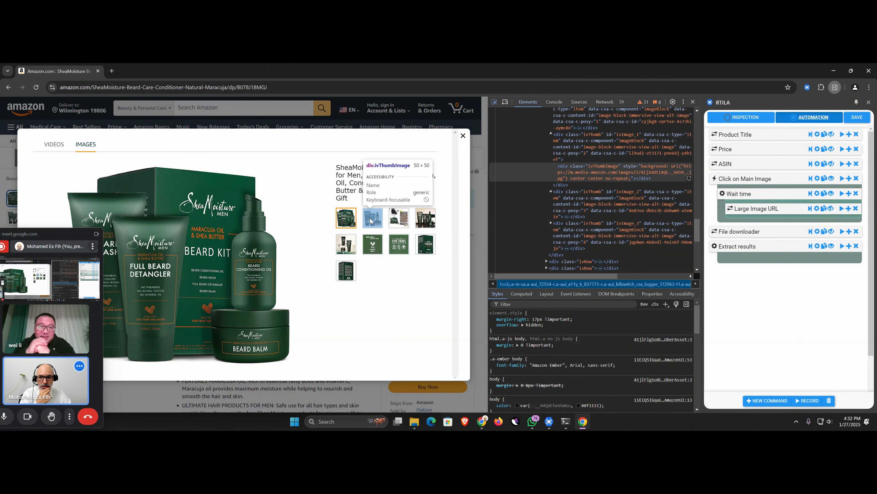
Inspect the gallery thumbnails' markup in the developer tools and copy the class attribute of the second thumbnail's ivThumb container
click(353, 223)
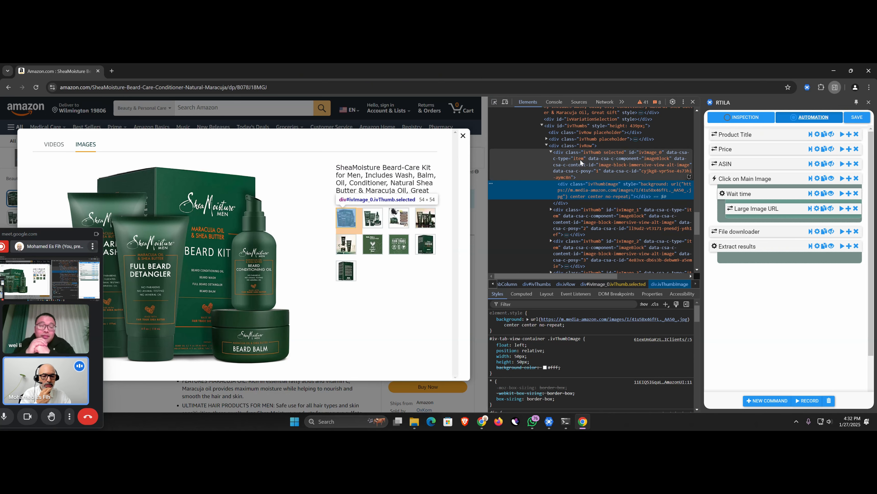
click(556, 153)
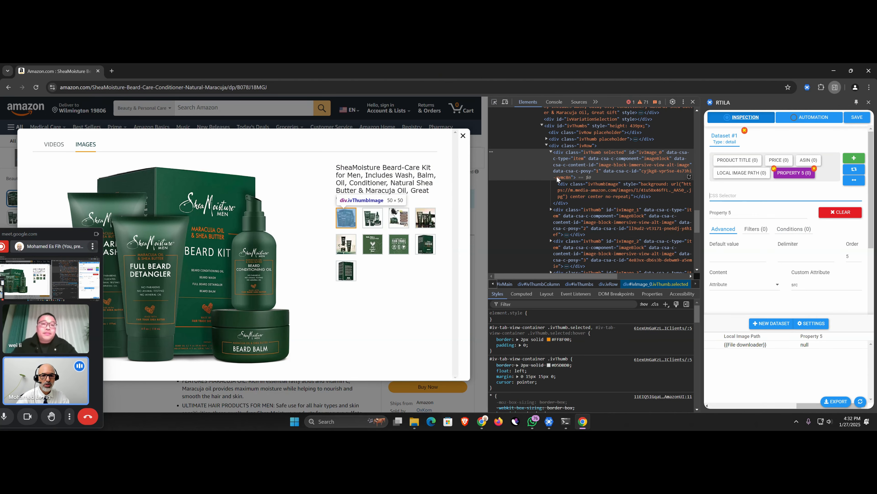
click(551, 152)
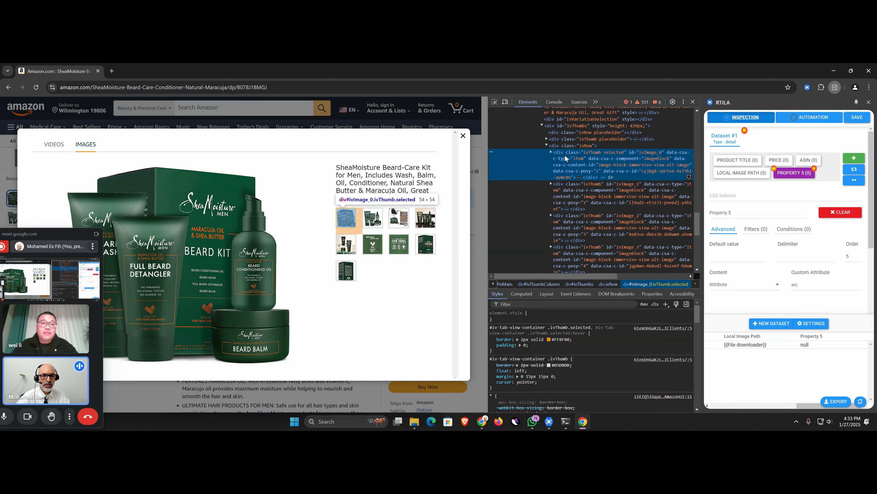
click(551, 152)
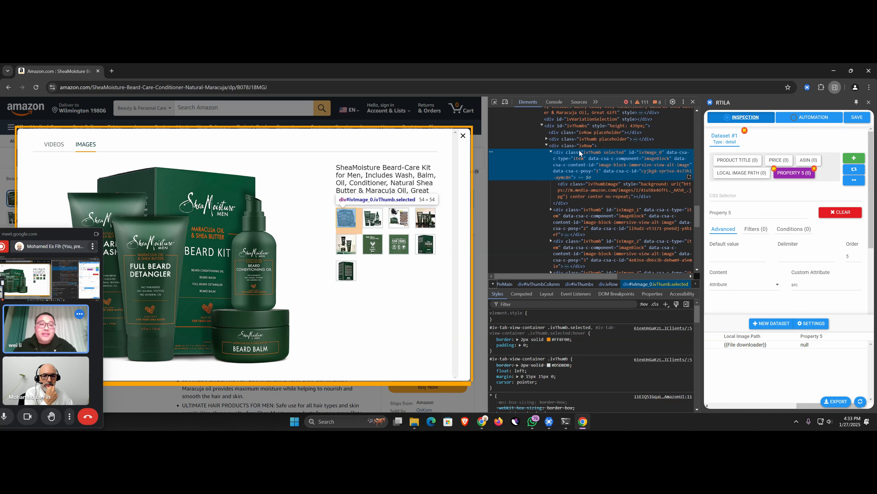
double_click(572, 212)
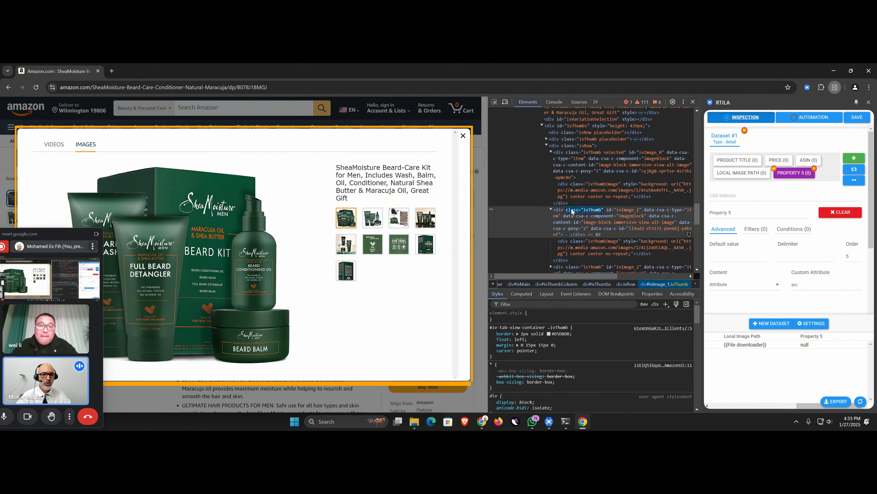
Add a Click on an element command to the automation and name it "Click on each Image"
click(809, 121)
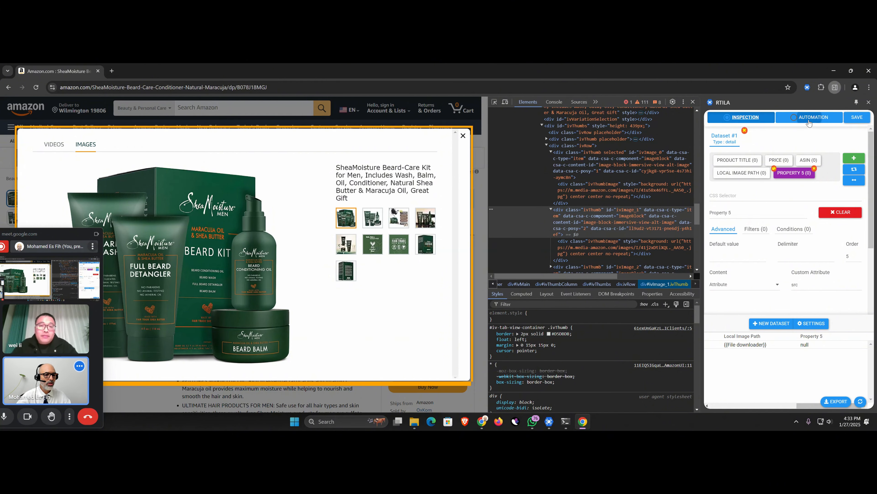
click(768, 401)
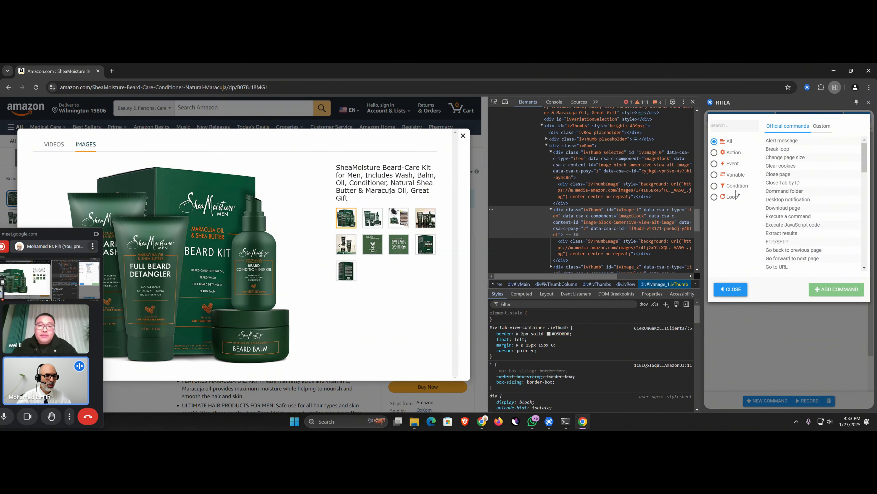
click(726, 125)
text(click)
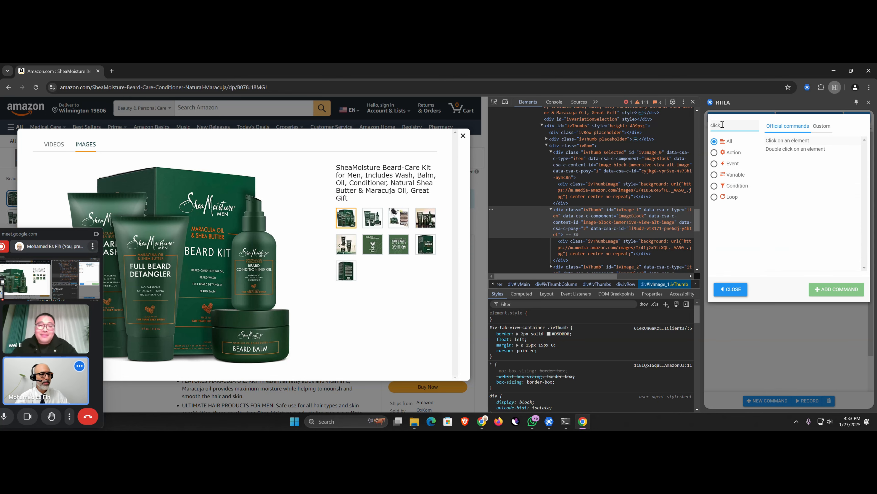
double_click(787, 141)
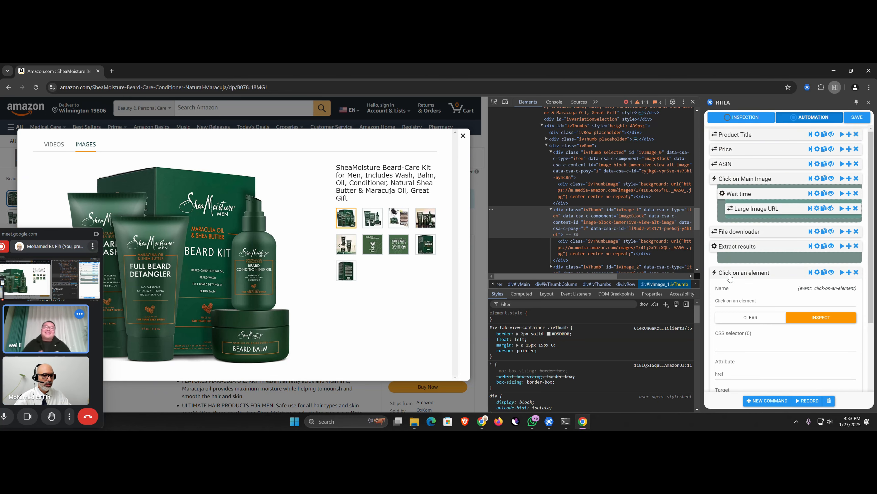
drag(733, 301, 768, 302)
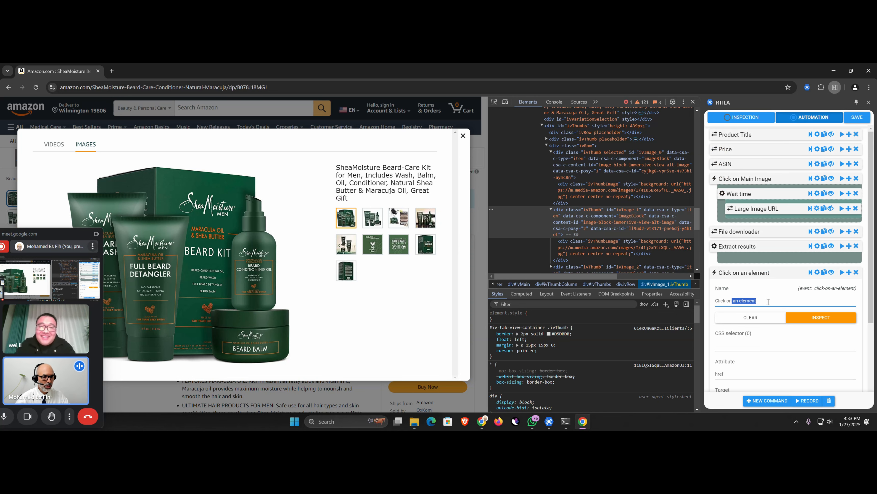
text(each)
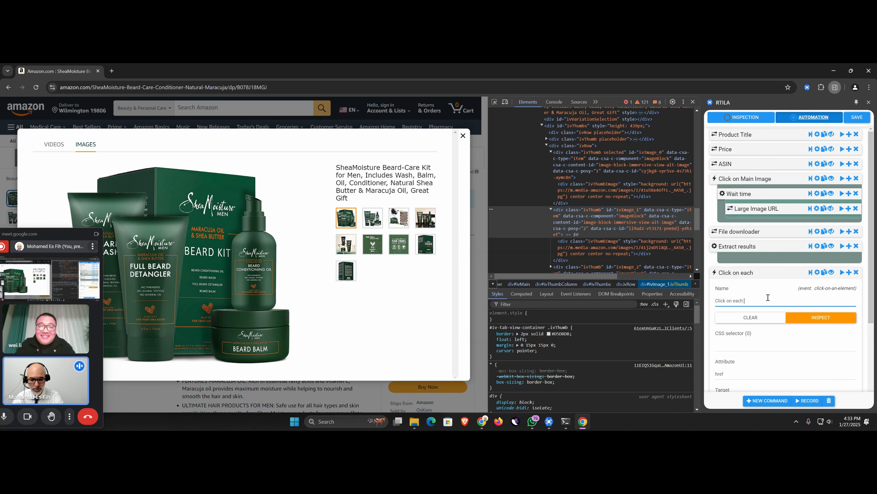
text( Image)
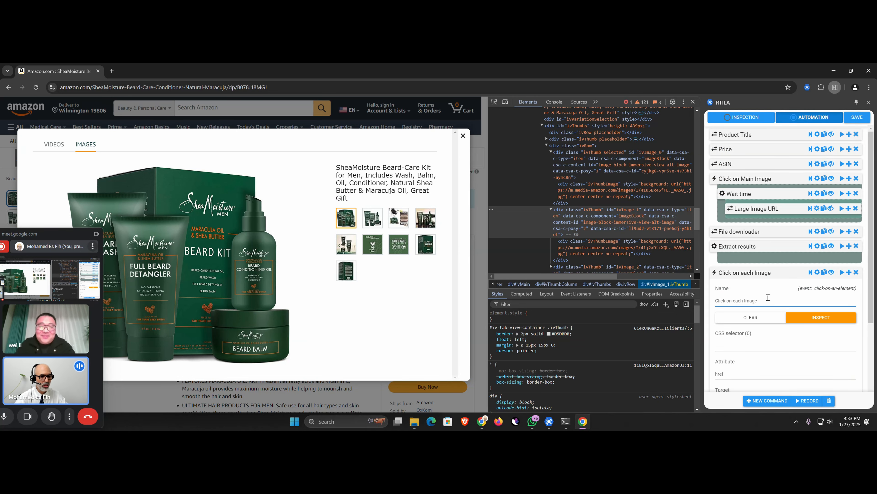
Set the CSS selector of Click on each Image to [class*="ivThumb"] > div
click(737, 350)
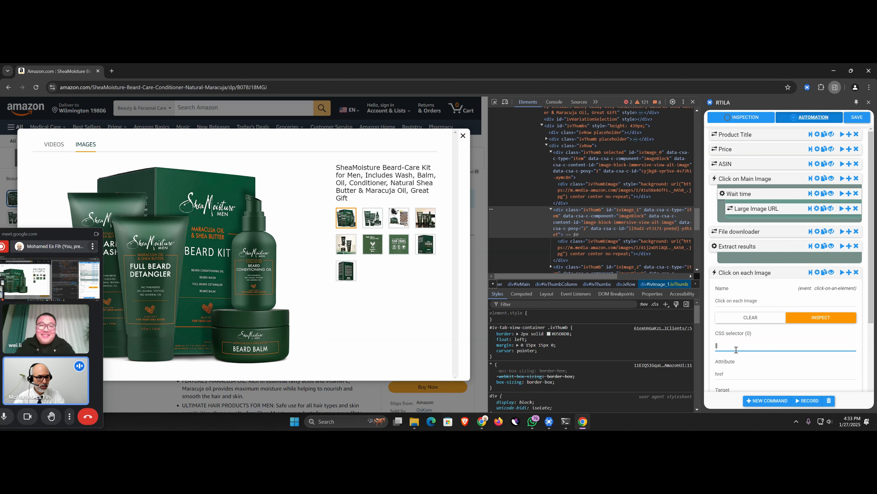
text([class='ivThumb'])
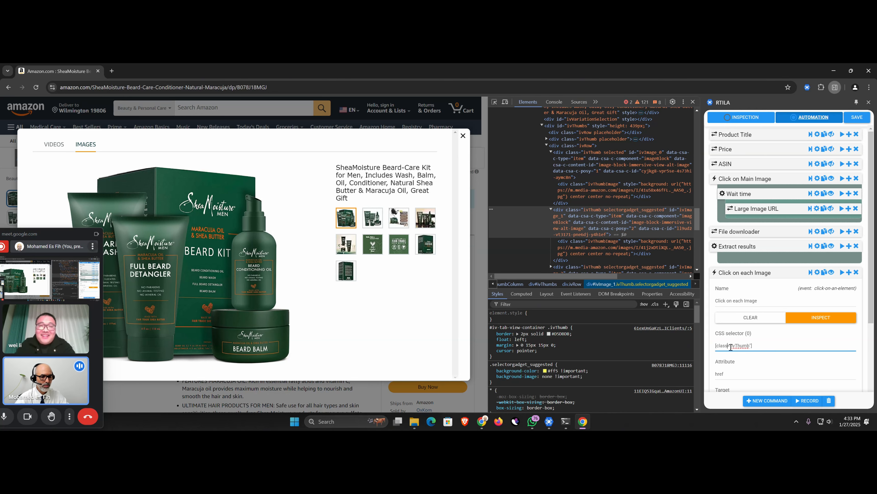
click(732, 346)
text(*)
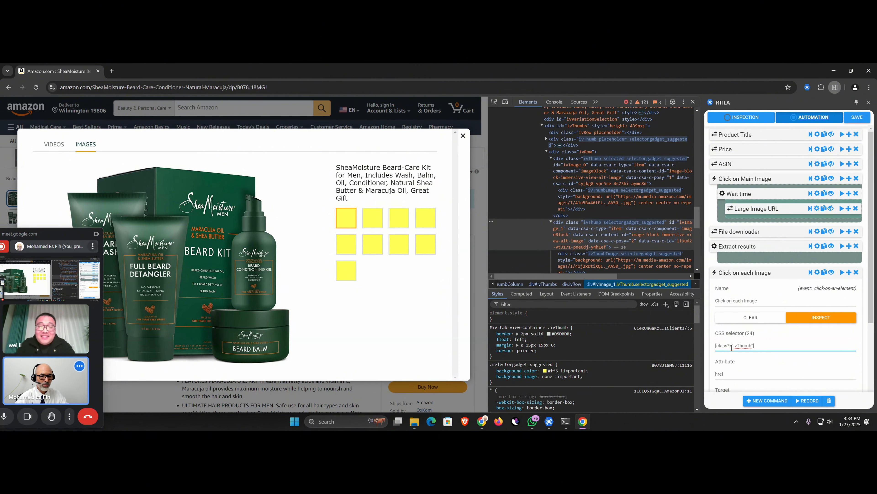
click(768, 346)
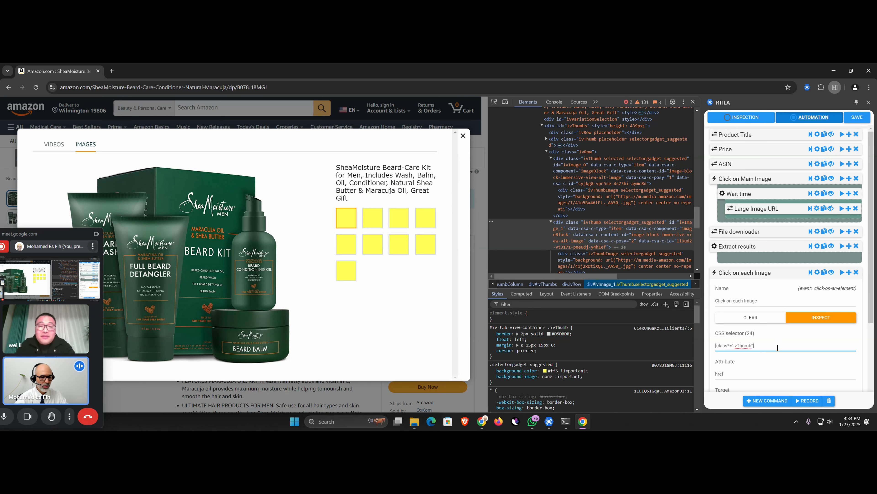
text(> div)
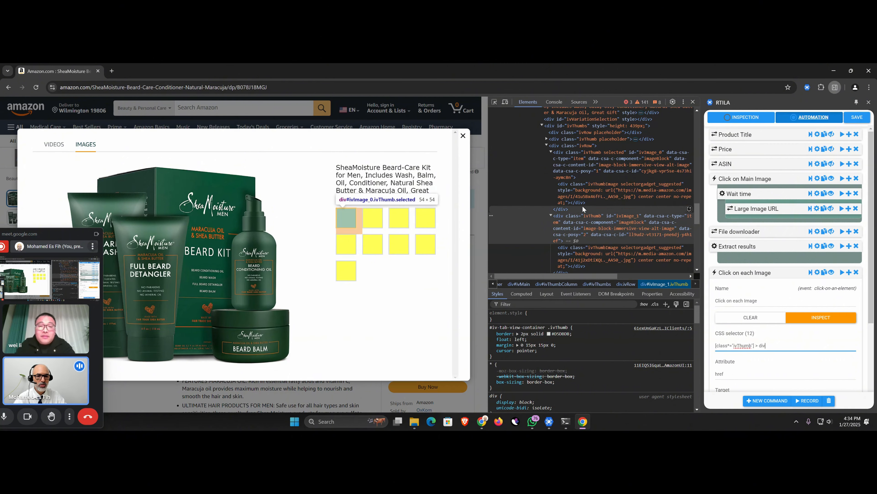
Prefix the thumbnail selector with the parent row's [class="ivRow"] and save the project
double_click(572, 145)
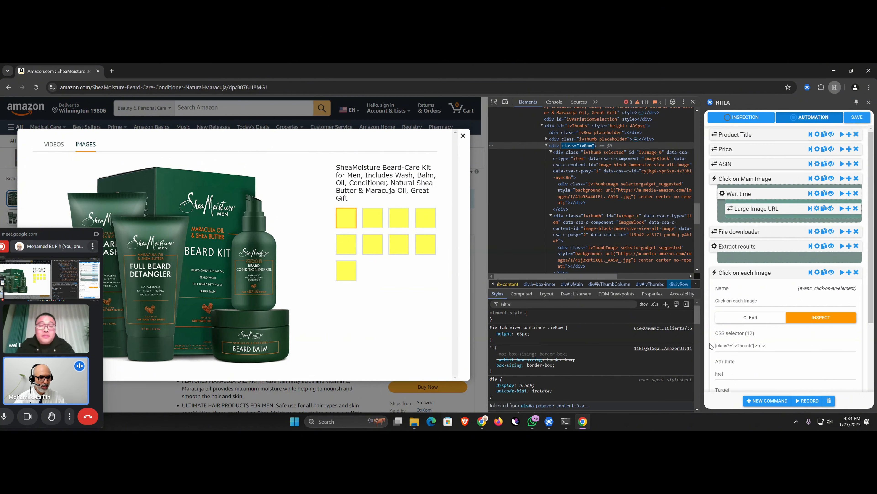
click(717, 345)
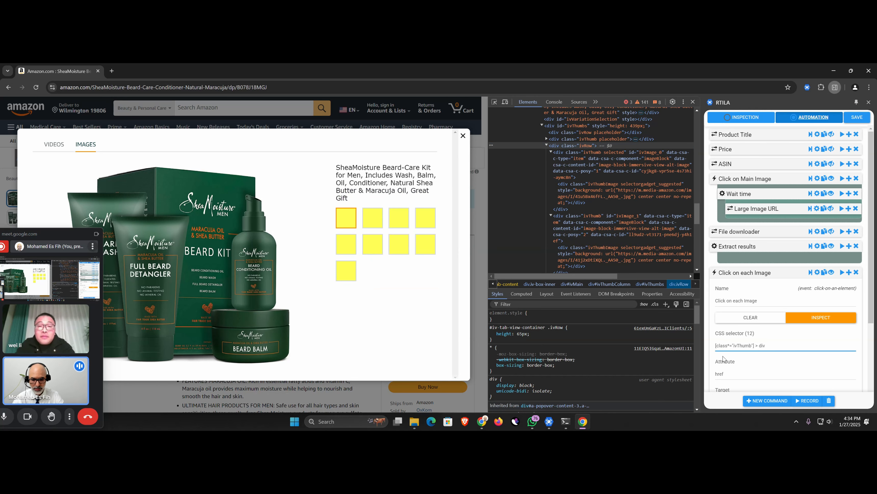
text([])
text(class="ivRow")
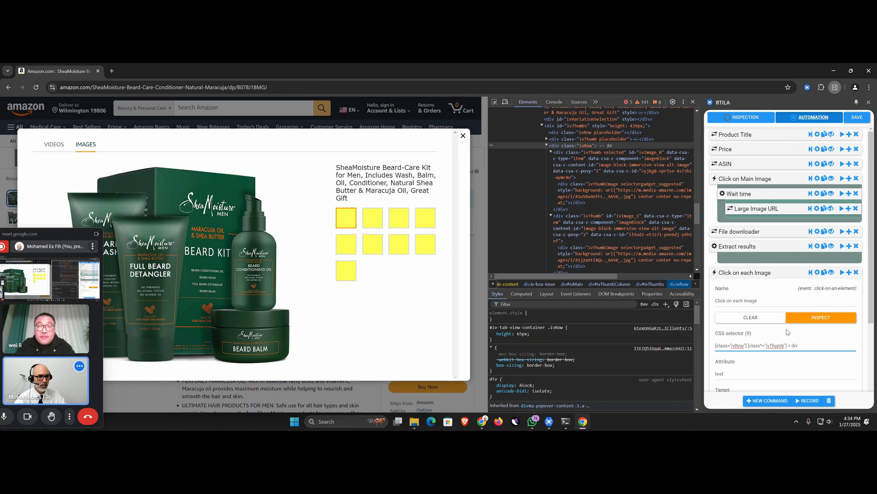
click(858, 117)
Reload the product page, reopen its image gallery, and test the Click on each Image command and its selector
click(36, 87)
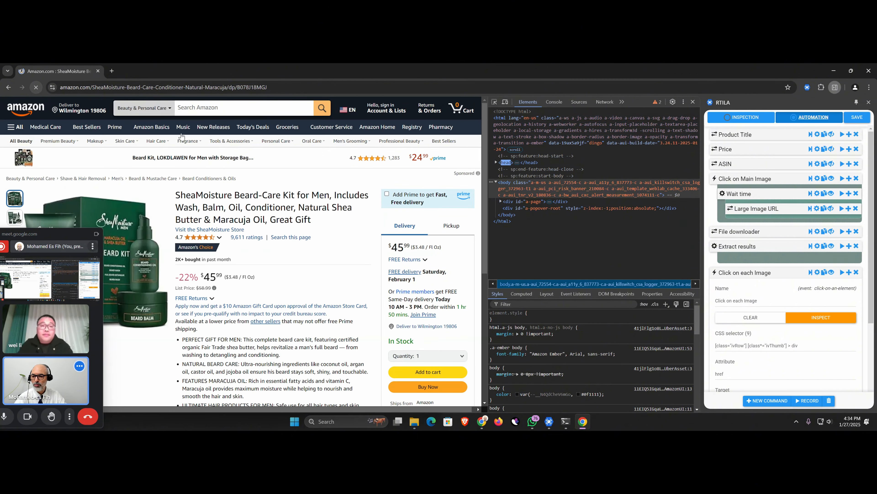
click(134, 233)
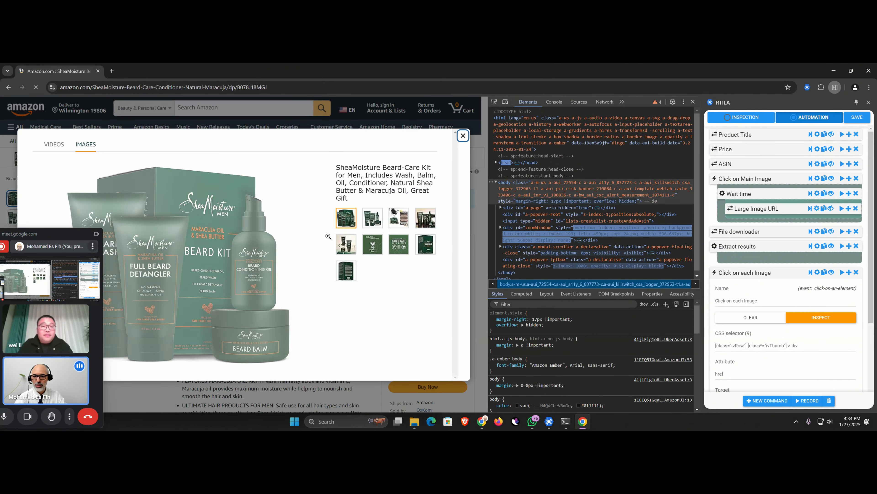
click(812, 274)
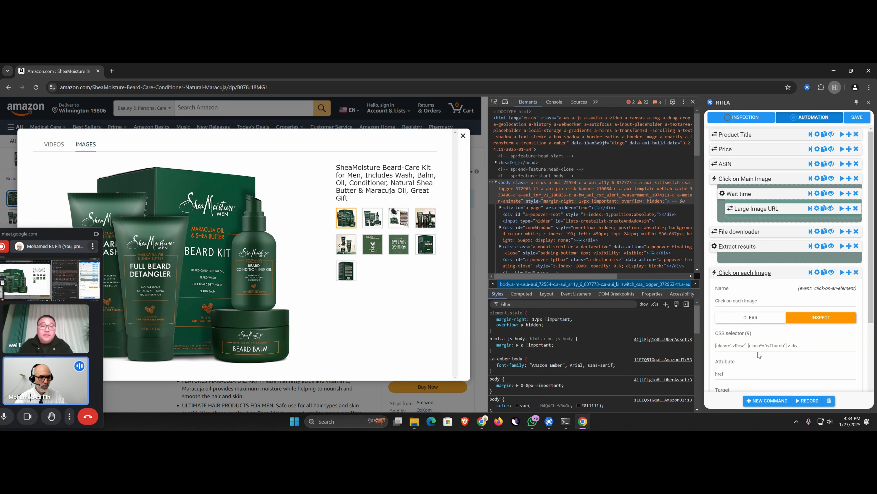
click(767, 348)
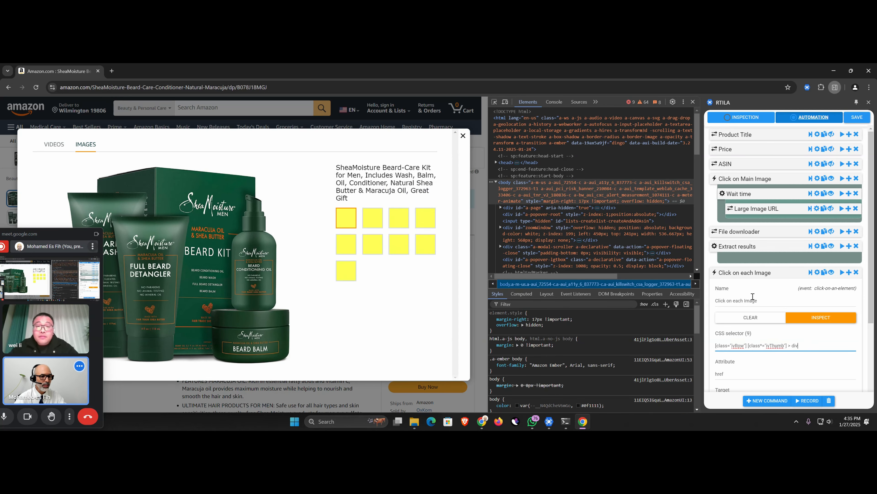
click(810, 272)
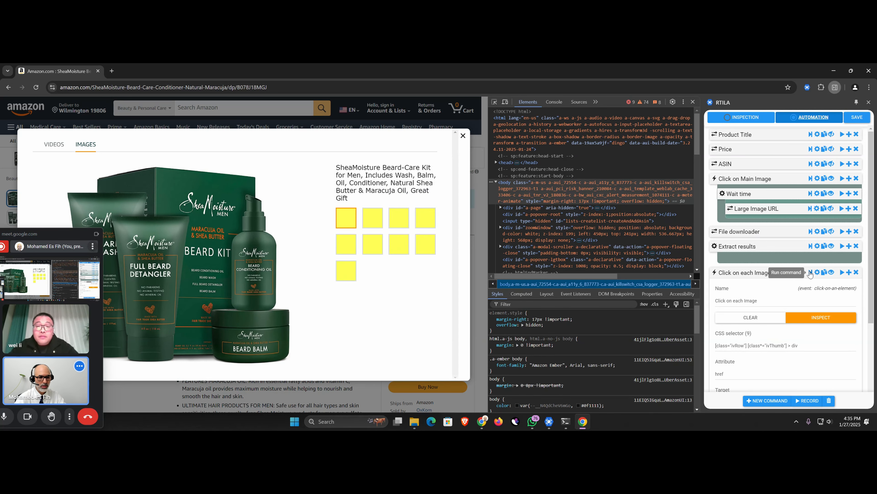
Nest Click on each Image under Click on Main Image after Wait time, with Large Image URL as its subcommand
click(745, 275)
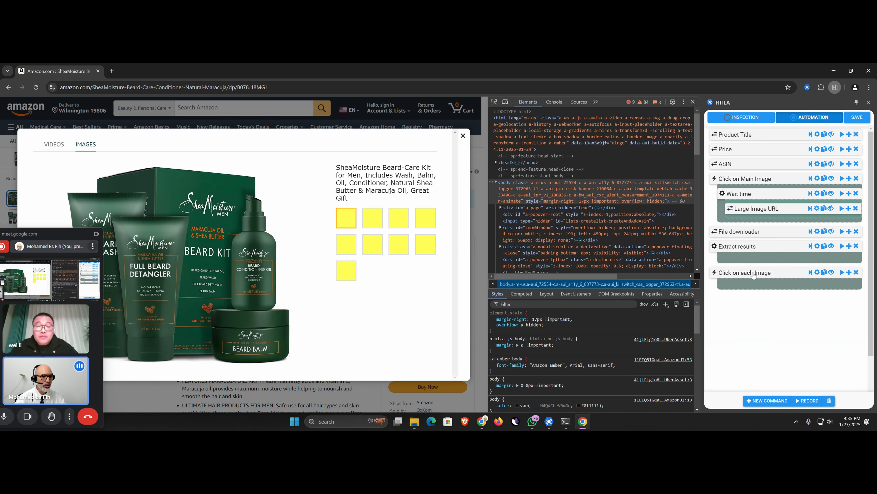
drag(754, 274, 752, 200)
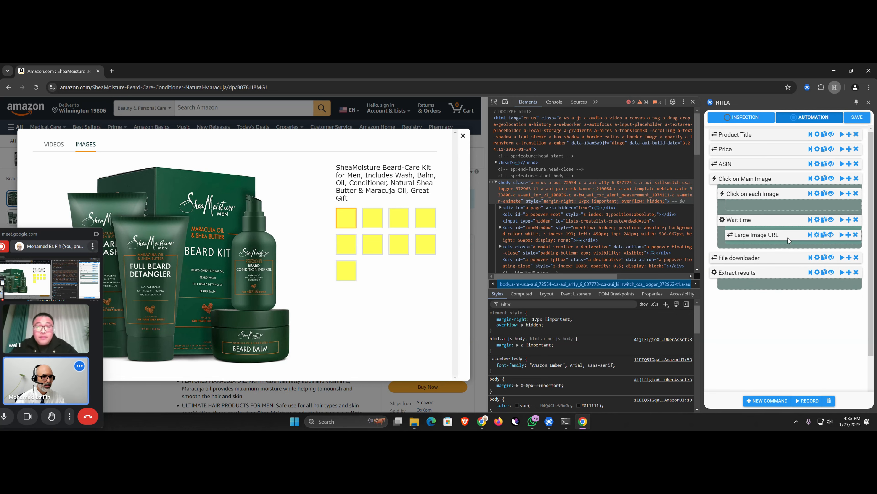
drag(789, 239, 762, 210)
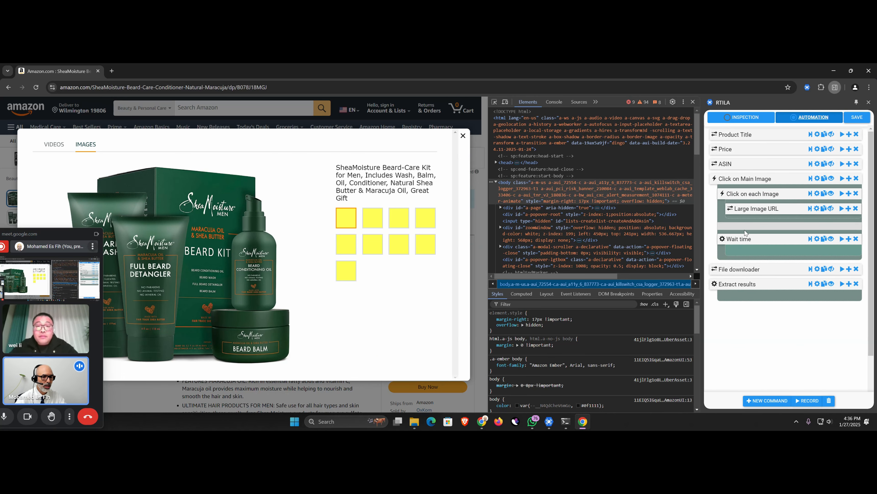
drag(739, 241, 746, 200)
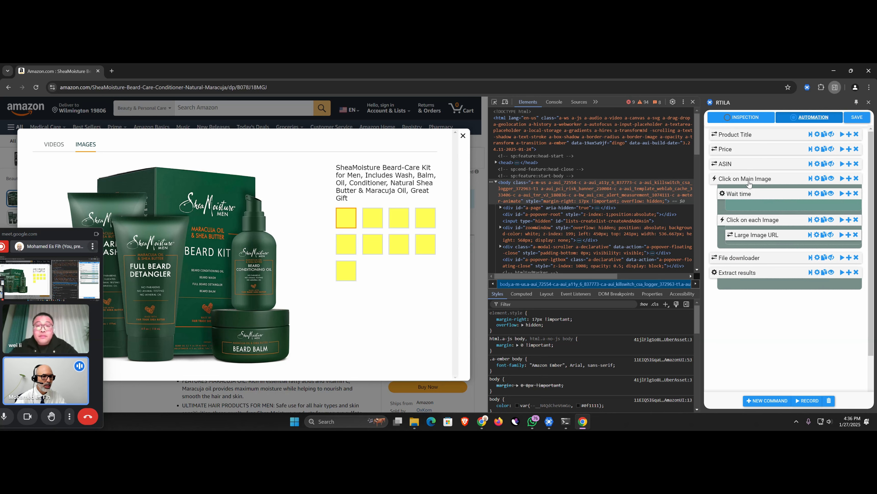
click(749, 201)
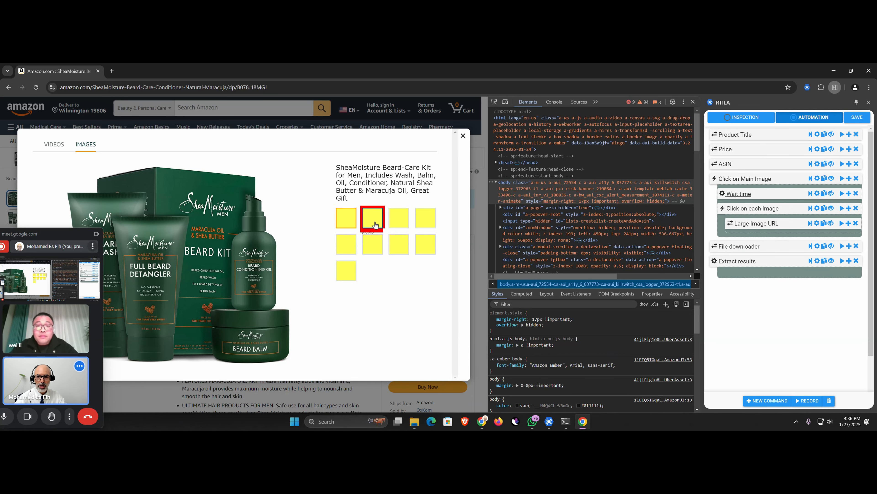
click(747, 209)
click(747, 209)
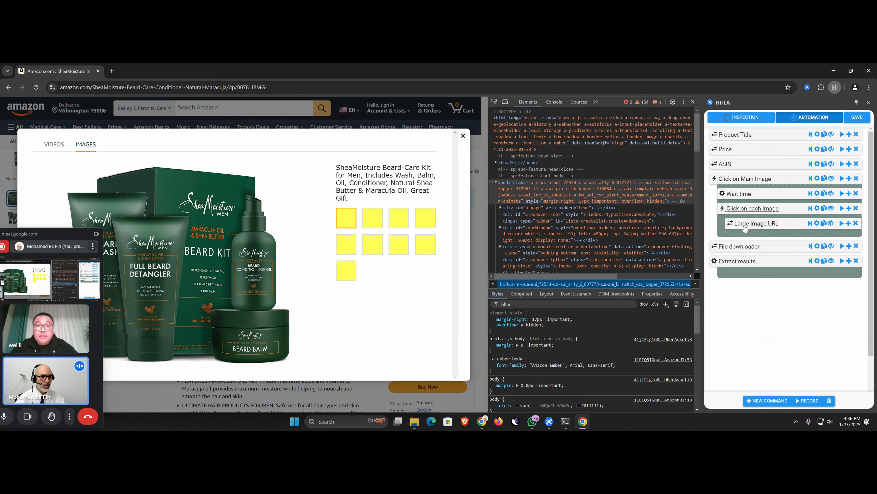
Add a Wait time subcommand under Large Image URL and show its subcommands
click(850, 223)
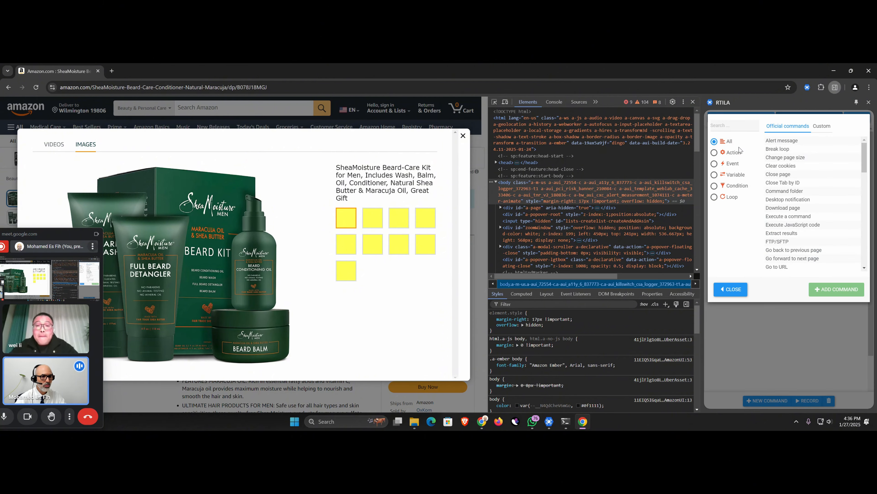
click(741, 129)
text(wait)
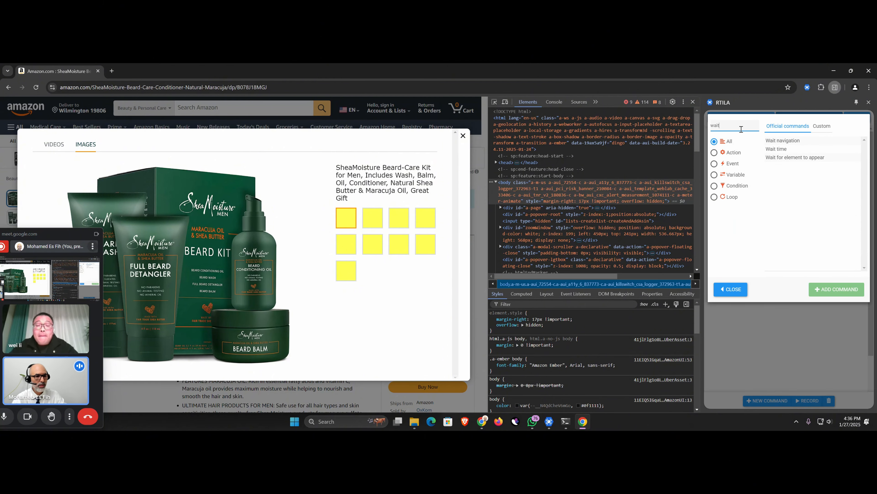
click(773, 153)
double_click(774, 152)
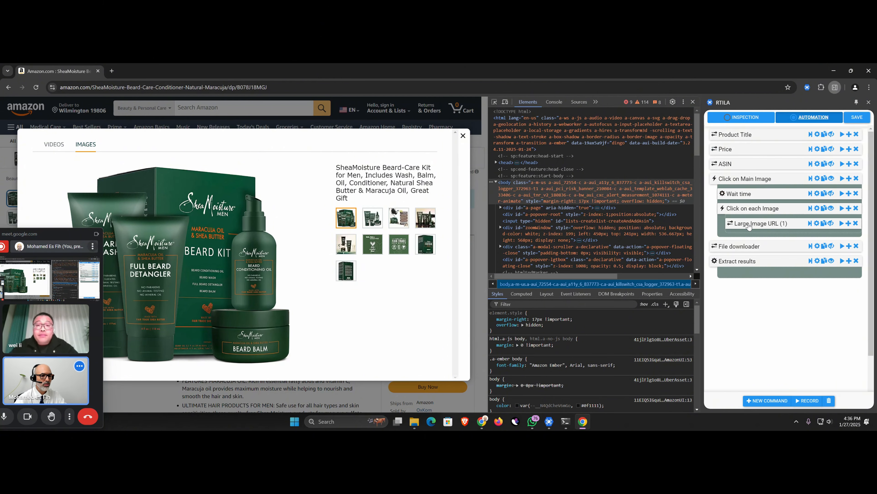
click(830, 224)
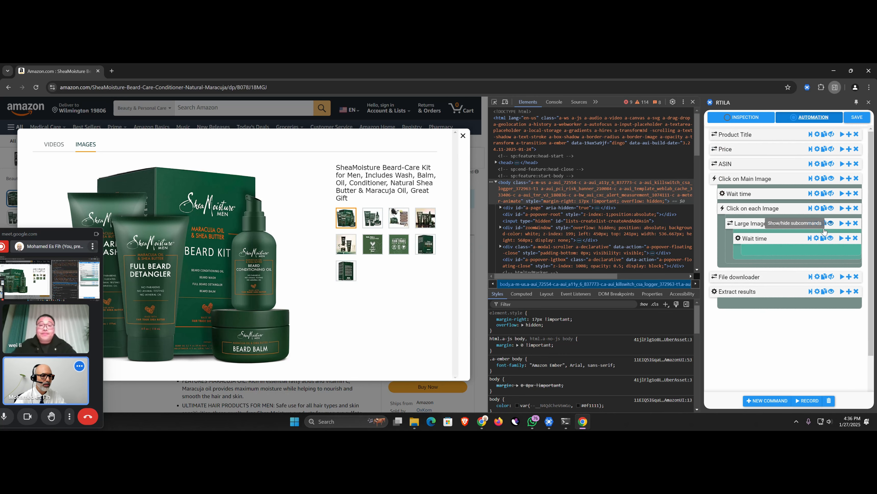
Move Wait time ahead of Large Image URL under Click on each Image and set its minimum and maximum wait to 2
drag(755, 241, 754, 227)
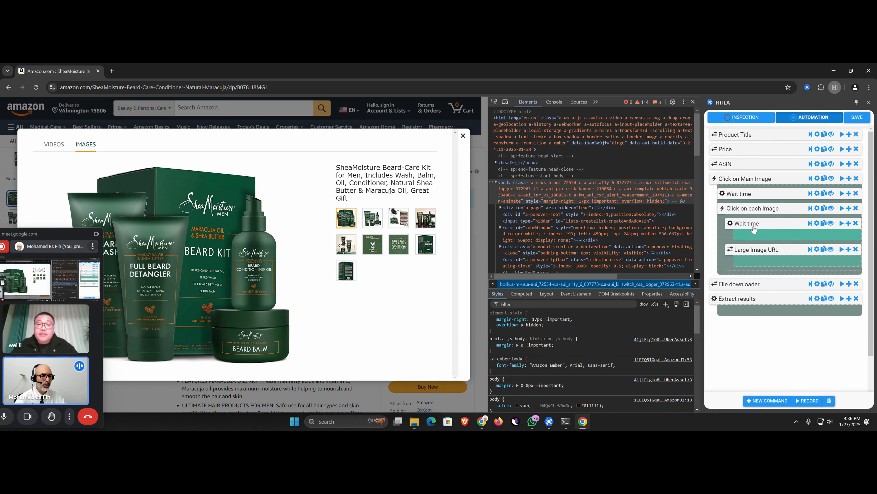
click(754, 227)
click(745, 282)
double_click(745, 282)
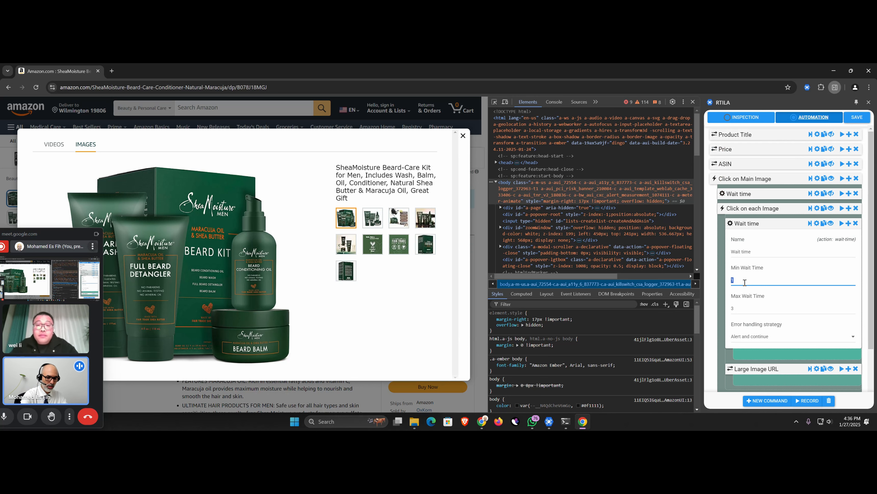
text(2)
click(753, 307)
double_click(753, 307)
text(2)
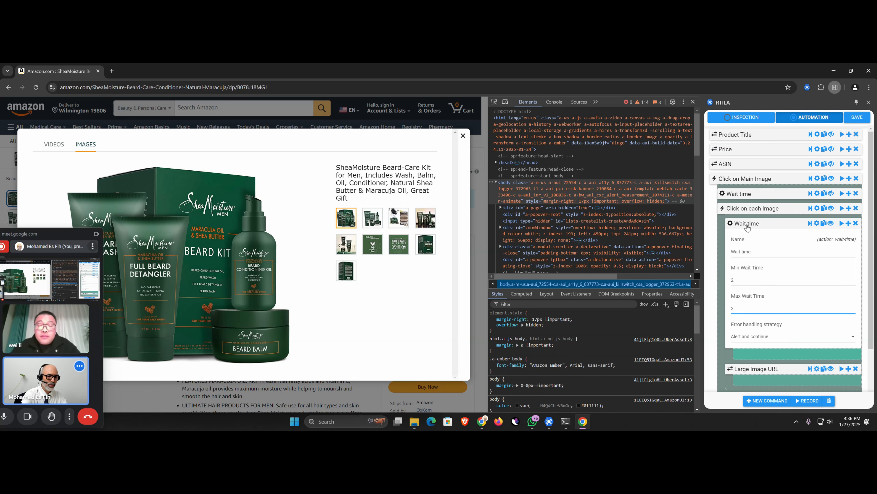
click(747, 227)
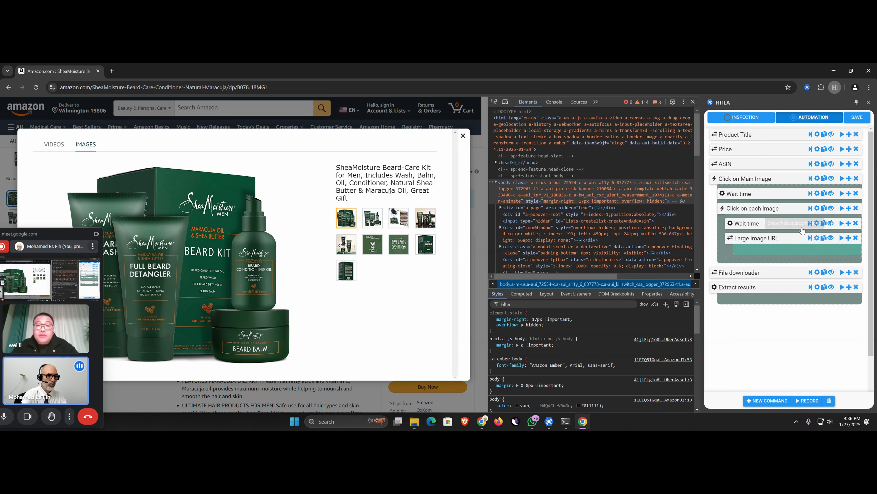
Check the Large Image URL command's selector settings and save the project
click(773, 238)
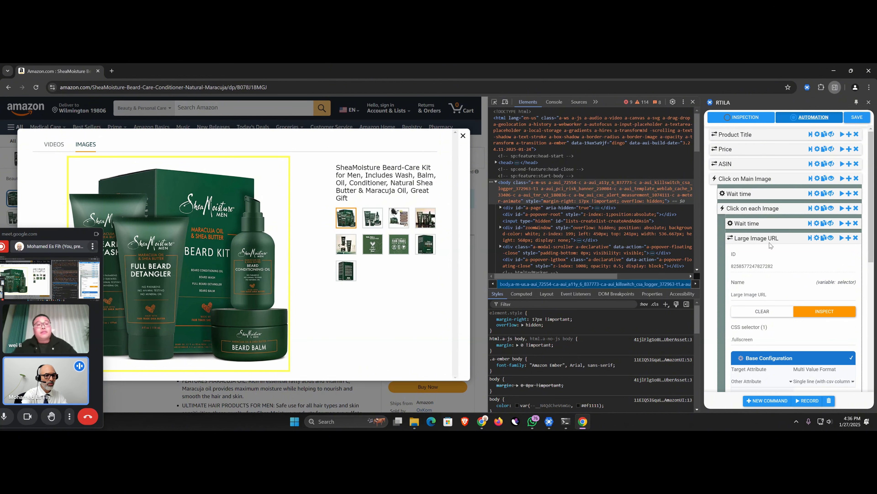
click(769, 242)
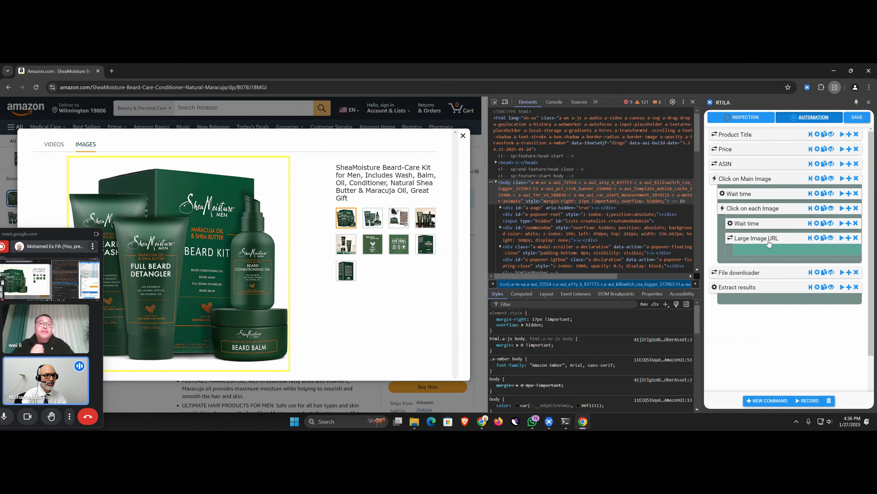
click(857, 117)
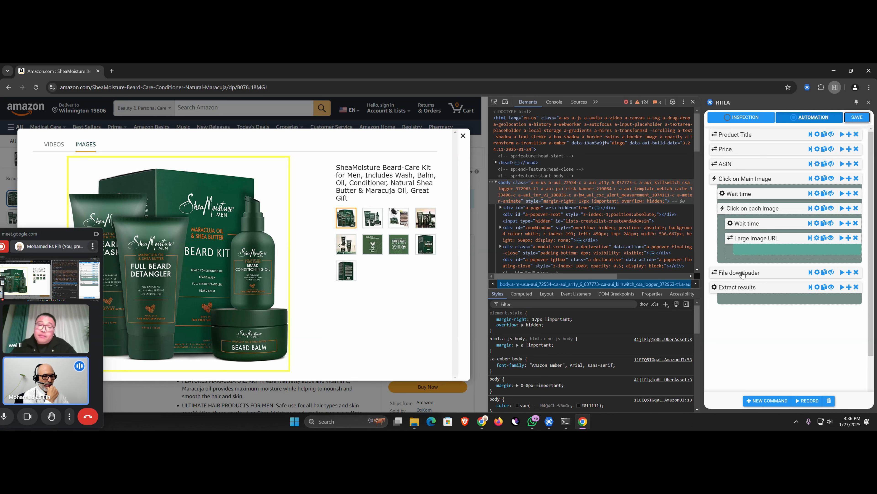
Nest File downloader as a subcommand of Large Image URL and review its file URL, save directory and file name settings
drag(741, 276, 770, 244)
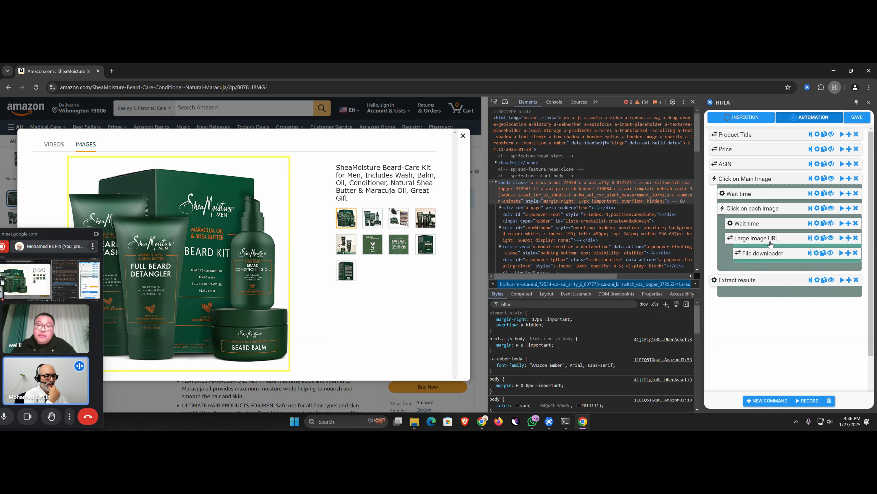
click(773, 257)
scroll(778, 278, down, 3)
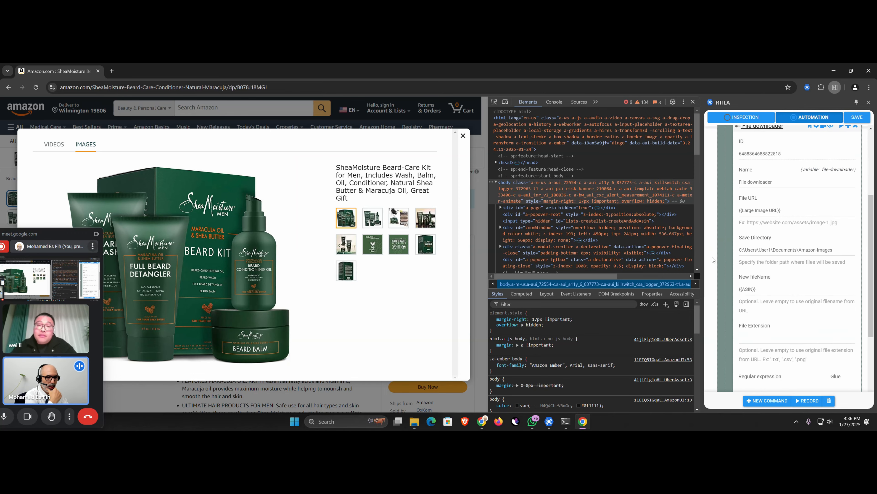
drag(705, 254, 647, 241)
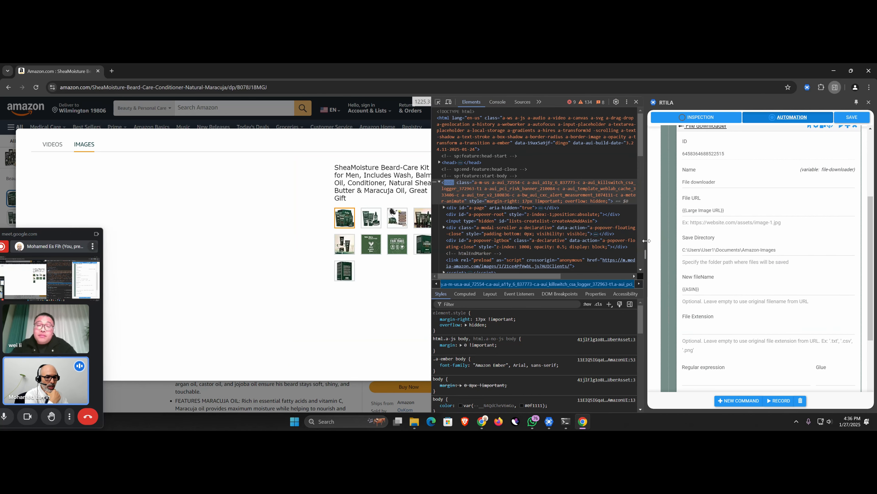
scroll(760, 270, down, 2)
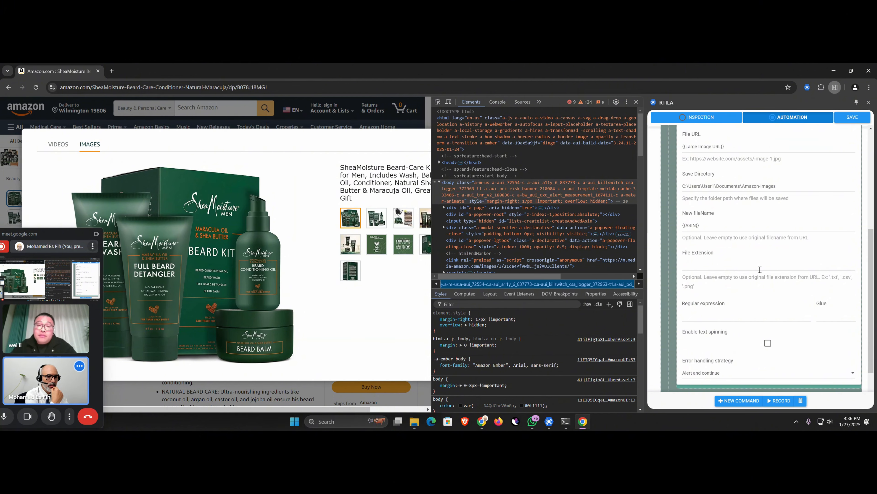
scroll(760, 269, up, 3)
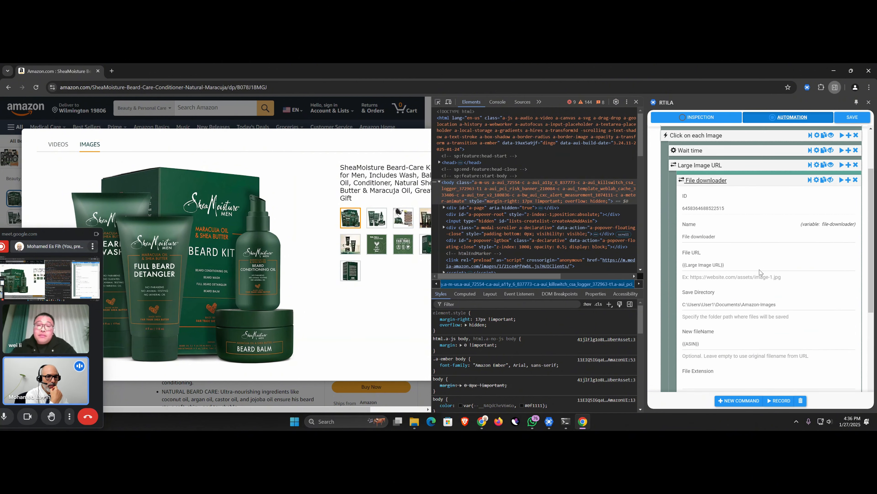
scroll(759, 269, down, 1)
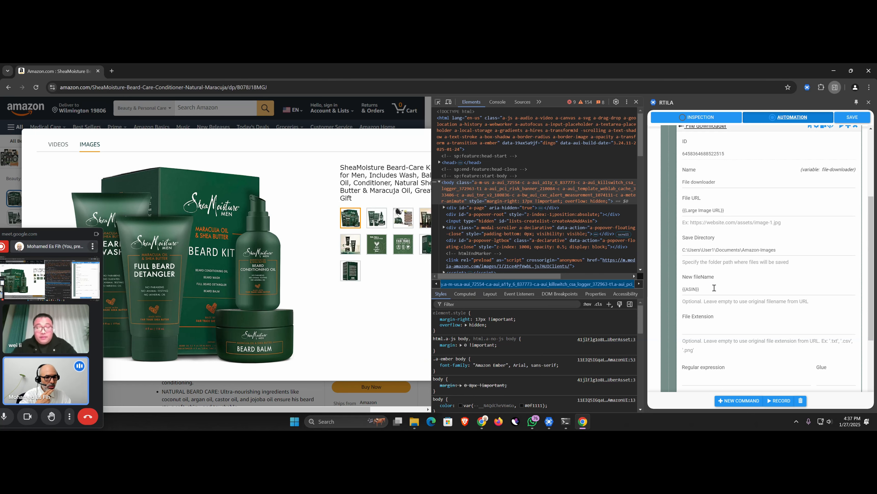
scroll(714, 287, up, 2)
scroll(714, 287, down, 4)
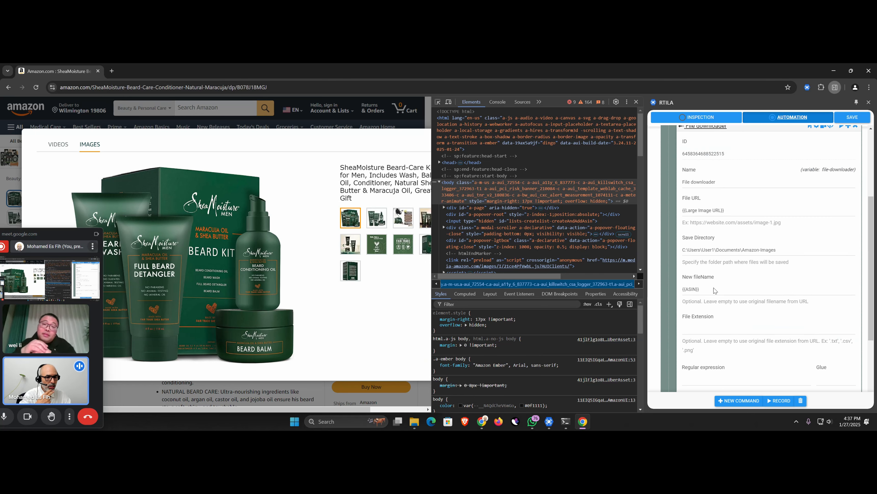
scroll(714, 289, up, 8)
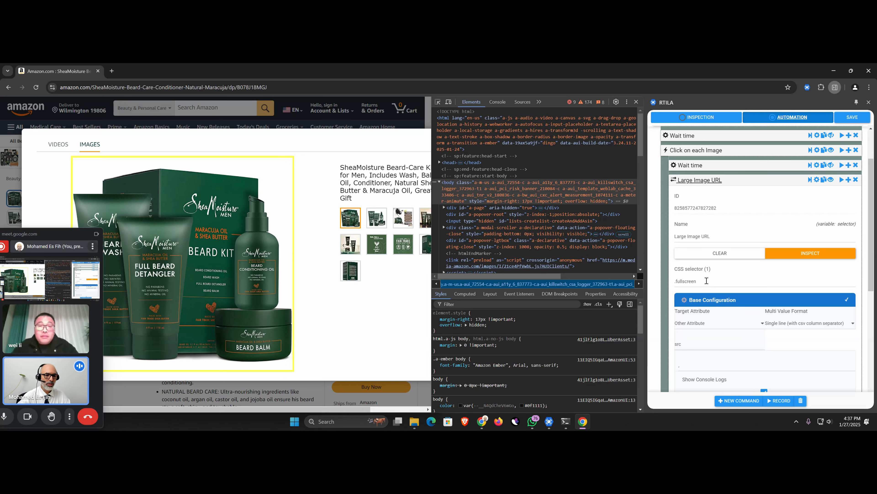
Set File downloader's new file name to {{ASIN}}-{{Large Image URL}}, reusing the variable's copied name, and save the project
triple_click(696, 236)
key(ctrl+c)
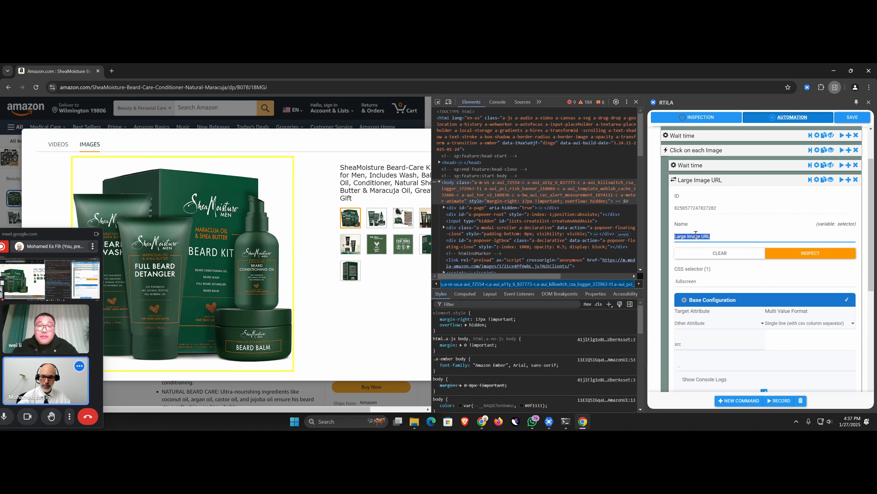
click(702, 181)
click(701, 195)
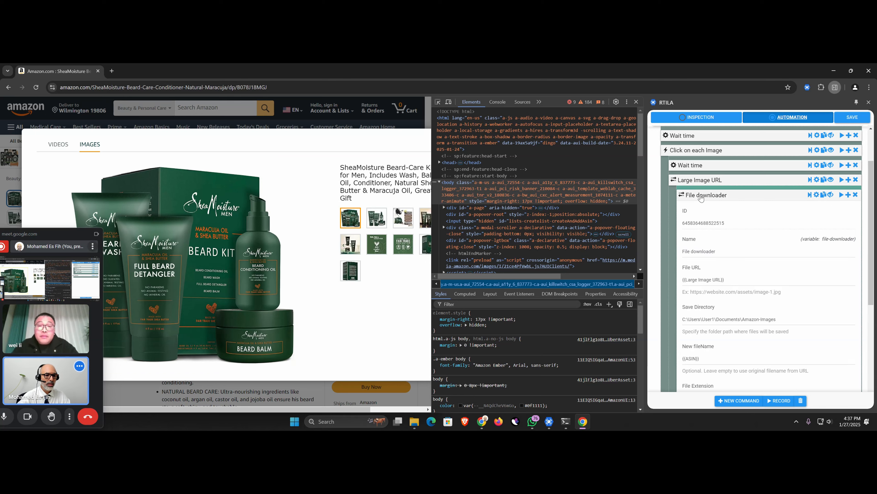
scroll(719, 342, down, 2)
click(708, 296)
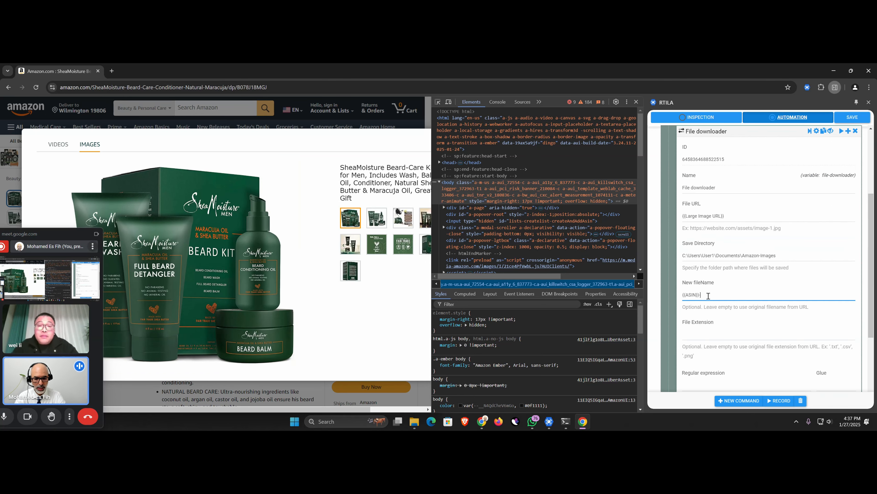
key(ctrl+v)
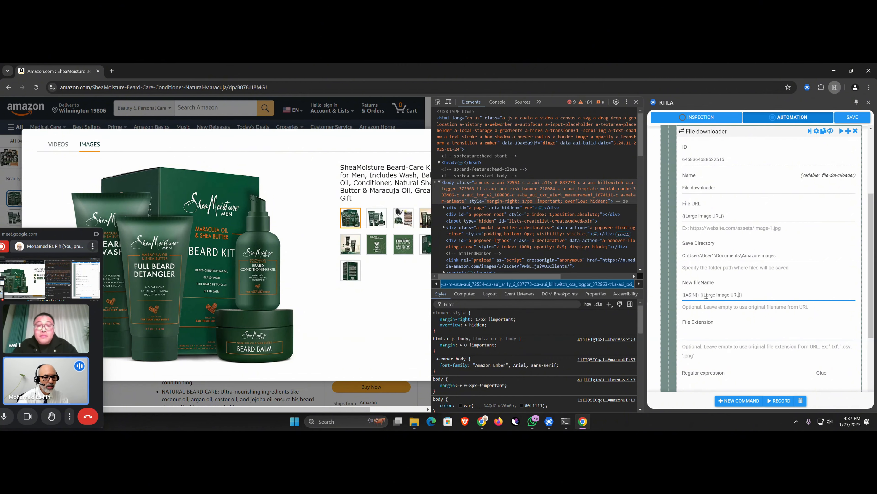
key(BackSpace)
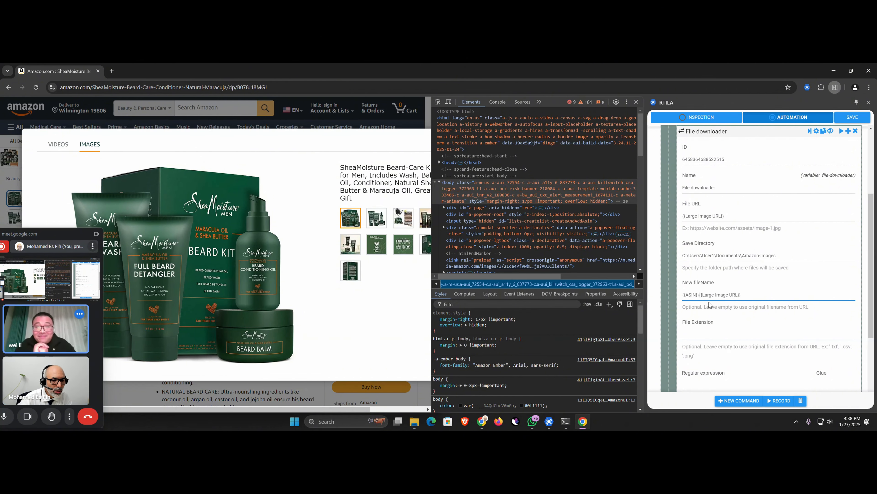
text(-)
scroll(730, 267, up, 2)
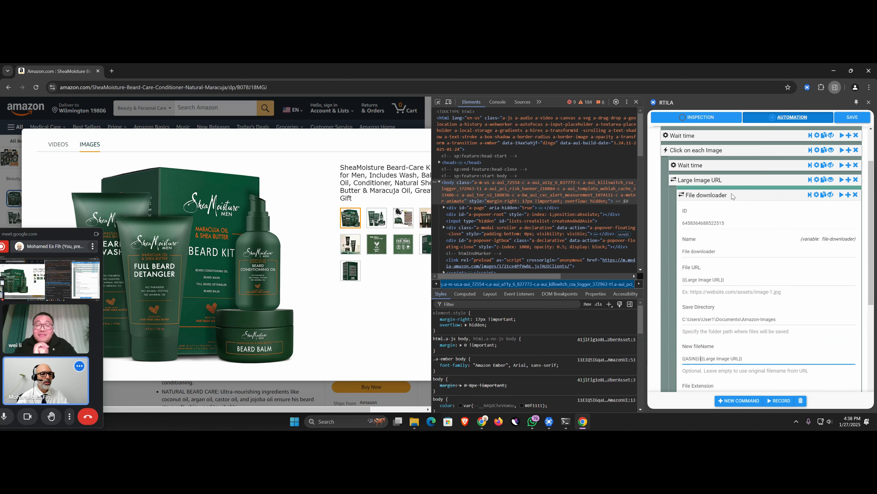
click(731, 194)
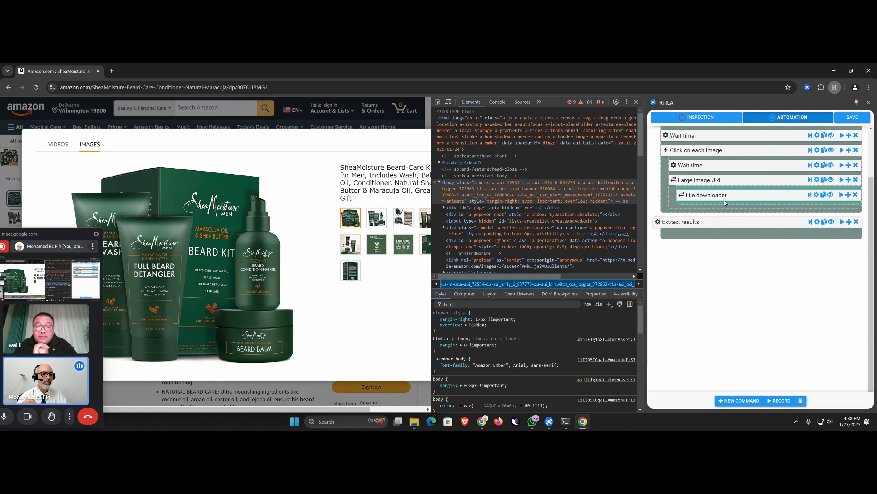
click(856, 119)
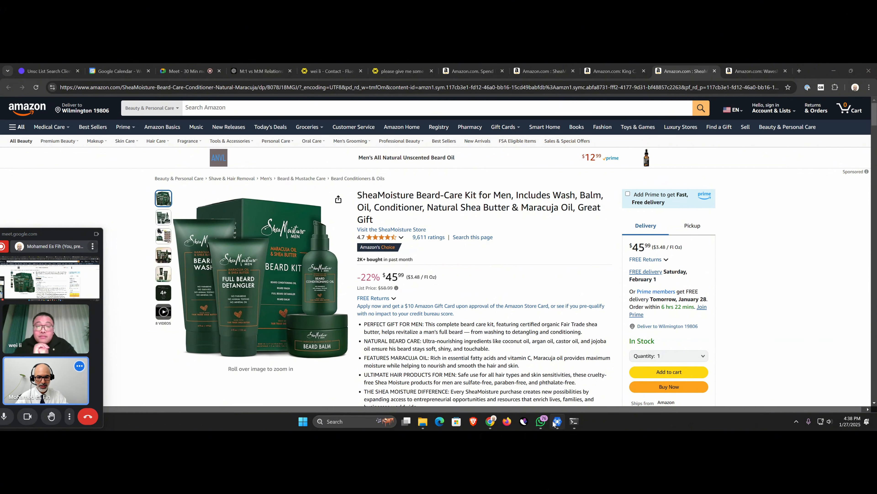
Switch to File Explorer and delete all previously downloaded images from the Amazon-Images folder
click(422, 421)
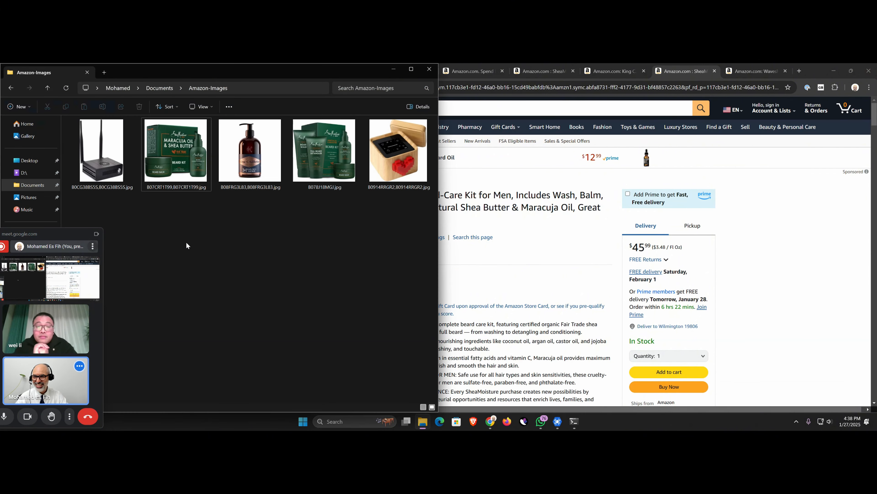
drag(347, 230, 105, 145)
key(Delete)
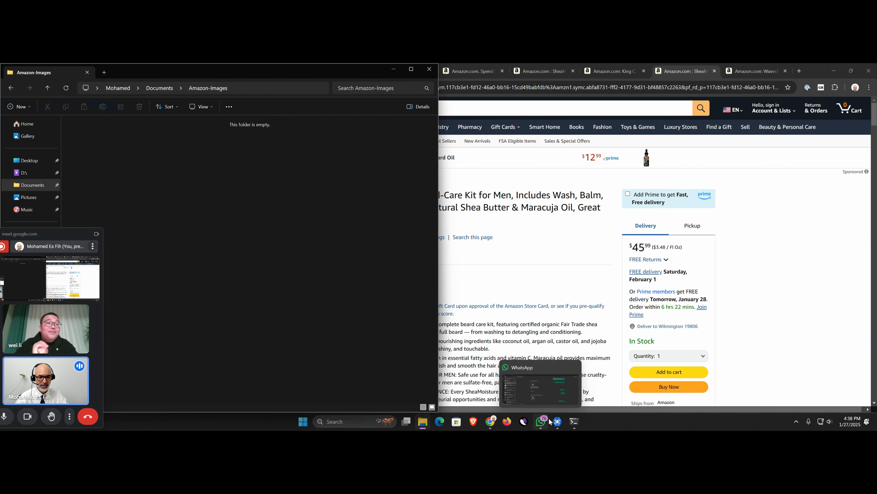
Switch to RTILA, run the Amazon Download Rename Images project locally, and dismiss the alerts raised during the run
click(558, 421)
click(788, 149)
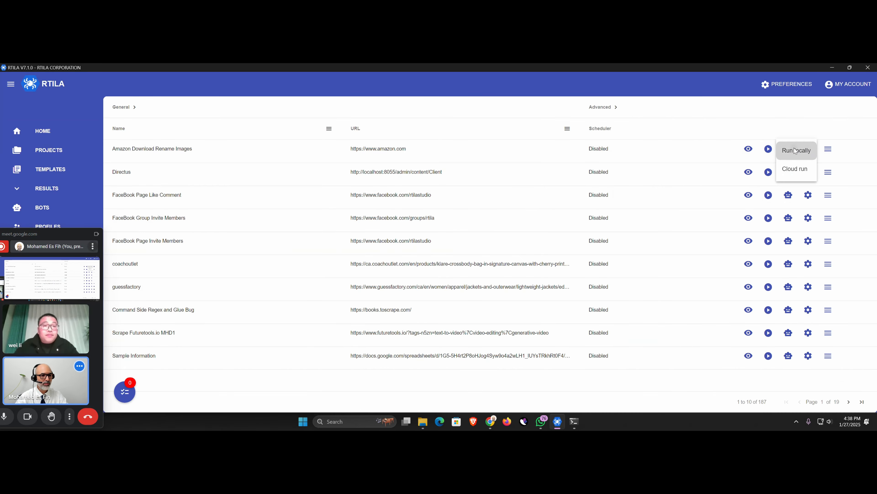
click(794, 151)
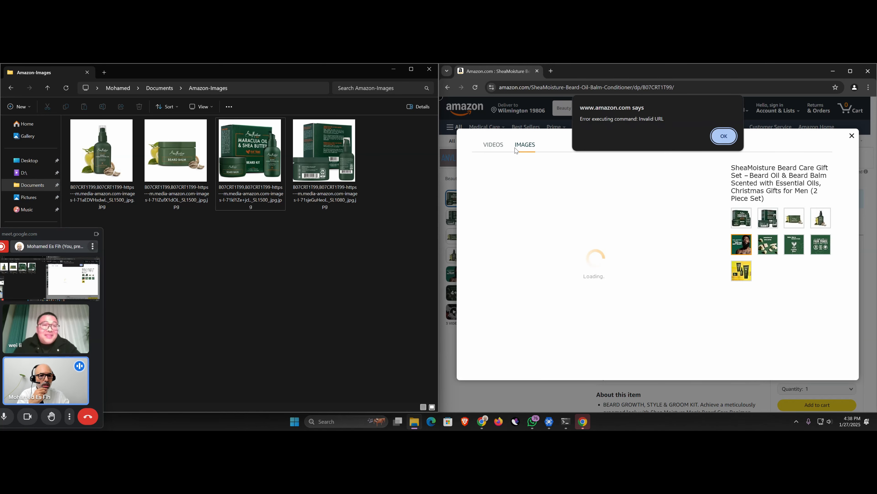
click(723, 135)
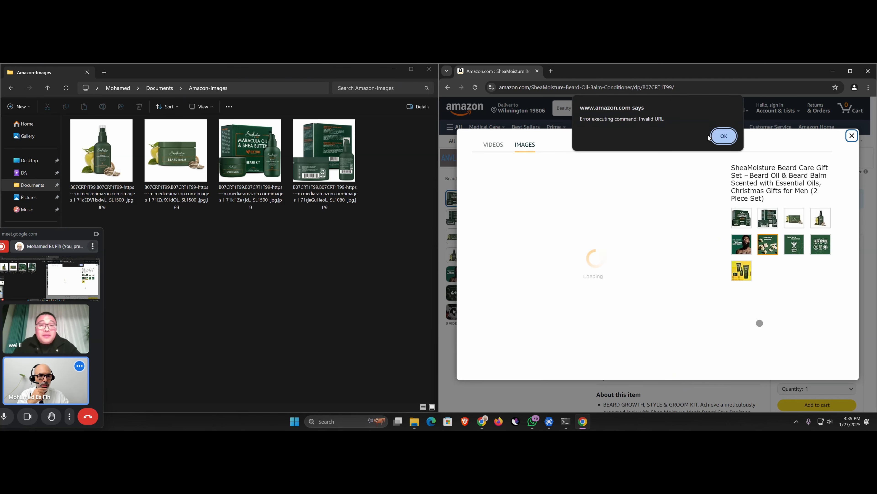
click(723, 137)
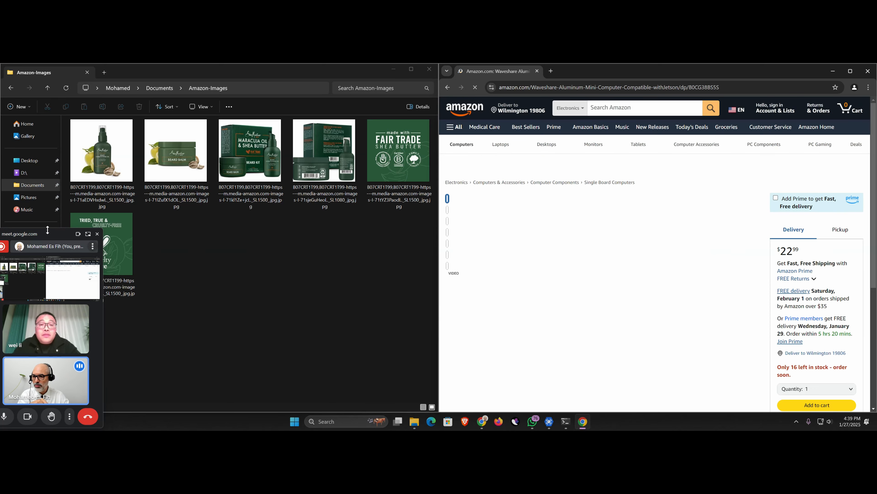
drag(48, 228, 49, 241)
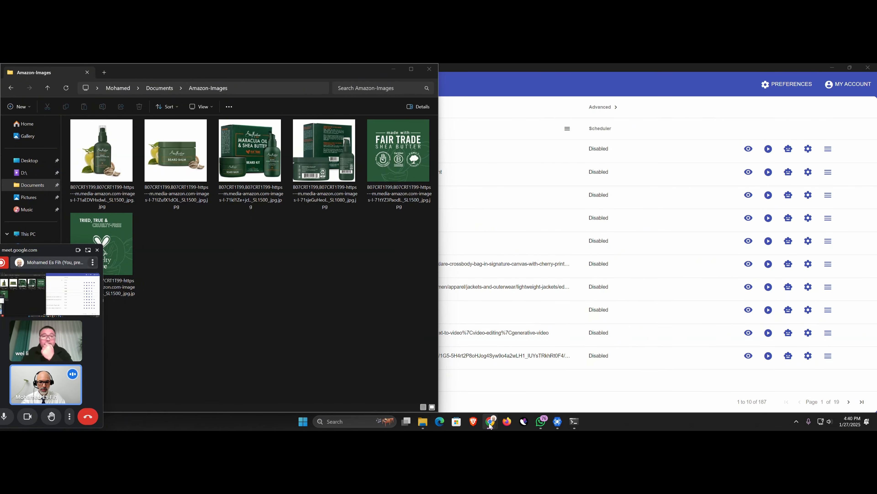
Switch to Chrome and look at the source pages of the beard gift set and the Waveshare product
mouse_move(490, 426)
click(512, 387)
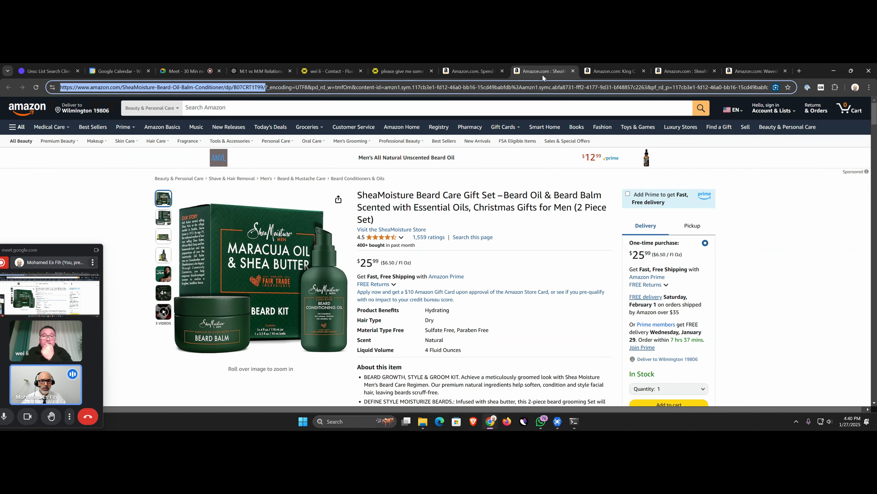
click(743, 75)
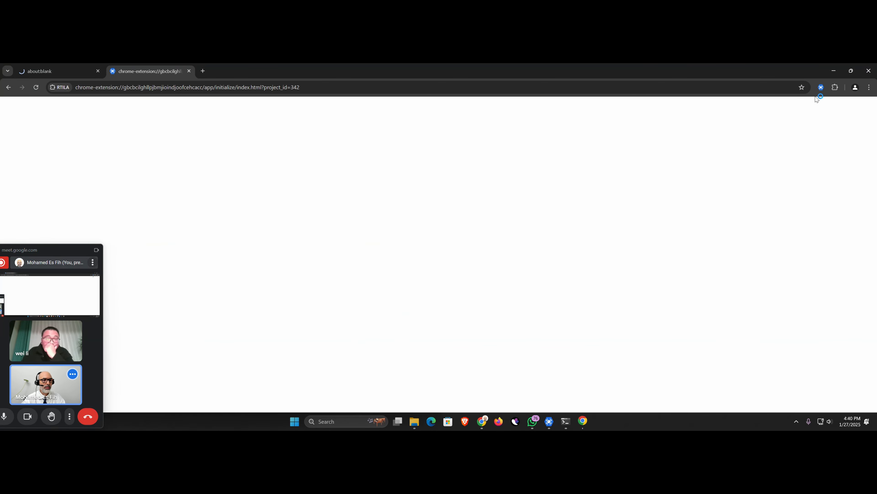
Open the project's automation commands beside the Amazon home page in the RTILA browser and widen the panel
click(819, 88)
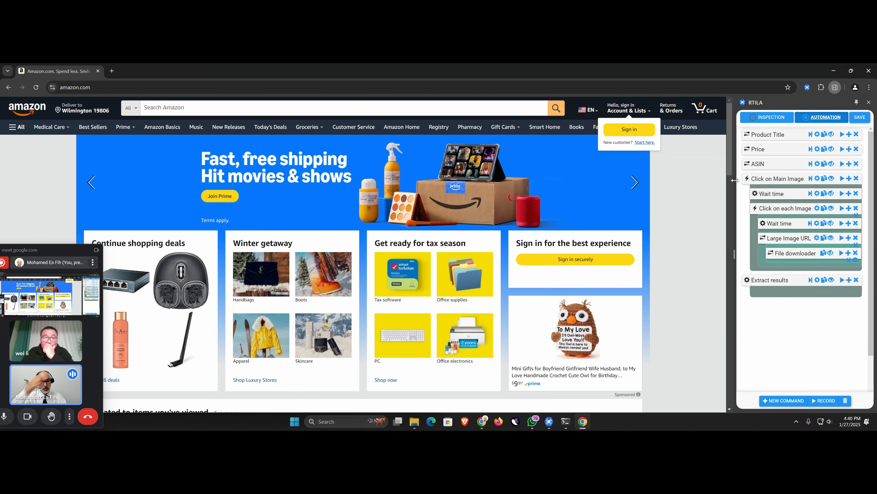
drag(735, 178, 688, 178)
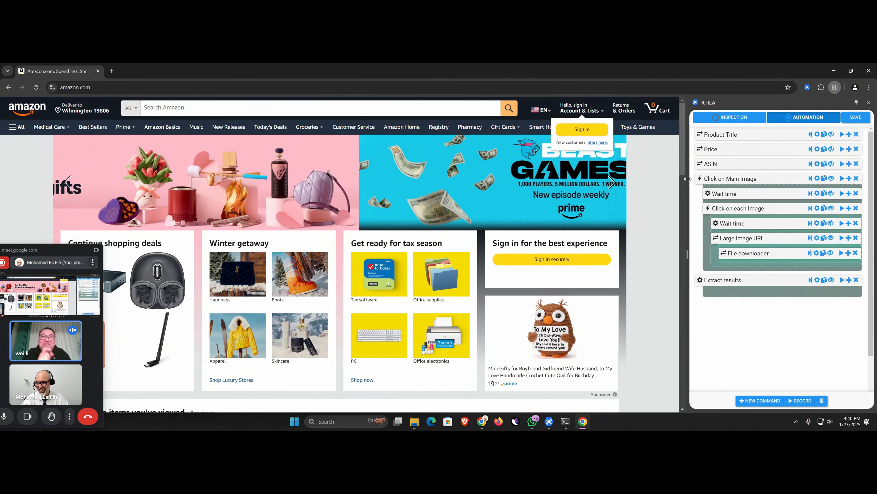
drag(687, 178, 661, 179)
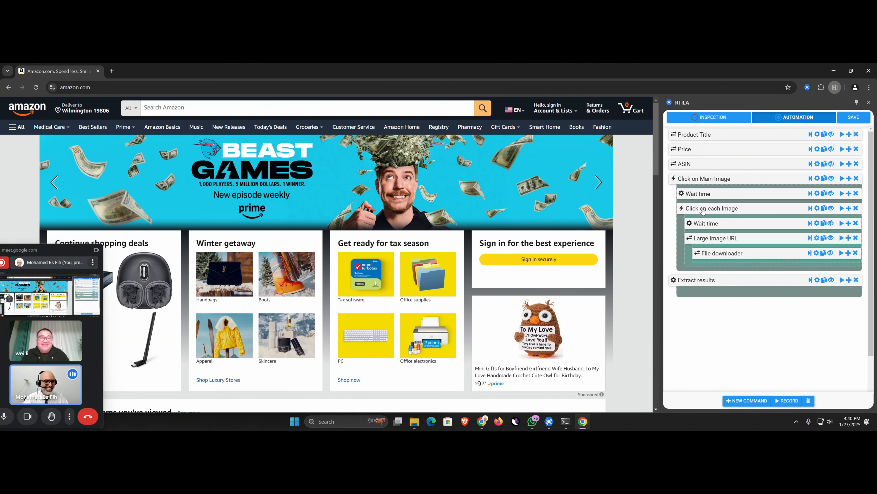
Load the Waveshare product page and run the Click on Main Image command to open its gallery
click(354, 89)
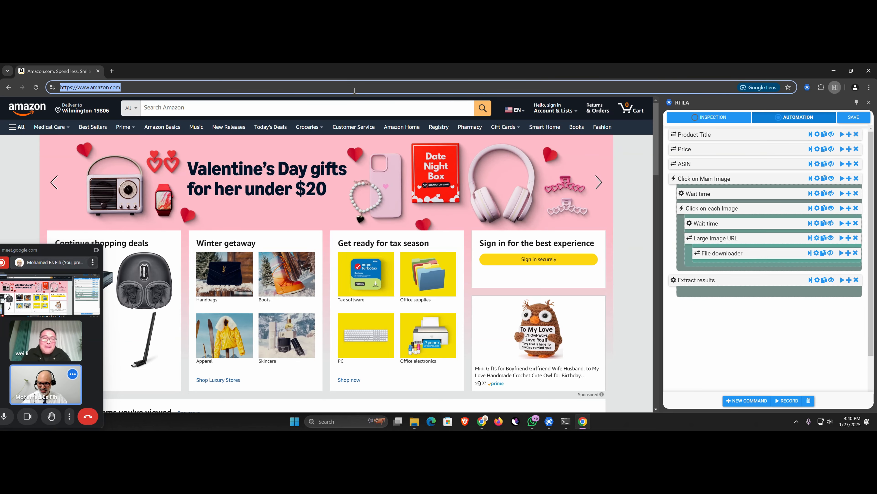
key(ctrl+v)
key(Return)
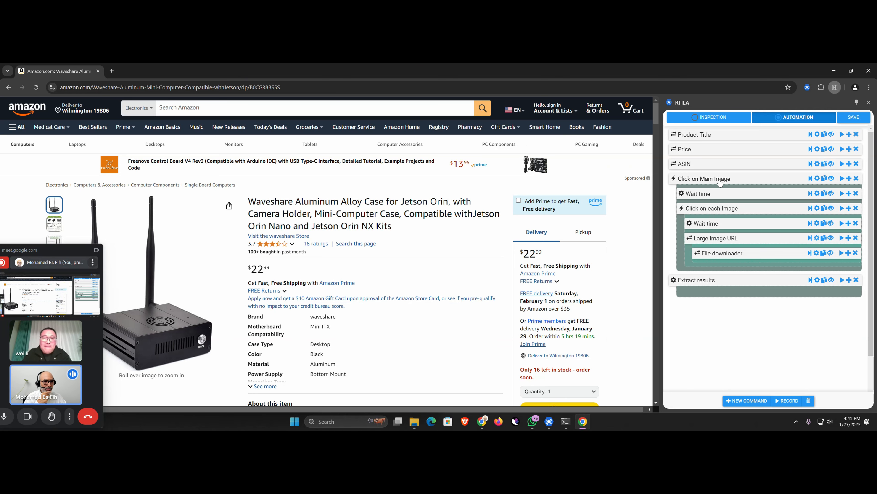
click(810, 179)
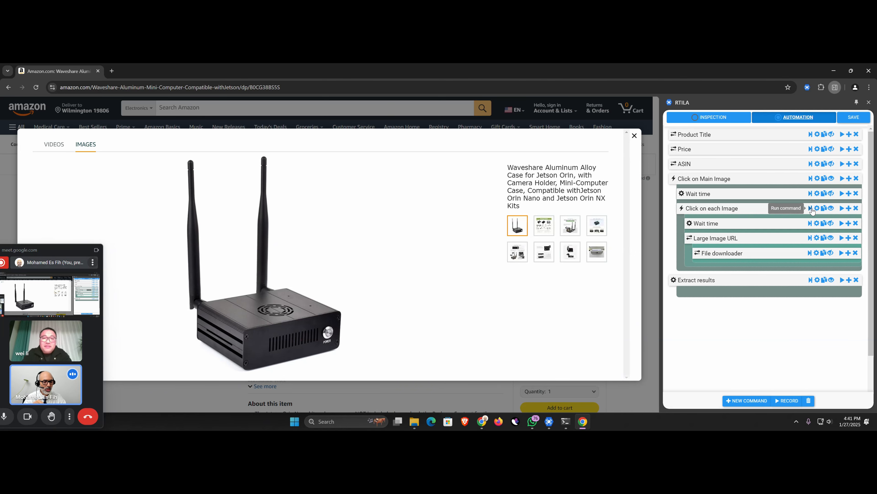
click(732, 209)
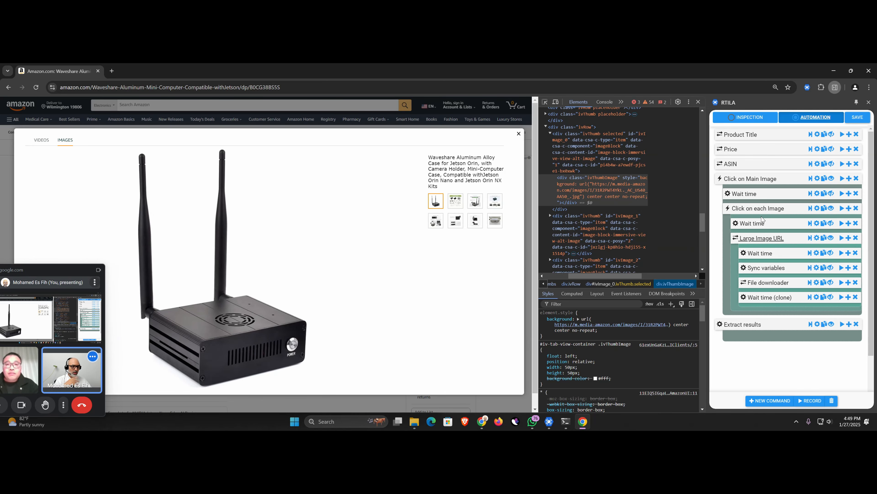
Close the RTILA browser, clone the Amazon Download Rename Images project, and open the clone for inspection
click(868, 71)
click(829, 149)
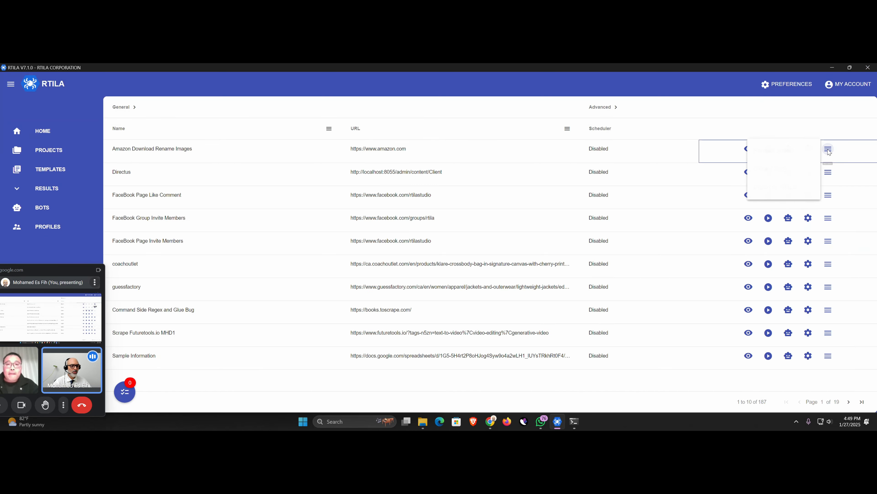
click(785, 171)
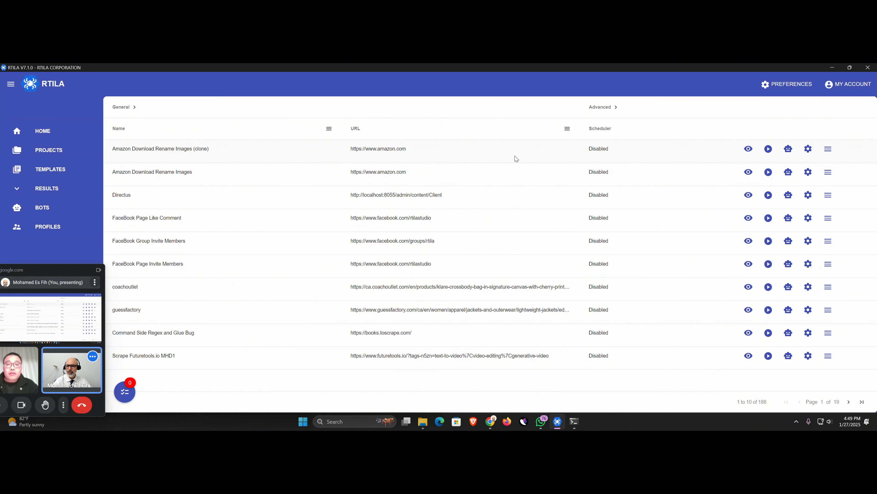
click(748, 149)
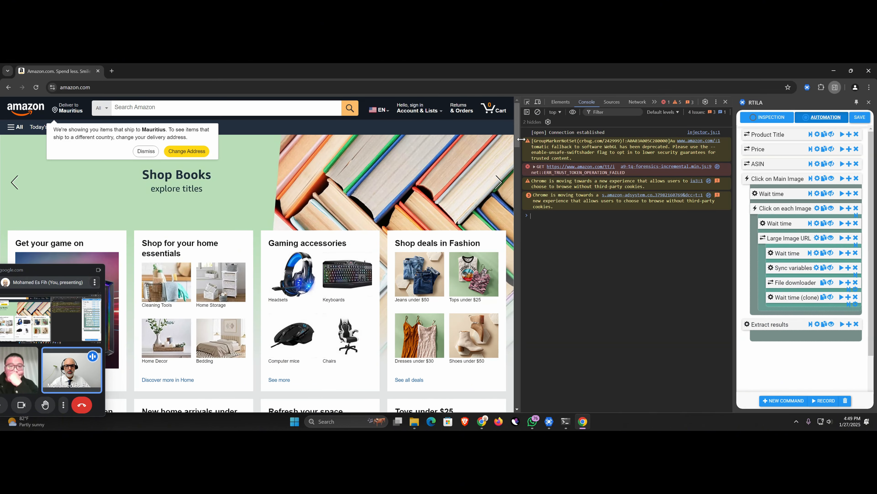
Set Amazon's delivery location by US ZIP code and get the Waveshare product URL from Chrome
click(67, 108)
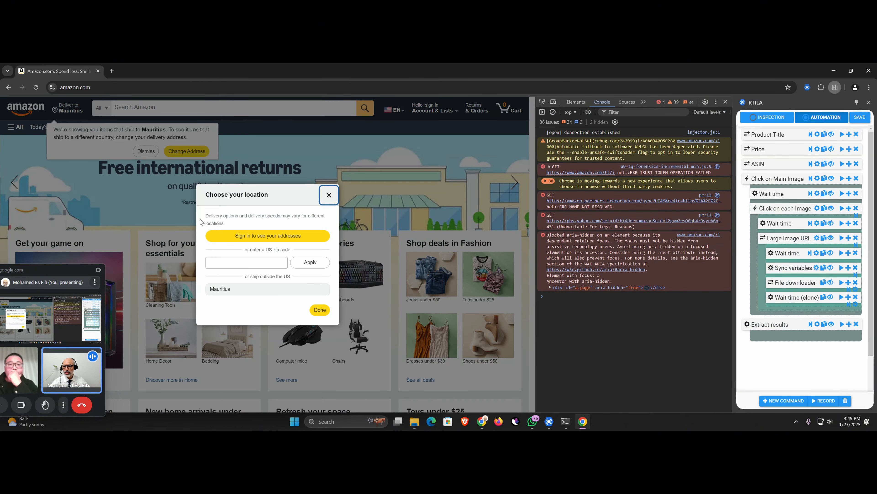
click(230, 261)
text(19806)
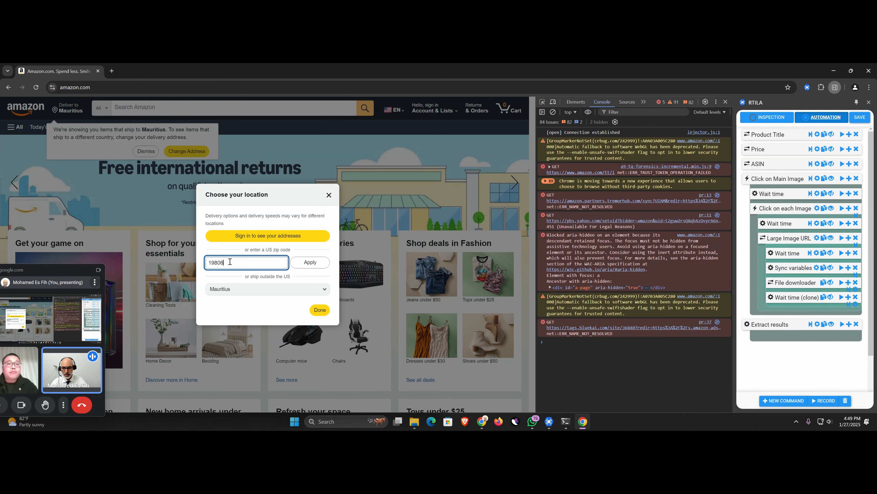
key(Return)
click(482, 421)
click(426, 393)
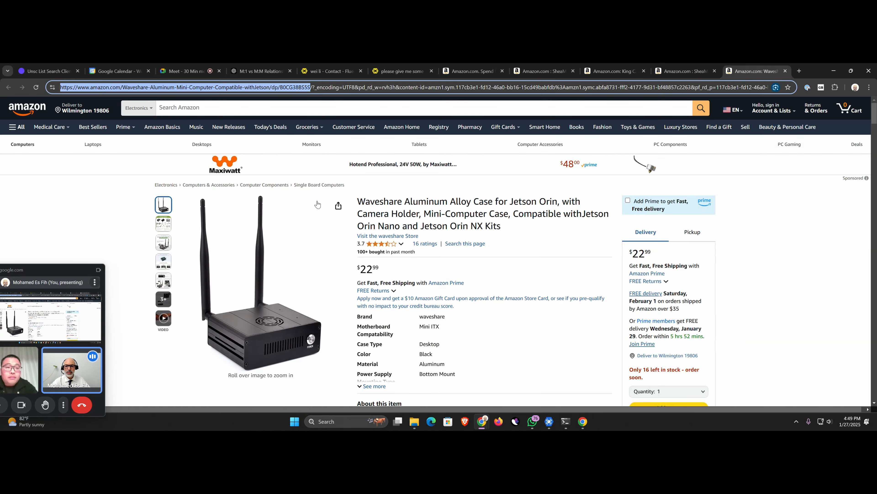
click(828, 71)
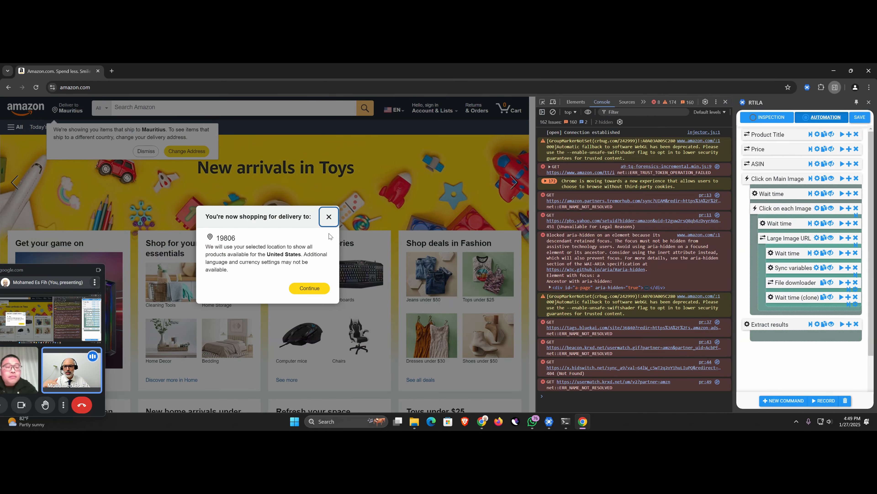
click(309, 288)
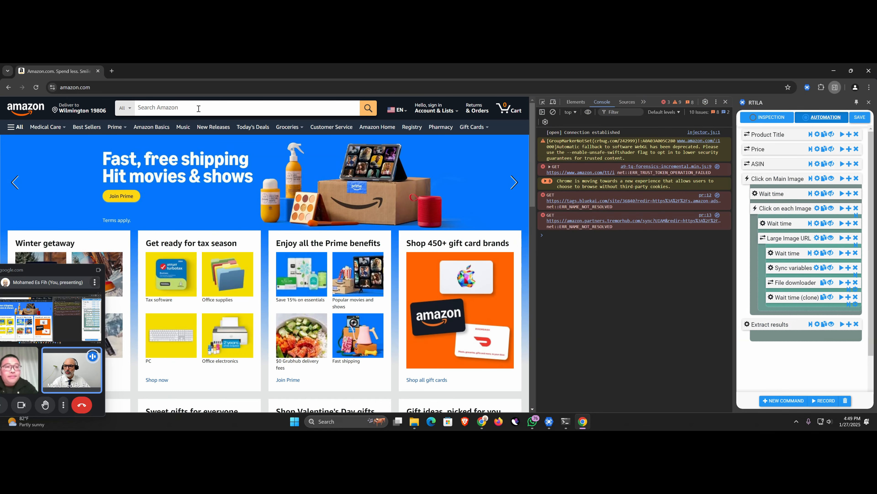
Load the Waveshare product page at 80% zoom and open its expanded image gallery
click(75, 87)
key(ctrl+v)
key(Return)
key(ctrl+minus)
key(ctrl+minus)
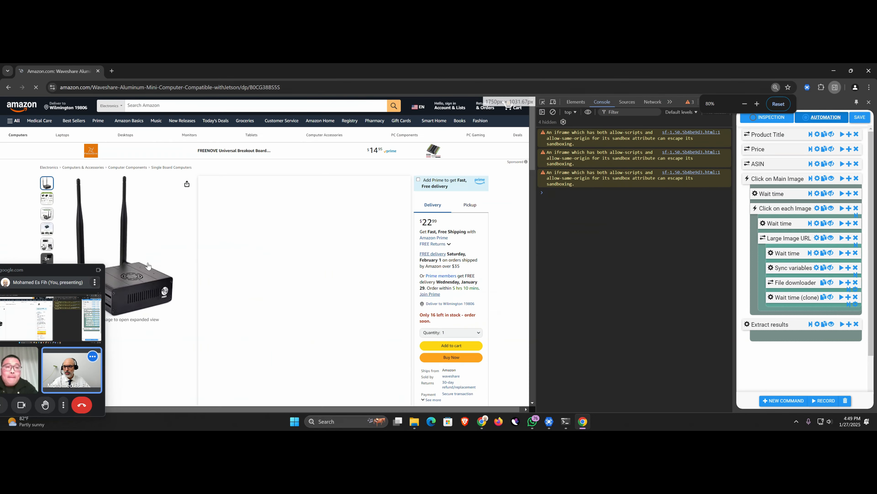
click(148, 266)
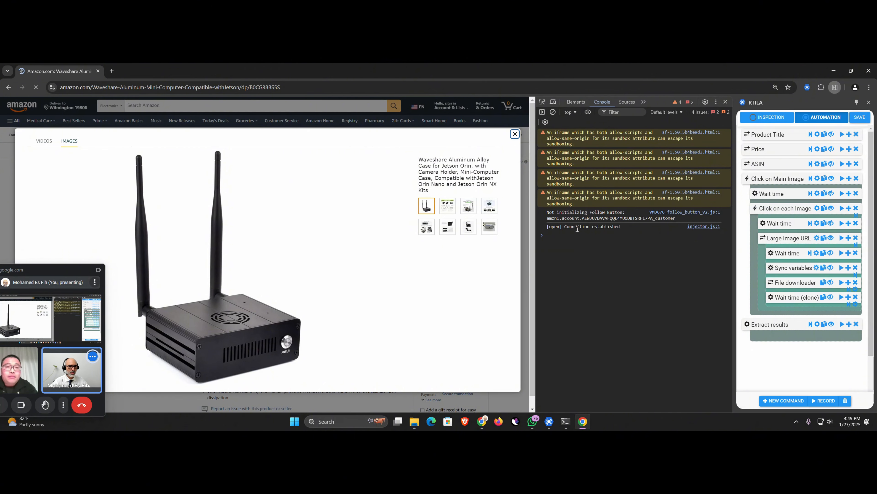
Inspect the first gallery thumbnail in the page's HTML and copy its background image URL
click(574, 101)
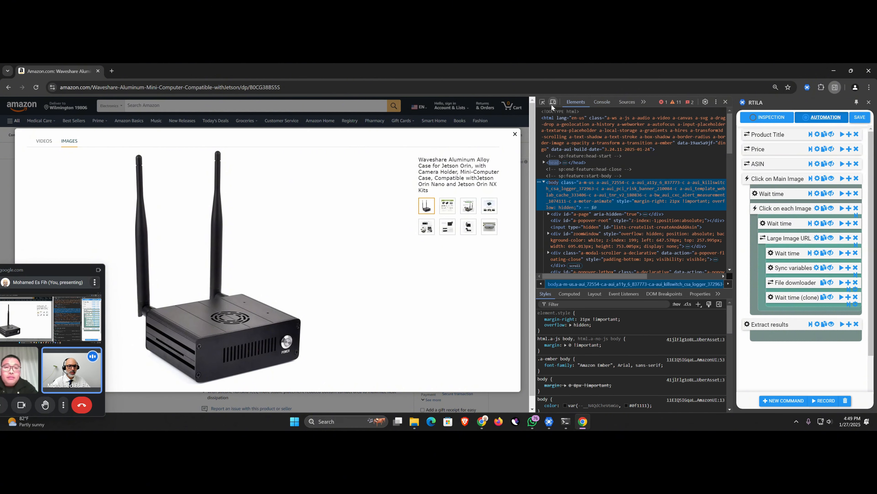
click(544, 103)
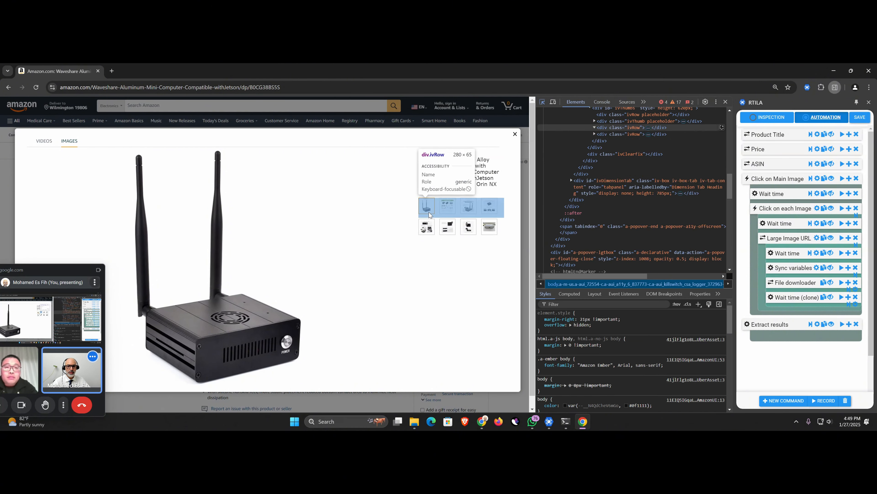
click(429, 211)
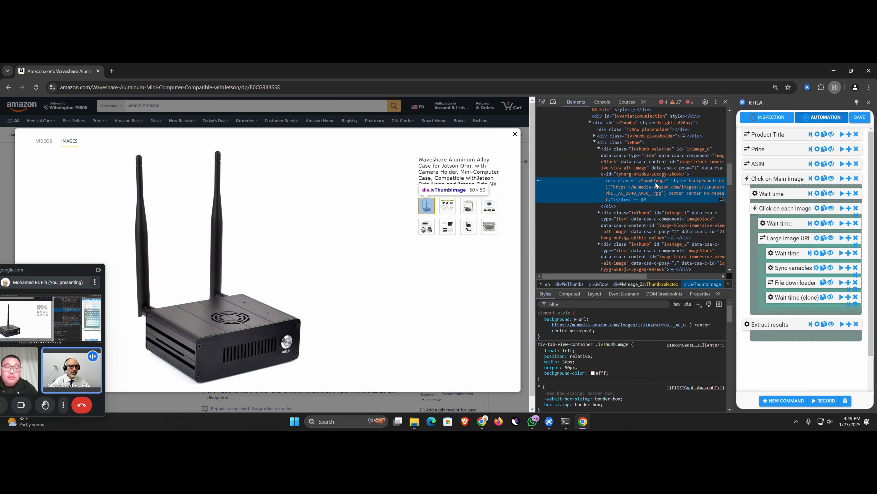
double_click(628, 183)
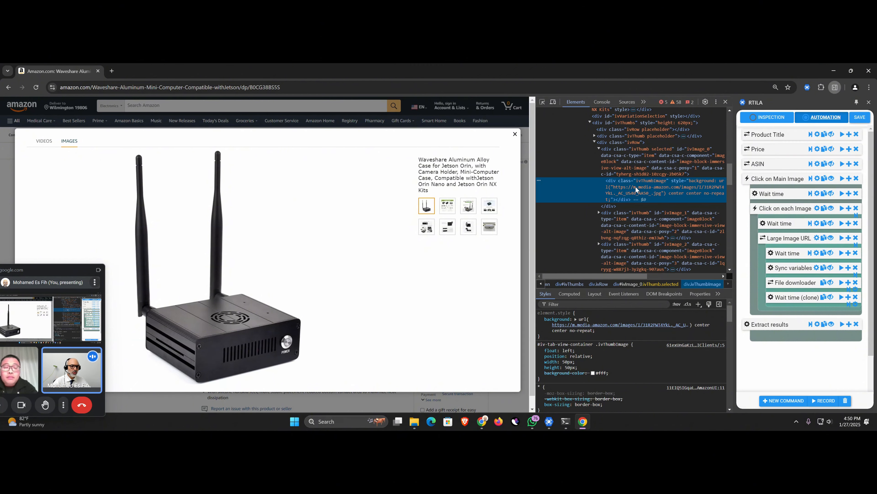
double_click(660, 186)
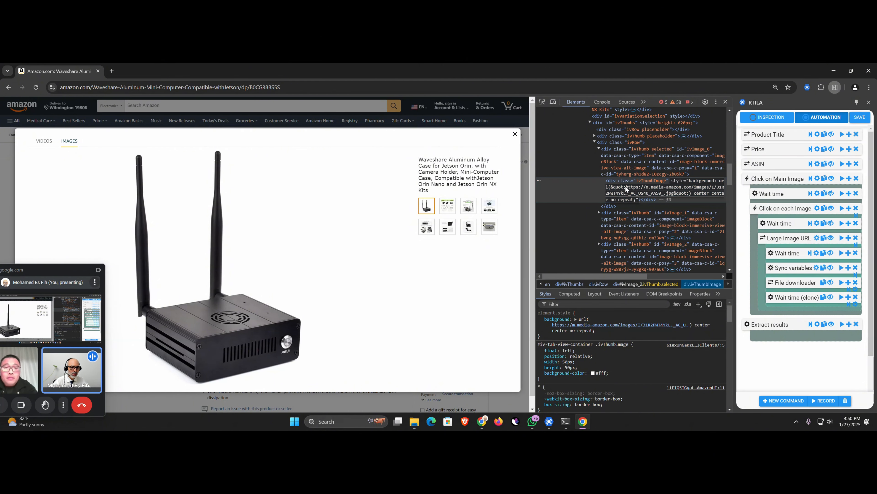
drag(626, 186, 677, 194)
key(ctrl+c)
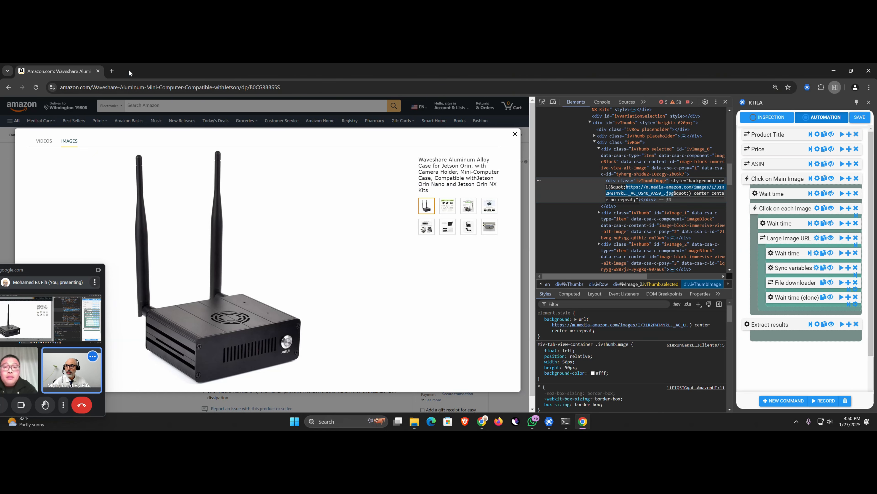
View the copied thumbnail image URL in a new tab, then return to the gallery's second thumbnail
click(112, 70)
key(ctrl+v)
key(Return)
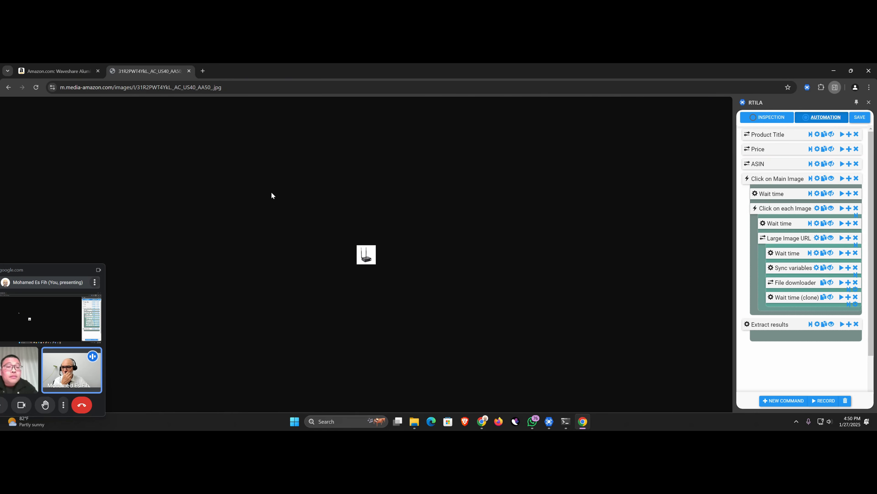
click(189, 71)
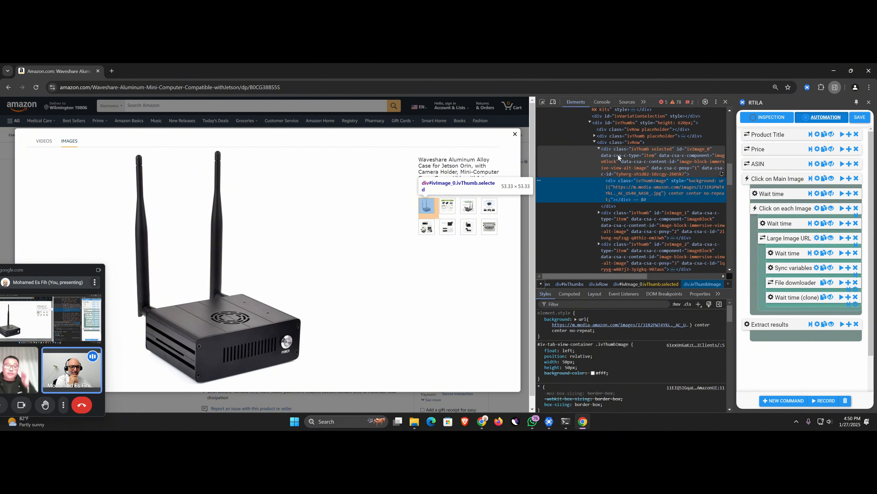
click(453, 210)
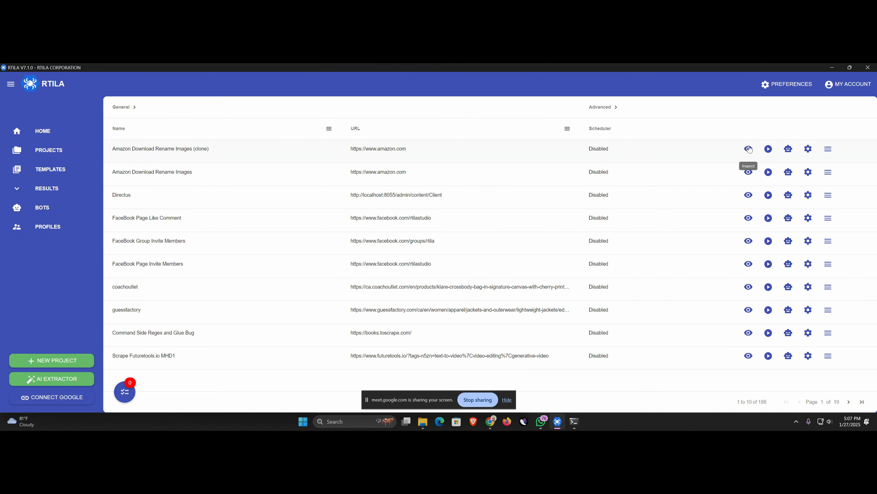
Cut the five product URLs from the cloned project's URL list and try to save its settings
click(754, 148)
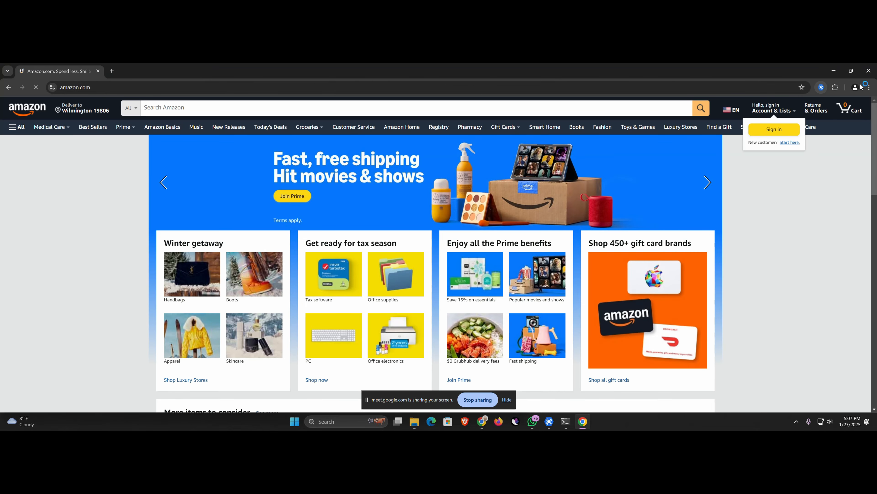
click(868, 71)
click(807, 150)
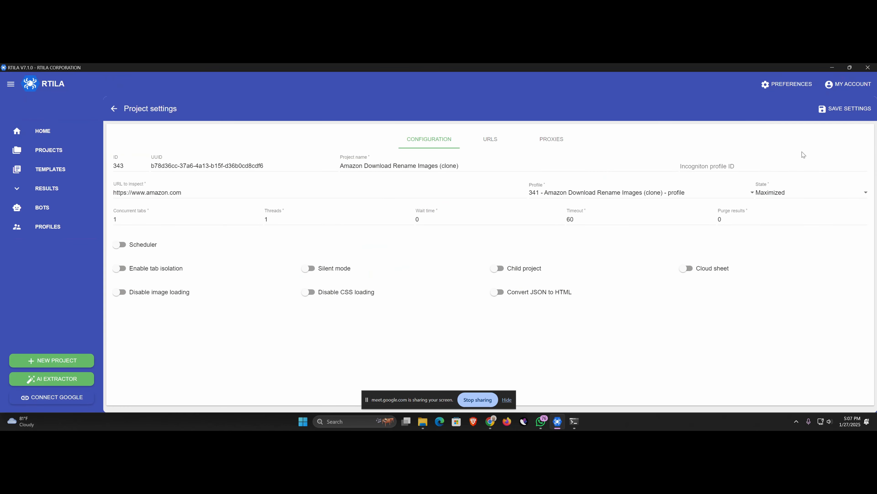
click(481, 142)
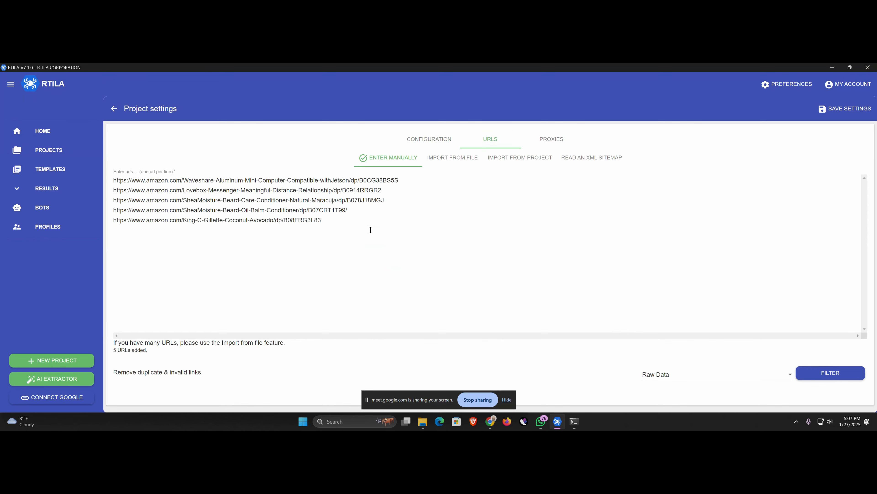
drag(370, 230, 47, 141)
key(BackSpace)
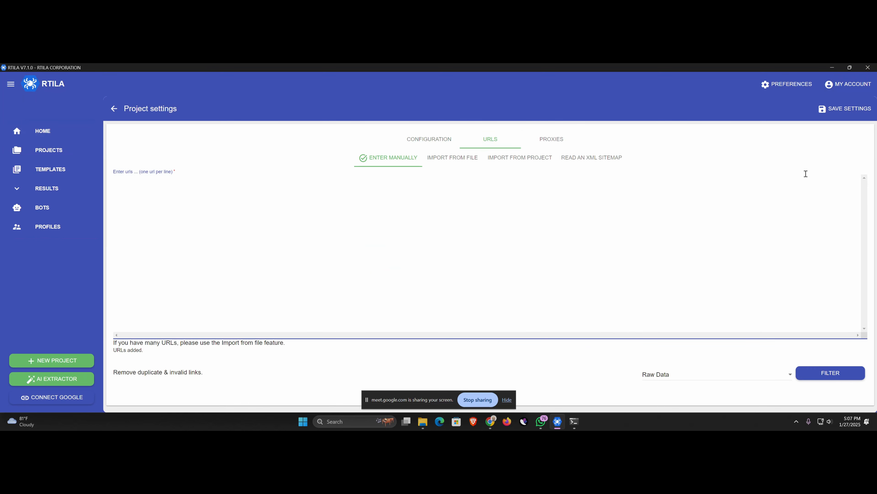
click(846, 109)
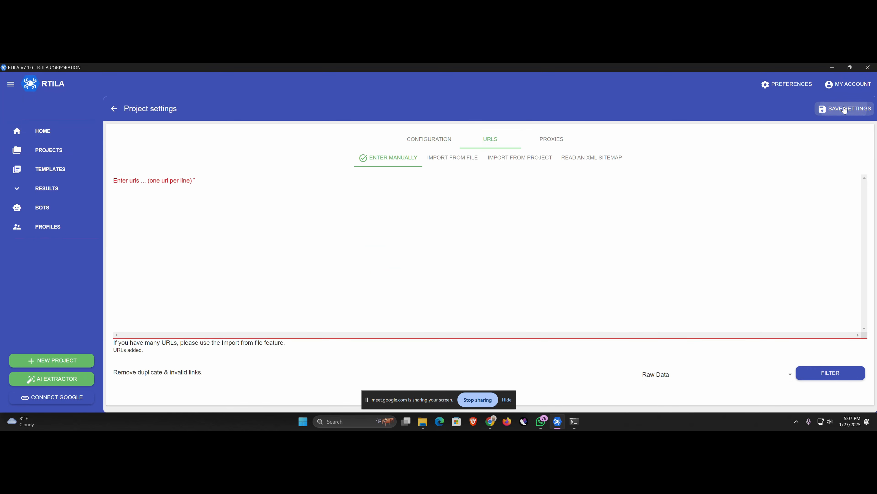
click(58, 151)
Open the cloned project's automation commands, add a List command, and move it above Product Title
click(749, 150)
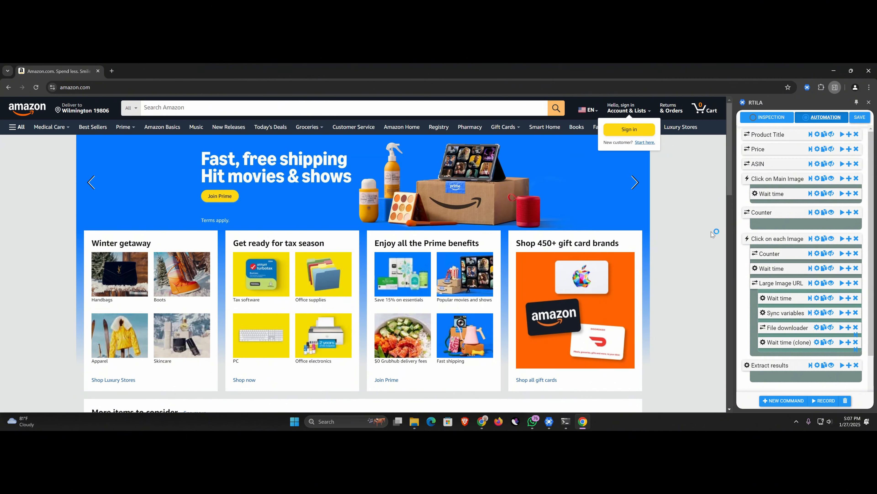
drag(732, 219, 683, 219)
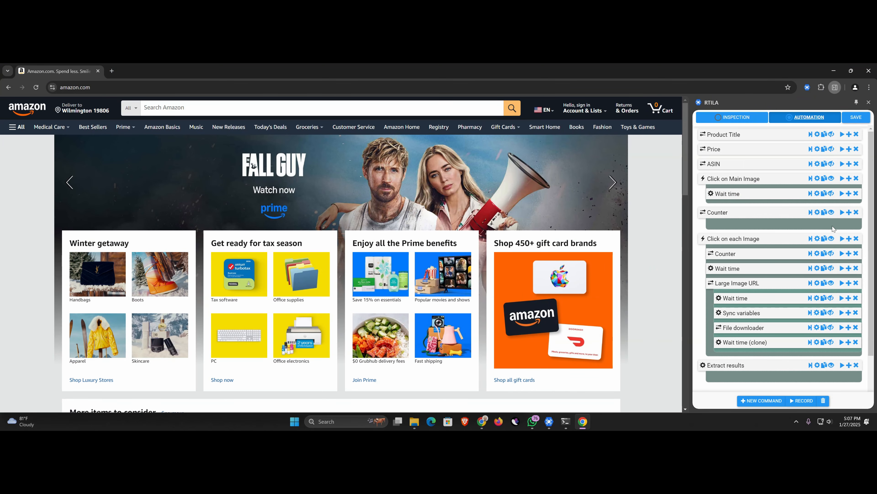
click(849, 213)
click(727, 118)
text(li)
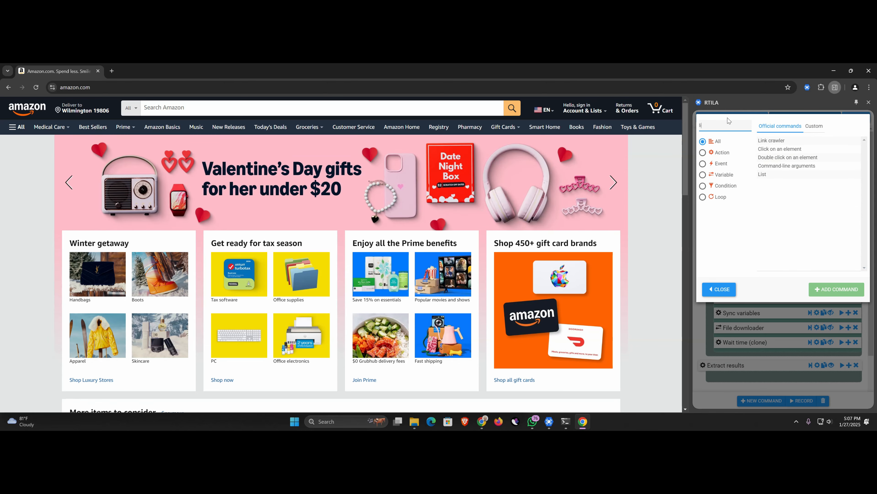
text(st)
double_click(765, 142)
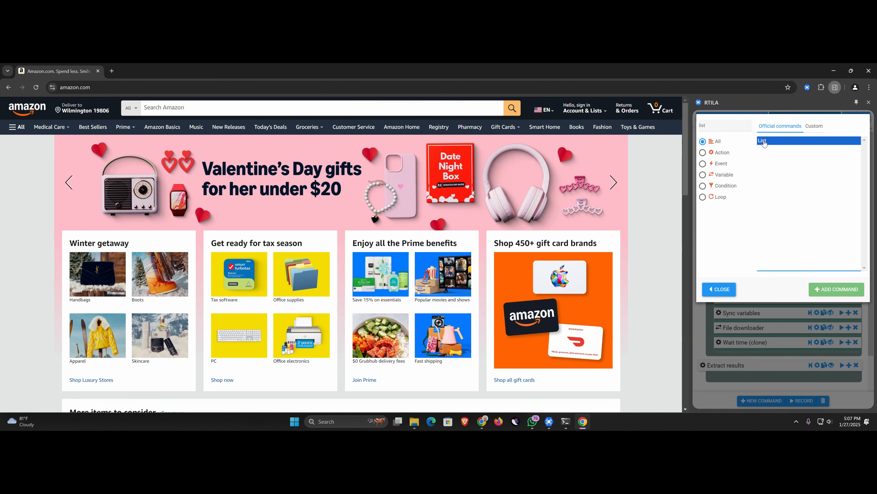
drag(710, 228, 722, 135)
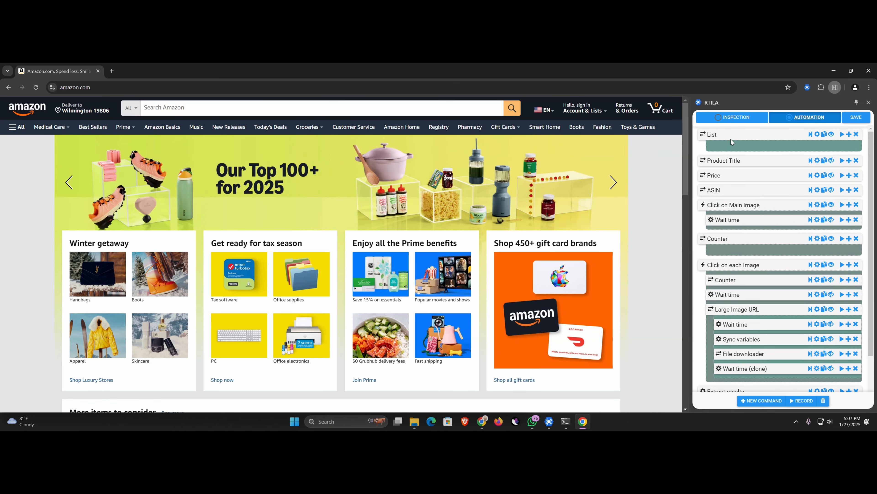
Paste the five Amazon product URLs as the List command's values, one per line
click(714, 137)
click(728, 249)
key(ctrl+v)
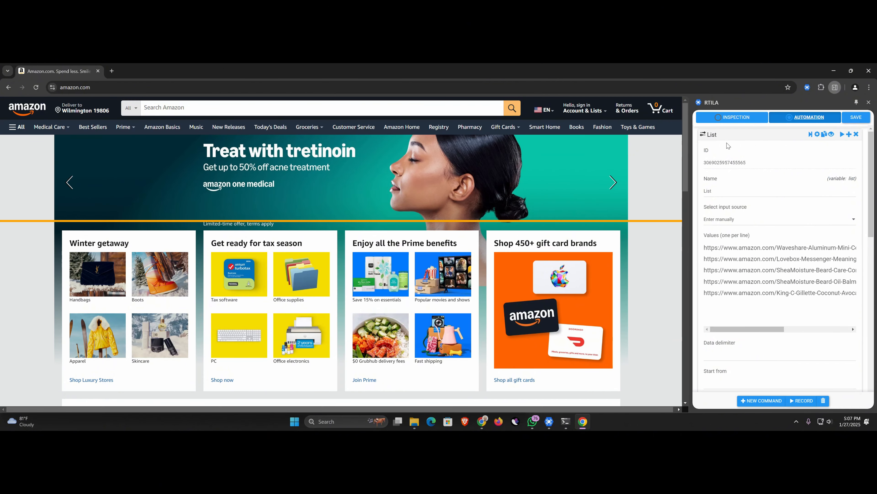
double_click(716, 191)
click(712, 138)
click(850, 134)
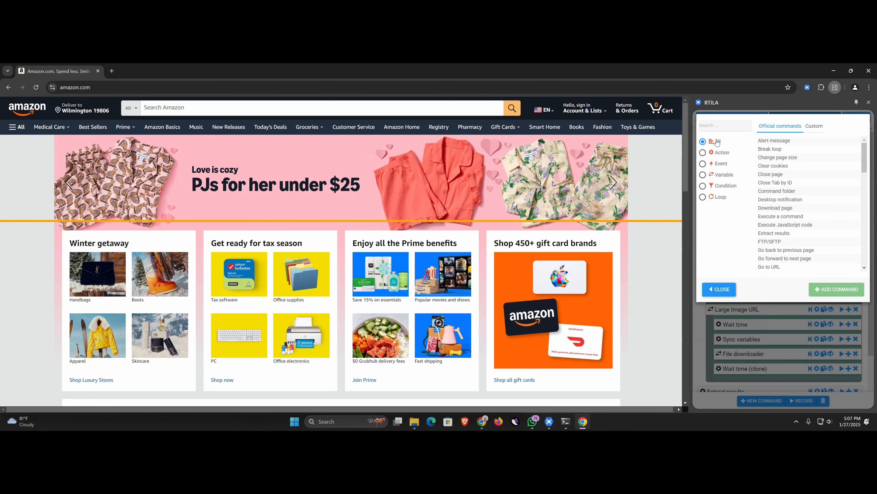
text(lis)
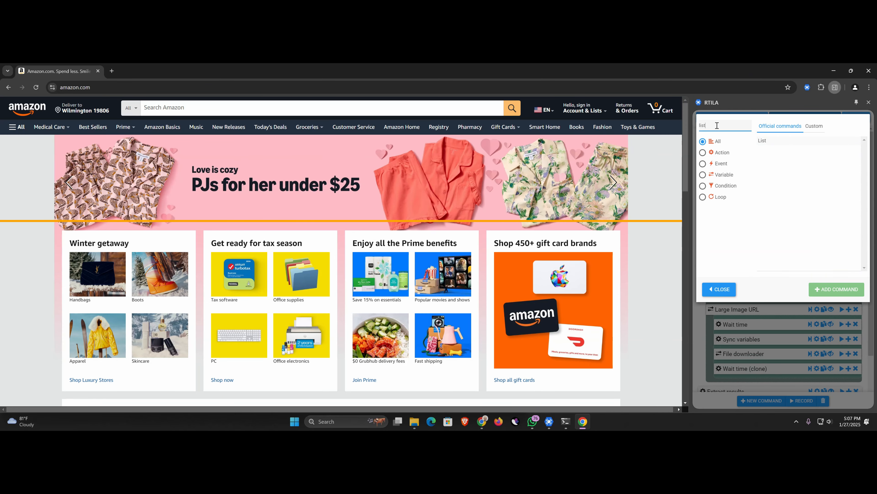
text(t)
double_click(764, 144)
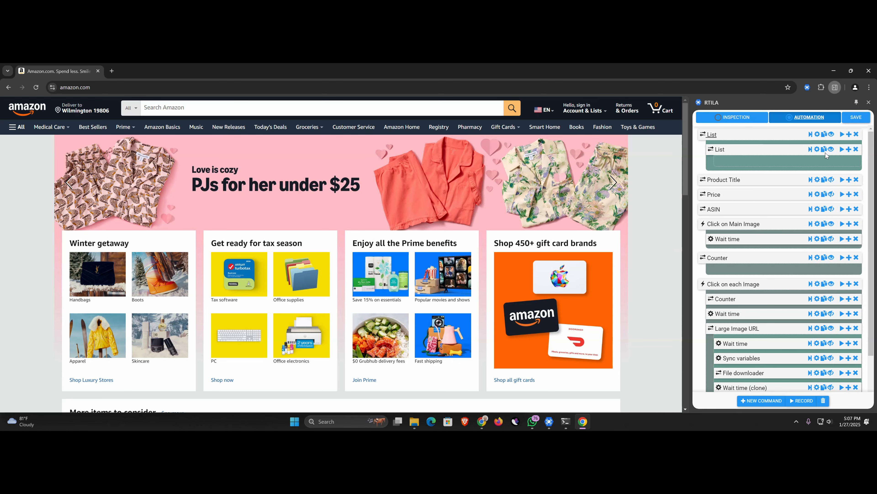
click(856, 149)
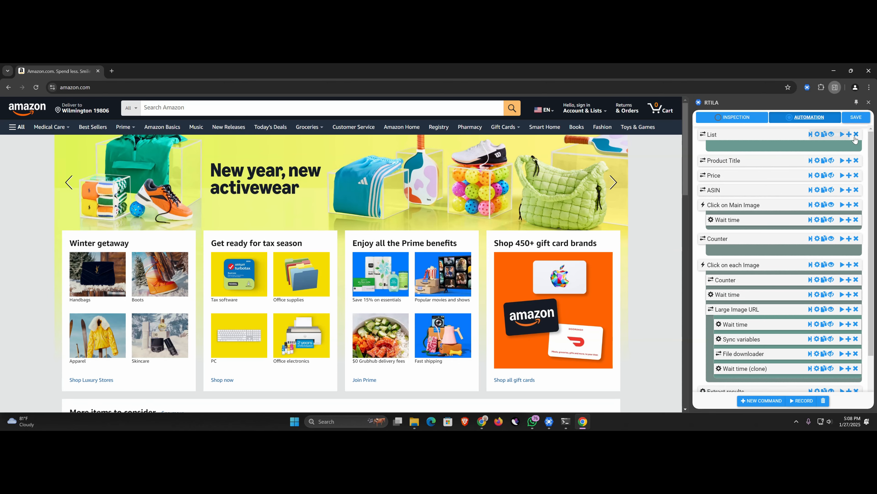
Add a Go to URL command inside the List command and set its URL to {{List}}
click(849, 134)
text(go to)
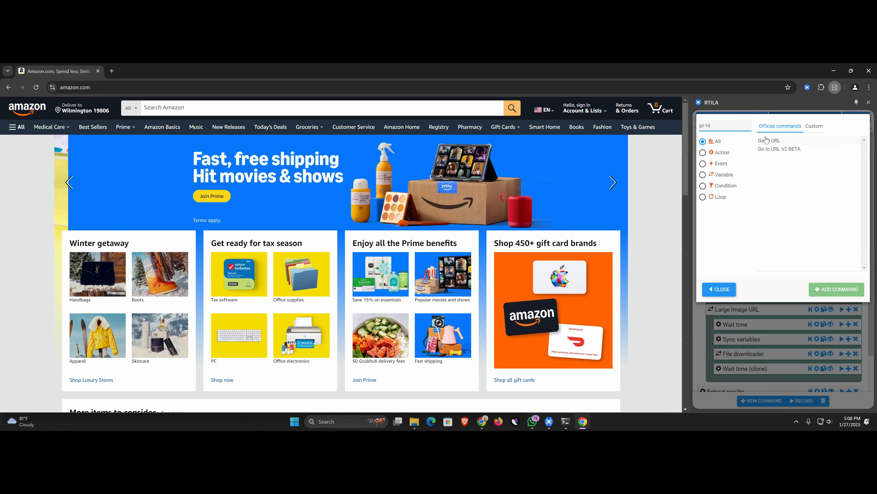
double_click(767, 141)
click(723, 150)
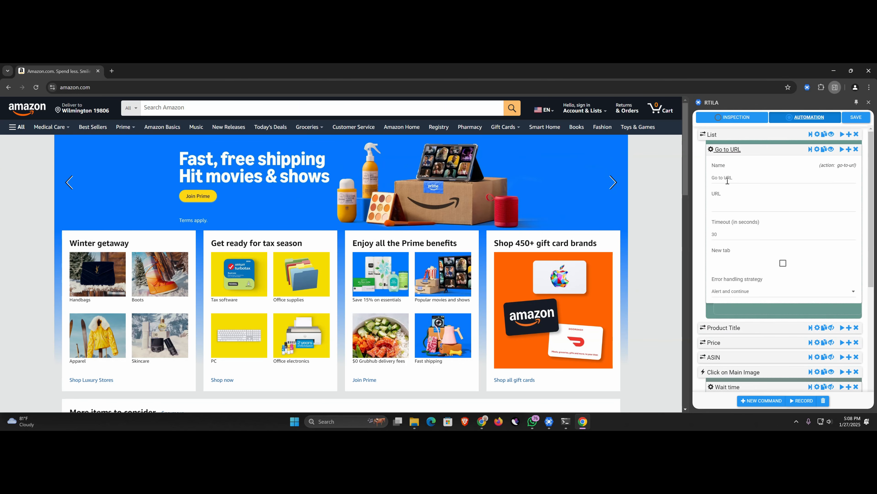
click(734, 208)
text({{)
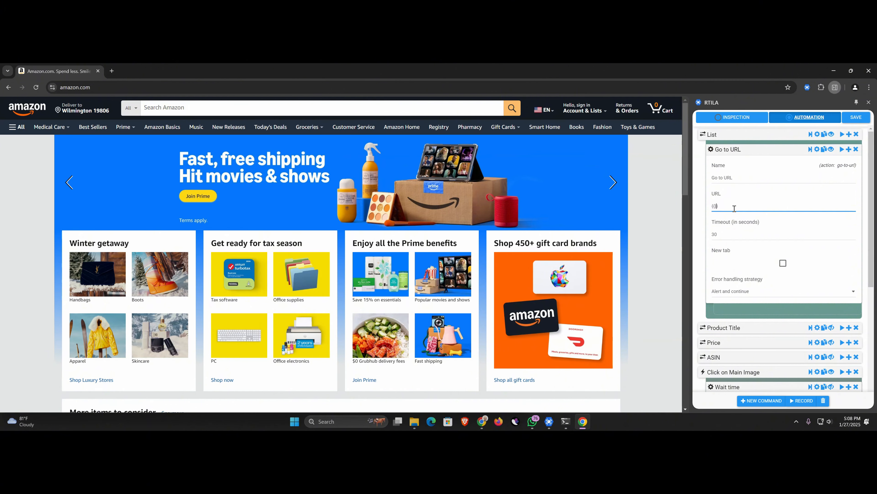
text(List)
click(738, 151)
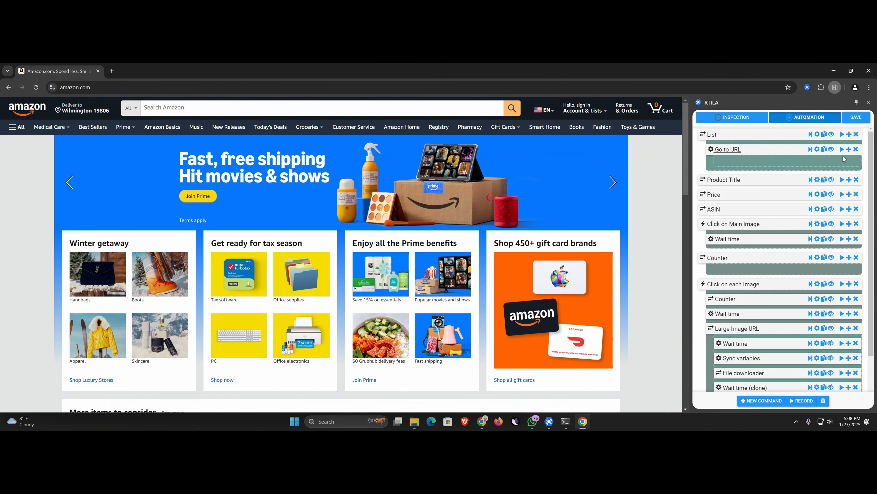
Add a Wait navigation command nested under Go to URL
click(840, 152)
click(732, 128)
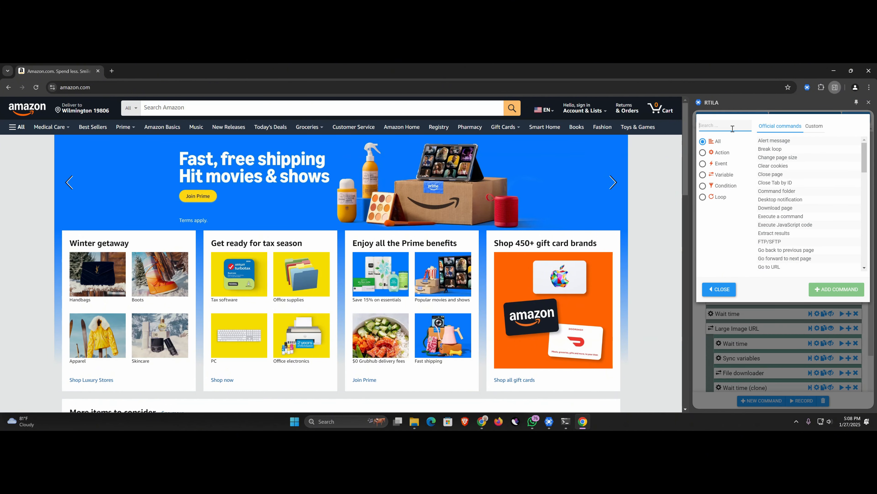
text(wait)
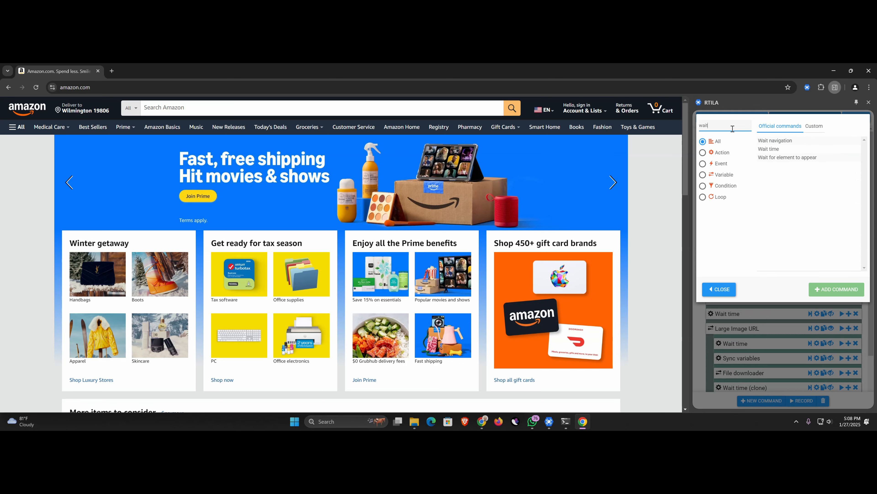
click(791, 141)
double_click(792, 141)
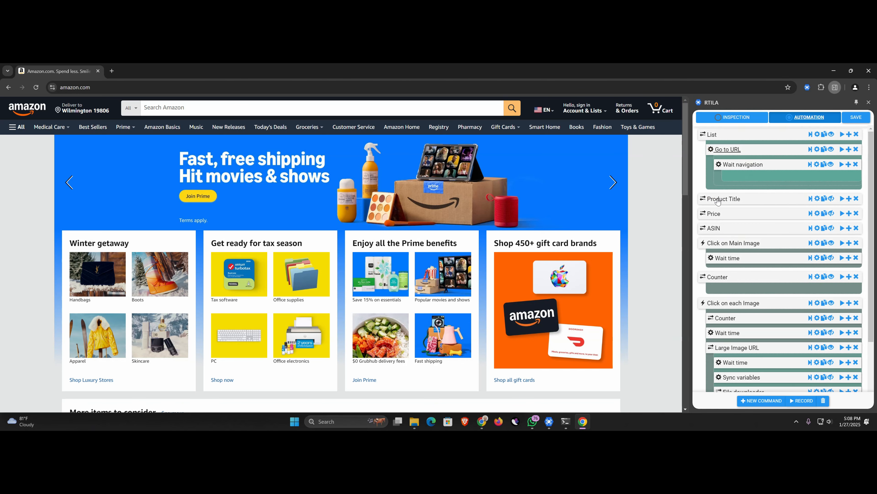
Move Product Title, Price, ASIN, Click on Main Image and Click on each Image into the List loop, and delete the standalone Counter
drag(721, 199, 730, 215)
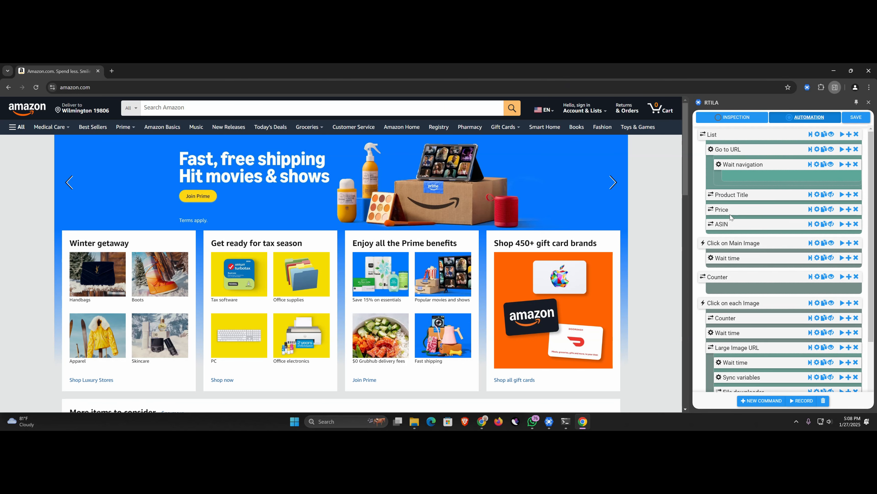
drag(743, 246, 749, 236)
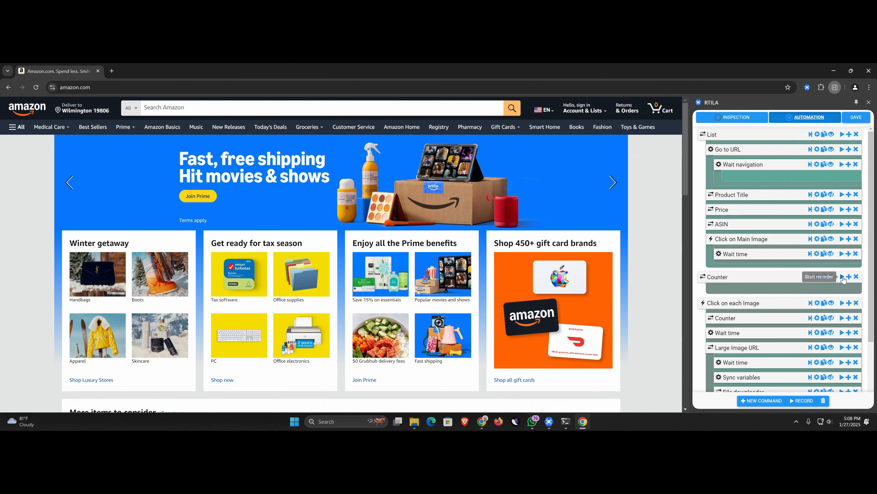
click(856, 277)
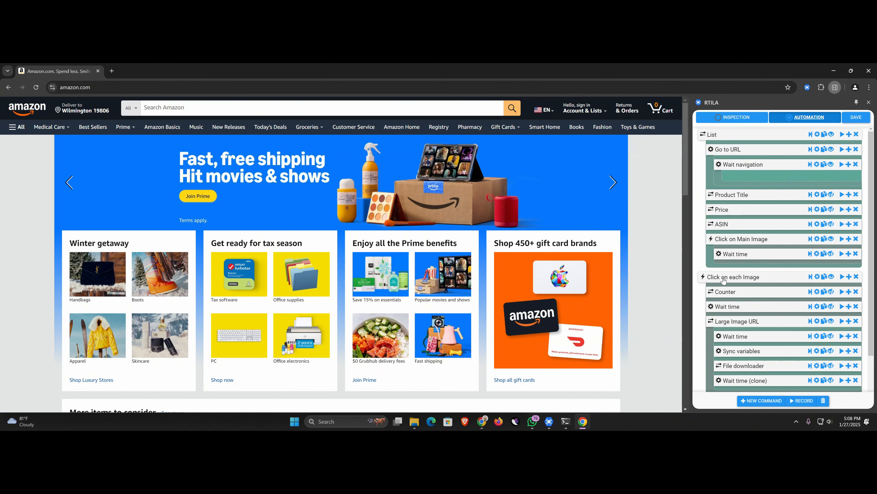
click(831, 240)
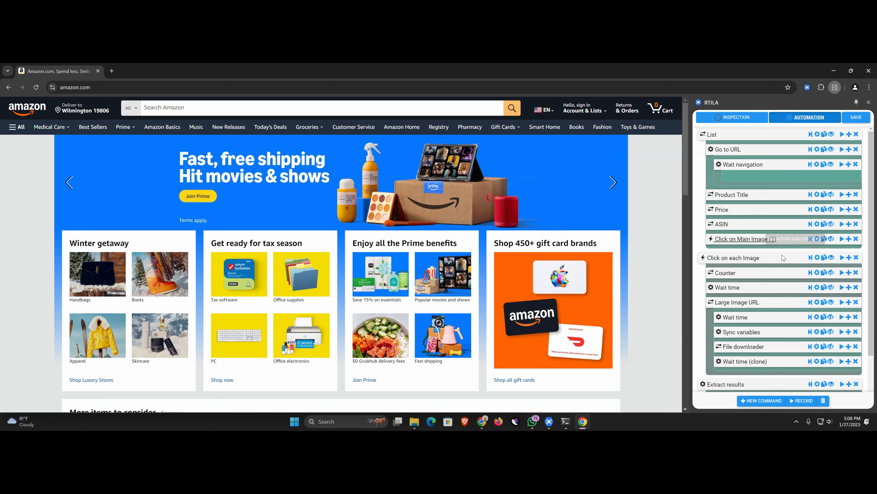
drag(737, 259, 739, 251)
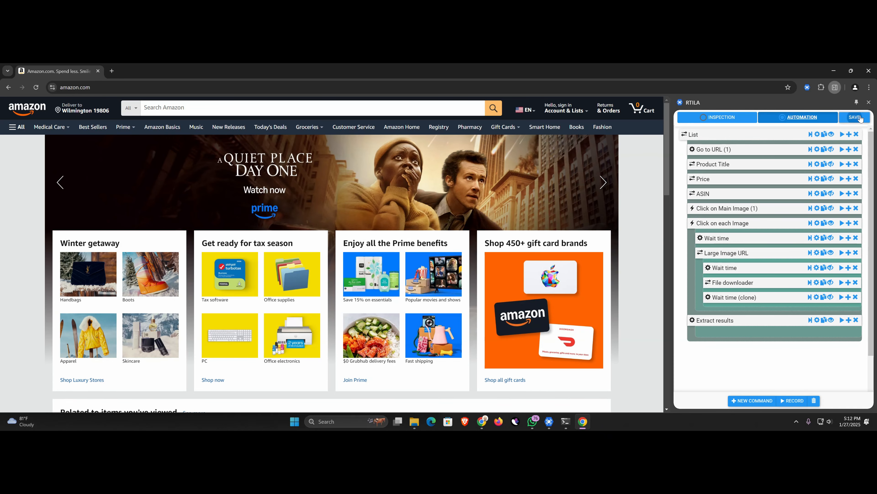
Save the automation and run the Amazon Download Rename Images (clone) project
click(855, 117)
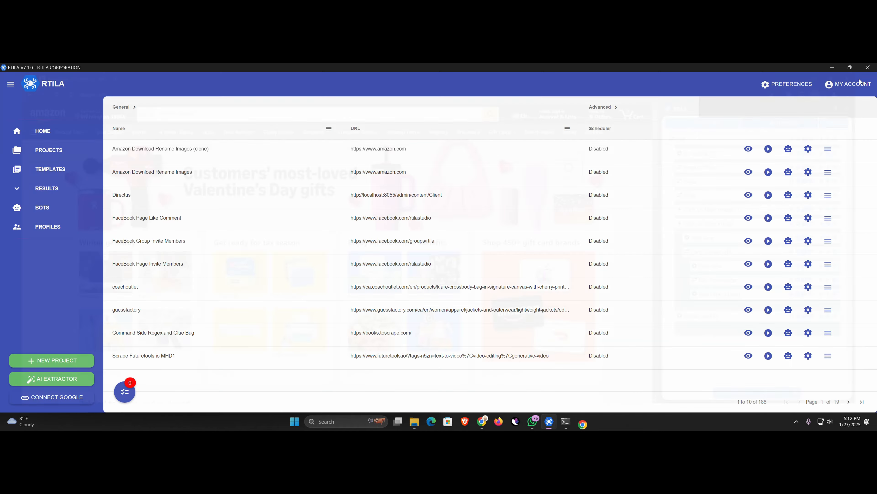
click(768, 148)
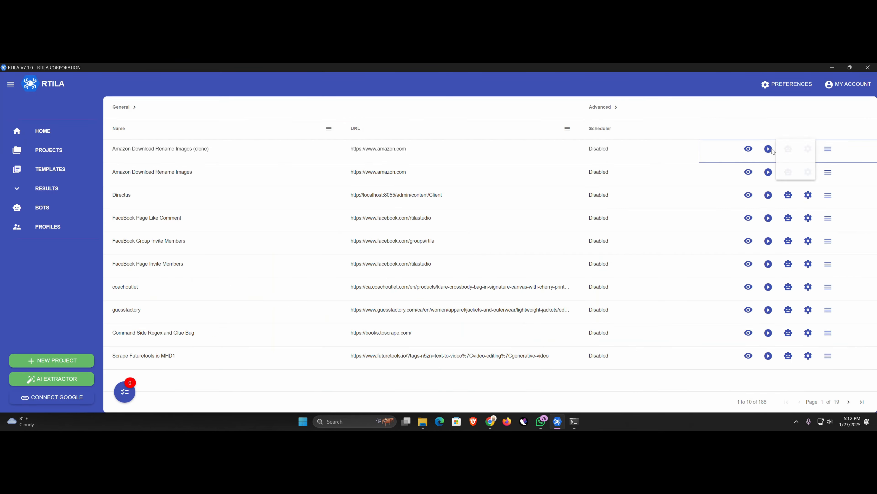
click(802, 153)
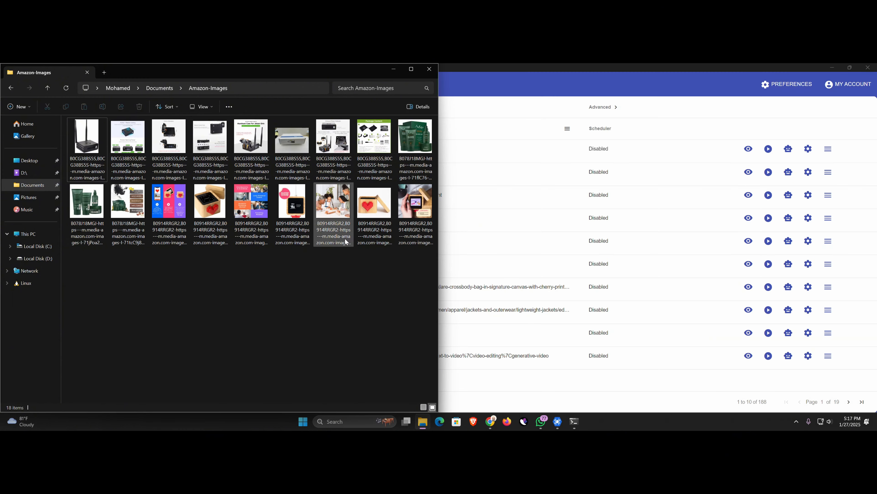
Delete all downloaded images from the Amazon-Images folder and return to the RTILA window
drag(430, 276, 96, 148)
key(Delete)
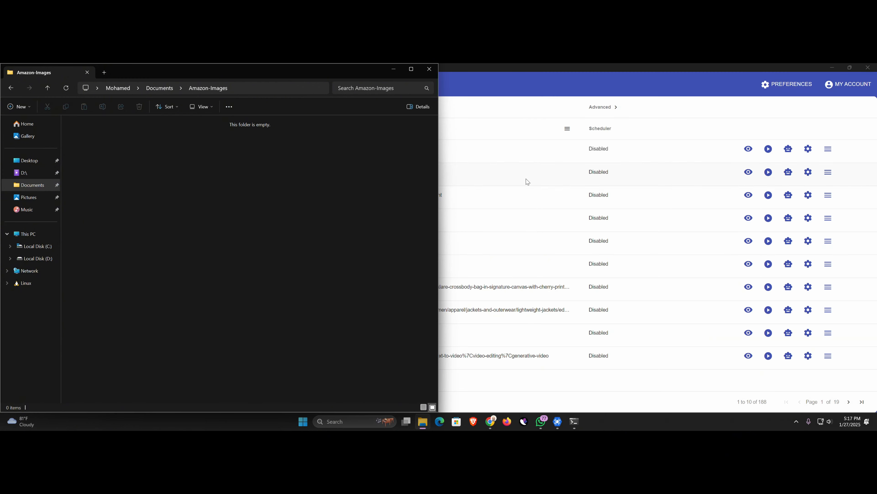
click(642, 80)
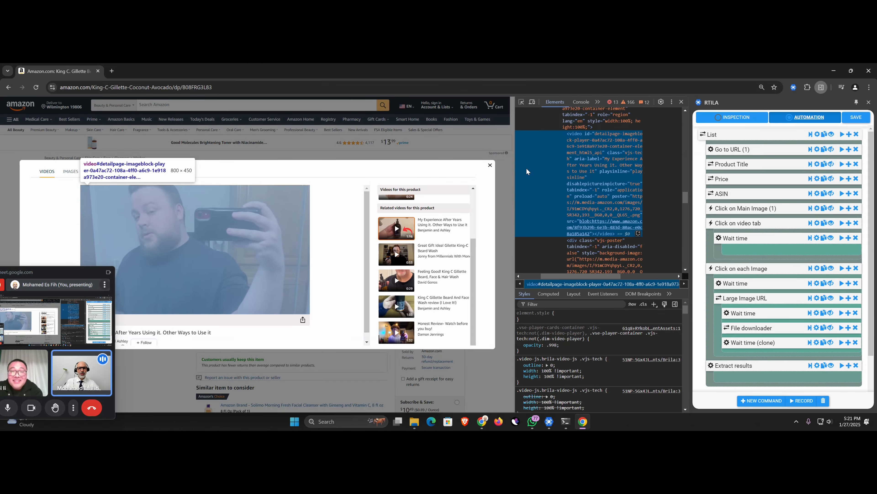
Close the product video popup and set the minimum and maximum wait of Wait time (clone) to 2
click(490, 165)
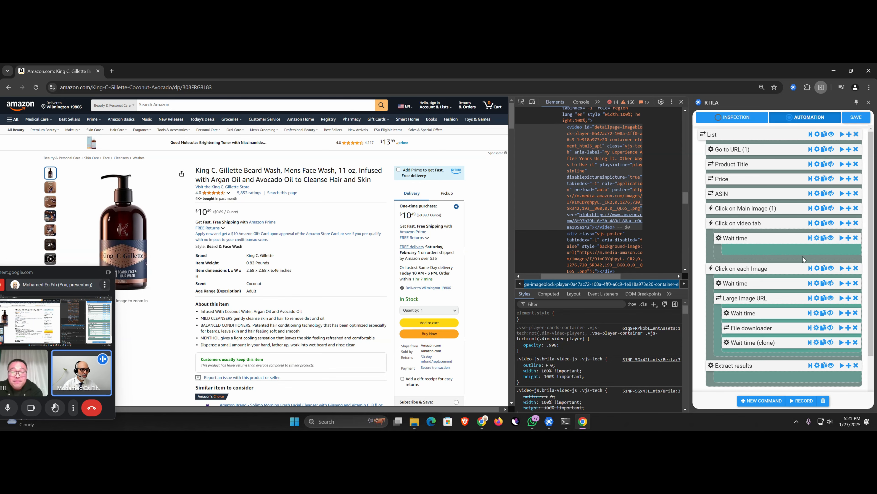
scroll(725, 221, down, 2)
click(737, 226)
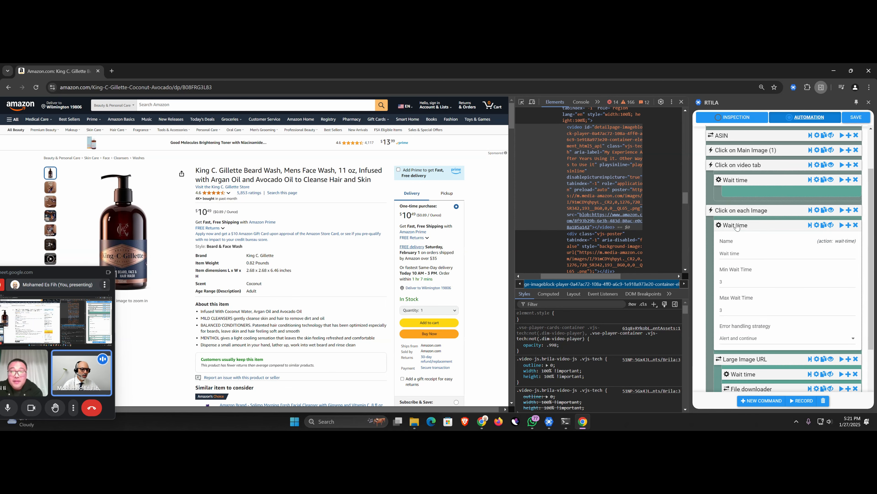
click(737, 226)
click(755, 285)
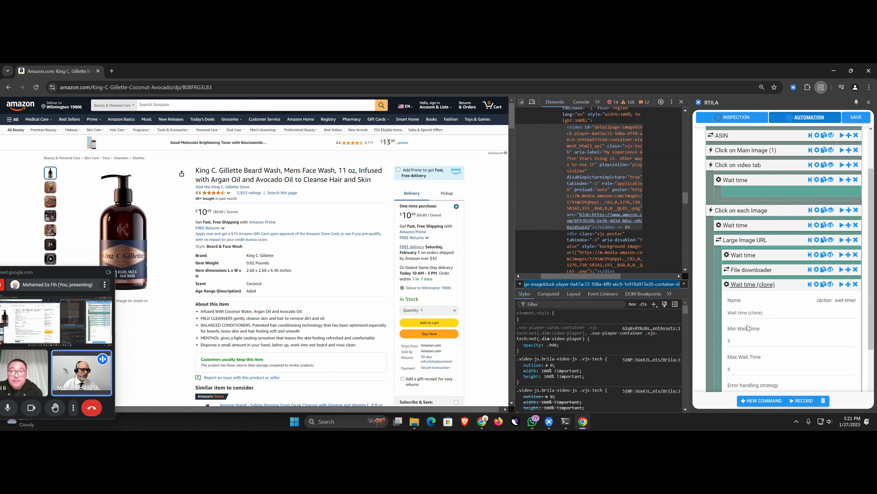
double_click(739, 342)
text(2)
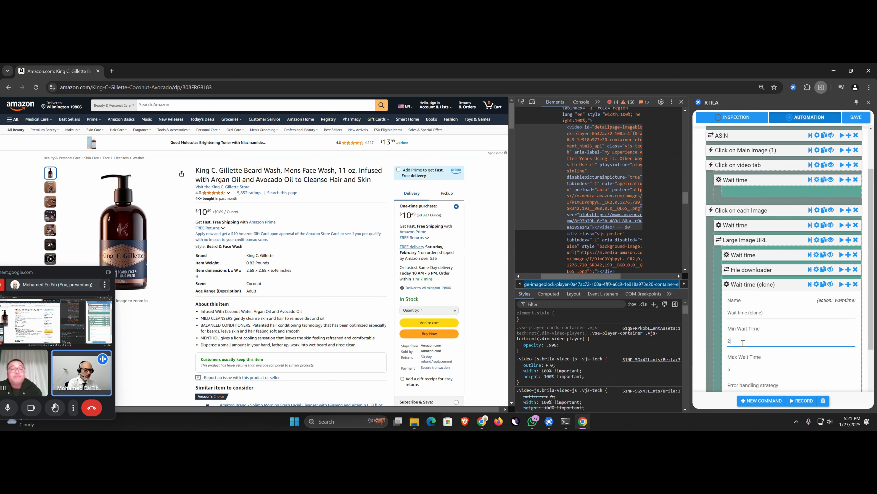
double_click(743, 369)
text(2)
click(743, 290)
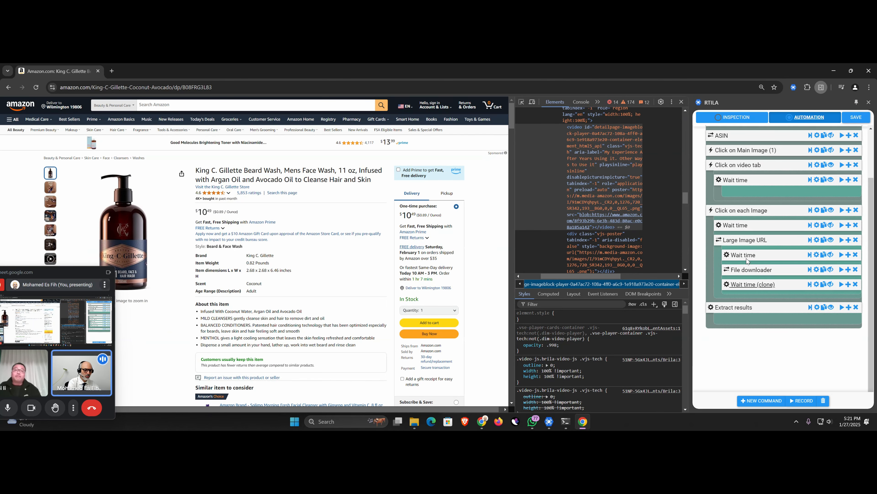
Set the minimum and maximum wait of the Wait time directly under Click on each Image to 2, and save the automation
click(742, 226)
double_click(736, 282)
text(2)
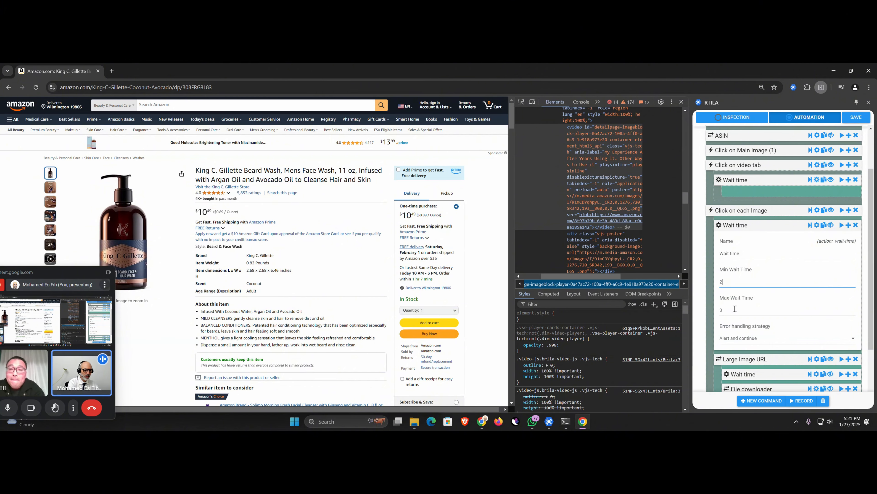
double_click(735, 310)
text(2)
click(737, 228)
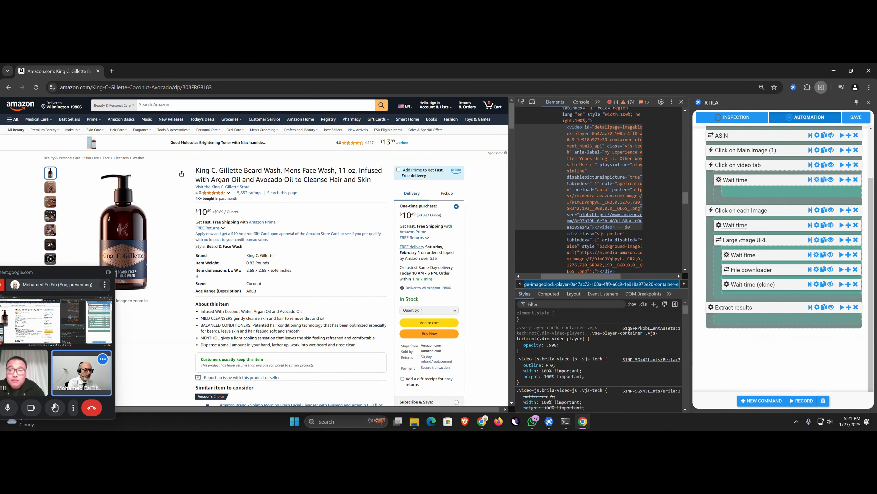
click(856, 120)
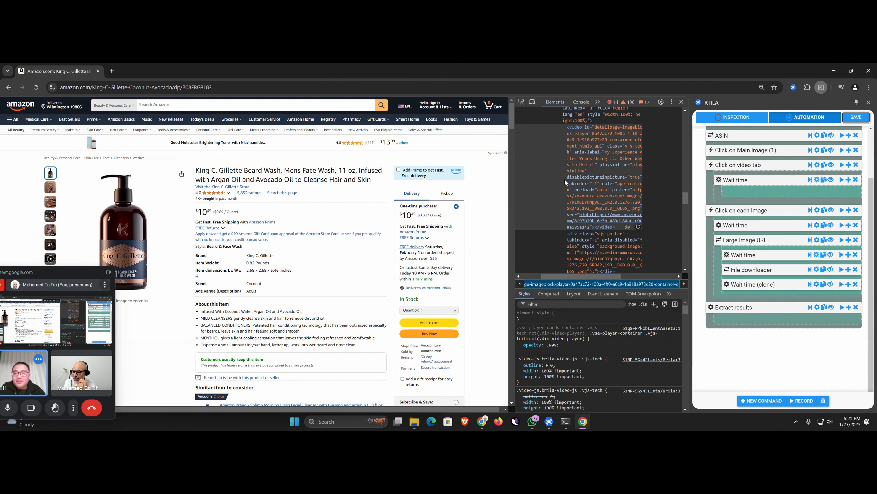
Check the folder request in the meeting chat, then append {{ASIN}} from the new file name to the File downloader's save directory
key(alt+Tab)
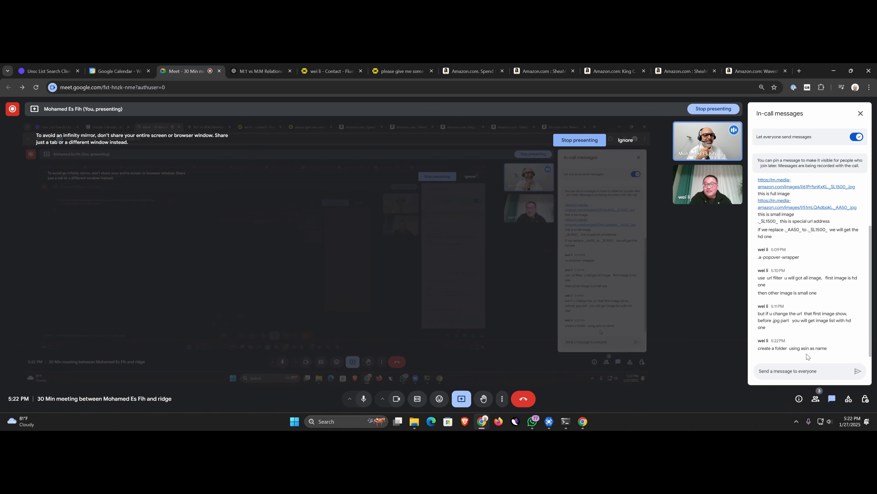
click(577, 418)
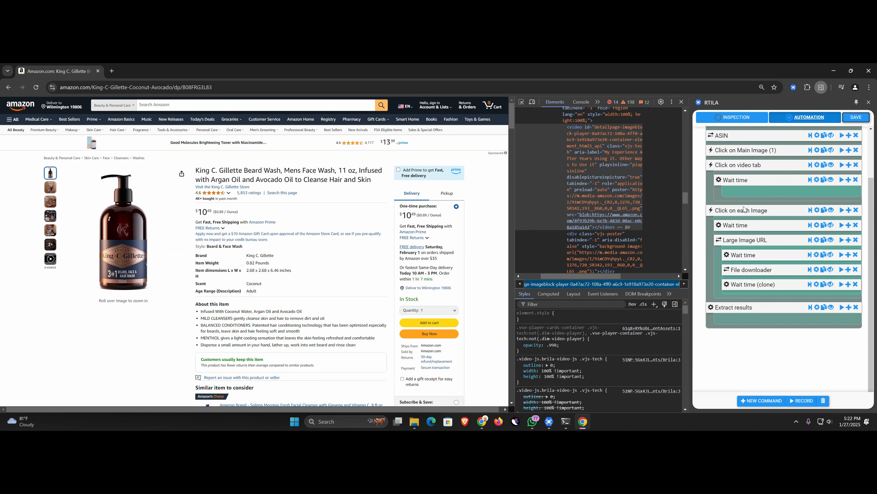
click(757, 271)
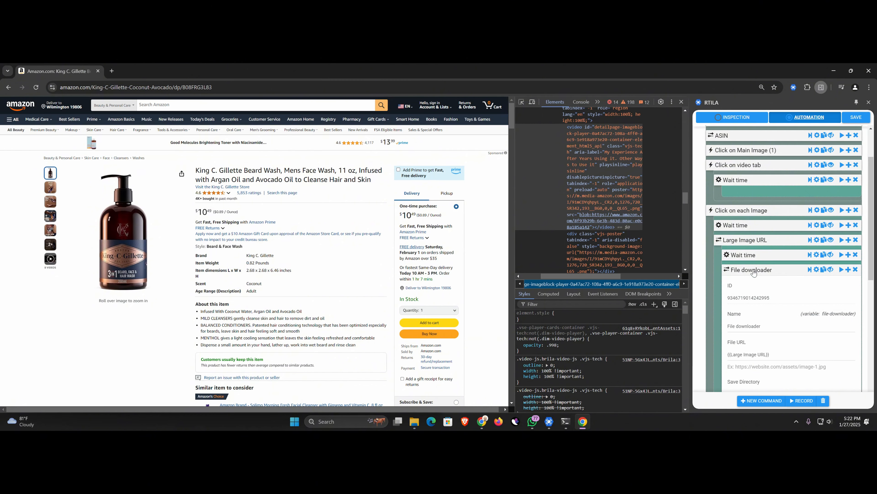
scroll(761, 262, down, 4)
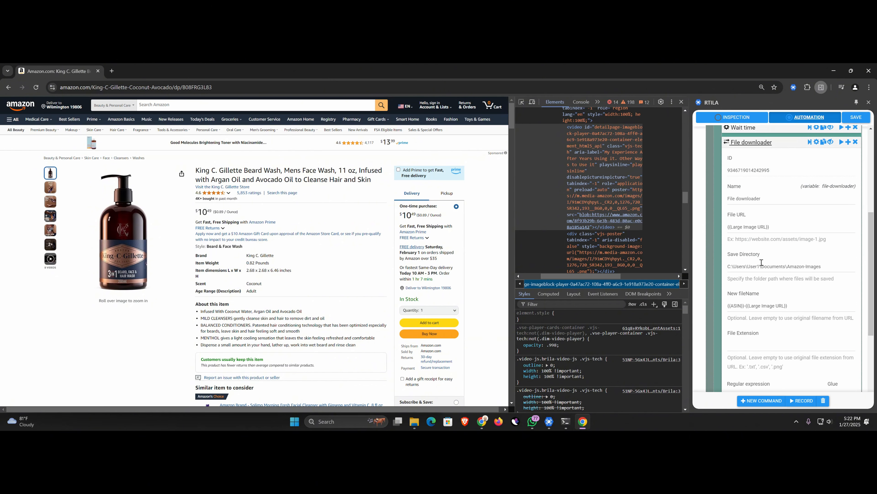
drag(745, 306, 723, 309)
key(ctrl+c)
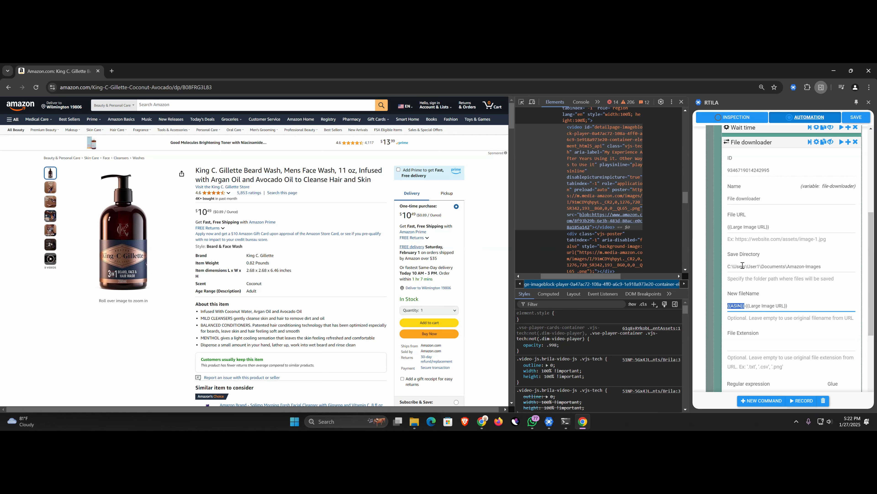
click(826, 268)
key(ctrl+v)
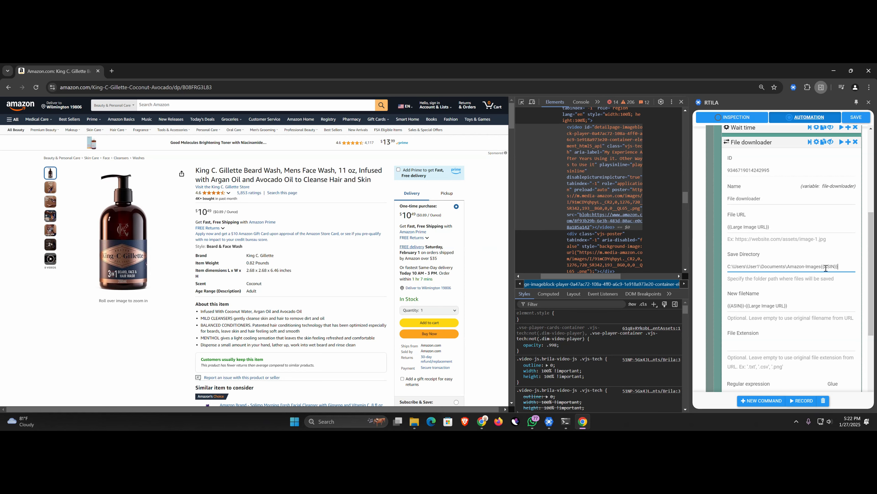
Insert a backslash between Amazon-Images and {{ASIN}} in the File downloader's save directory, and save the automation
drag(788, 267, 786, 267)
key(ctrl+c)
click(823, 266)
key(ctrl+v)
click(757, 145)
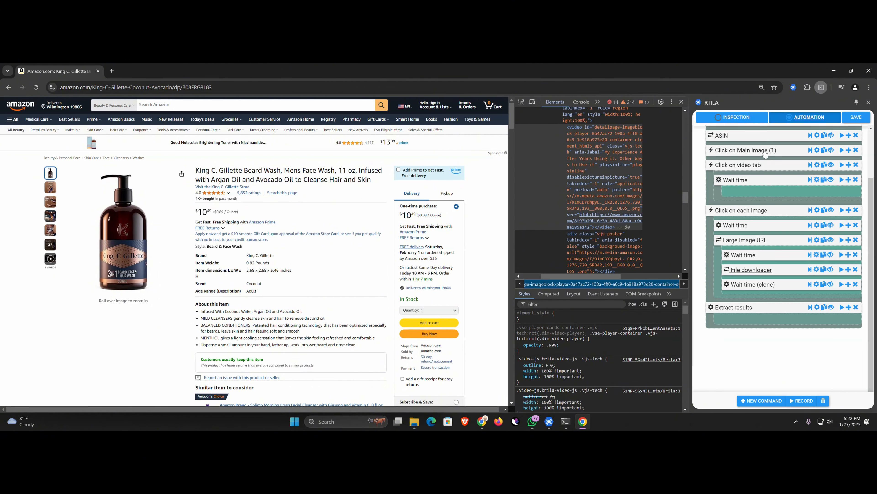
scroll(797, 178, up, 5)
click(854, 118)
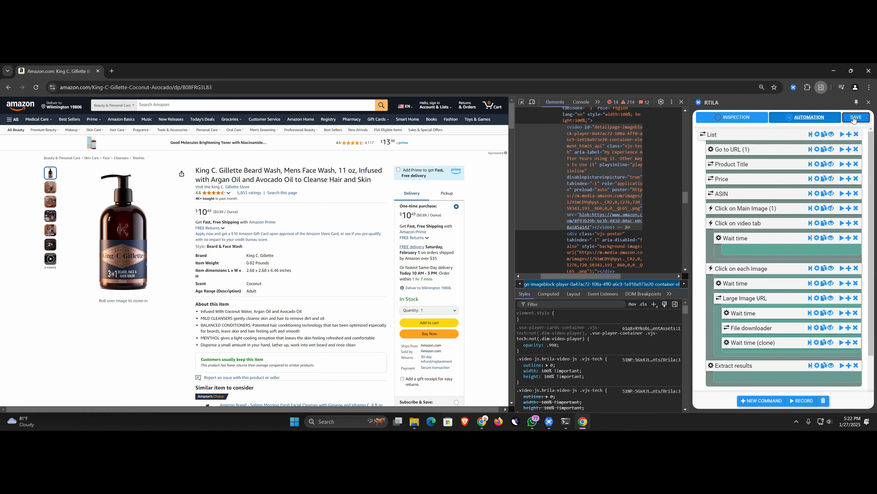
Switch to the RTILA app, run the Amazon Download Rename Images (clone) project, and tile its browser beside the Amazon-Images folder
click(868, 73)
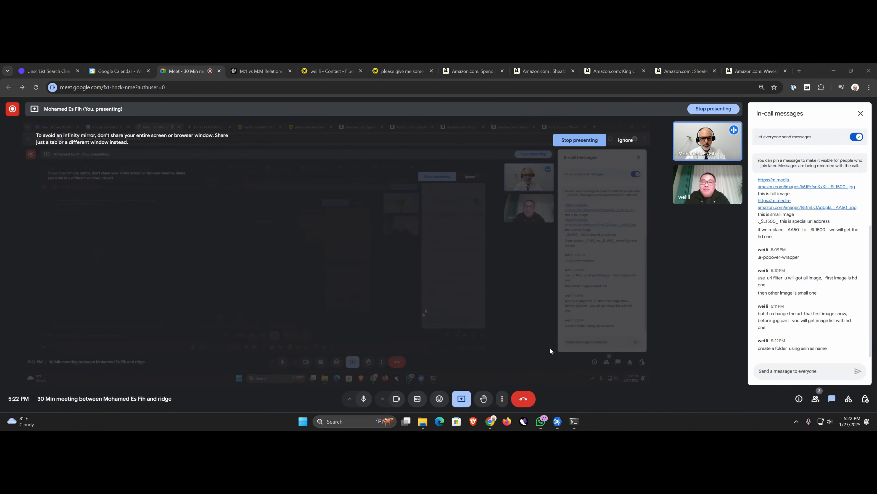
click(423, 420)
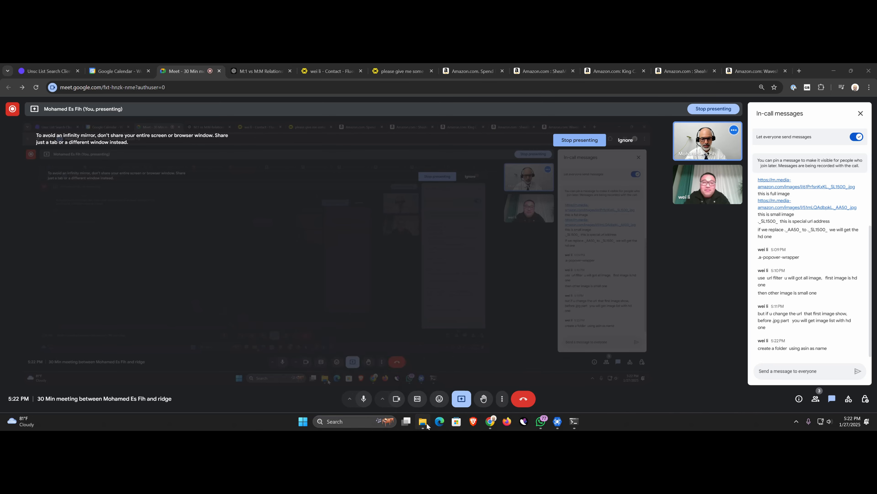
click(557, 421)
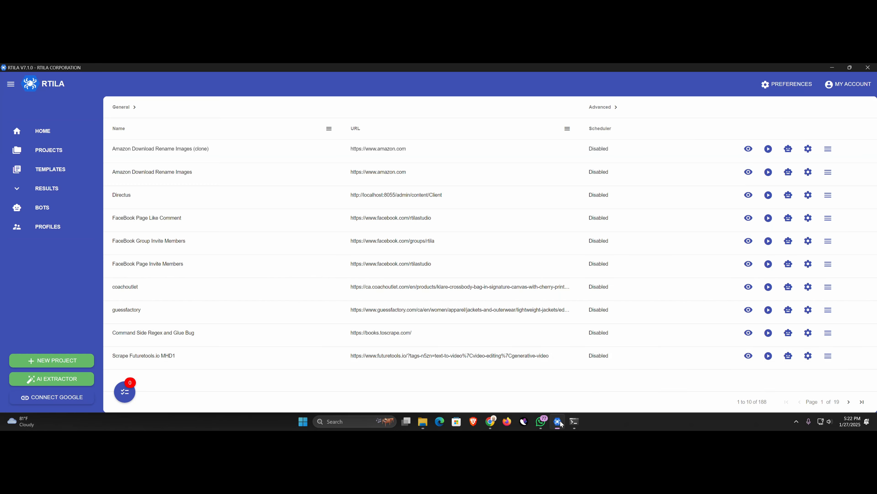
click(791, 151)
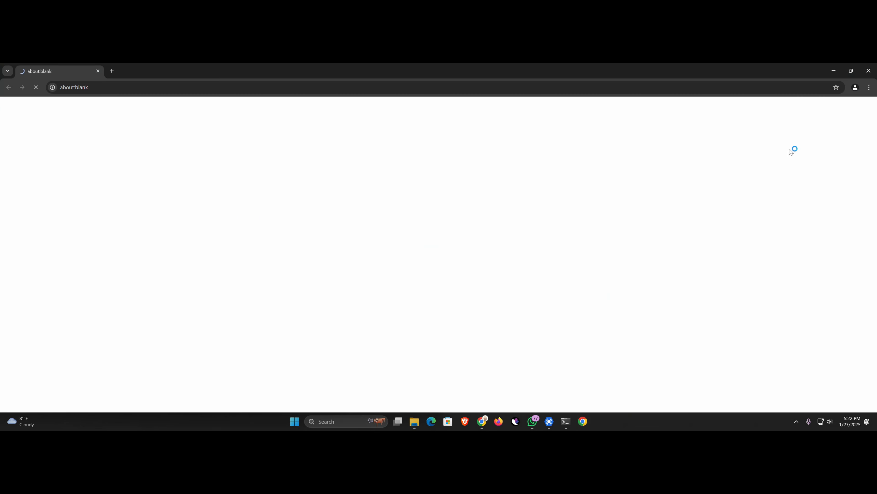
key(super+Right)
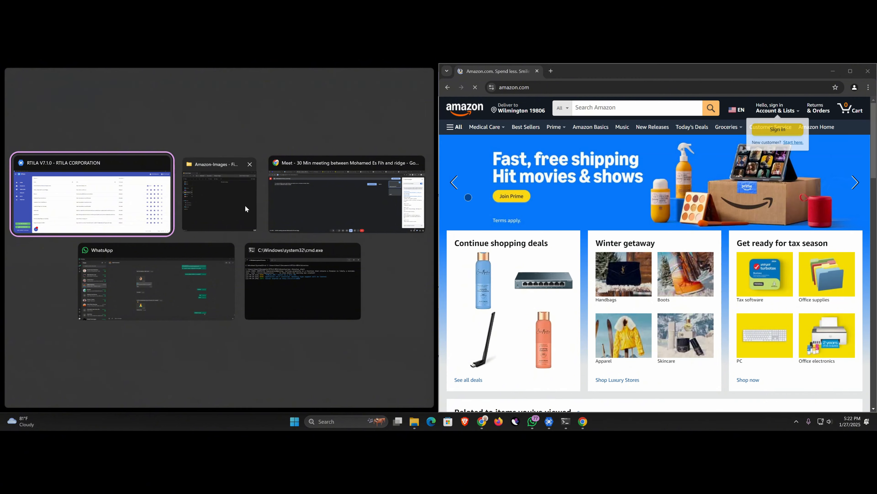
click(244, 205)
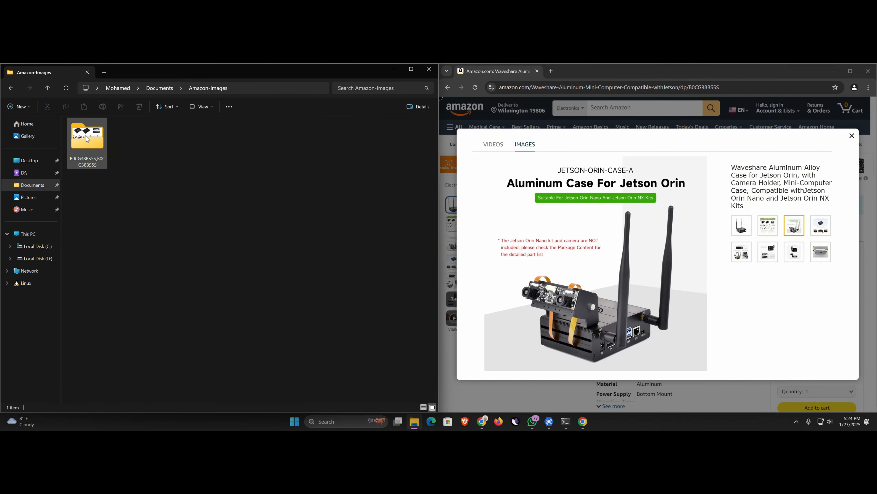
Examine the images downloaded into each ASIN-named folder inside Amazon-Images while the automation runs
mouse_move(87, 141)
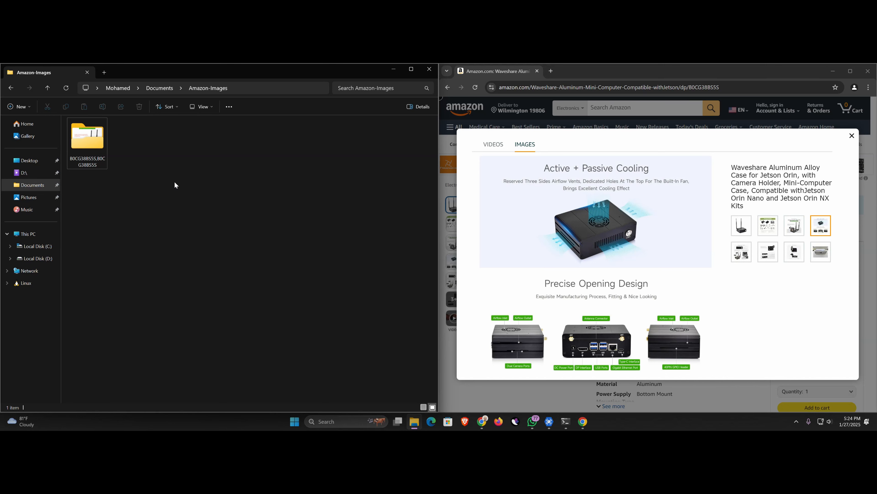
double_click(78, 142)
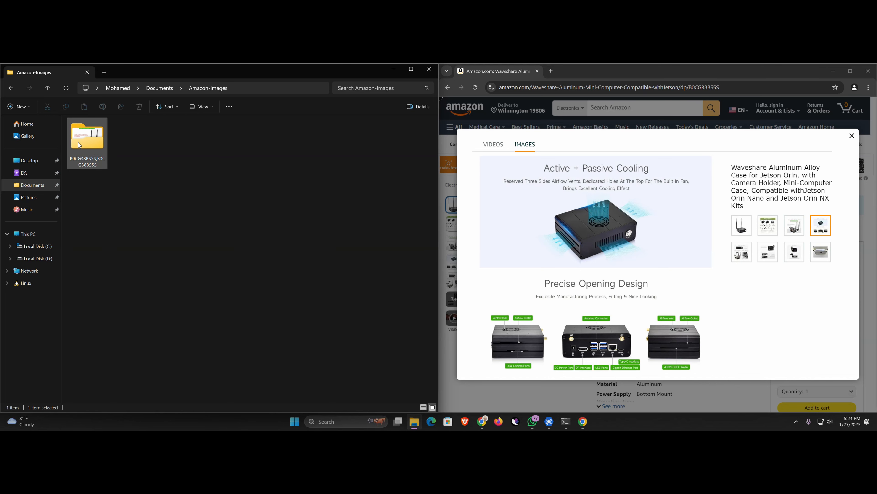
click(47, 89)
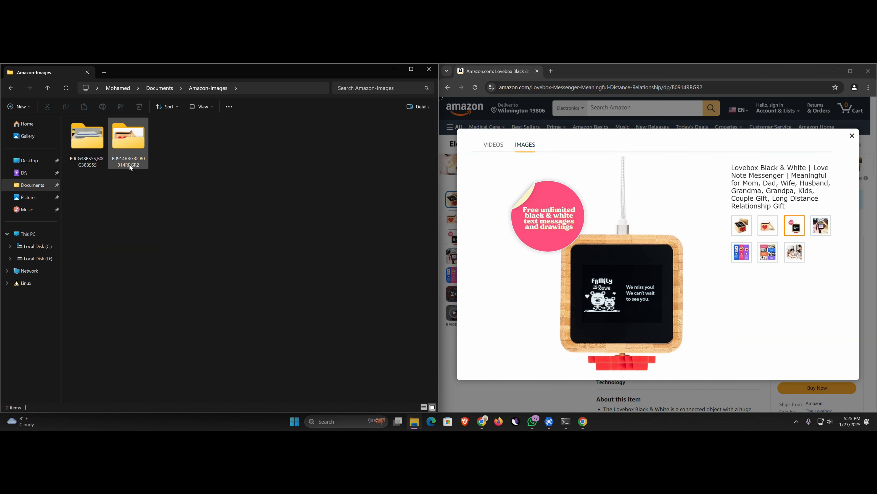
double_click(80, 147)
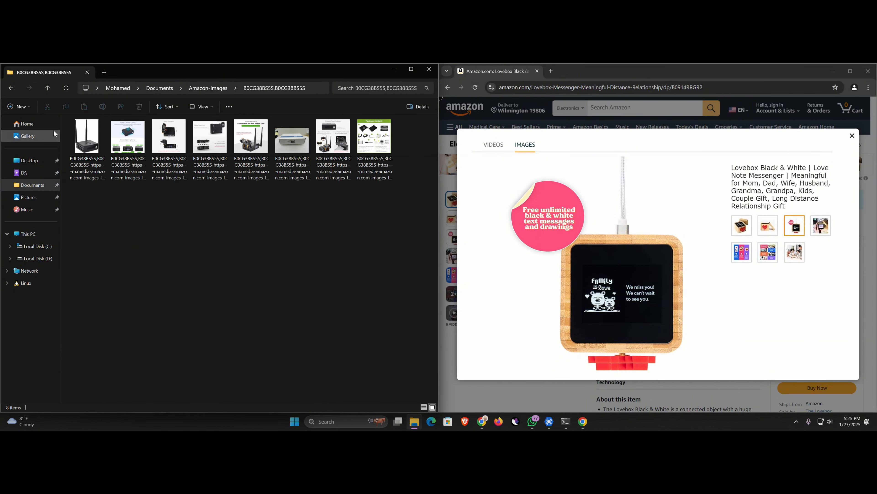
click(48, 91)
double_click(128, 137)
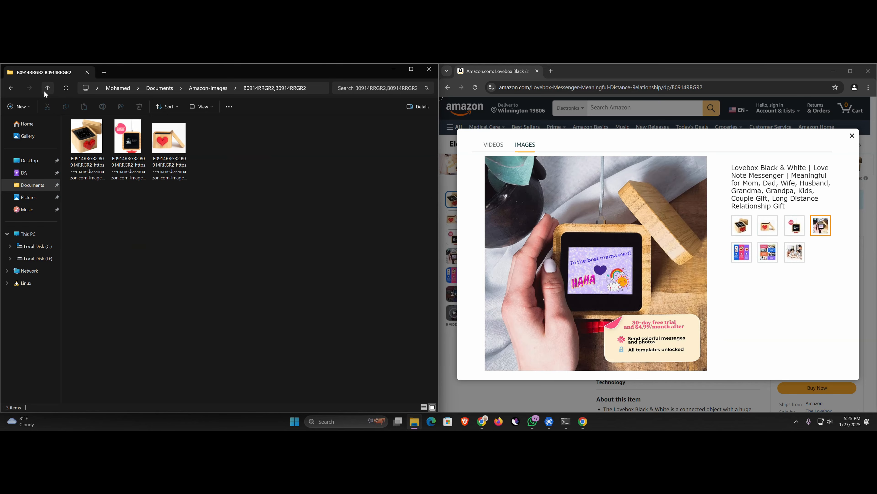
click(46, 88)
click(194, 248)
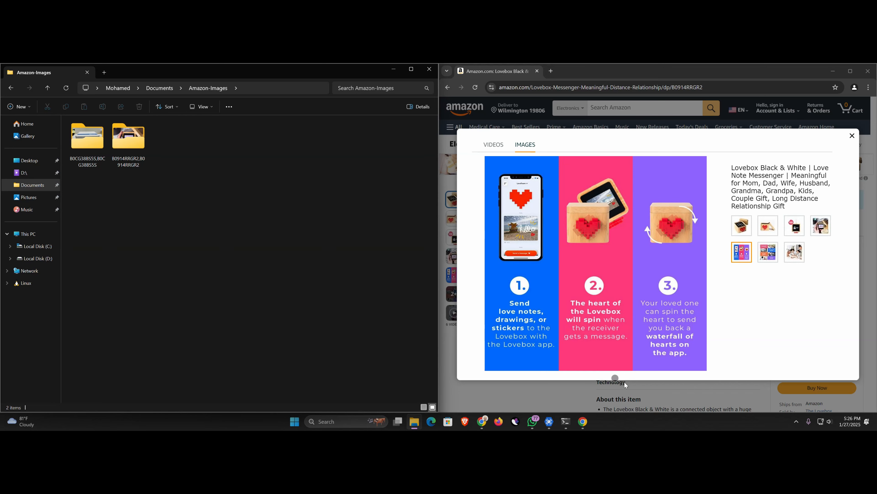
Close the automation's Amazon browser window, and stop presenting the screen in the Google Meet call
click(868, 71)
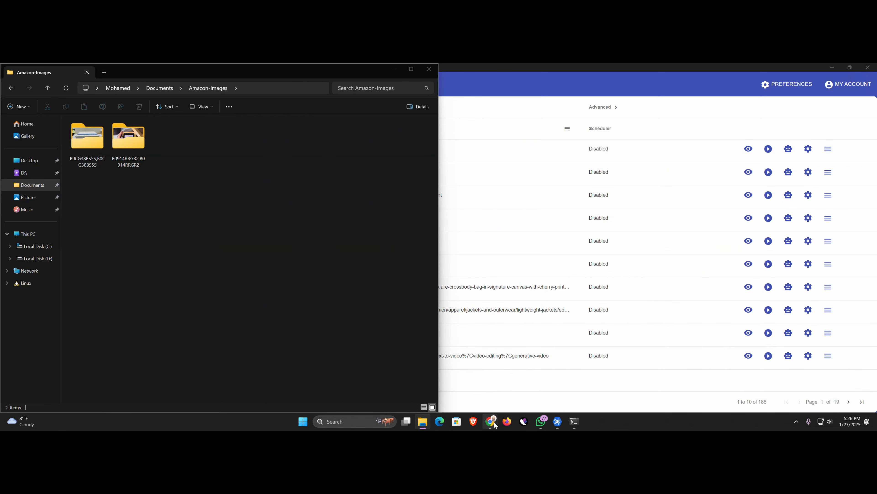
mouse_move(491, 420)
click(446, 387)
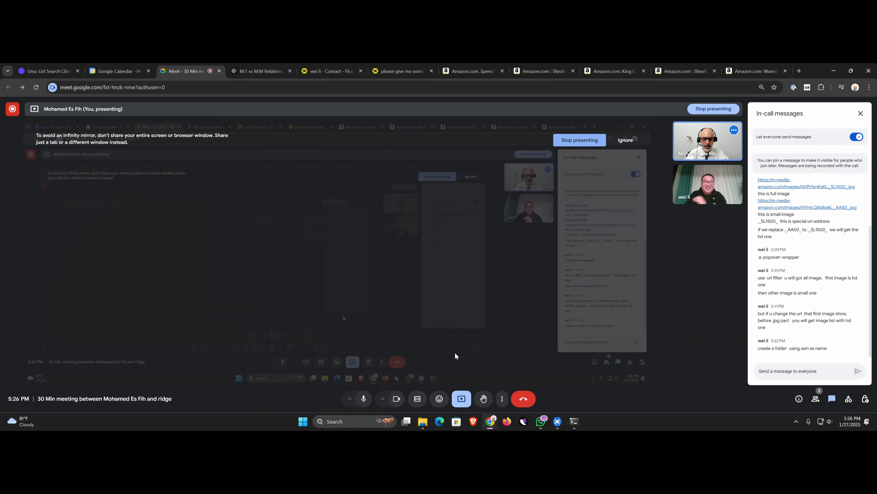
click(461, 398)
click(472, 369)
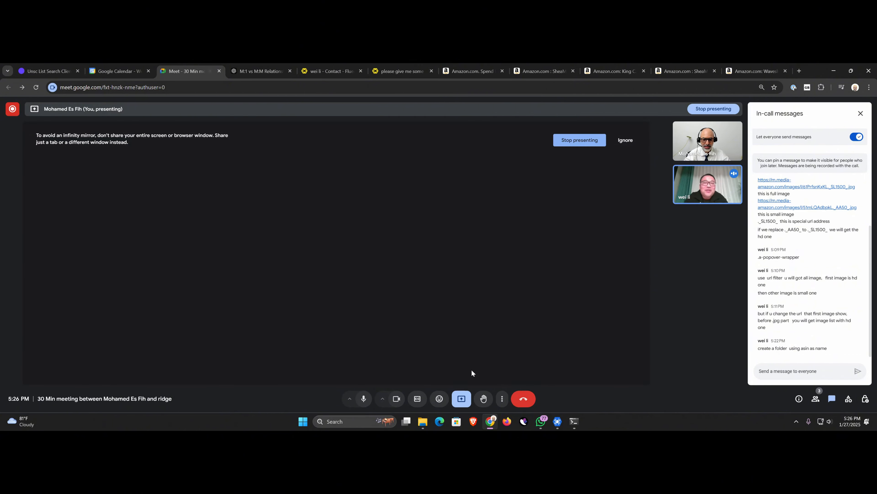